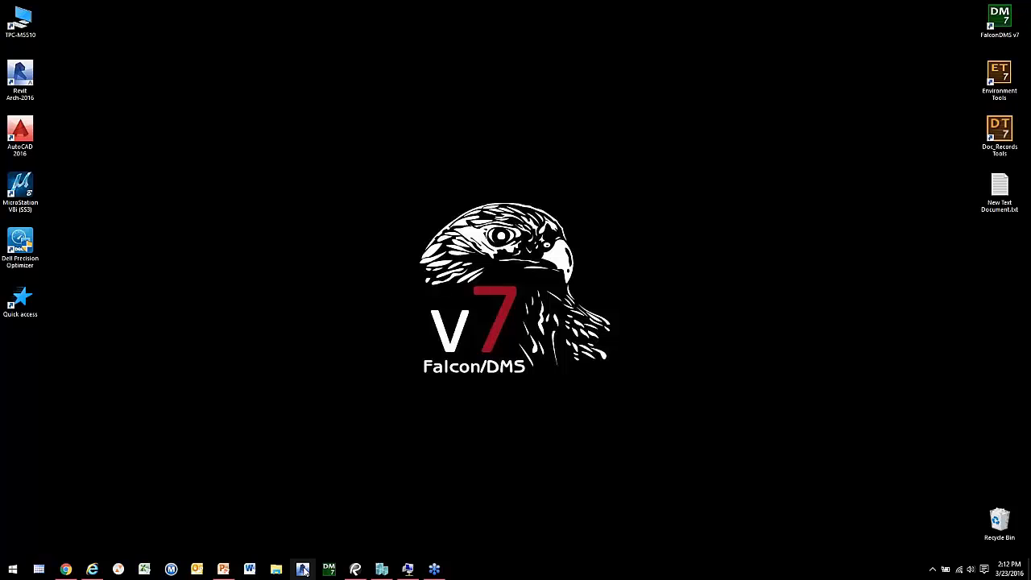
# Open rac_basic_sample_project in Revit and show the whole model in its {3D} view
pyautogui.rightClick(303, 570)
pyautogui.click(319, 486)
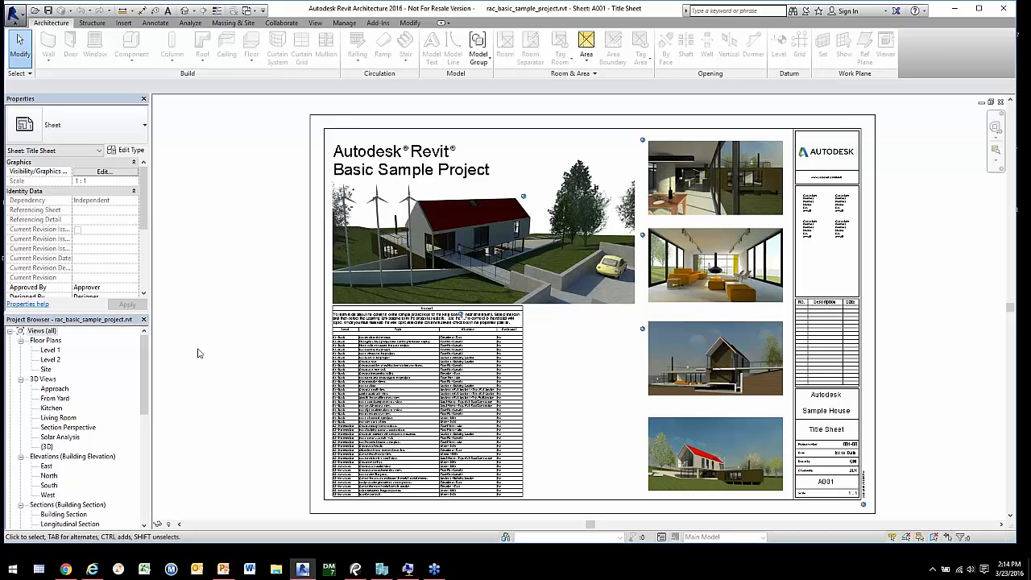
pyautogui.click(47, 447)
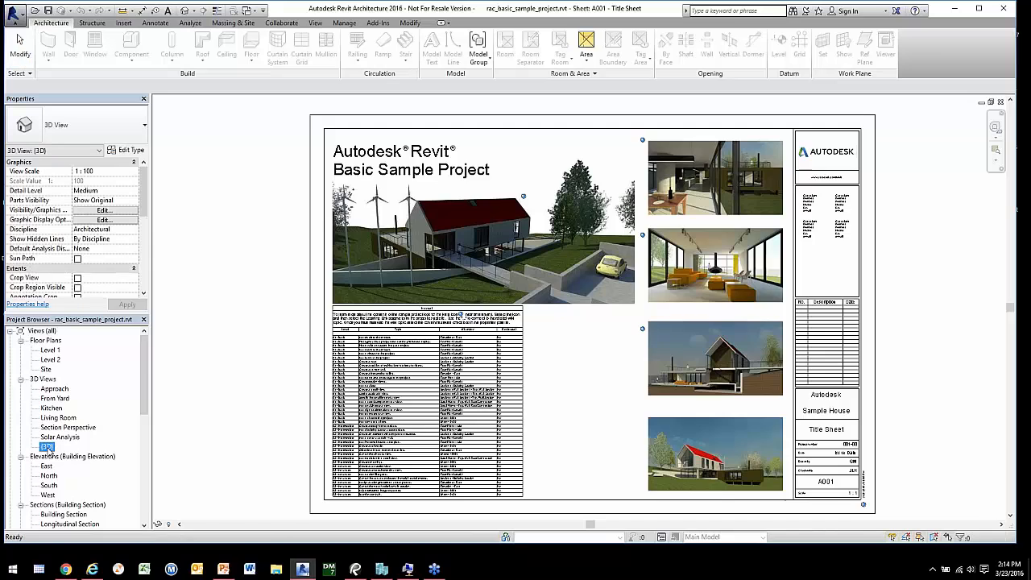
pyautogui.doubleClick(46, 447)
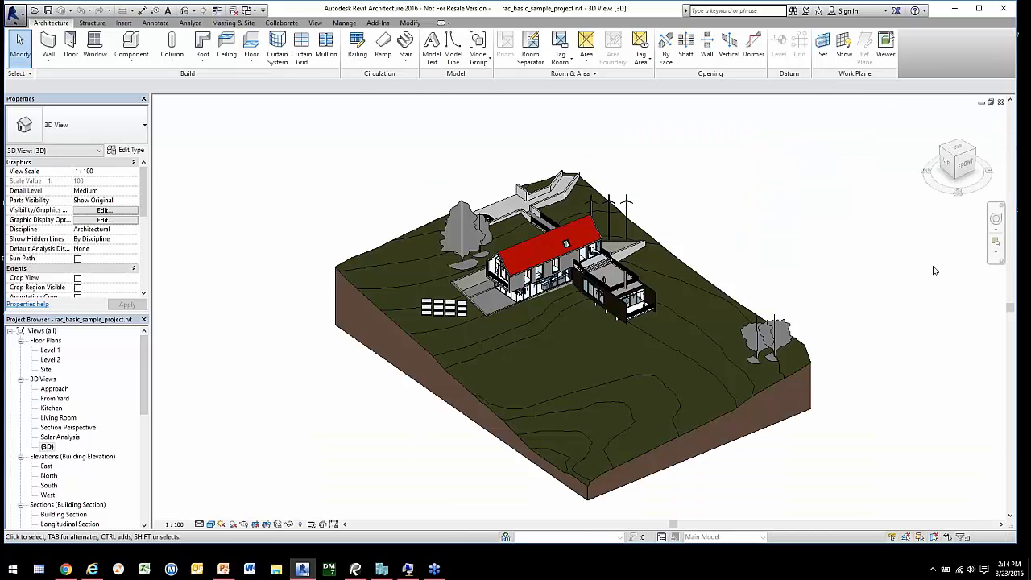
pyautogui.moveTo(964, 192)
pyautogui.mouseDown()
pyautogui.moveTo(941, 190)
pyautogui.moveTo(960, 194)
pyautogui.mouseUp()
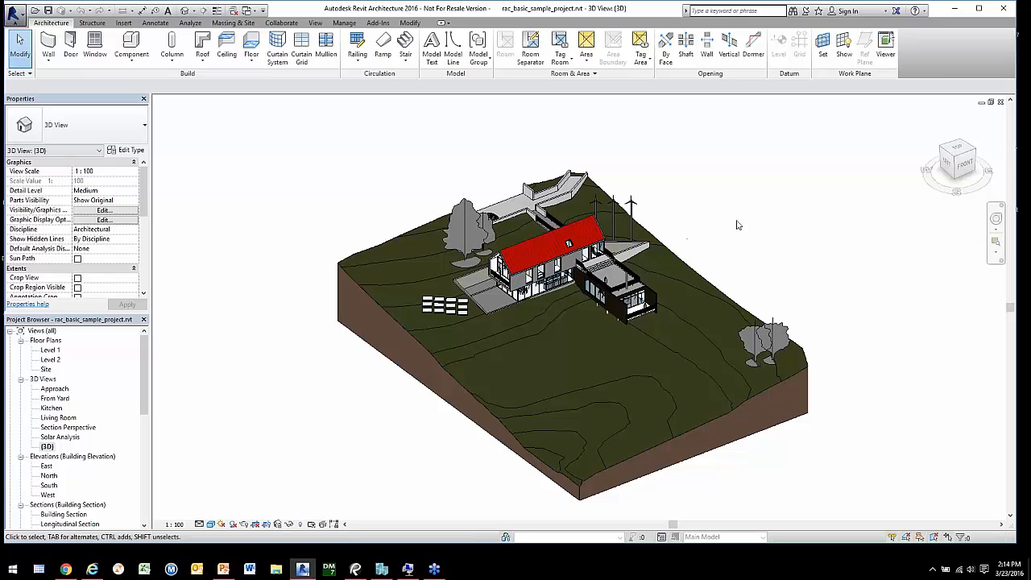
# Create a 3D PDF of the model with the Bluebeam add-in, saved on the Desktop as 3d-model
pyautogui.click(378, 23)
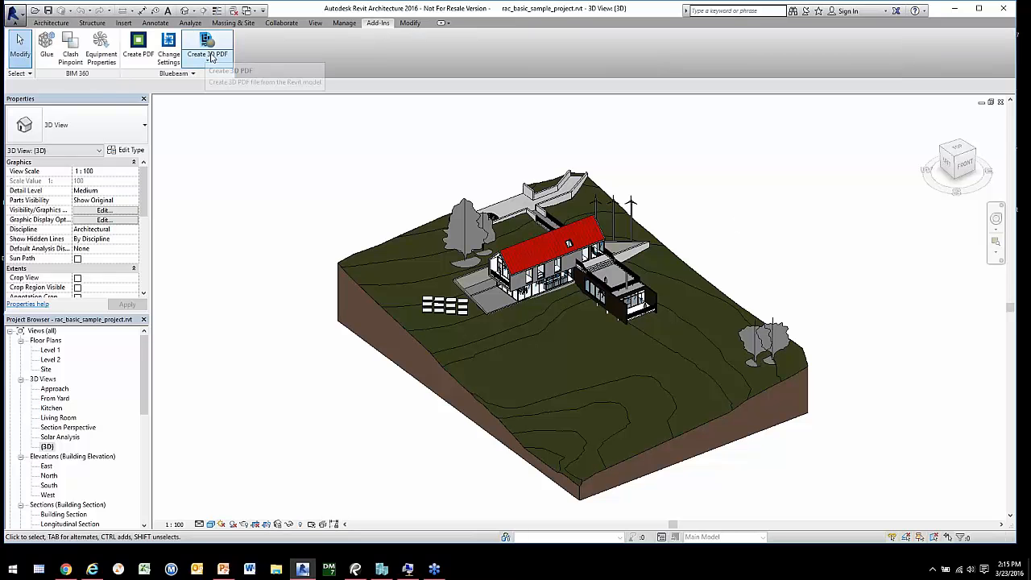
pyautogui.click(208, 59)
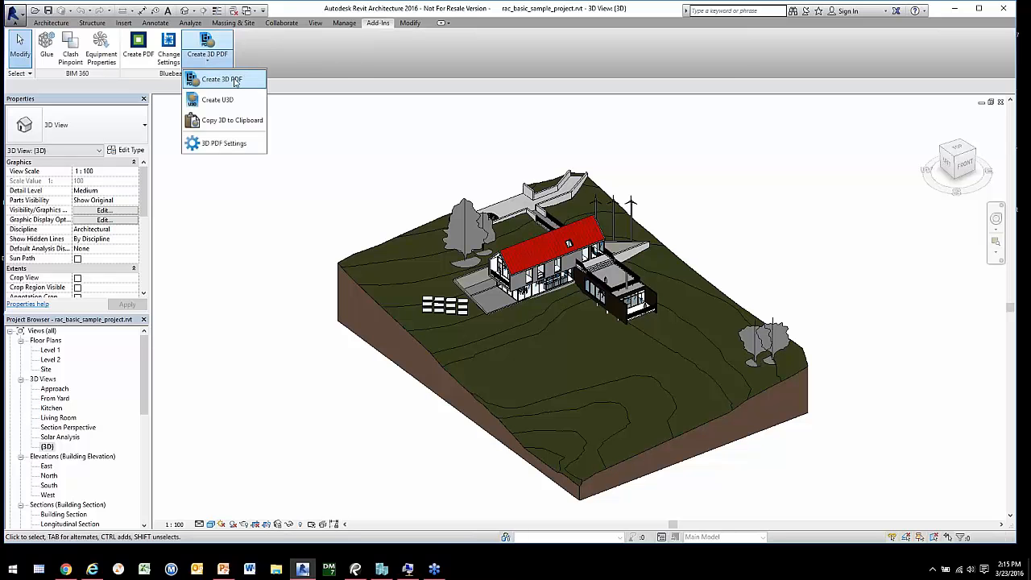
pyautogui.click(221, 79)
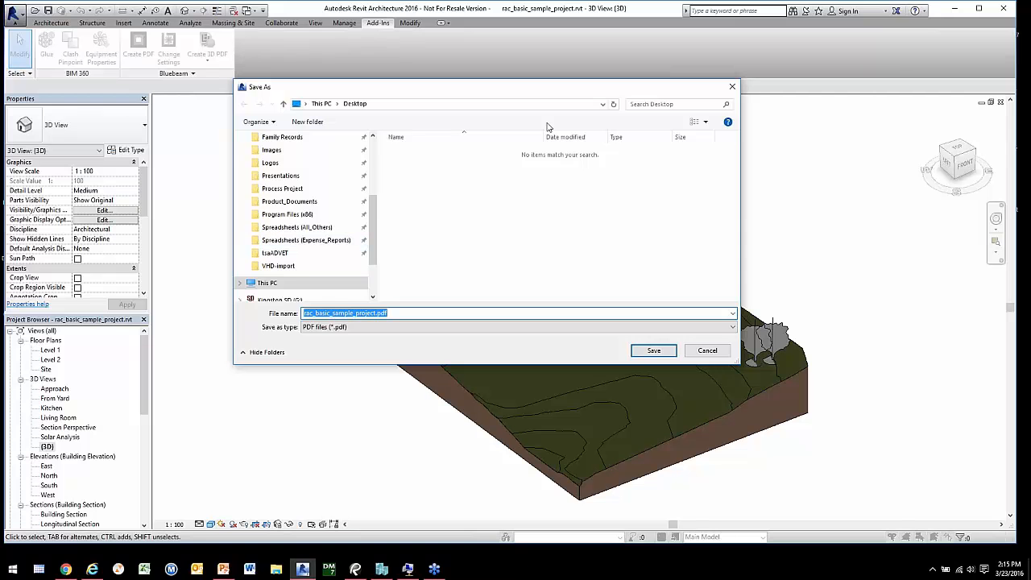
pyautogui.scroll(4, 366, 190)
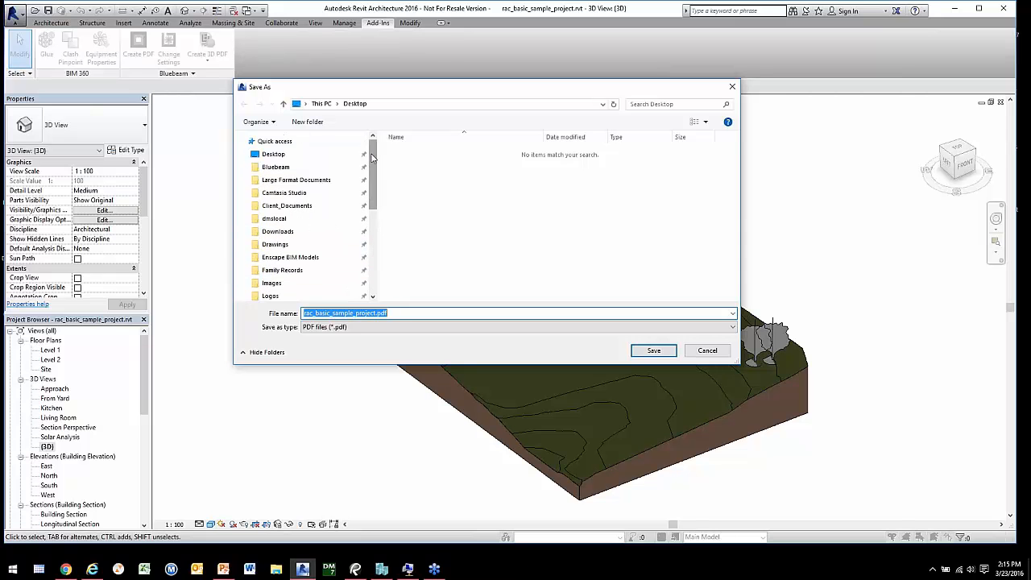
pyautogui.click(272, 155)
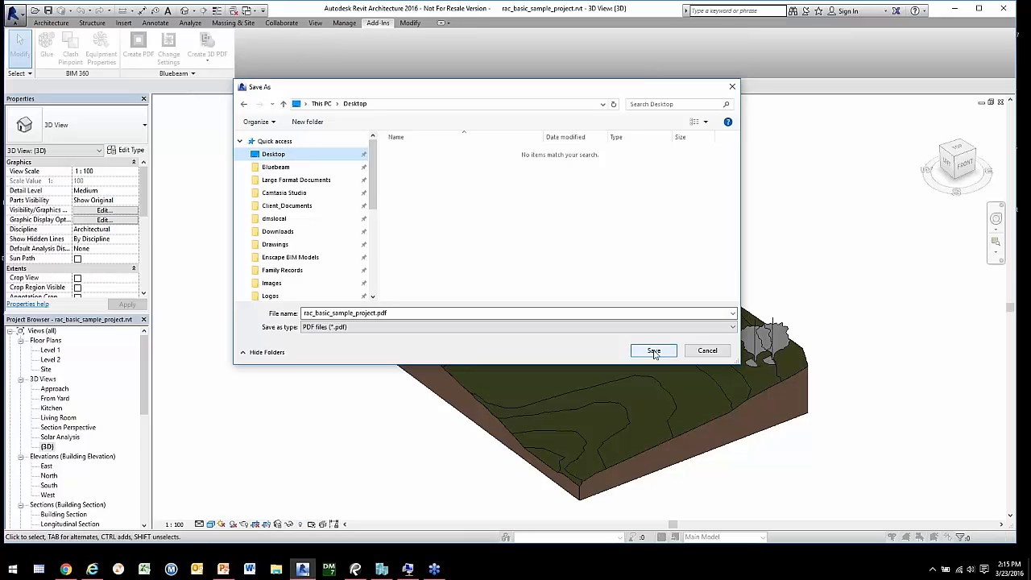
pyautogui.click(363, 313)
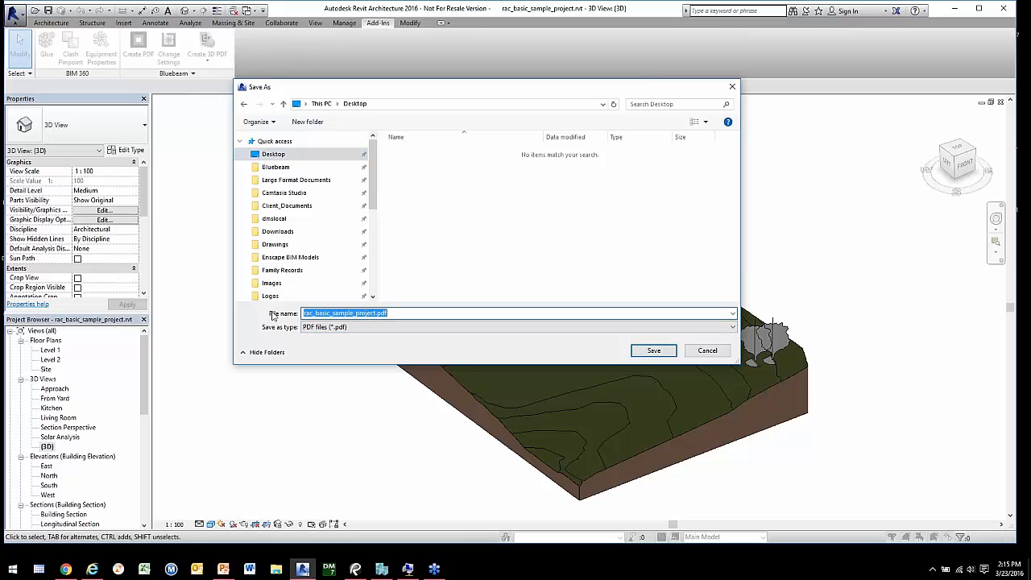
pyautogui.write('3d-model')
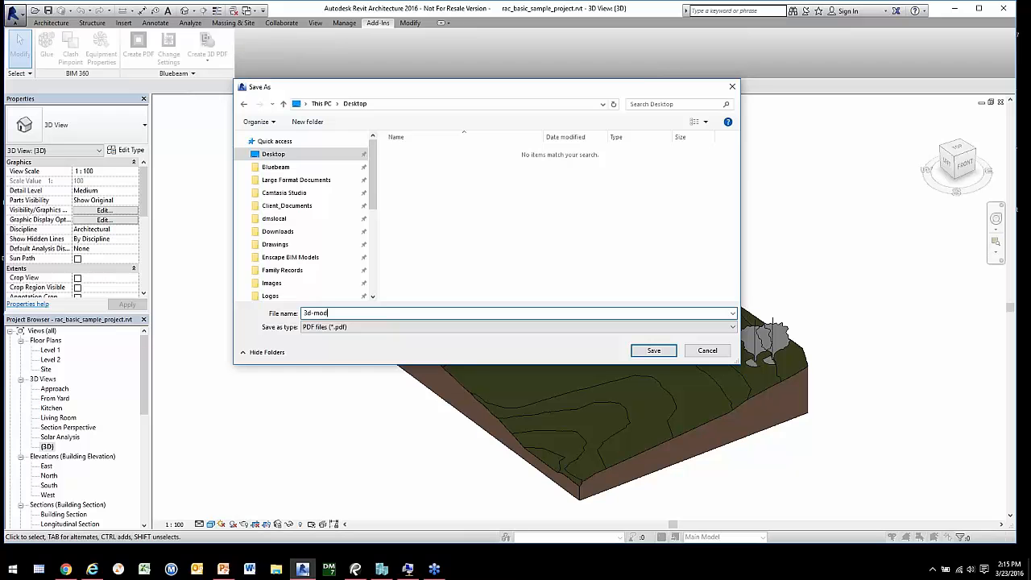
pyautogui.click(652, 351)
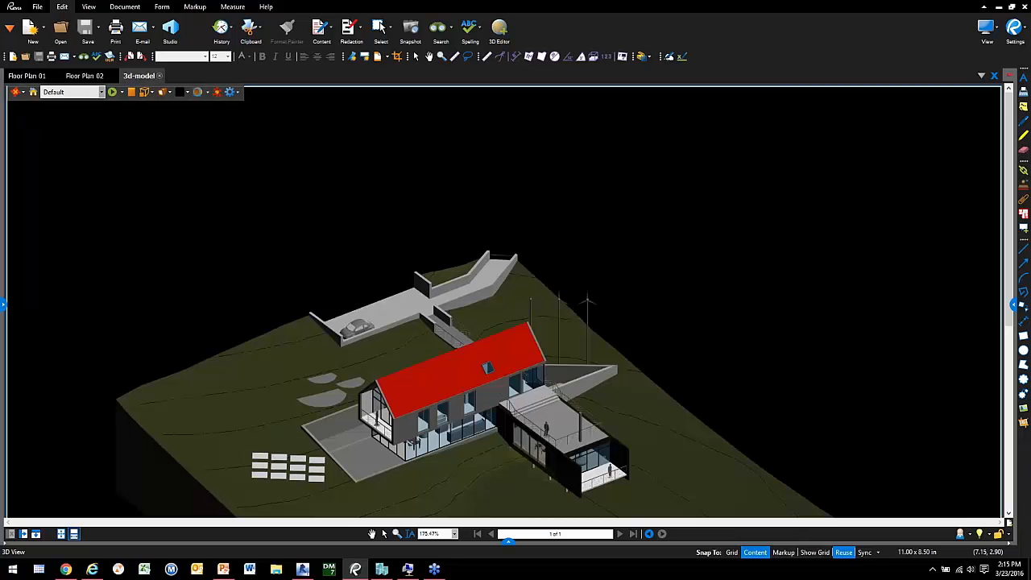
# Hide the long dark wall on the slope-facing side of the flat-roofed wing in the 3D PDF
pyautogui.moveTo(486, 474)
pyautogui.mouseDown()
pyautogui.moveTo(524, 393)
pyautogui.moveTo(514, 307)
pyautogui.mouseUp()
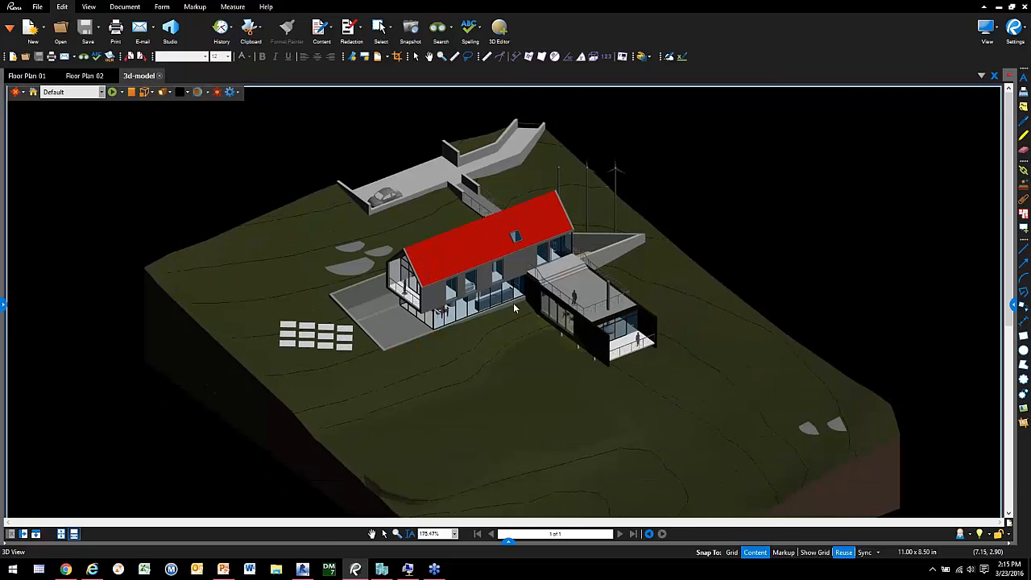
pyautogui.scroll(5, 513, 307)
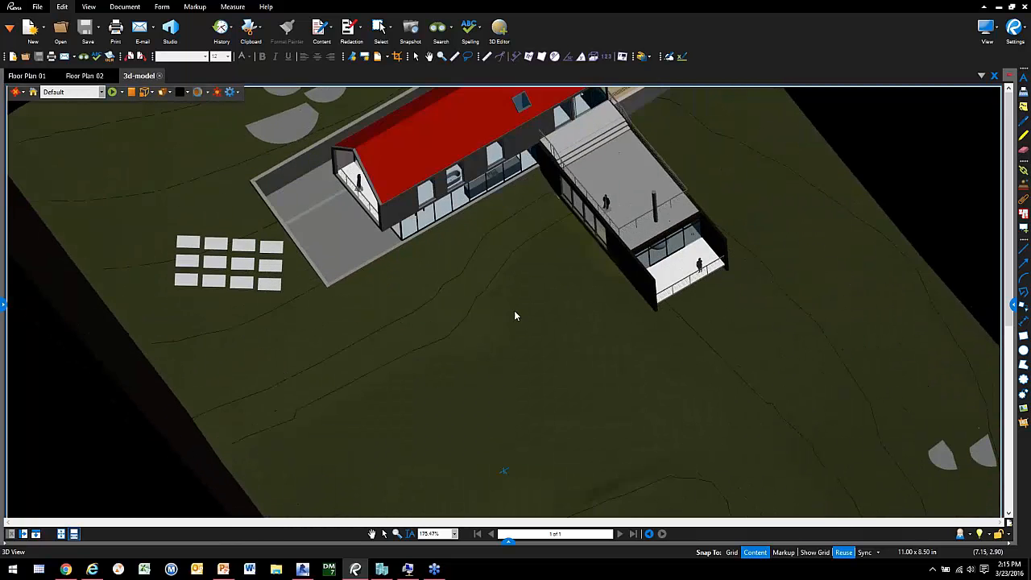
pyautogui.moveTo(514, 310); pyautogui.dragTo(739, 273)
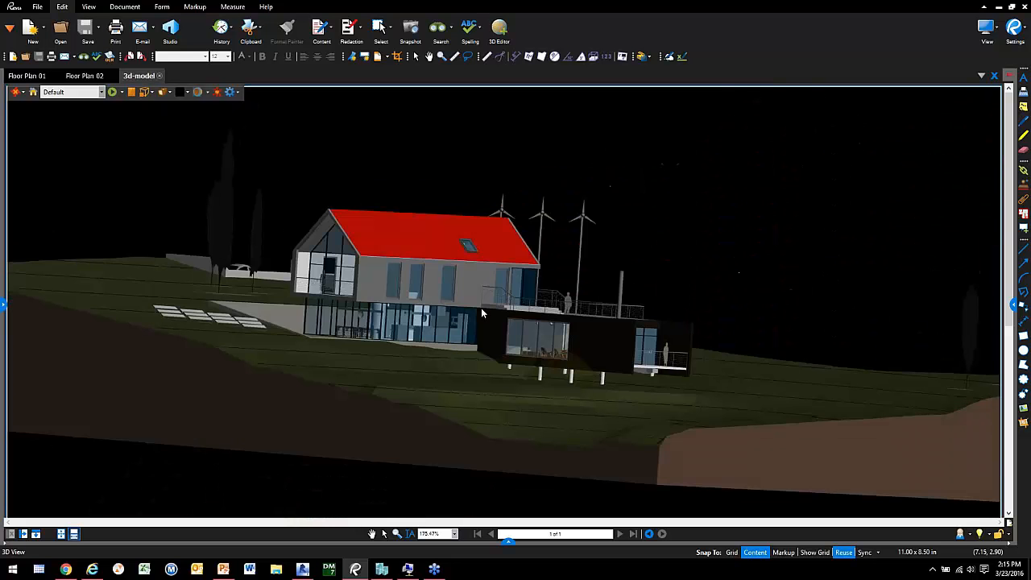
pyautogui.moveTo(480, 308); pyautogui.dragTo(462, 344)
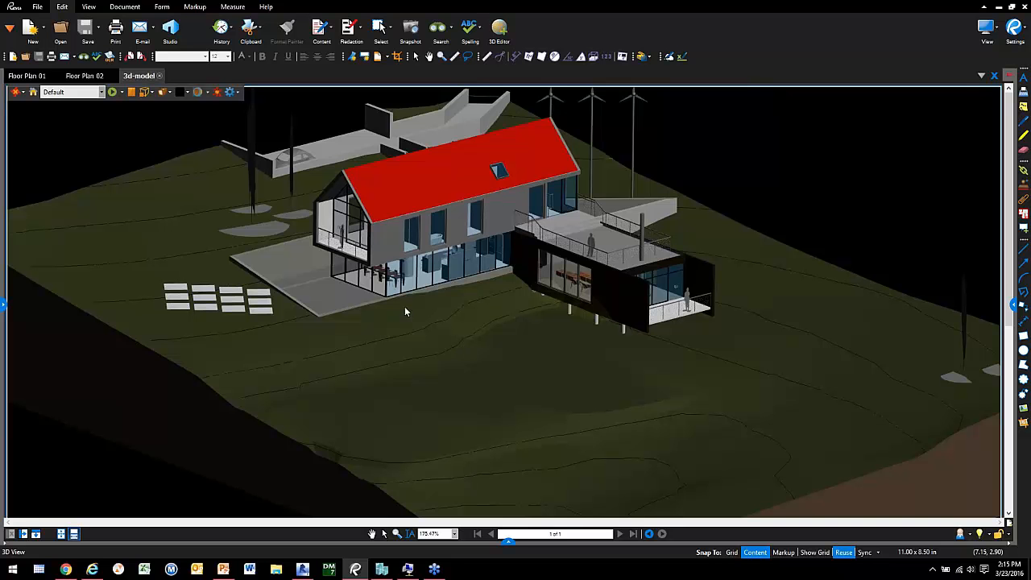
pyautogui.click(615, 295)
pyautogui.rightClick(617, 293)
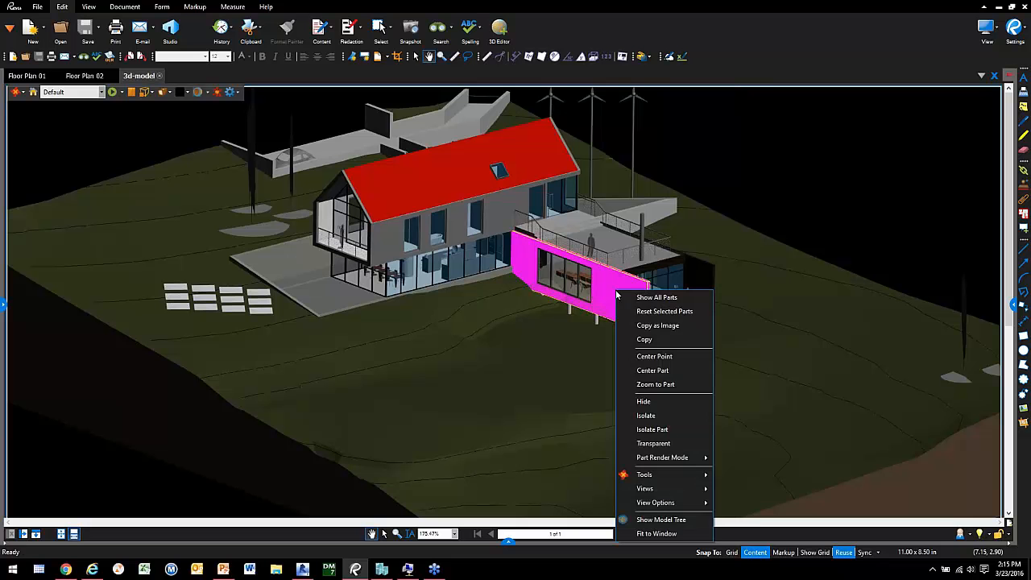
pyautogui.click(671, 406)
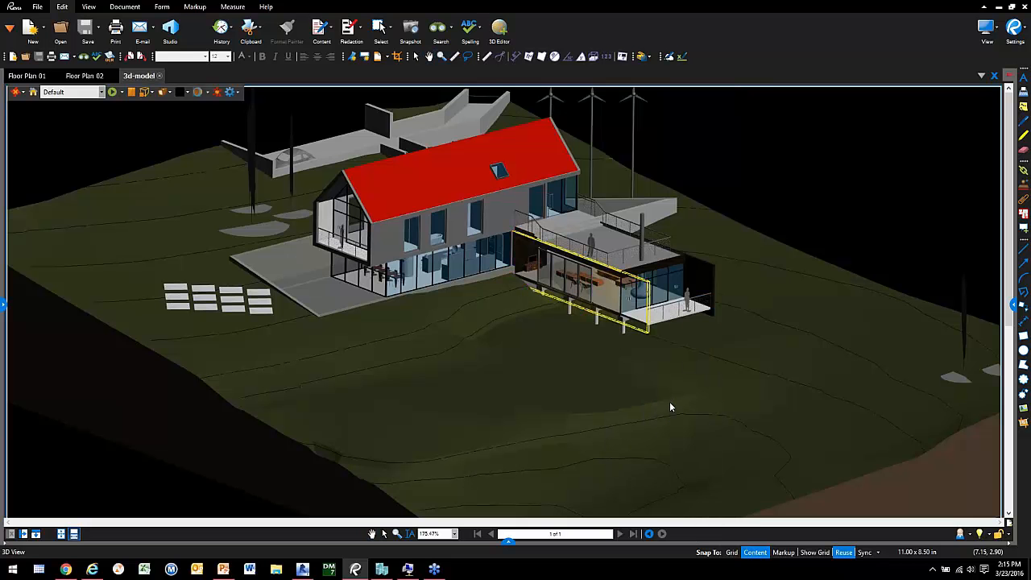
pyautogui.scroll(3, 597, 287)
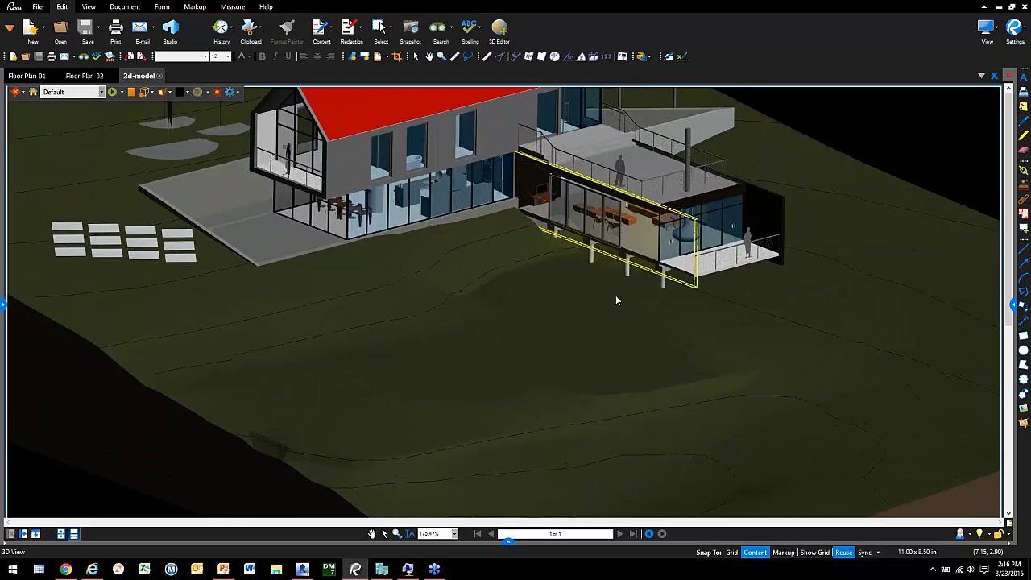
pyautogui.moveTo(599, 322); pyautogui.dragTo(614, 254)
pyautogui.click(703, 305)
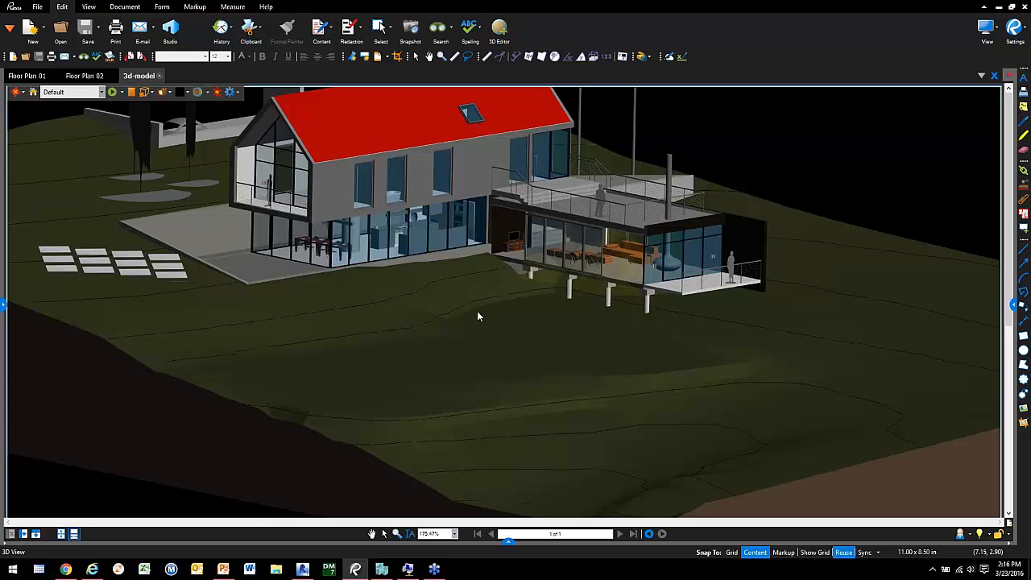
# Turn on the cross section for the 3D model and open the cross section properties
pyautogui.scroll(-2, 479, 336)
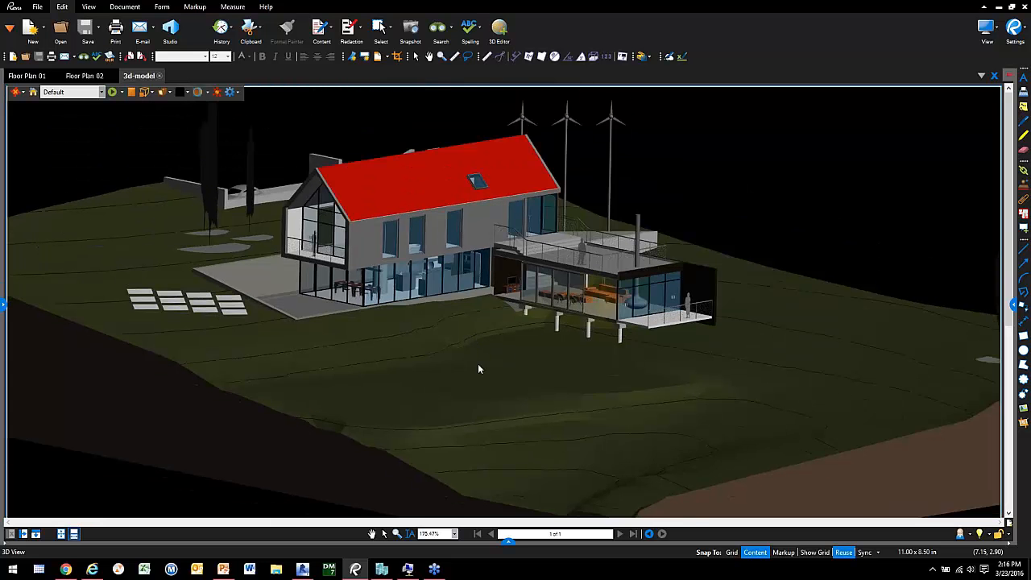
pyautogui.moveTo(478, 368)
pyautogui.mouseDown()
pyautogui.moveTo(483, 384)
pyautogui.moveTo(488, 362)
pyautogui.moveTo(473, 373)
pyautogui.mouseUp()
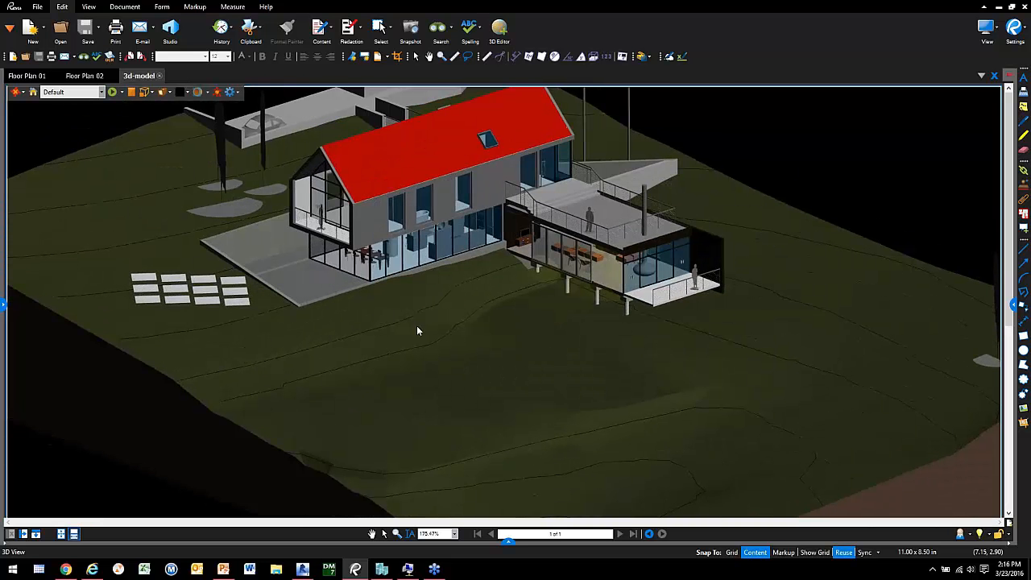
pyautogui.scroll(-2, 429, 303)
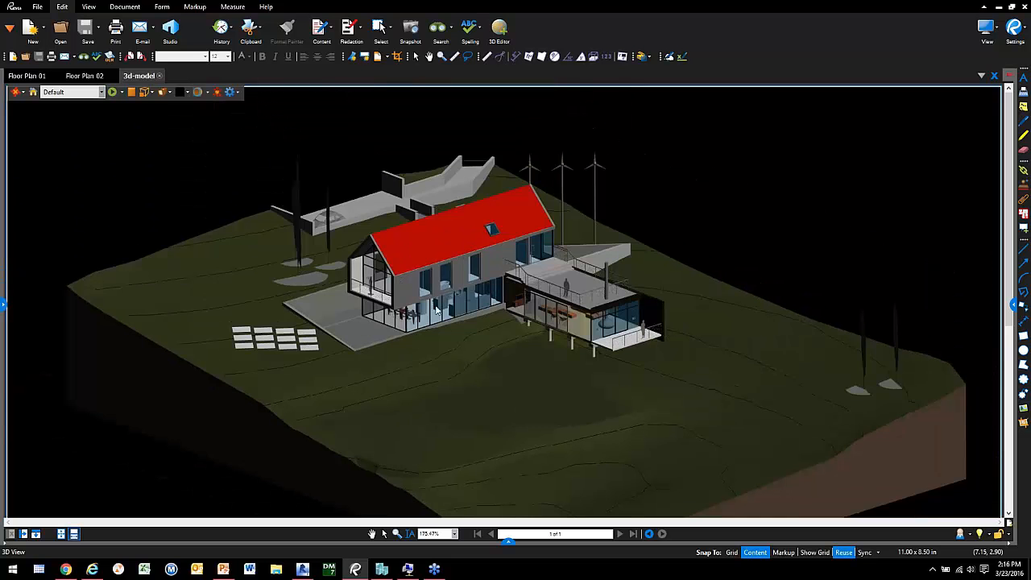
pyautogui.click(200, 93)
pyautogui.click(208, 93)
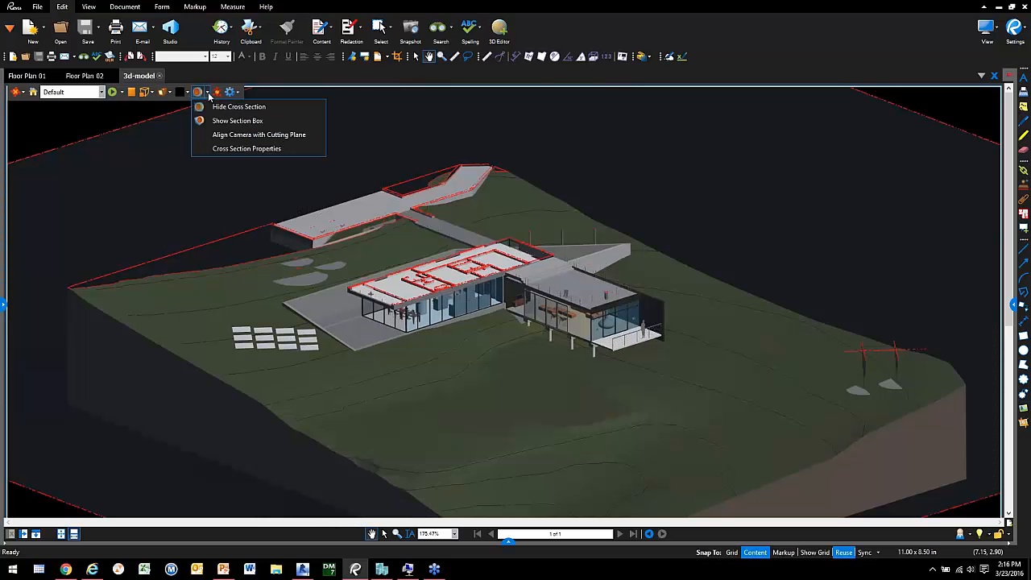
pyautogui.click(249, 148)
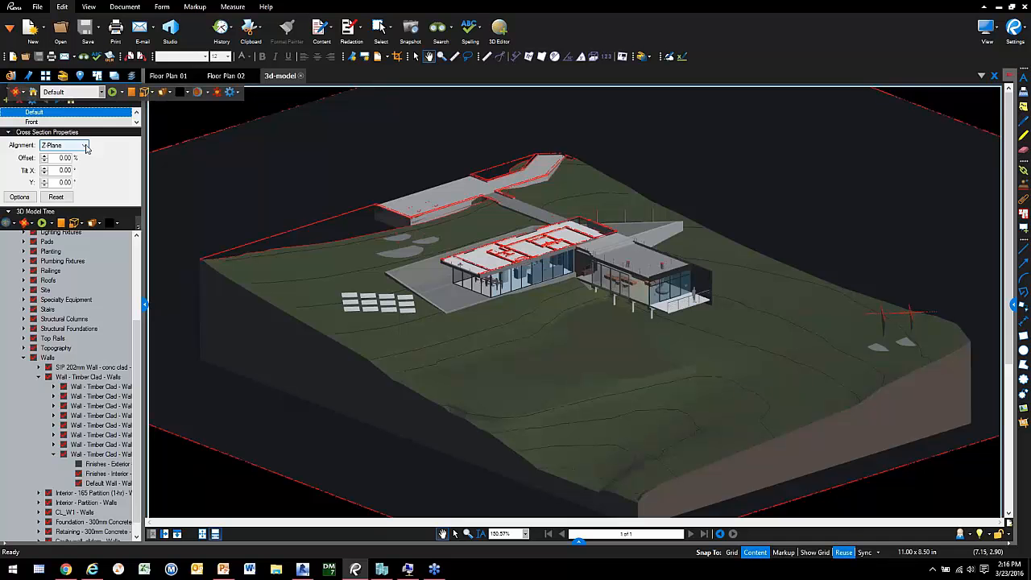
# Lower the Z-Plane cross section through the house to an offset of -5%
pyautogui.click(44, 158)
pyautogui.click(45, 158)
pyautogui.click(44, 158)
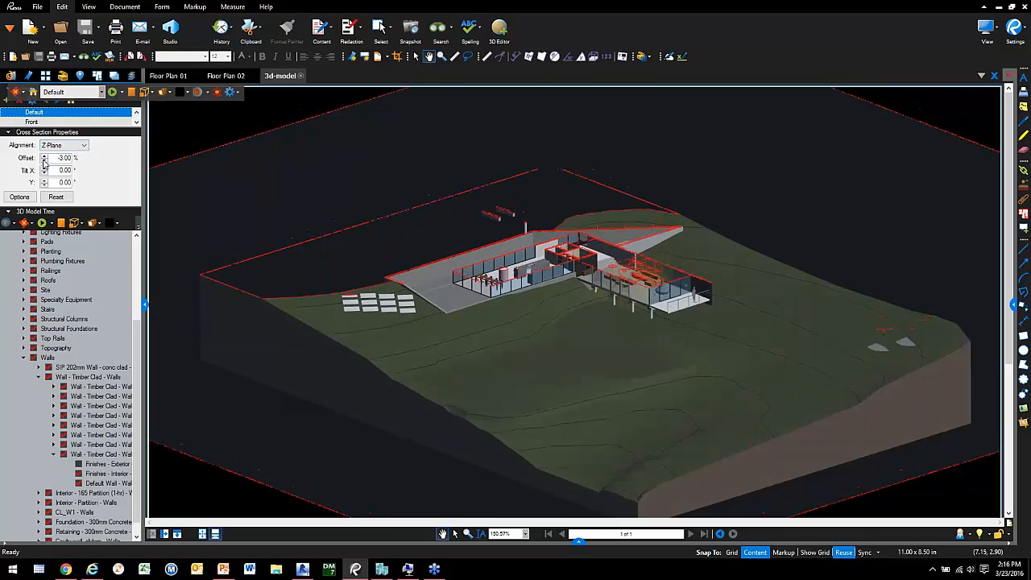
pyautogui.click(44, 158)
pyautogui.click(44, 158)
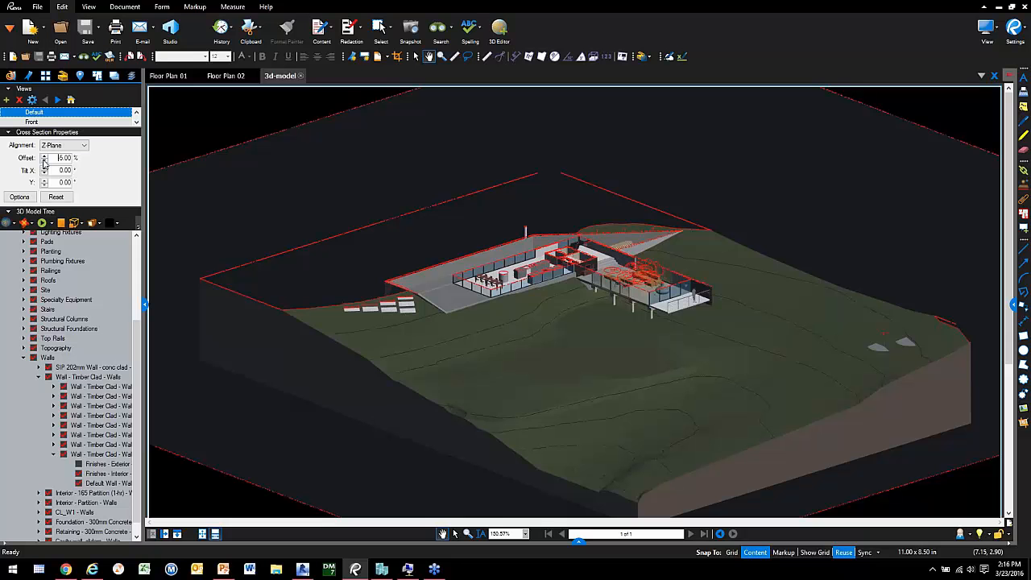
# Align the cross section to X-Plane, change it to X-Flipped and set its offset to -5%
pyautogui.click(64, 145)
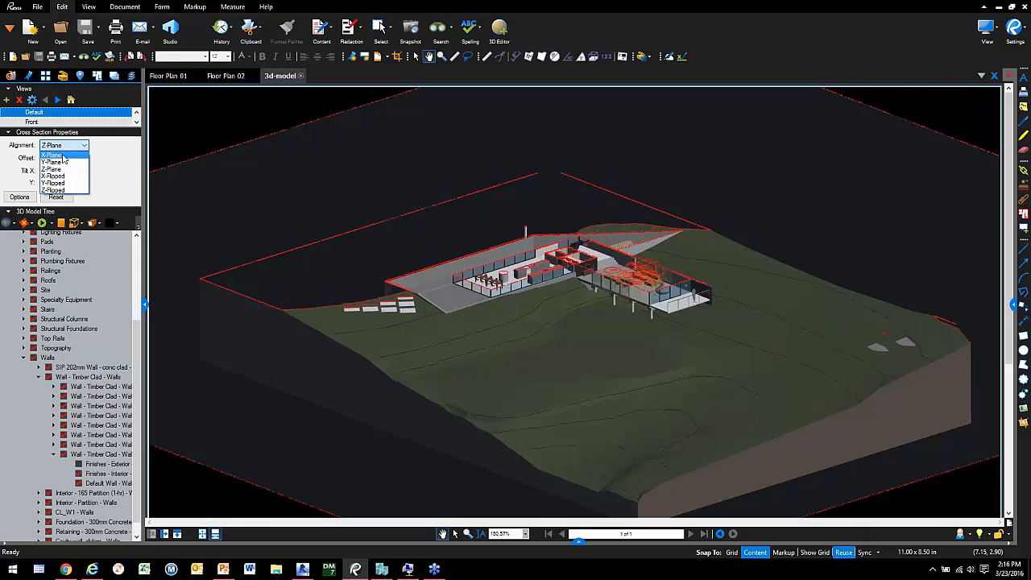
pyautogui.click(53, 154)
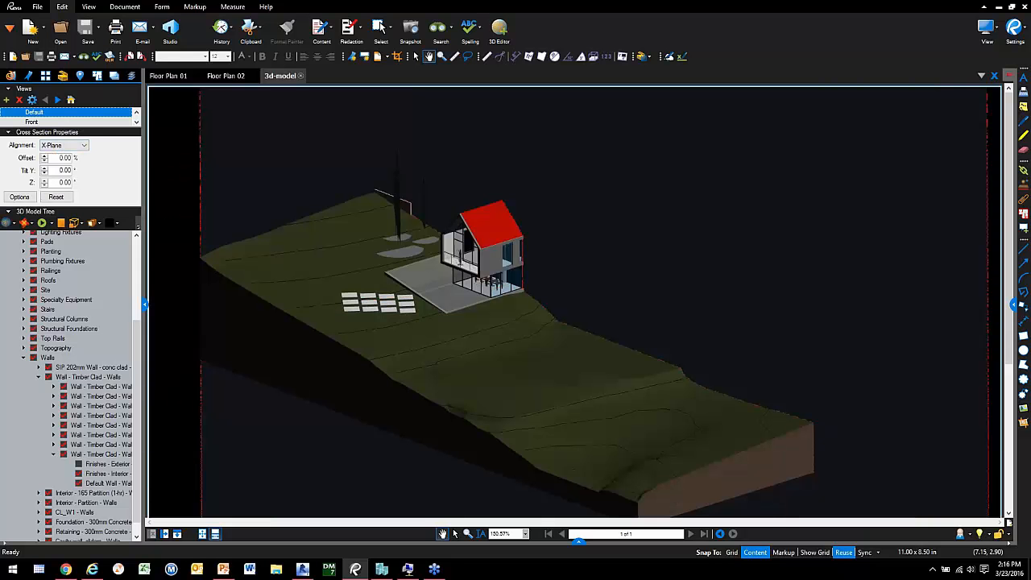
pyautogui.click(64, 145)
pyautogui.click(71, 180)
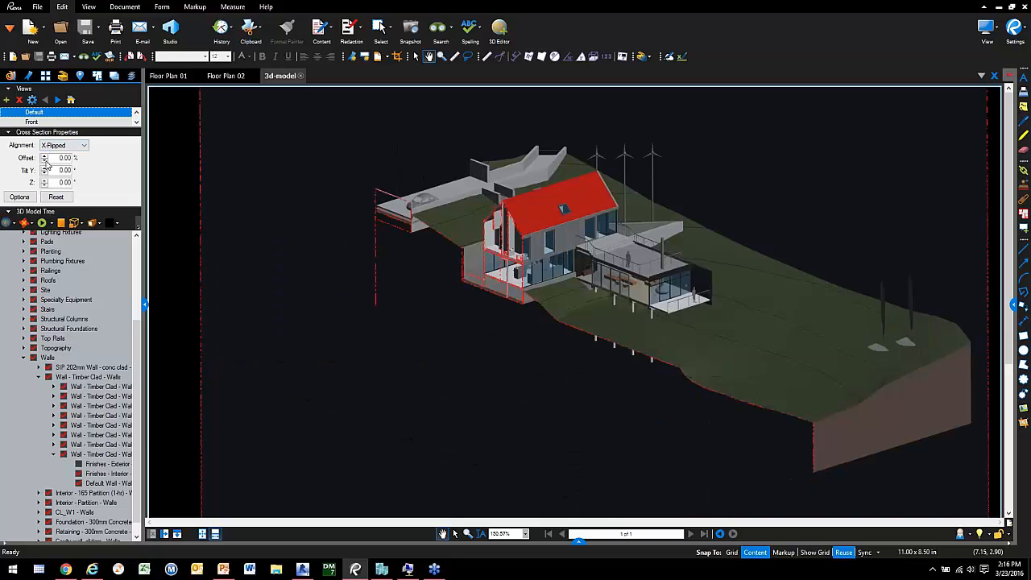
pyautogui.click(46, 160)
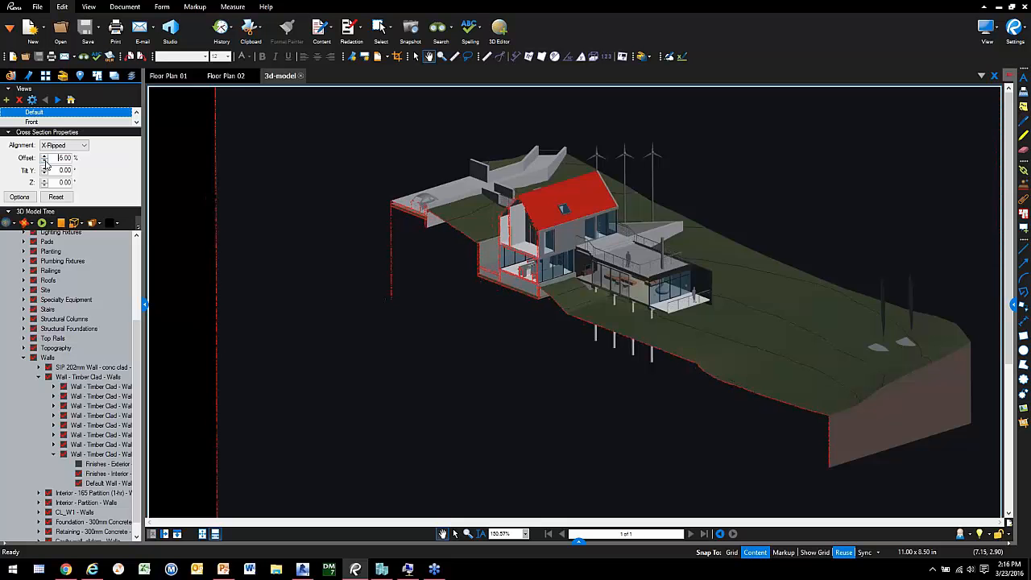
pyautogui.scroll(2, 535, 219)
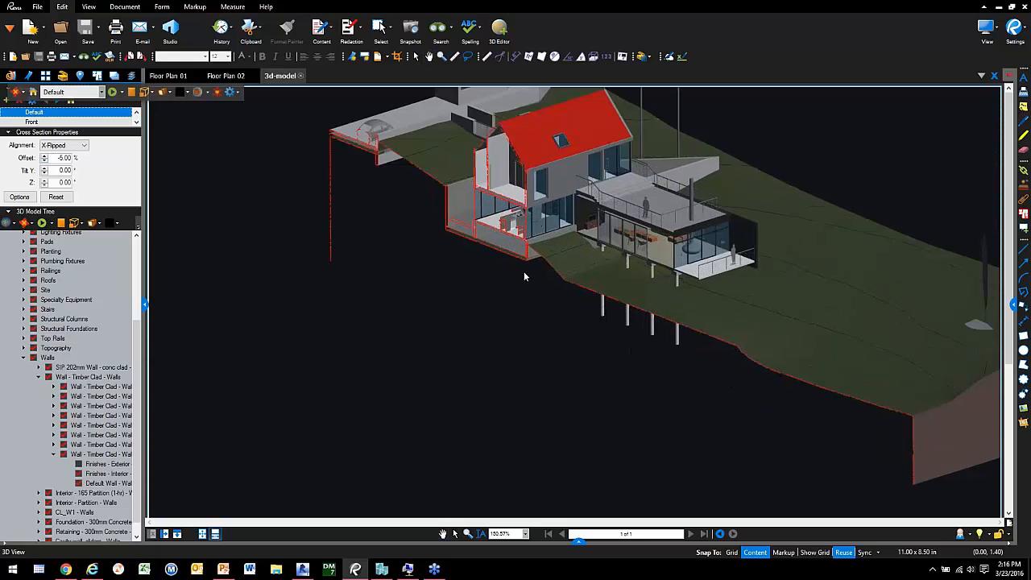
pyautogui.moveTo(525, 276)
pyautogui.mouseDown()
pyautogui.moveTo(517, 319)
pyautogui.moveTo(544, 256)
pyautogui.moveTo(514, 266)
pyautogui.moveTo(524, 264)
pyautogui.mouseUp()
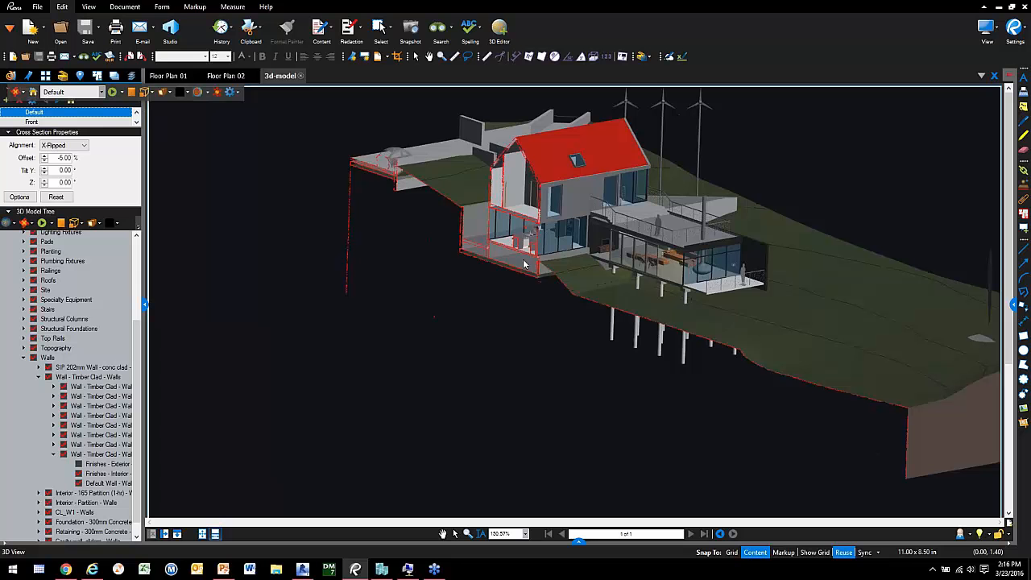
pyautogui.rightClick(418, 222)
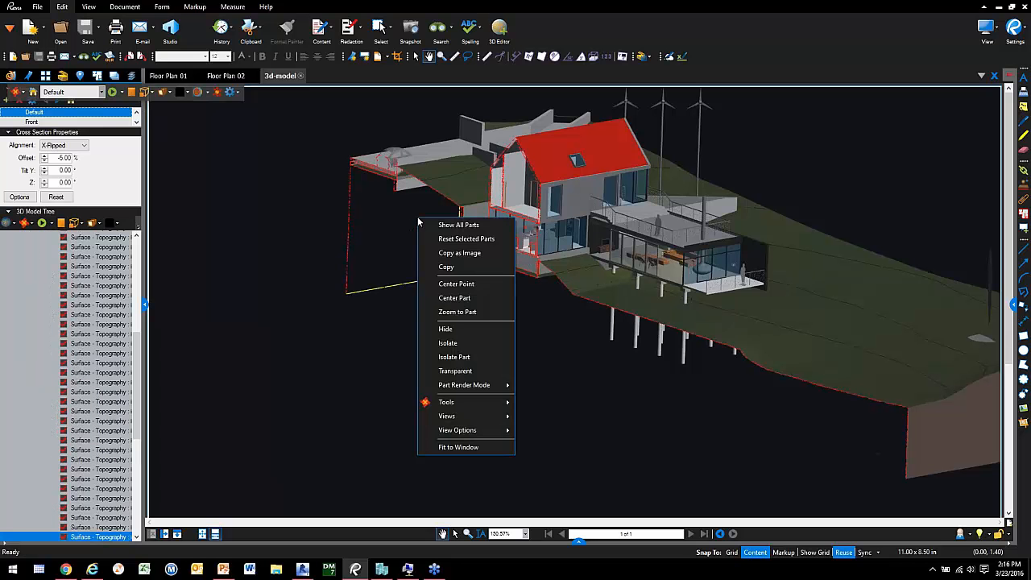
pyautogui.click(391, 339)
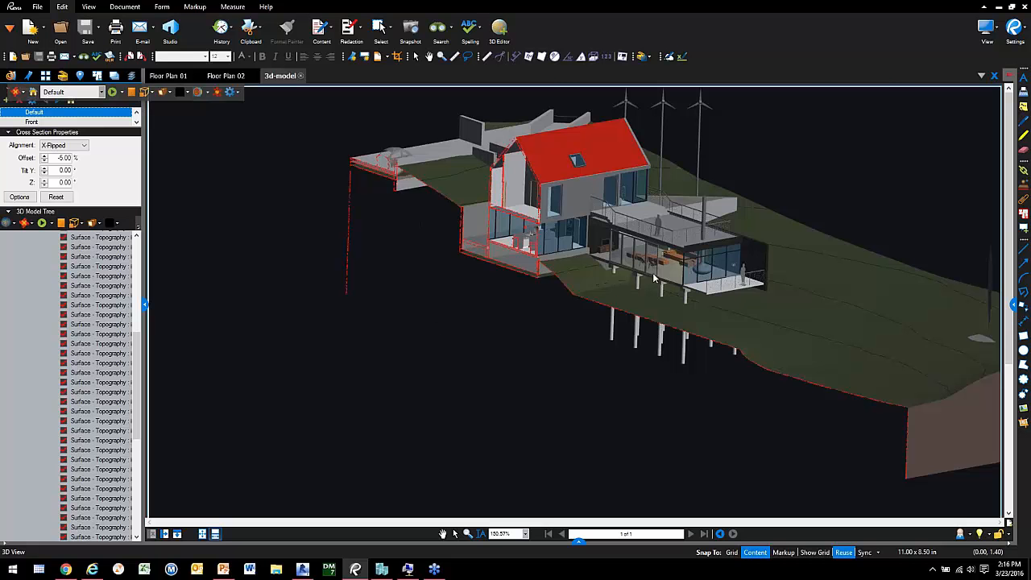
# Draw a cloud markup around the end of the orange furniture inside the flat-roofed wing of the 3D model
pyautogui.scroll(3, 662, 266)
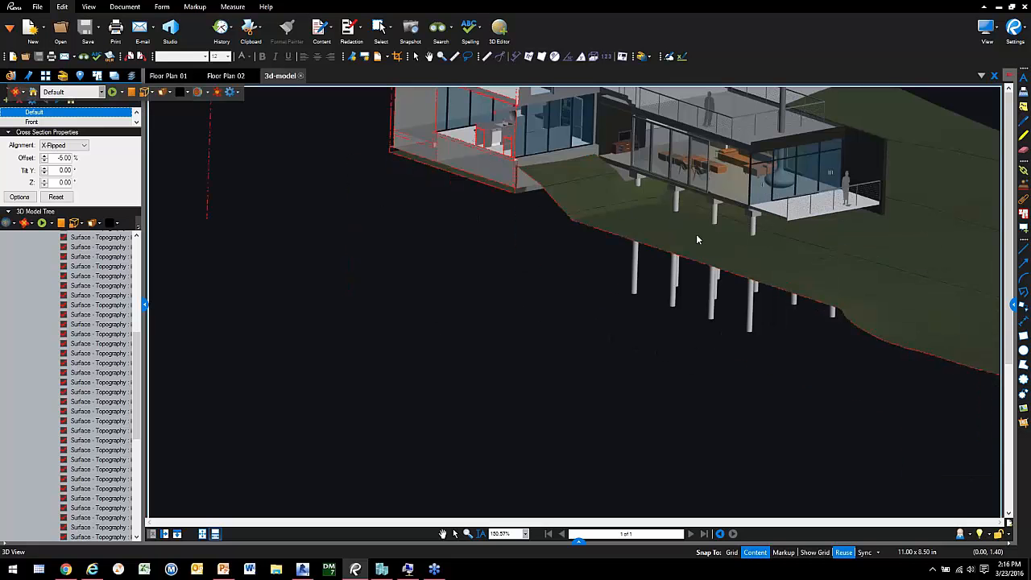
pyautogui.scroll(-5, 645, 292)
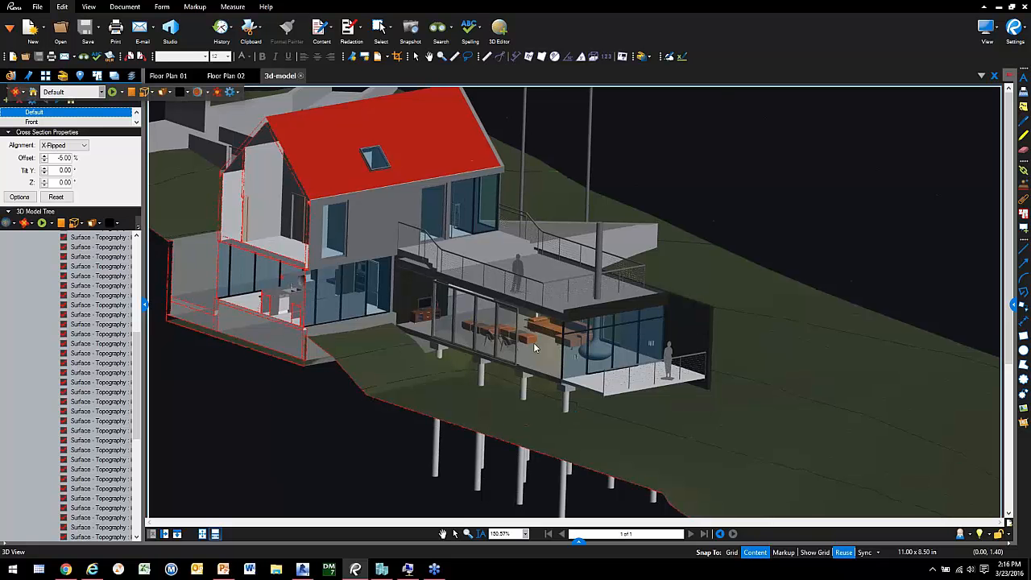
pyautogui.scroll(2, 535, 347)
pyautogui.scroll(2, 510, 306)
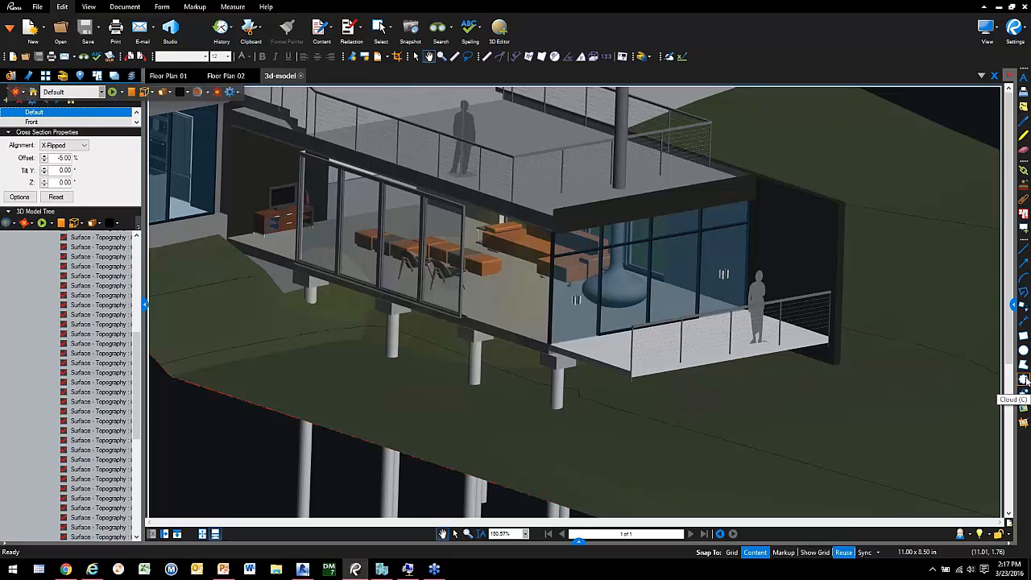
pyautogui.click(1023, 379)
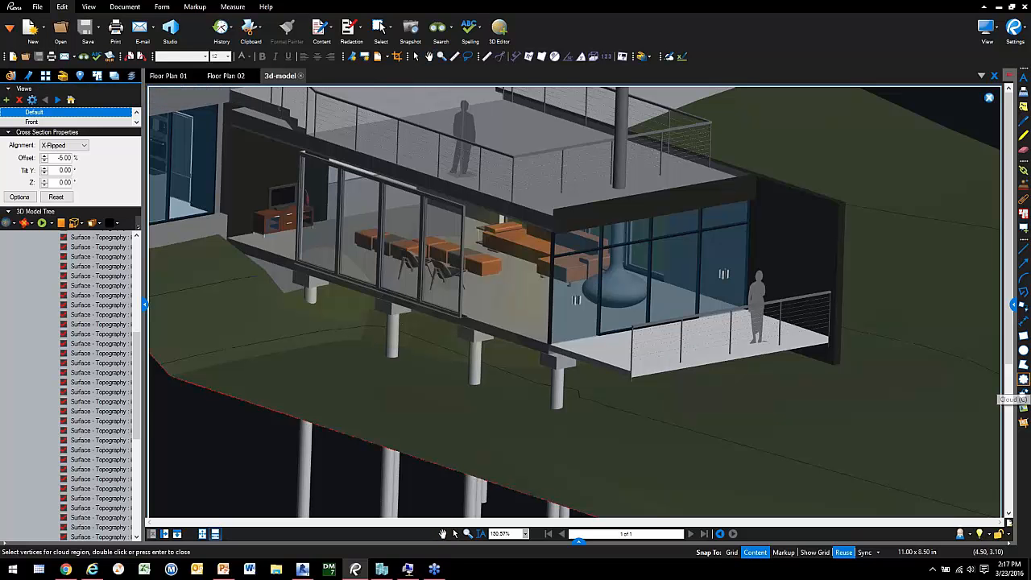
pyautogui.moveTo(456, 243); pyautogui.dragTo(516, 291)
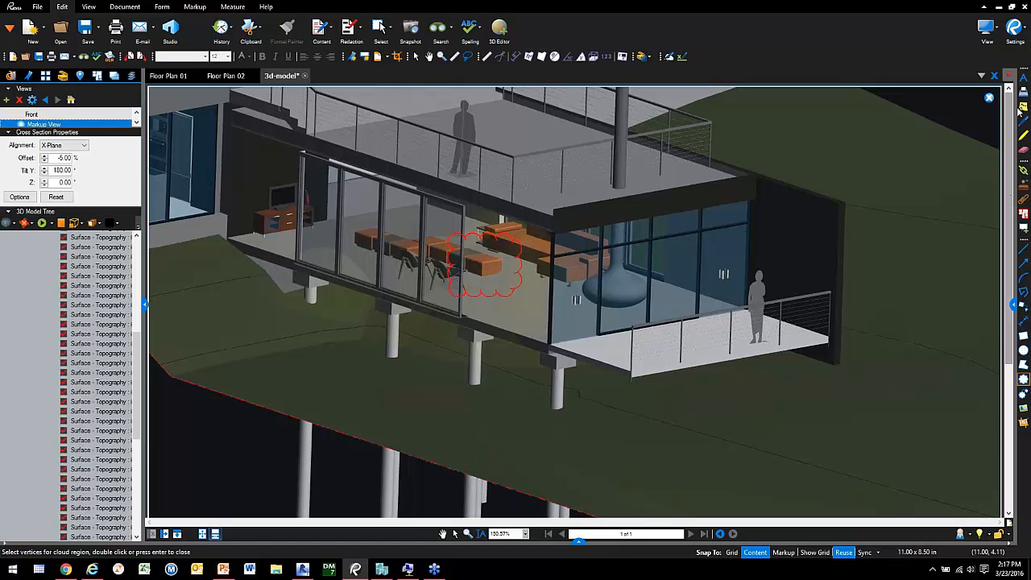
# Add a text box reading "replace with leather" directly below the cloud markup
pyautogui.click(1024, 77)
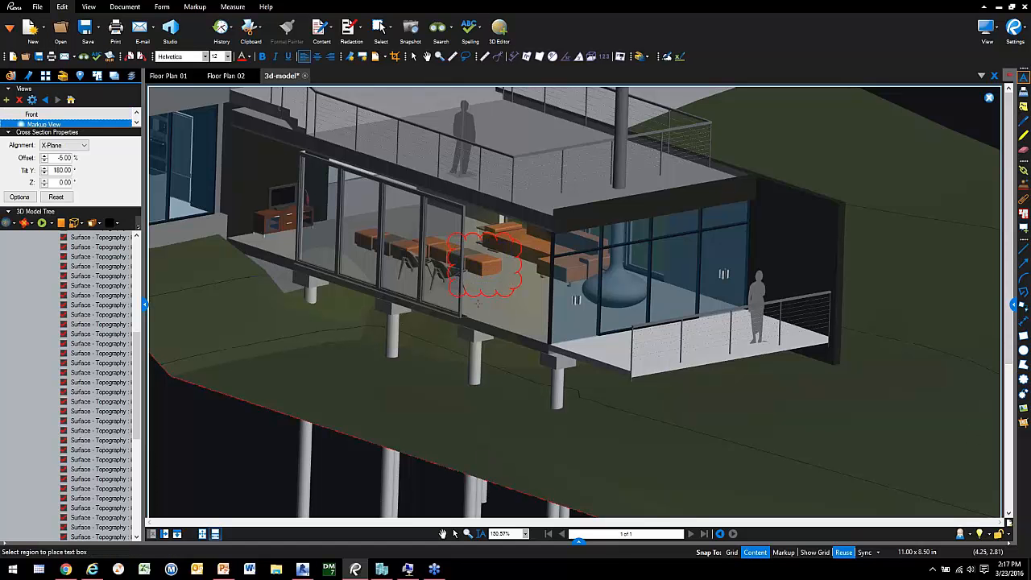
pyautogui.moveTo(480, 303); pyautogui.dragTo(538, 326)
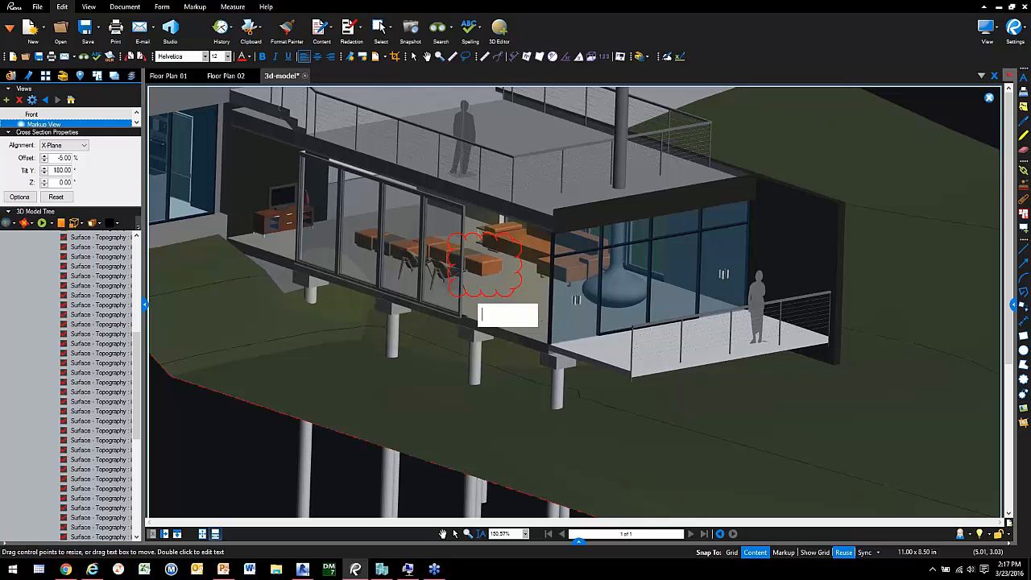
pyautogui.write('replace with ')
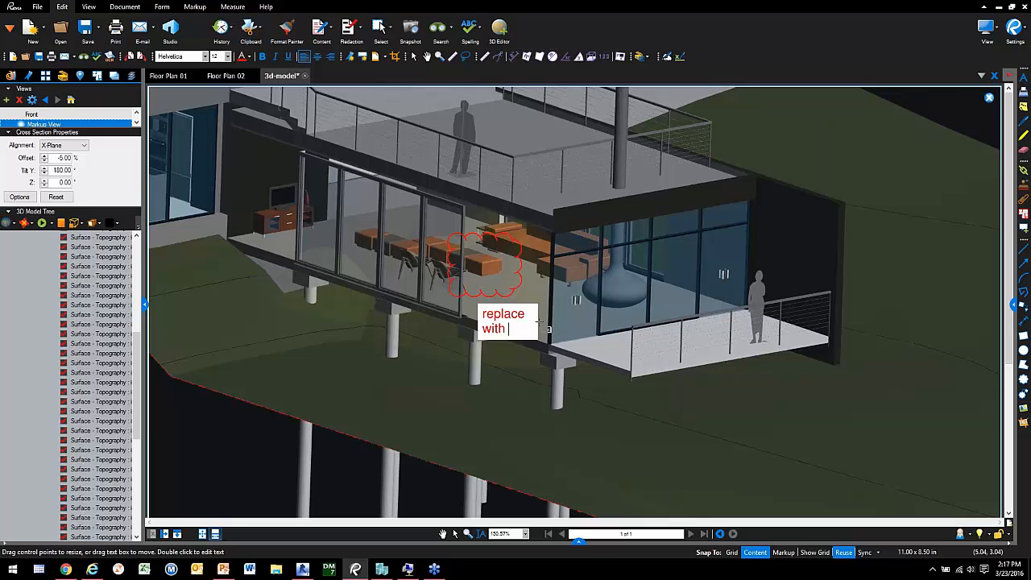
pyautogui.write('leather')
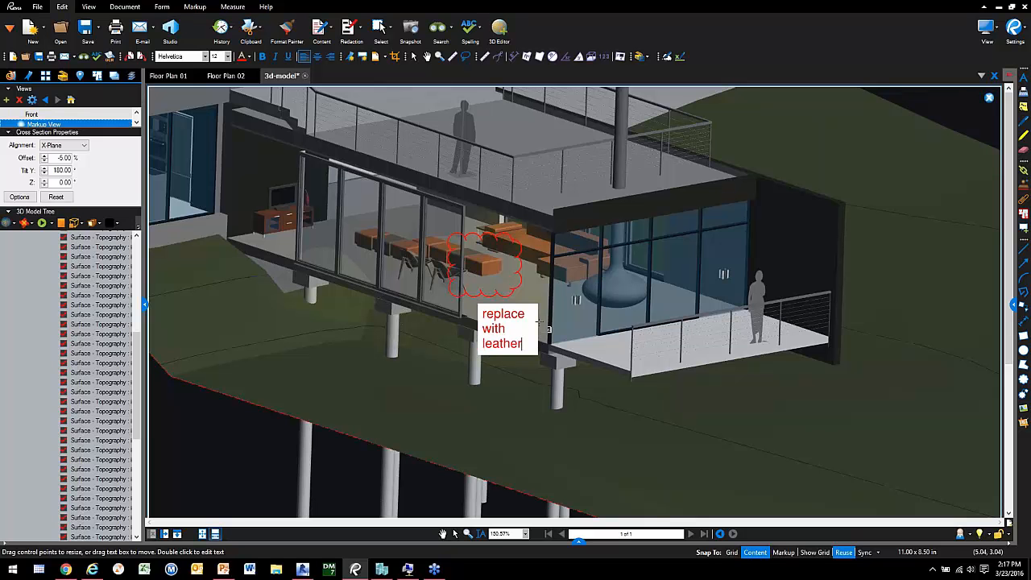
pyautogui.click(503, 415)
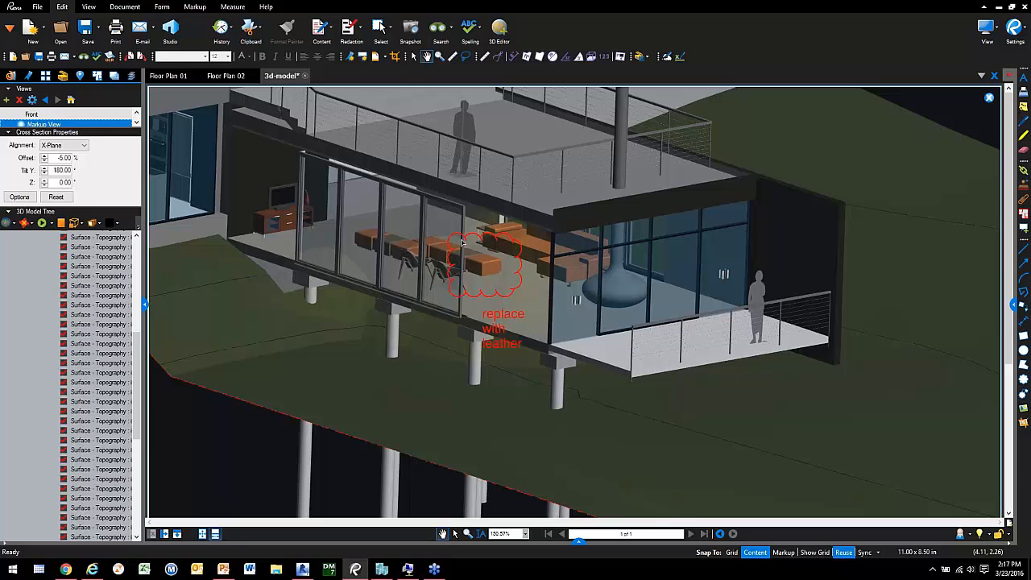
# Return the 3D model to its default view and turn off the cross section
pyautogui.scroll(-3, 393, 308)
pyautogui.scroll(3, 411, 286)
pyautogui.click(70, 100)
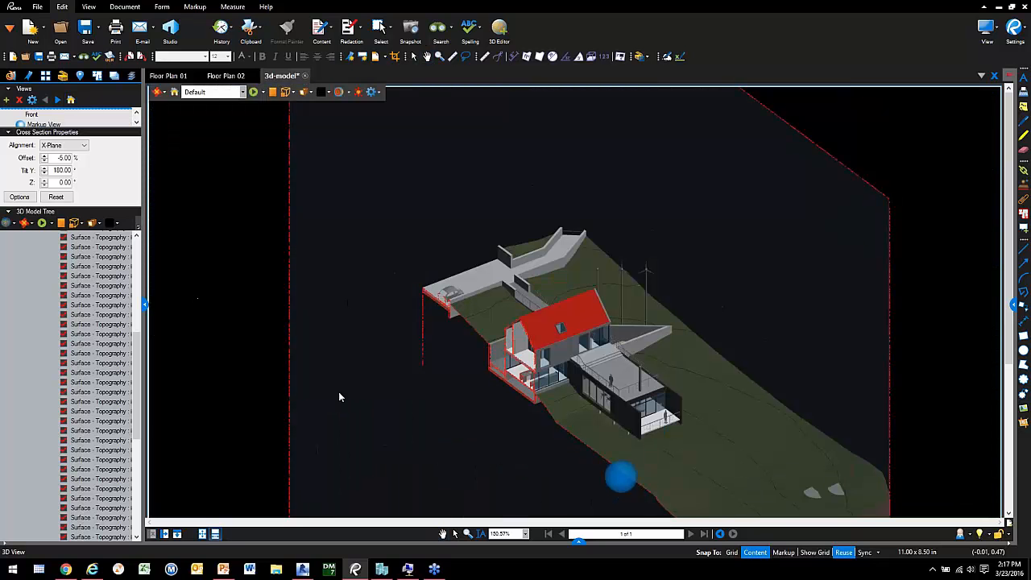
pyautogui.click(347, 91)
pyautogui.click(367, 104)
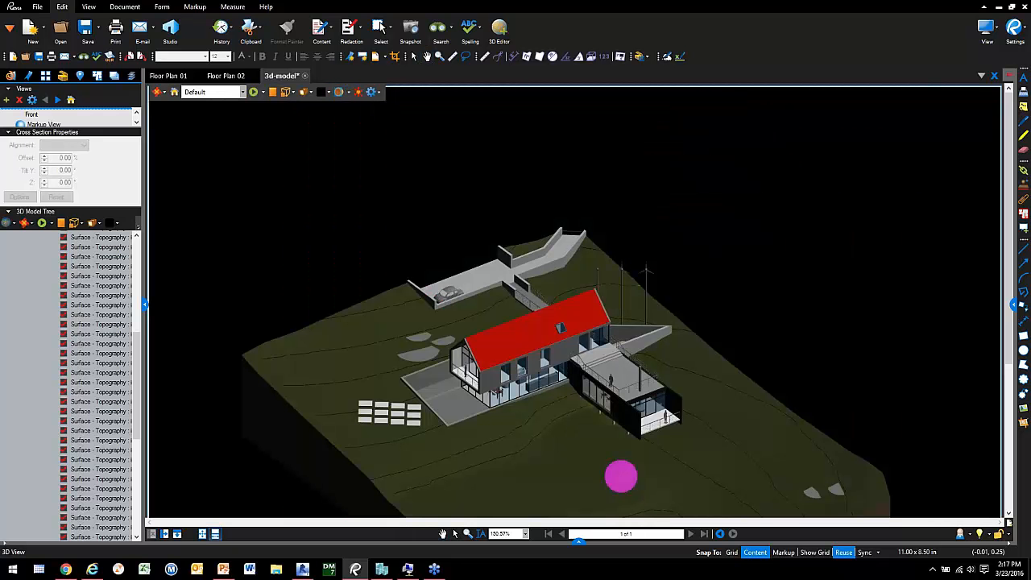
# Orbit to a lower view of the house and open the markup view from its marker sphere beside the flat-roofed wing
pyautogui.moveTo(561, 425); pyautogui.dragTo(572, 388)
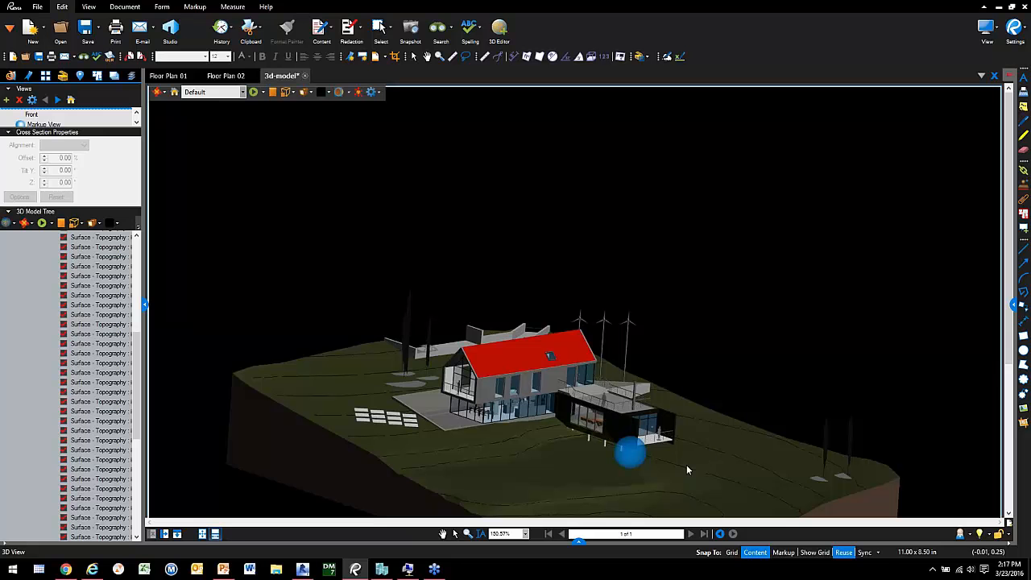
pyautogui.click(630, 456)
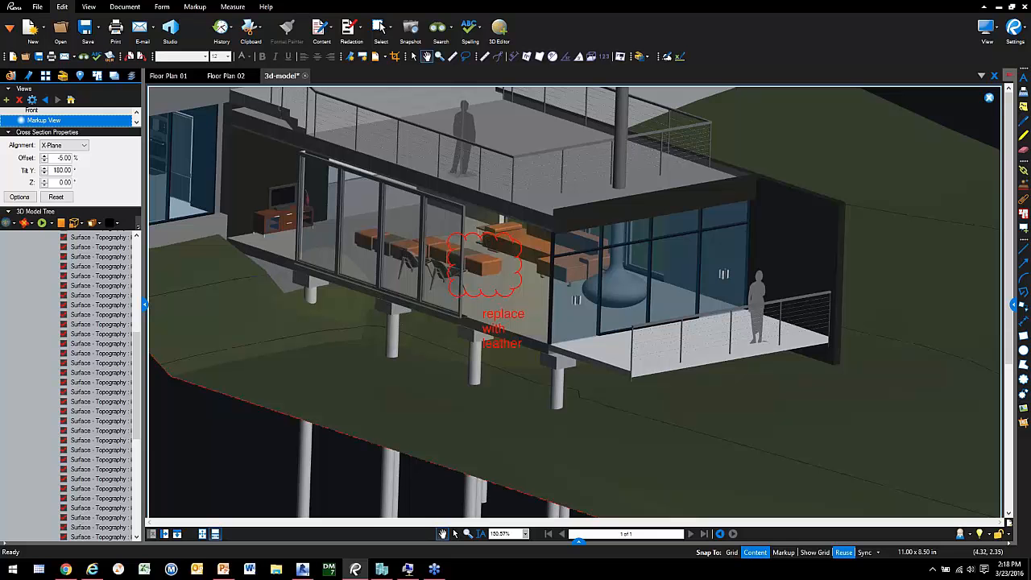
# Show the markups list and select the cloud and the text box entries in turn to locate them in the model
pyautogui.click(578, 541)
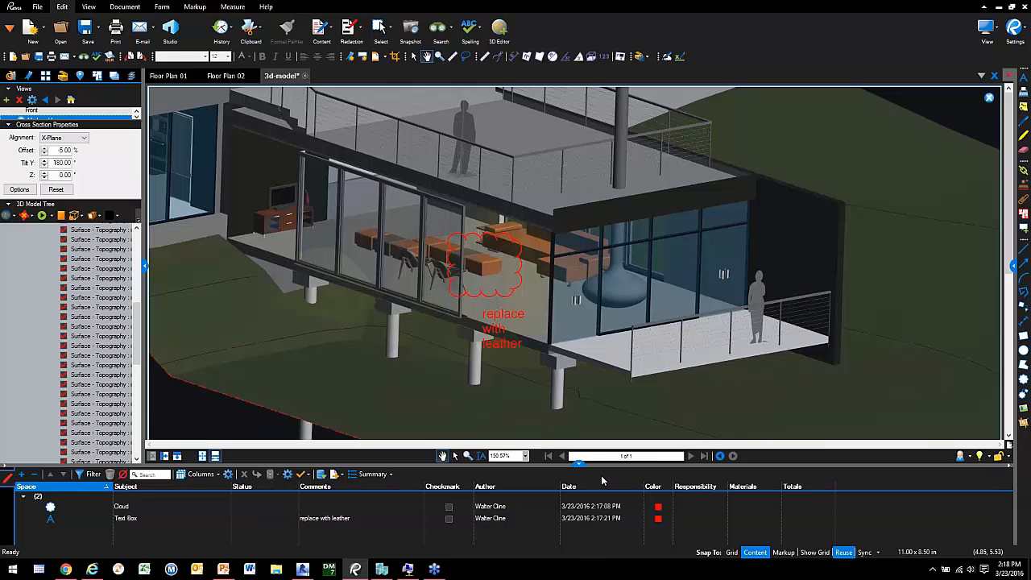
pyautogui.click(344, 508)
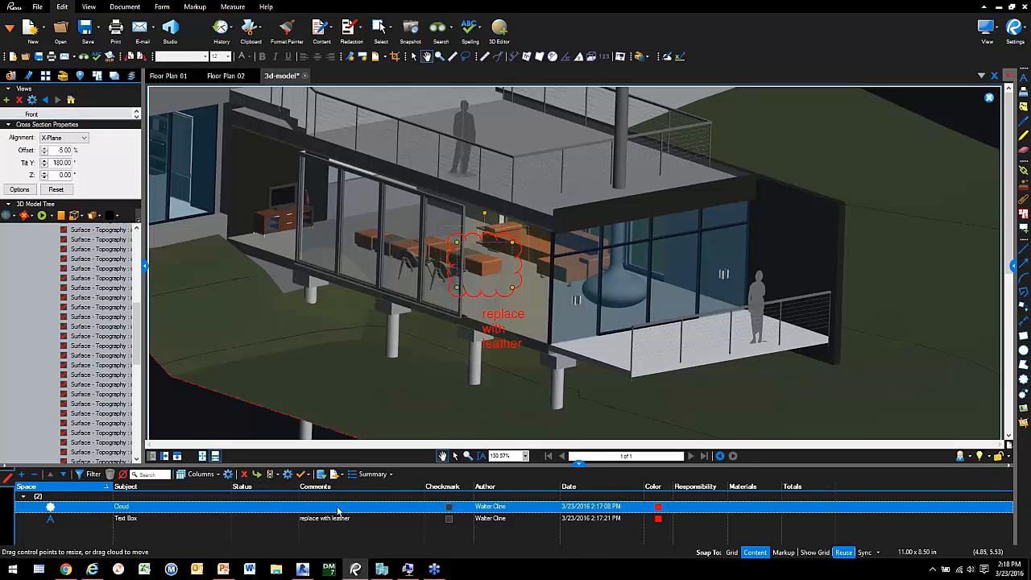
pyautogui.click(340, 519)
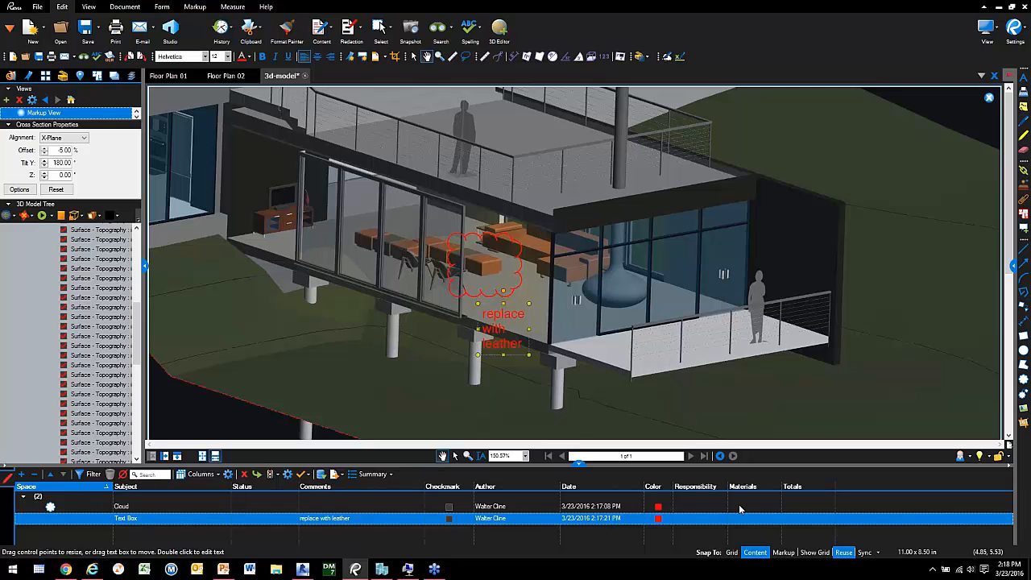
# Check the Responsibility choices for the cloud without assigning one, and hide the markups list
pyautogui.click(683, 508)
pyautogui.click(681, 510)
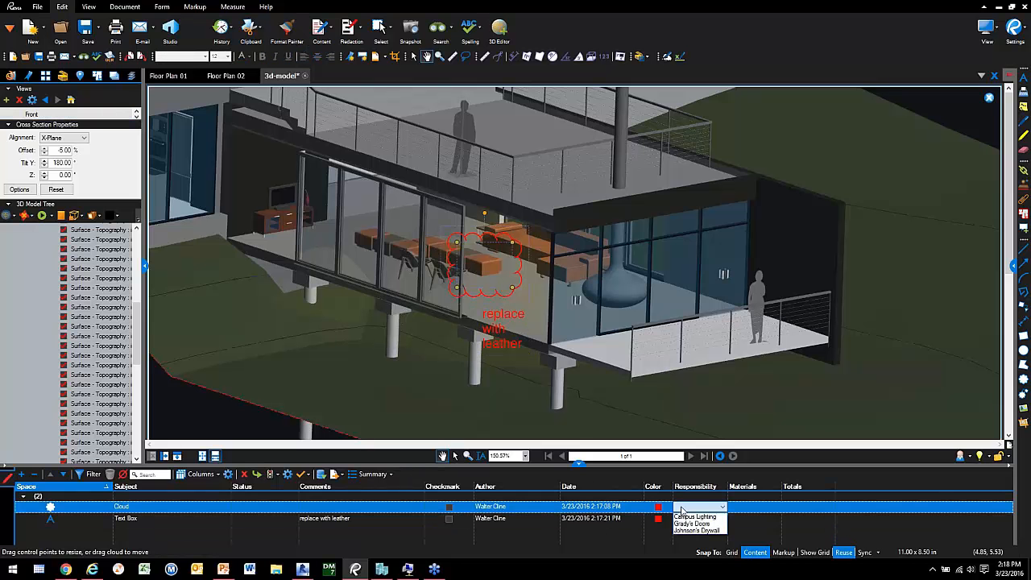
pyautogui.click(624, 535)
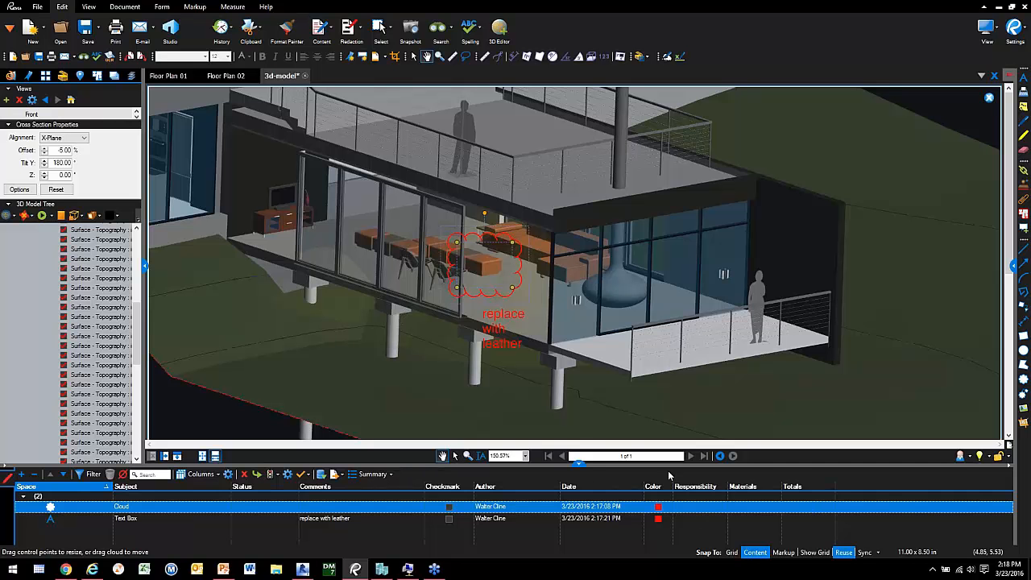
pyautogui.moveTo(572, 464); pyautogui.dragTo(562, 555)
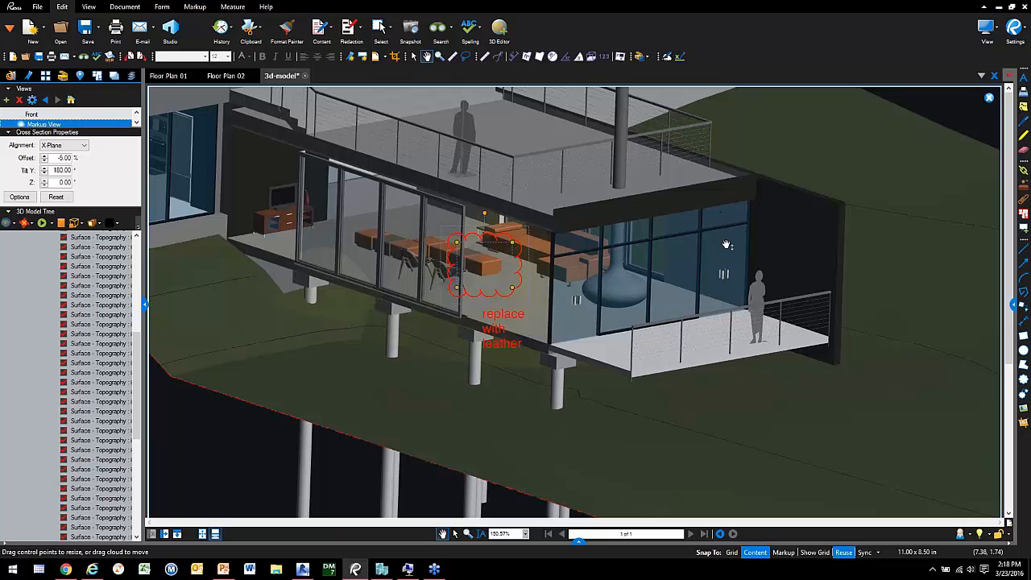
pyautogui.click(623, 190)
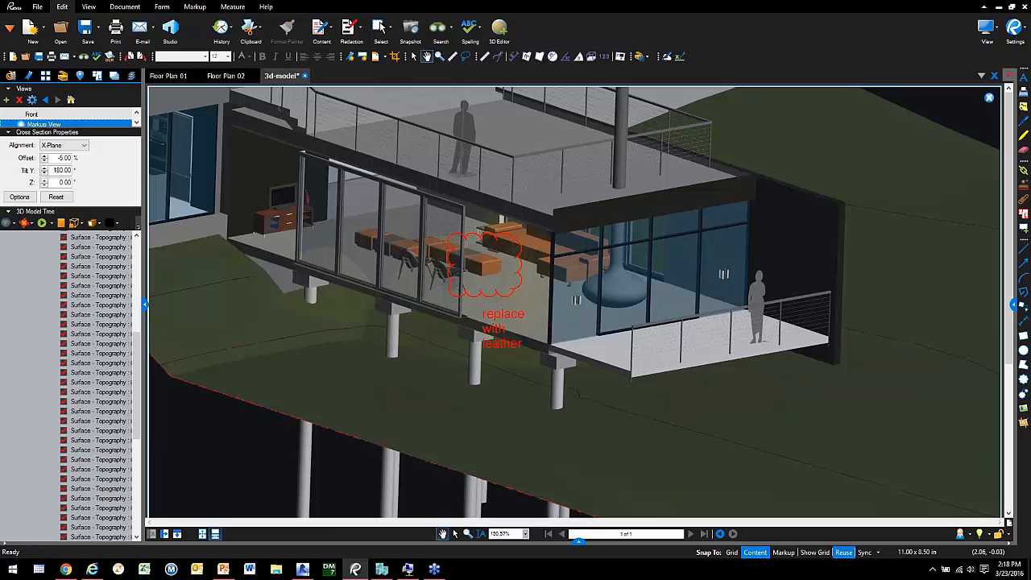
# Close the 3d-model document without saving its changes and collapse the 3D model side panel
pyautogui.click(305, 75)
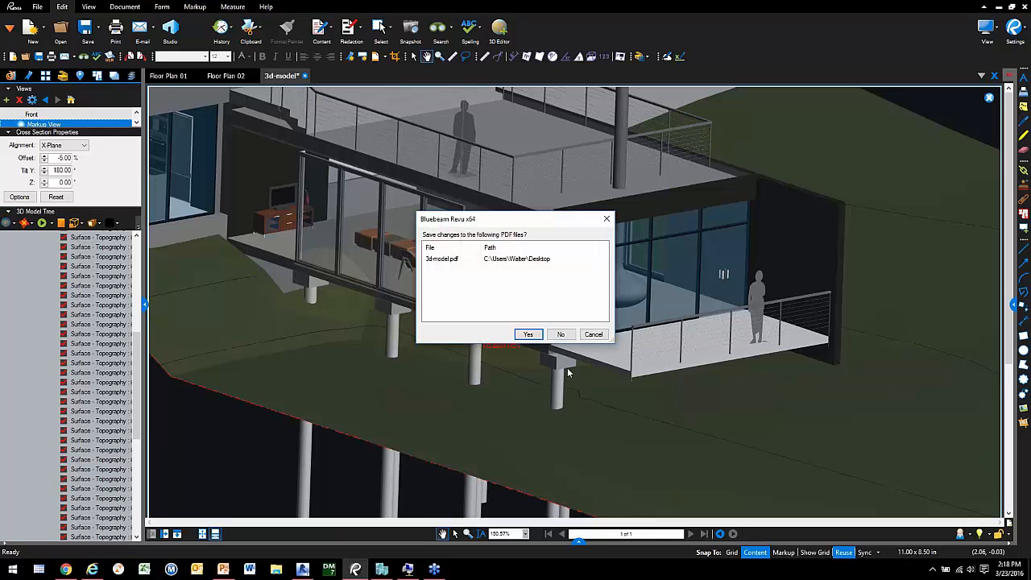
pyautogui.click(561, 335)
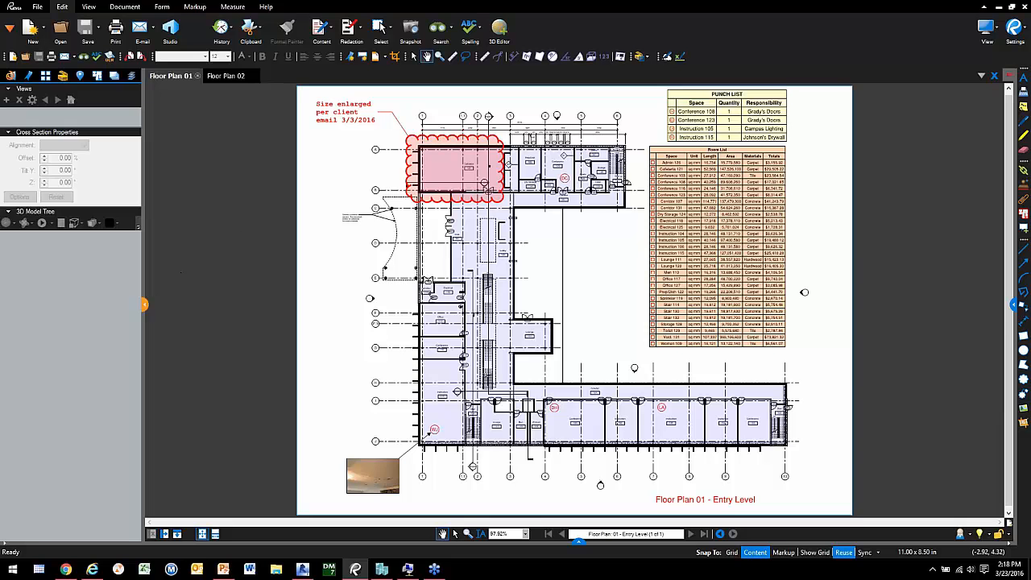
pyautogui.click(144, 306)
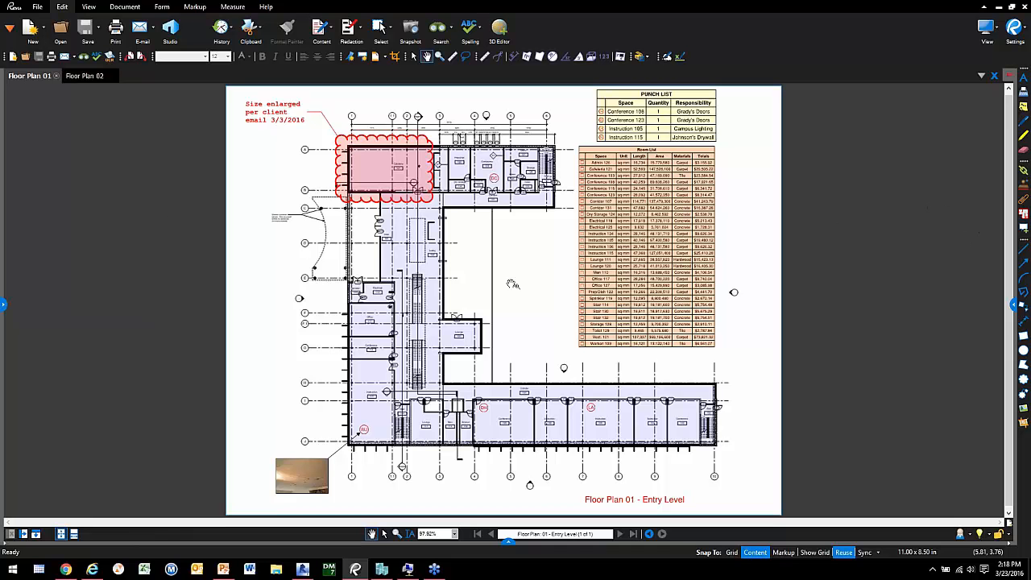
pyautogui.click(303, 568)
pyautogui.click(1003, 9)
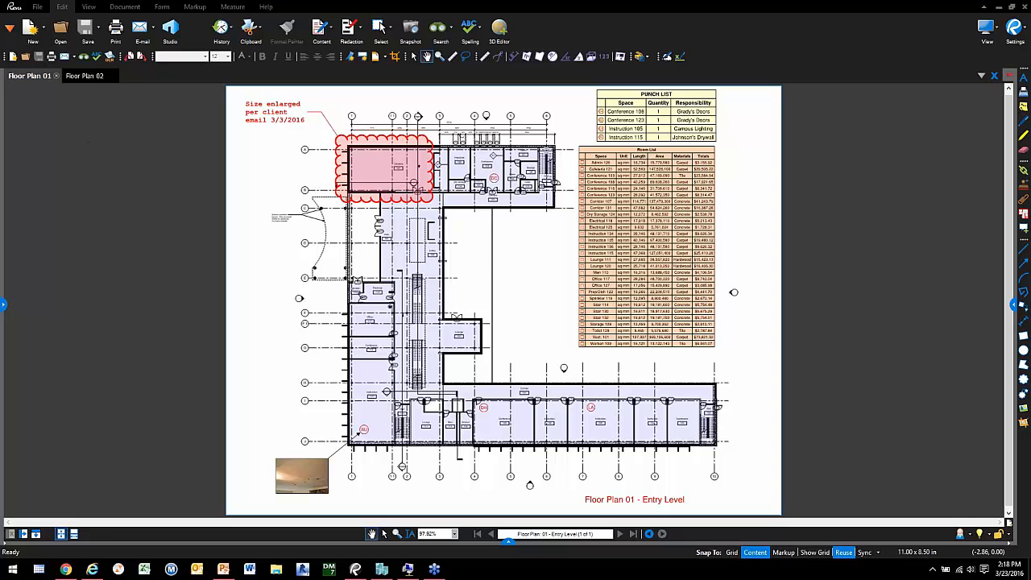
# View Floor Plan 02 briefly, return to Floor Plan 01 and inspect the ceiling photo linked to the WJ mark
pyautogui.click(85, 76)
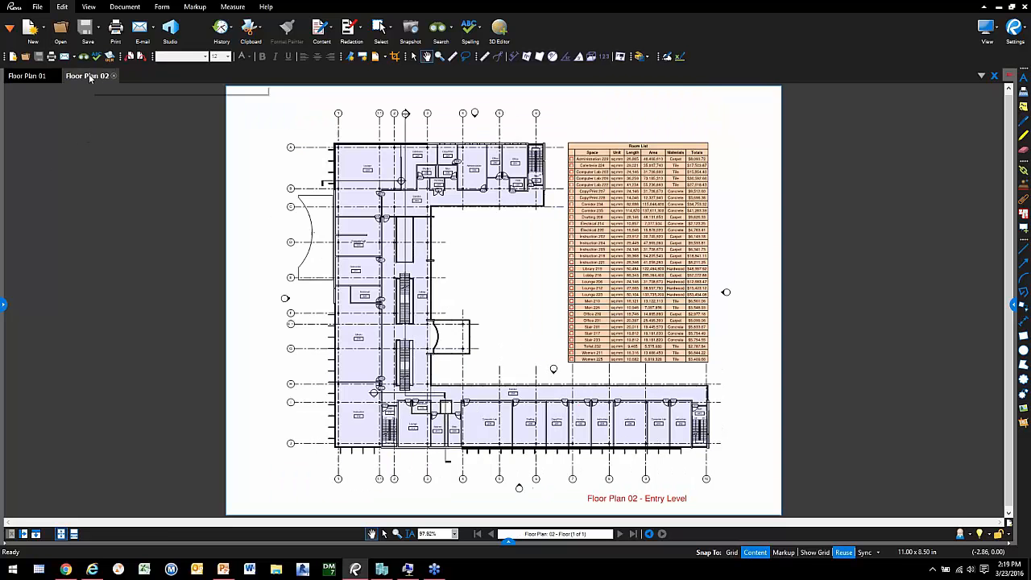
pyautogui.click(27, 76)
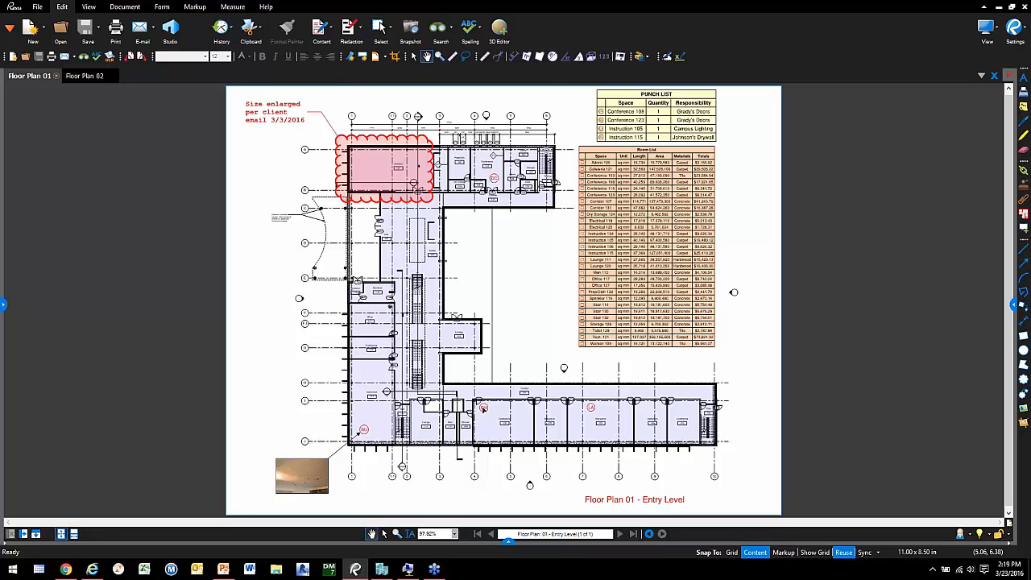
pyautogui.scroll(5, 278, 505)
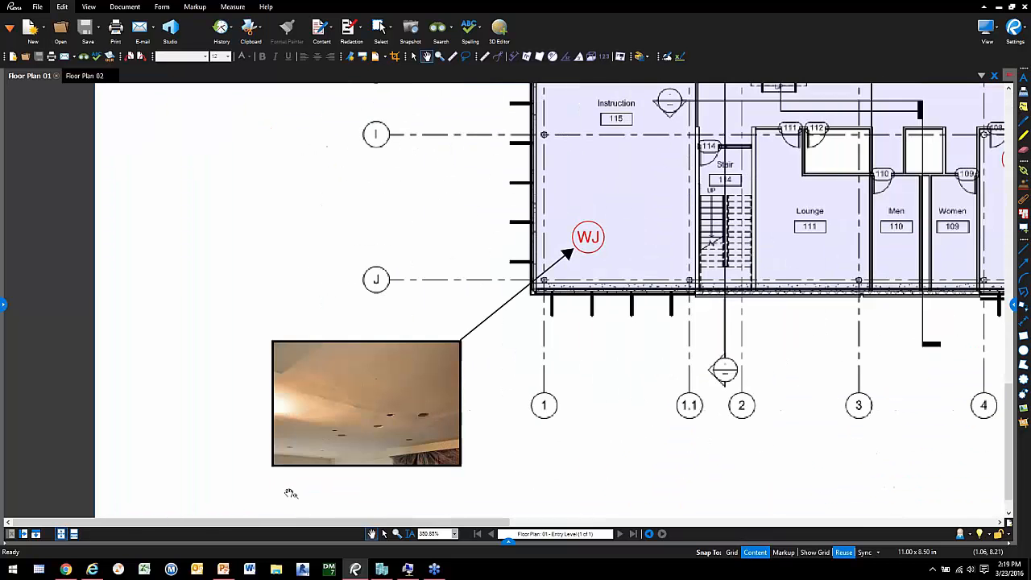
pyautogui.scroll(2, 438, 492)
pyautogui.scroll(-1, 547, 451)
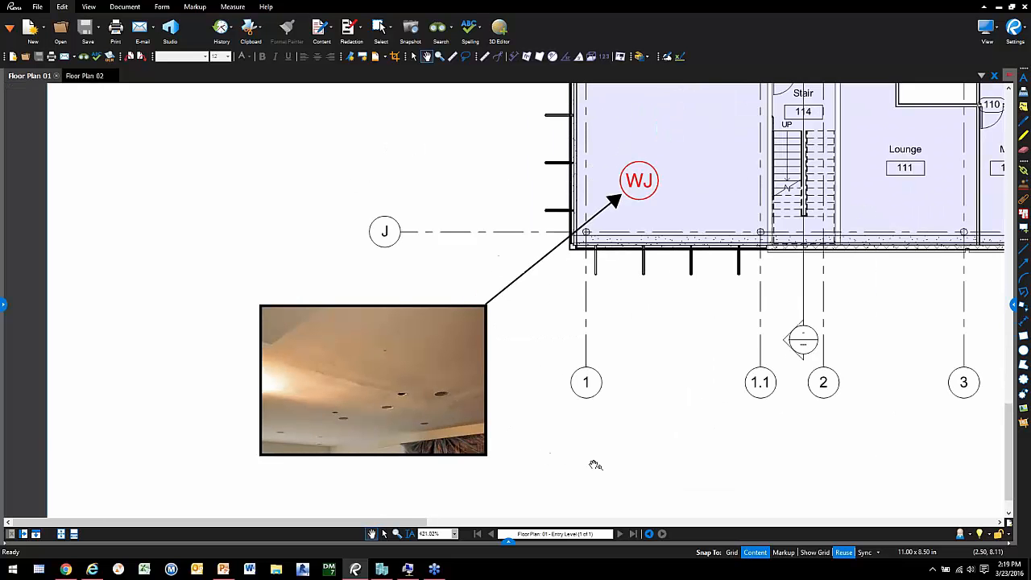
pyautogui.moveTo(596, 462); pyautogui.dragTo(527, 456)
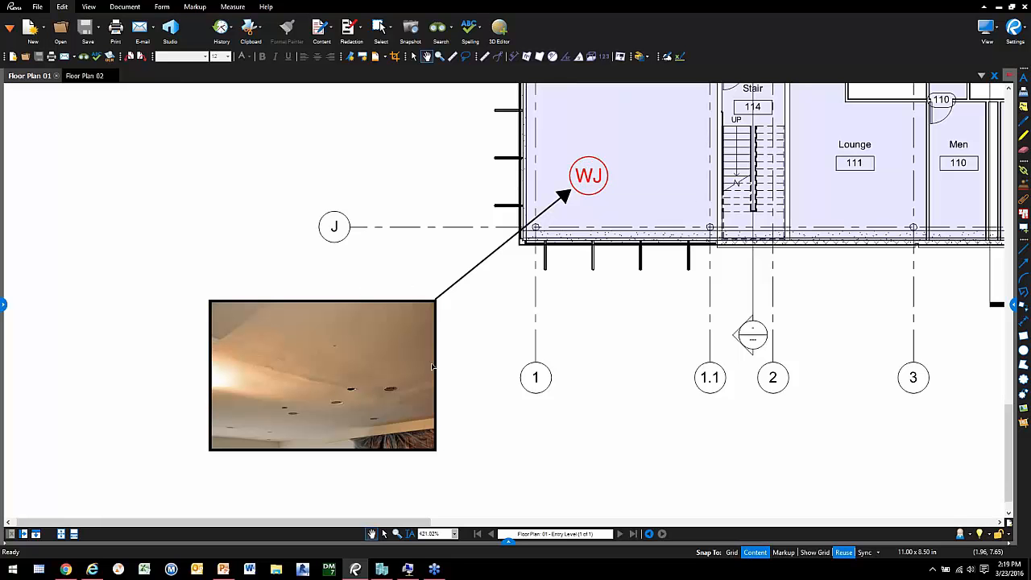
# Open the properties of the WJ mark to check its comment and responsibility, and examine the linked ceiling photo more closely
pyautogui.moveTo(593, 179)
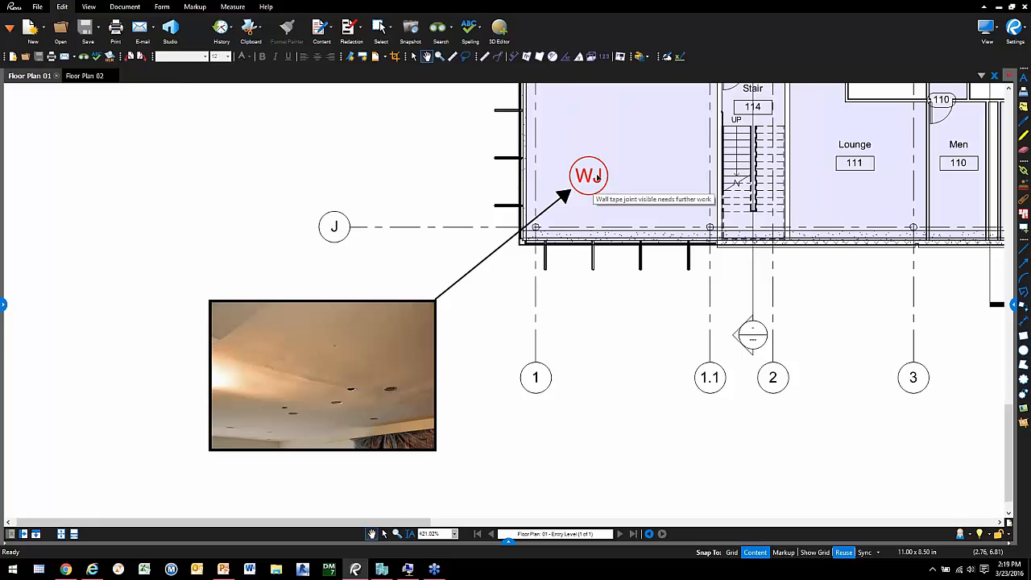
pyautogui.click(596, 177)
pyautogui.rightClick(597, 176)
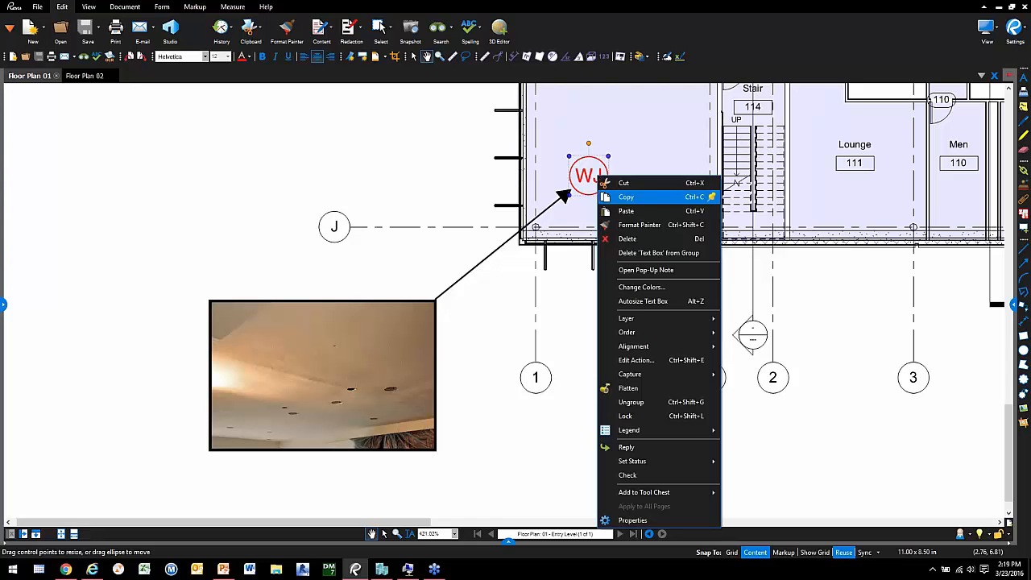
pyautogui.click(632, 519)
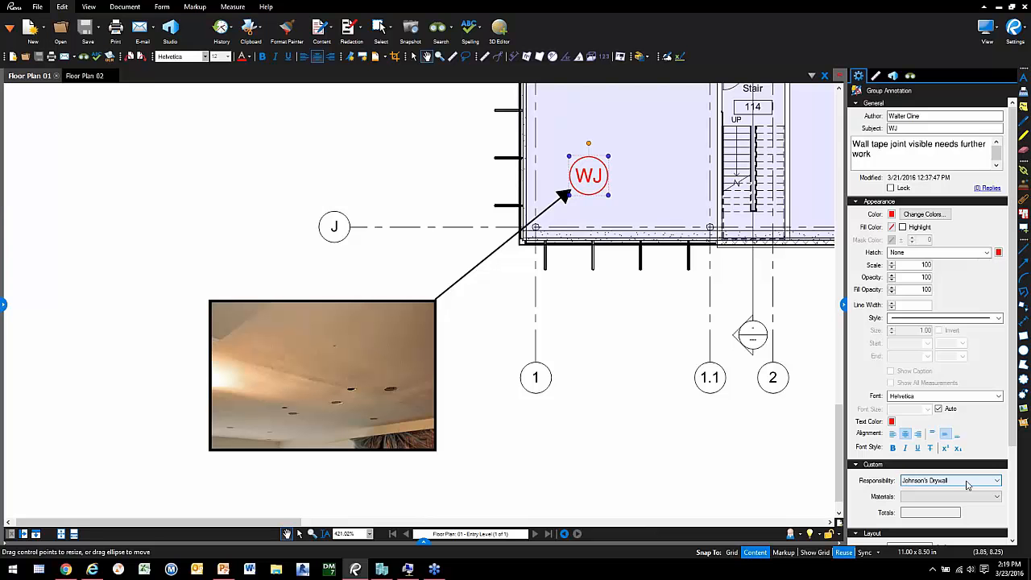
pyautogui.click(736, 462)
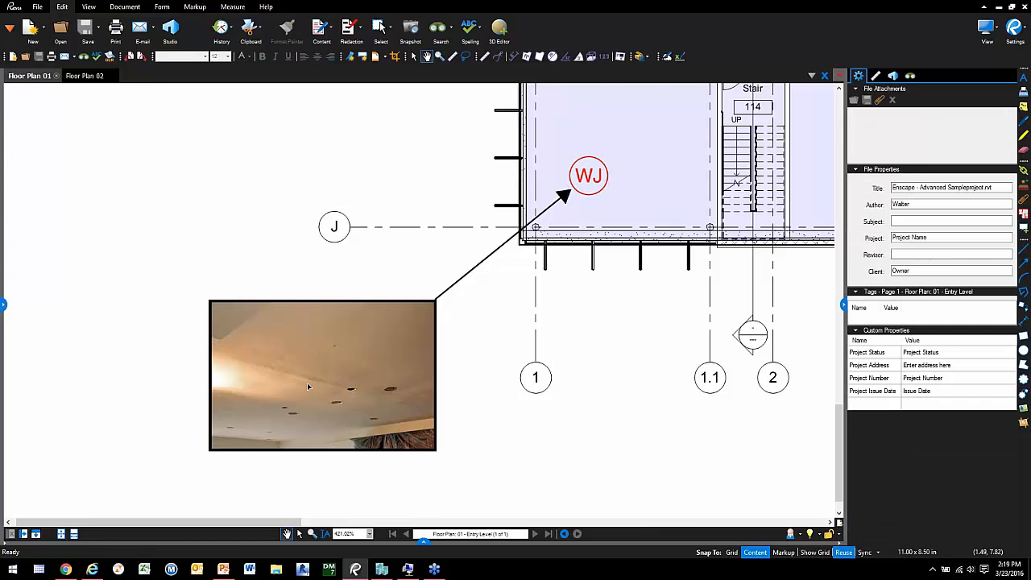
pyautogui.scroll(1, 310, 388)
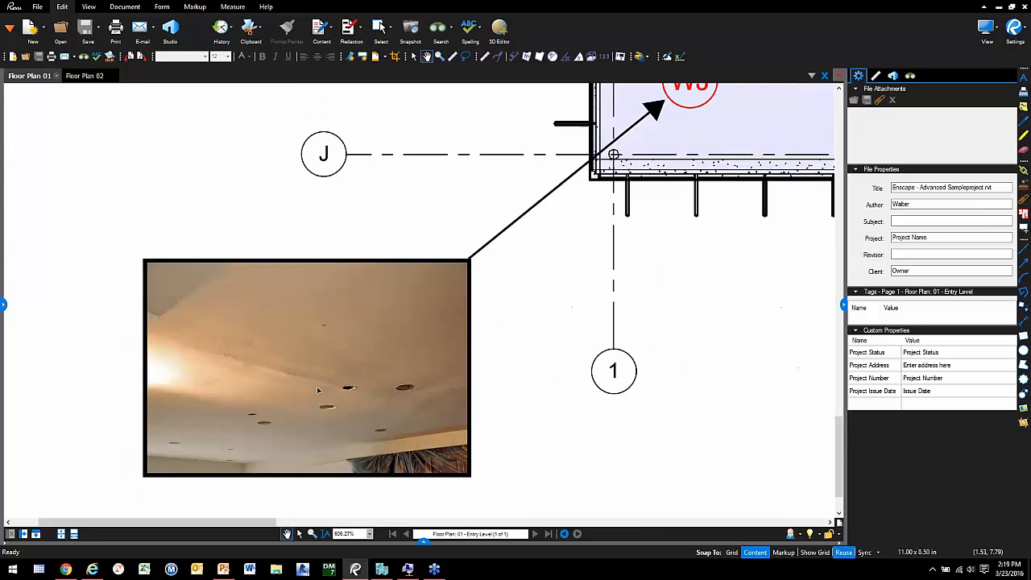
# Fit the whole Floor Plan 01 page in the view, look at Floor Plan 02 briefly, and return to Floor Plan 01
pyautogui.scroll(-2, 318, 391)
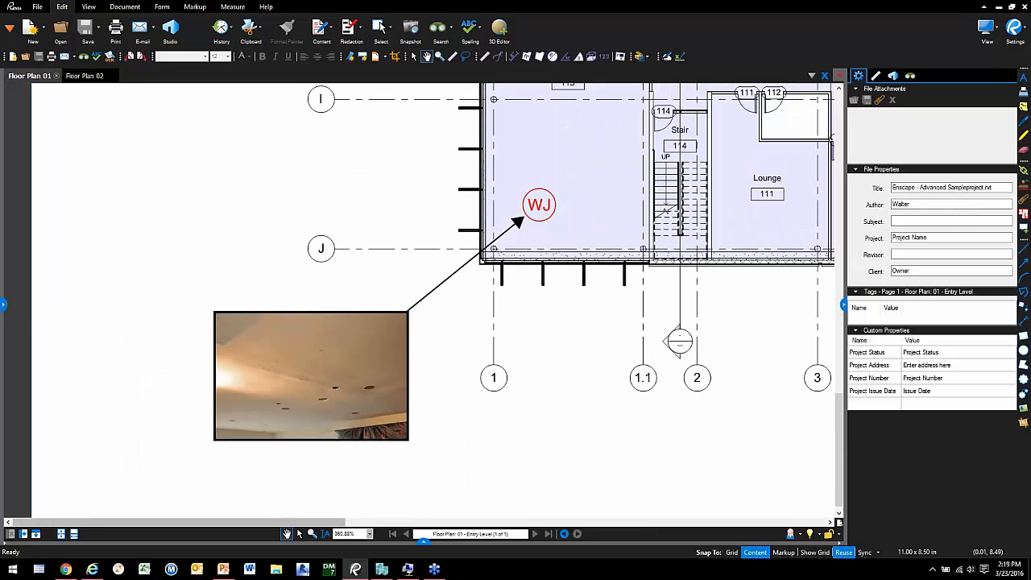
pyautogui.click(61, 534)
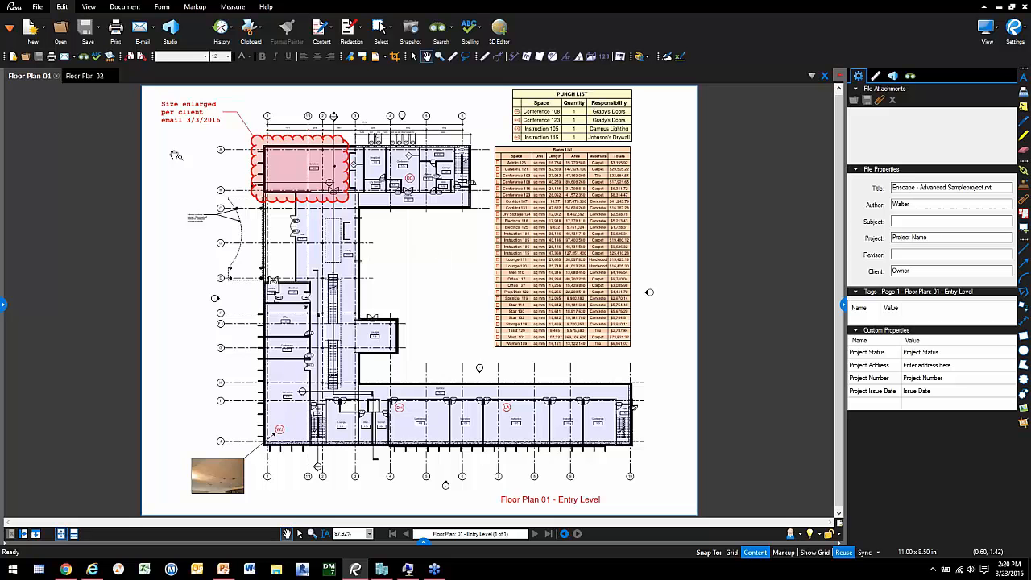
pyautogui.click(90, 76)
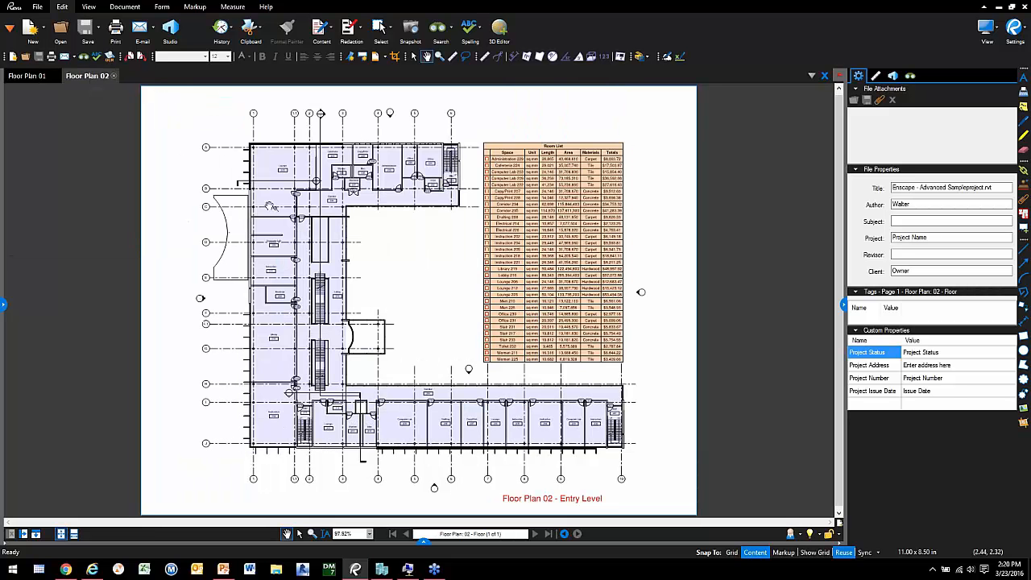
pyautogui.click(30, 76)
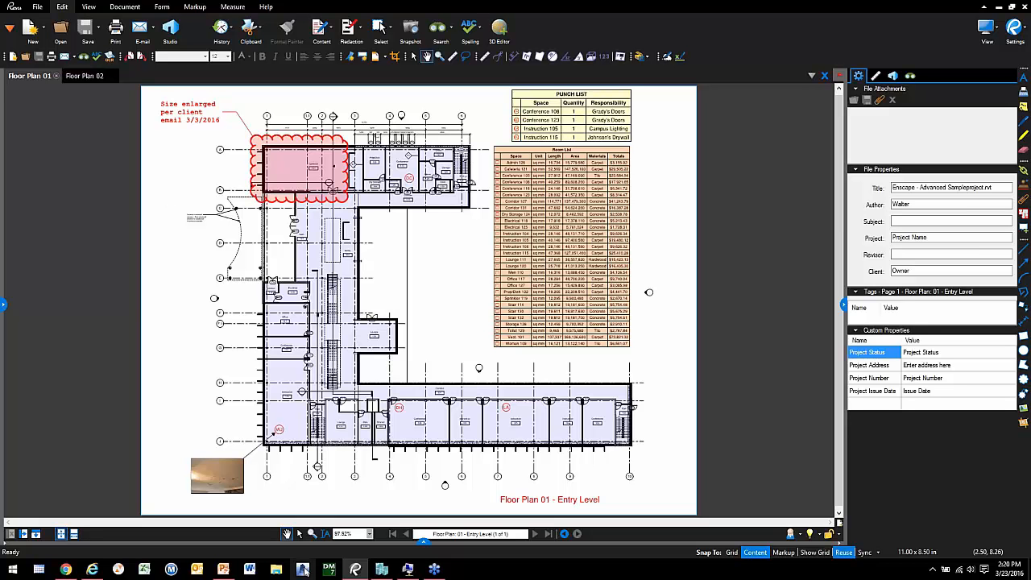
# Minimize Bluebeam Revu and open the Enscape - Advanced Sampleproject.rvt model in Revit Architecture 2016
pyautogui.click(999, 7)
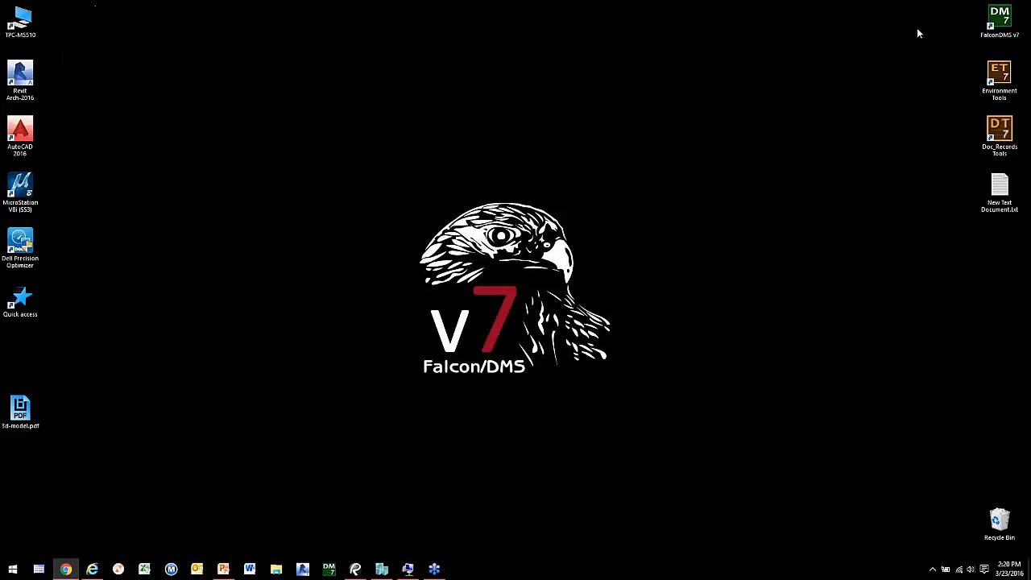
pyautogui.rightClick(303, 569)
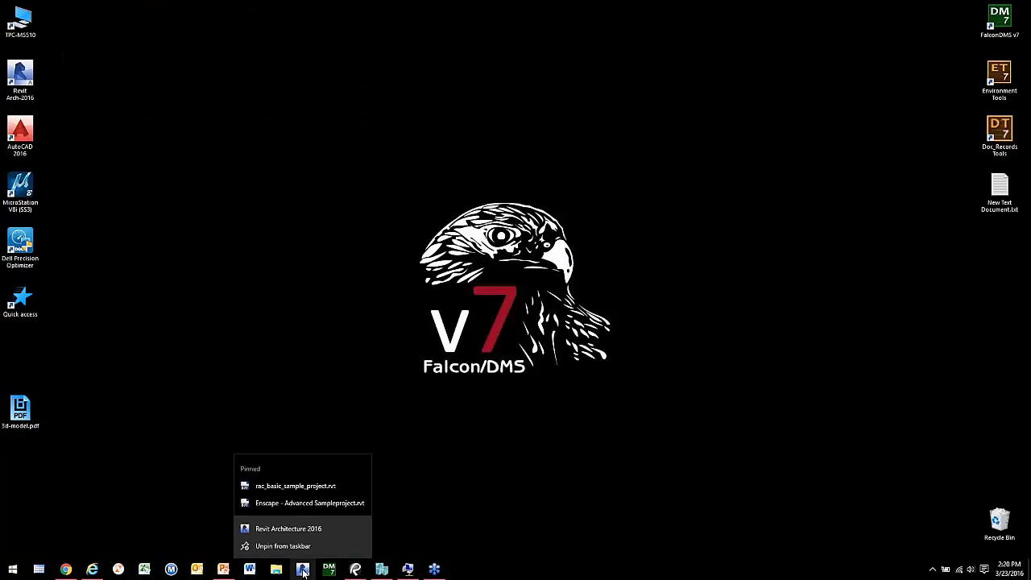
pyautogui.click(322, 504)
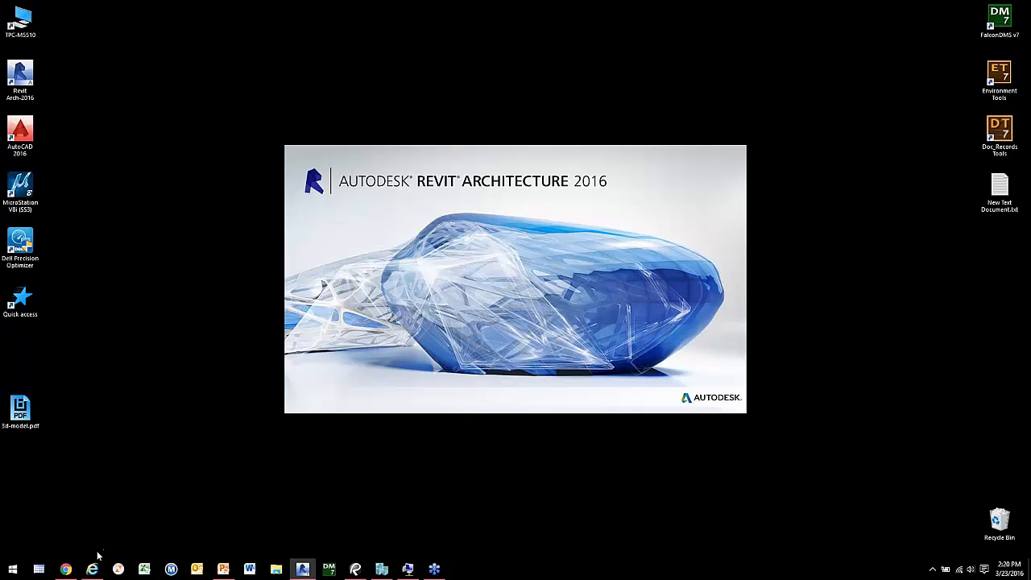
pyautogui.moveTo(79, 571)
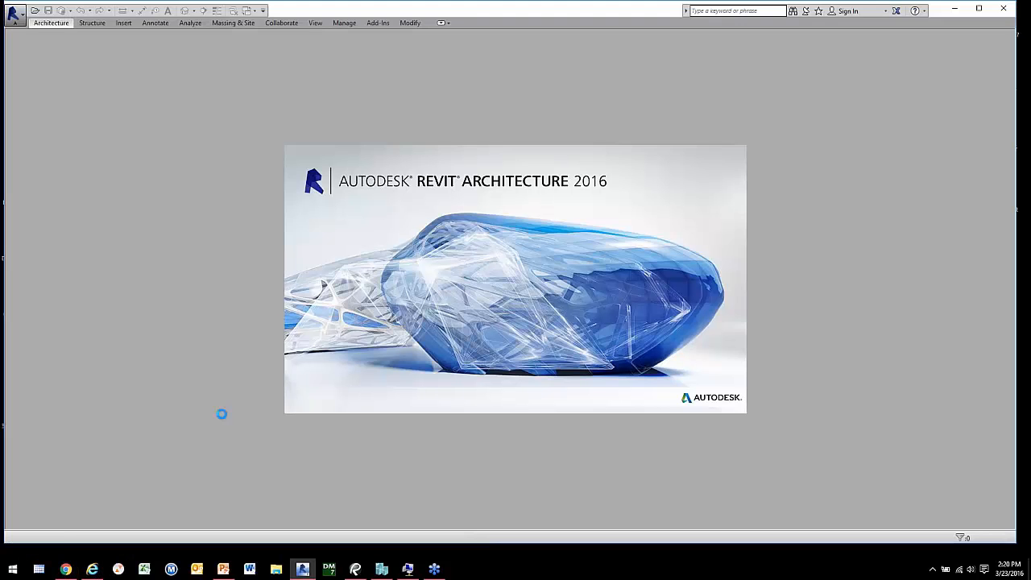
pyautogui.click(92, 568)
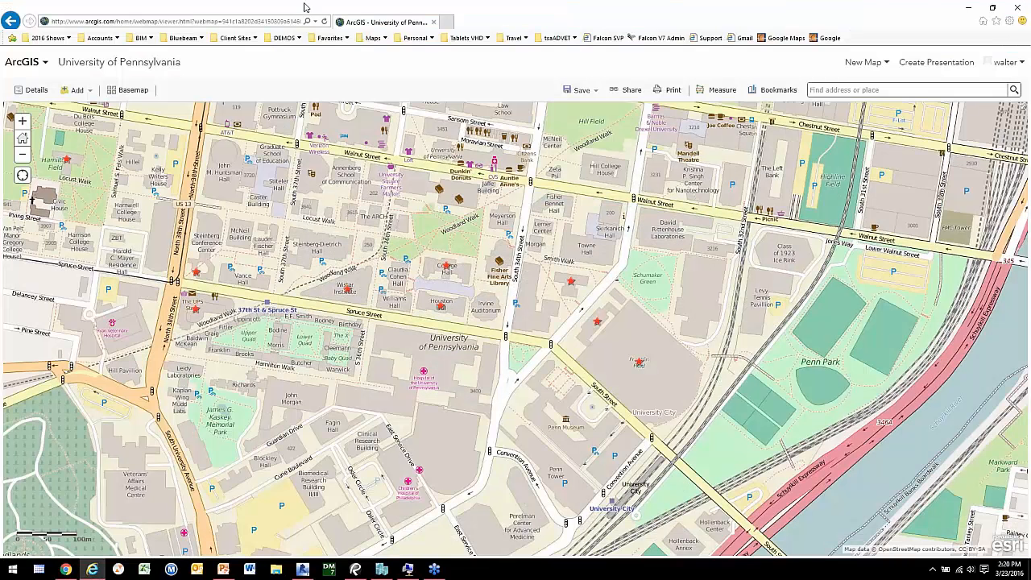
pyautogui.click(445, 22)
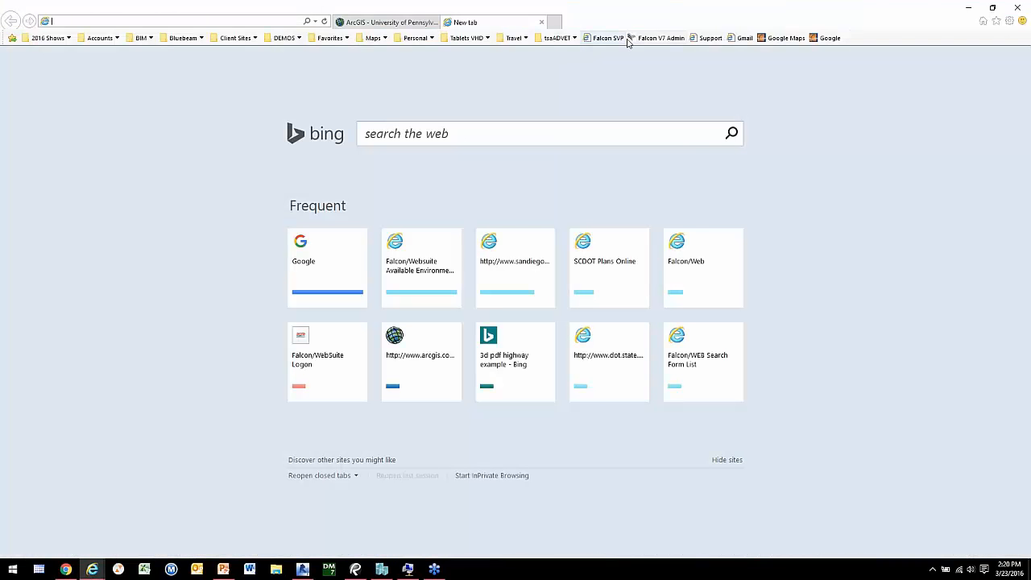
pyautogui.click(66, 569)
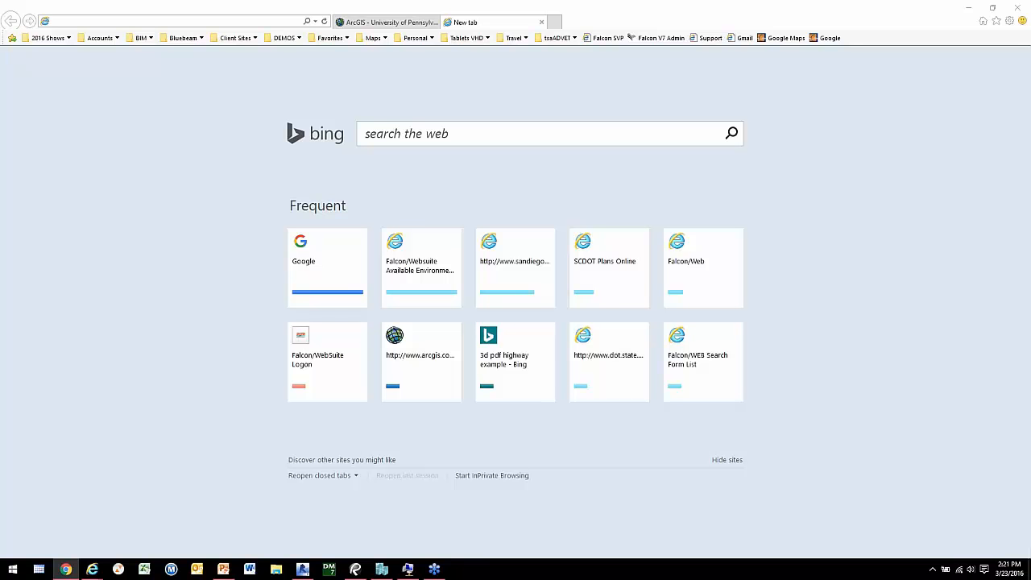
pyautogui.click(193, 22)
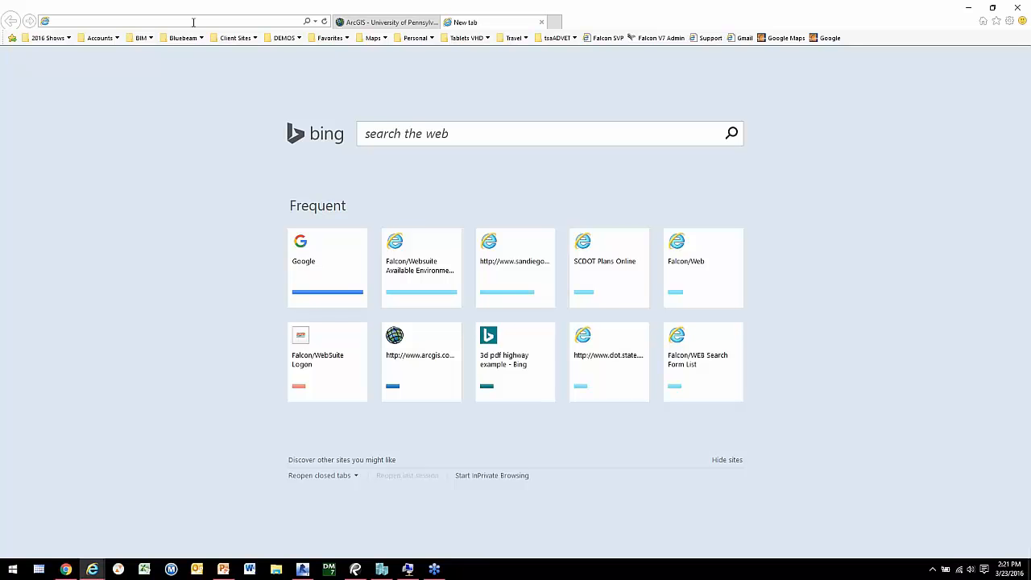
pyautogui.write('http://www.enscape3d.com/revit-sample-project/')
pyautogui.press('Return')
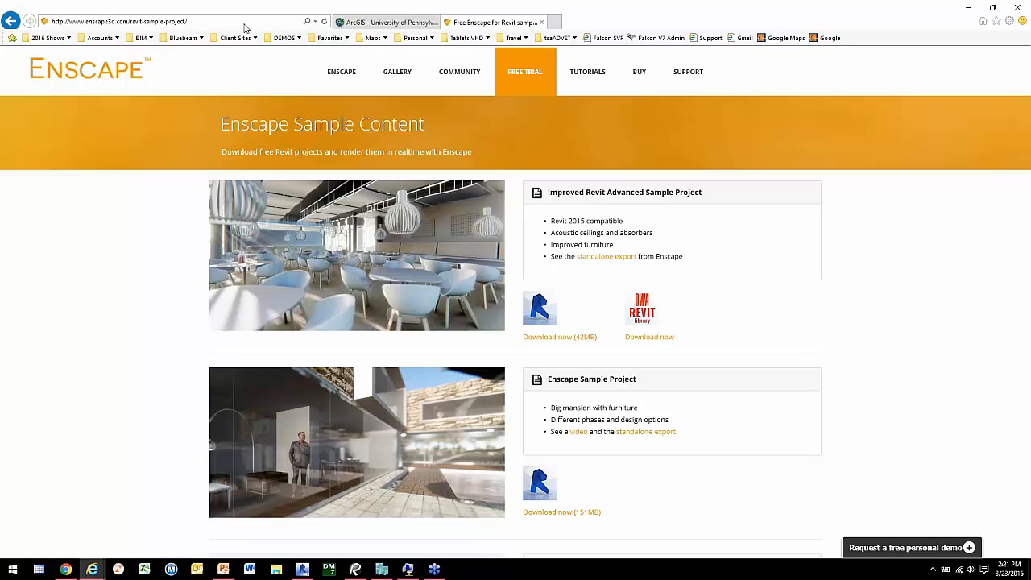
# Look through the sample projects offered on the Enscape page, close its tab, and minimize the browser to return to Revit
pyautogui.click(219, 21)
pyautogui.click(219, 20)
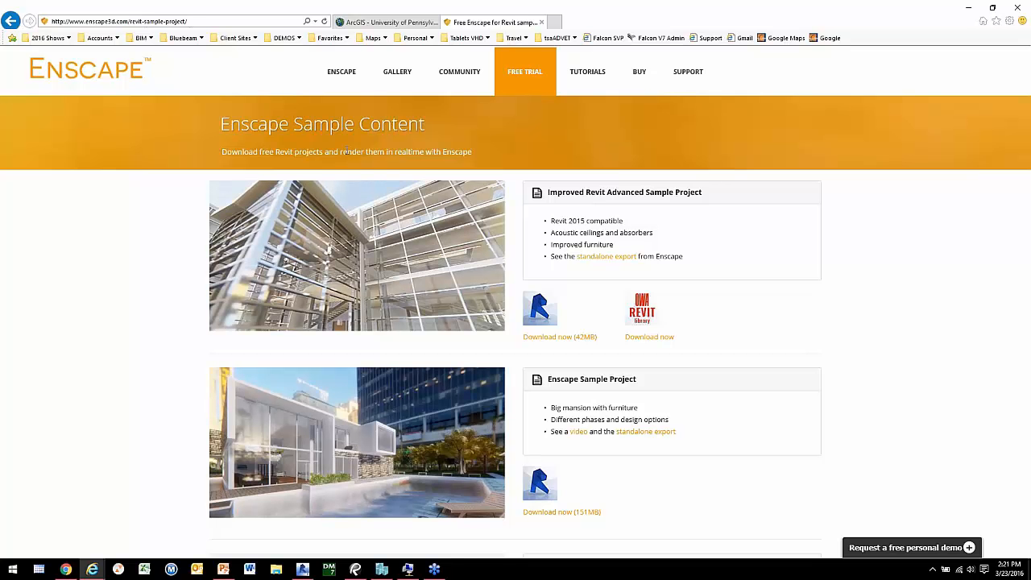
pyautogui.scroll(-3, 159, 343)
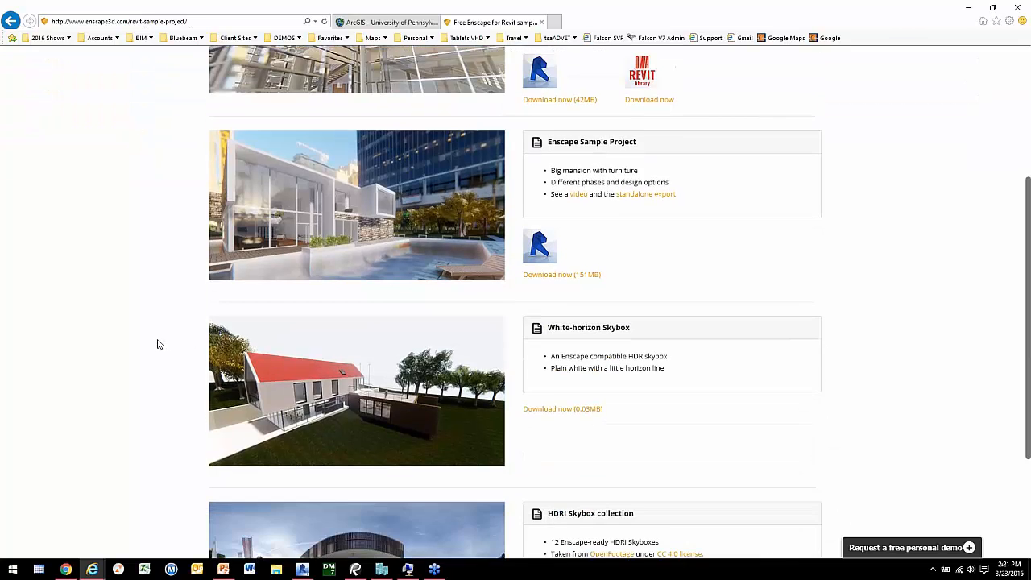
pyautogui.scroll(3, 155, 341)
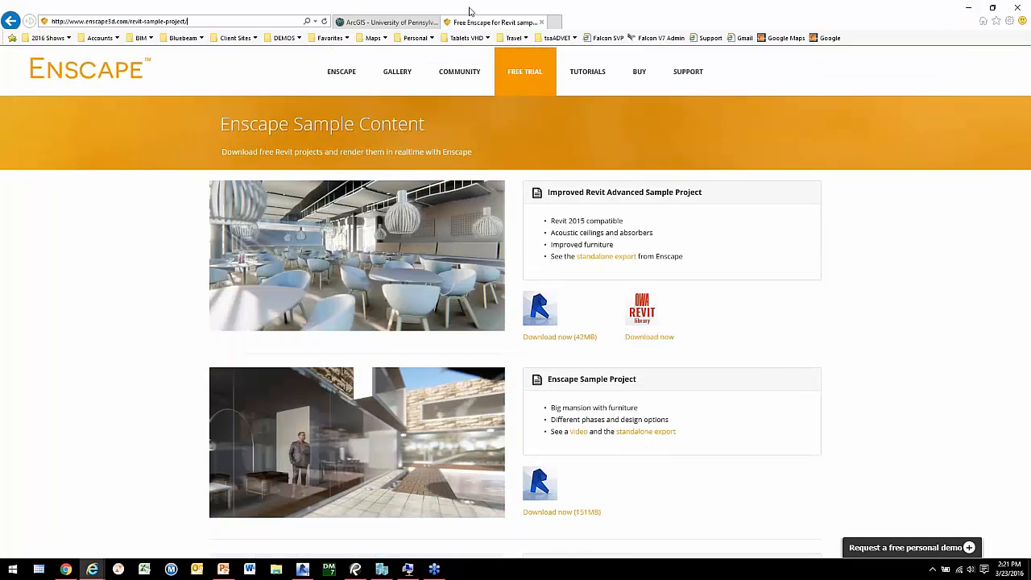
pyautogui.click(542, 22)
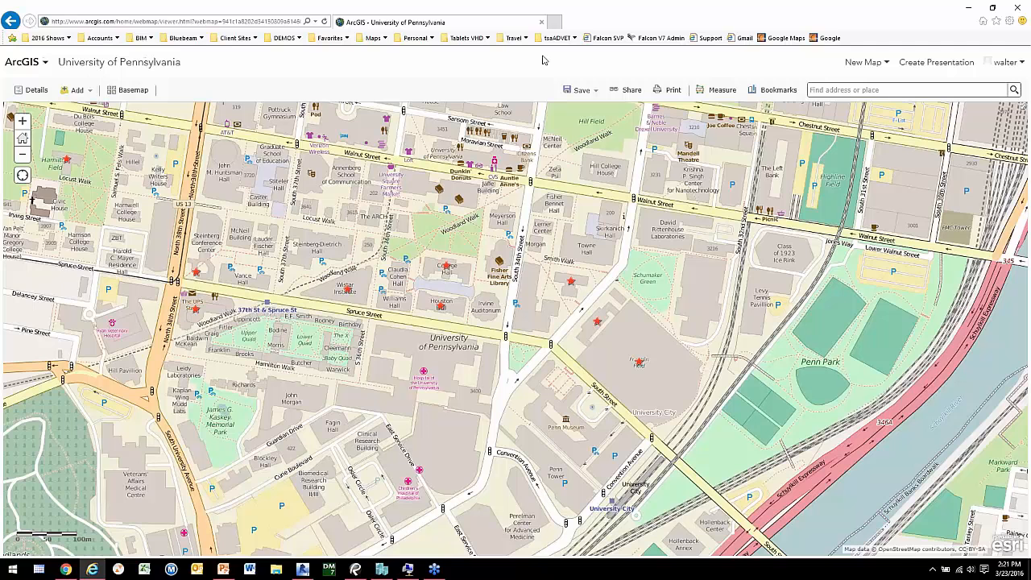
pyautogui.click(968, 8)
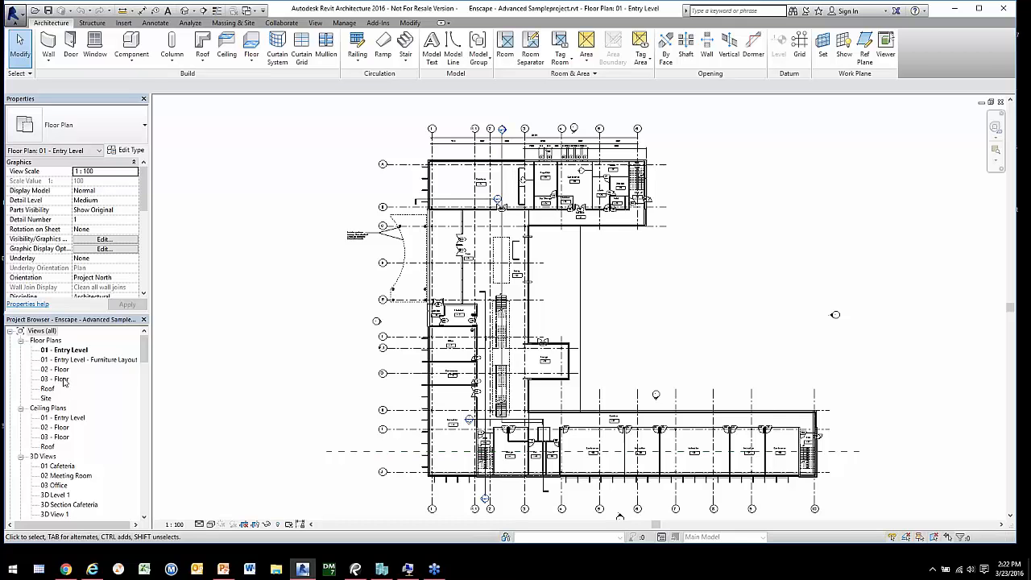
# Open the 03 - Floor plan view and try the Export Rooms to Area Measurements option in the Bluebeam conversion settings
pyautogui.doubleClick(61, 380)
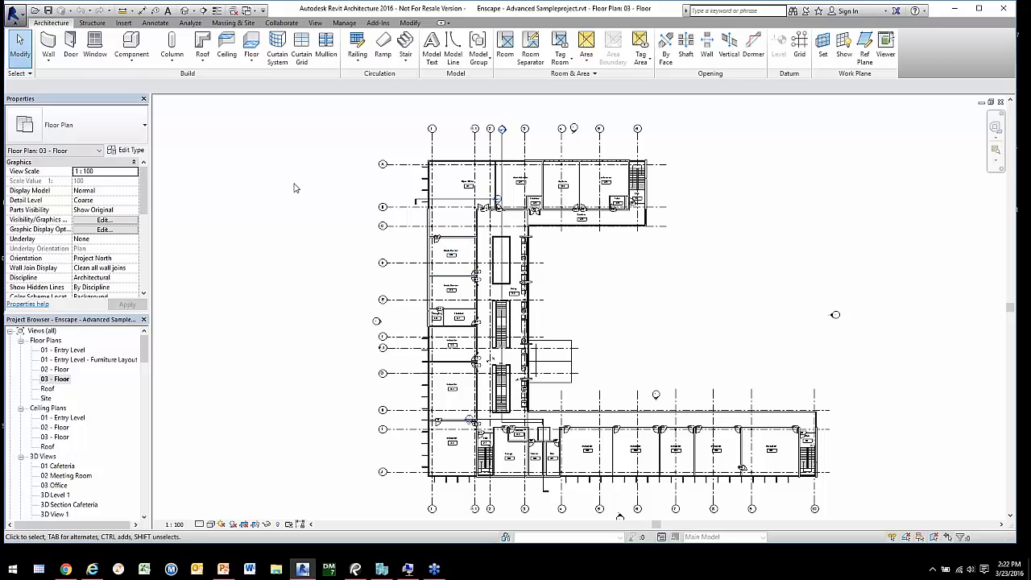
pyautogui.click(379, 22)
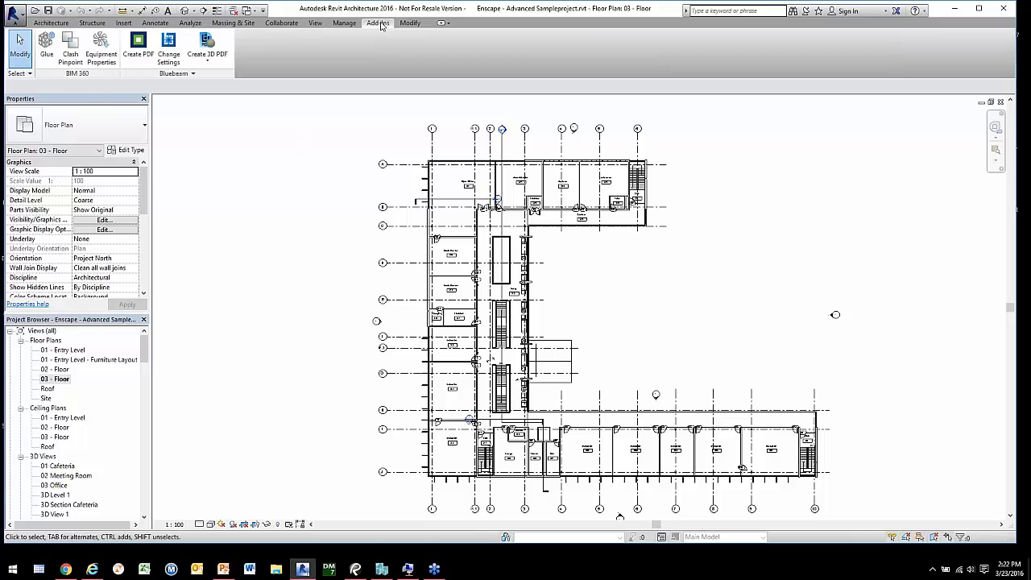
pyautogui.click(169, 46)
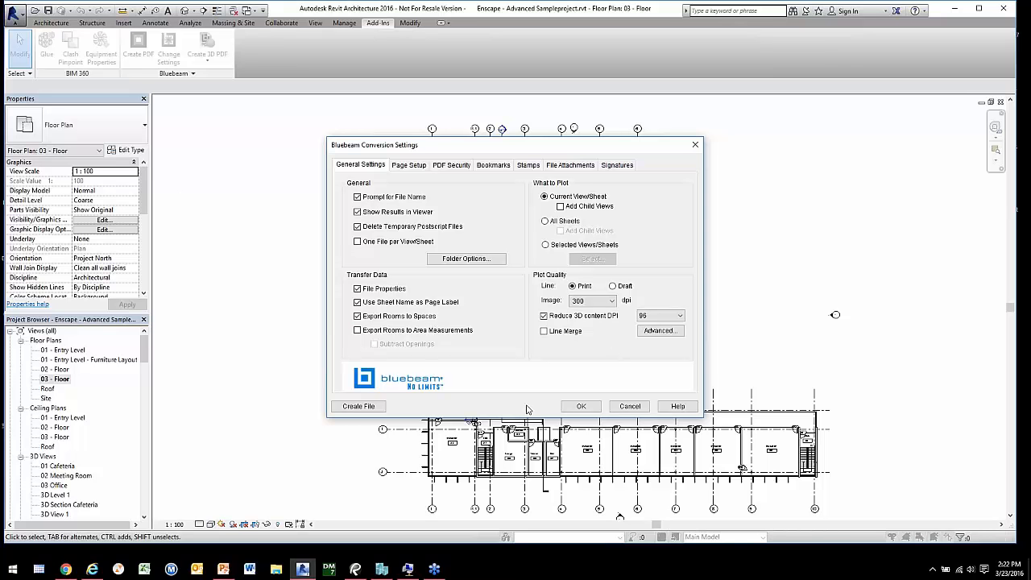
pyautogui.click(387, 332)
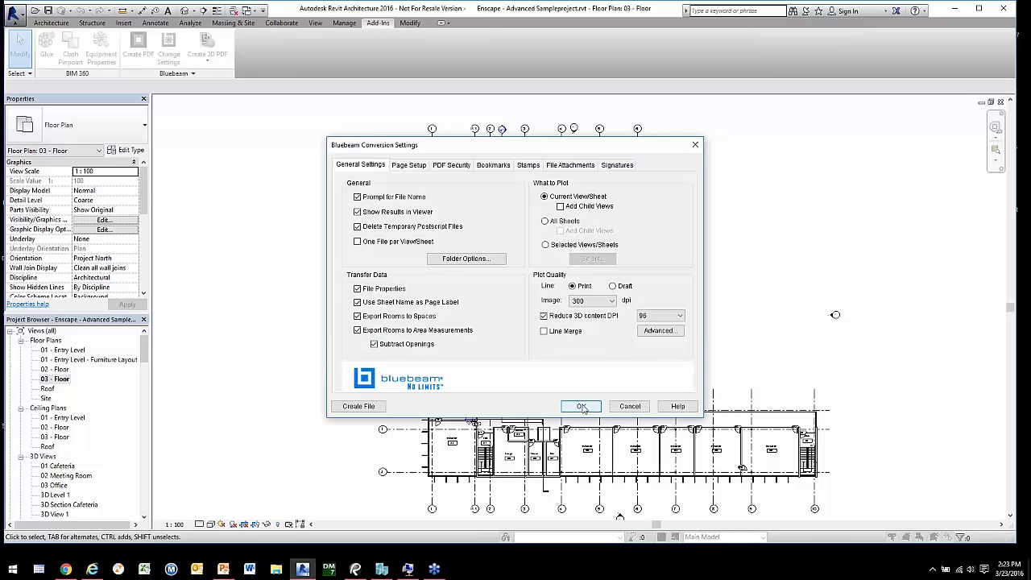
pyautogui.click(357, 331)
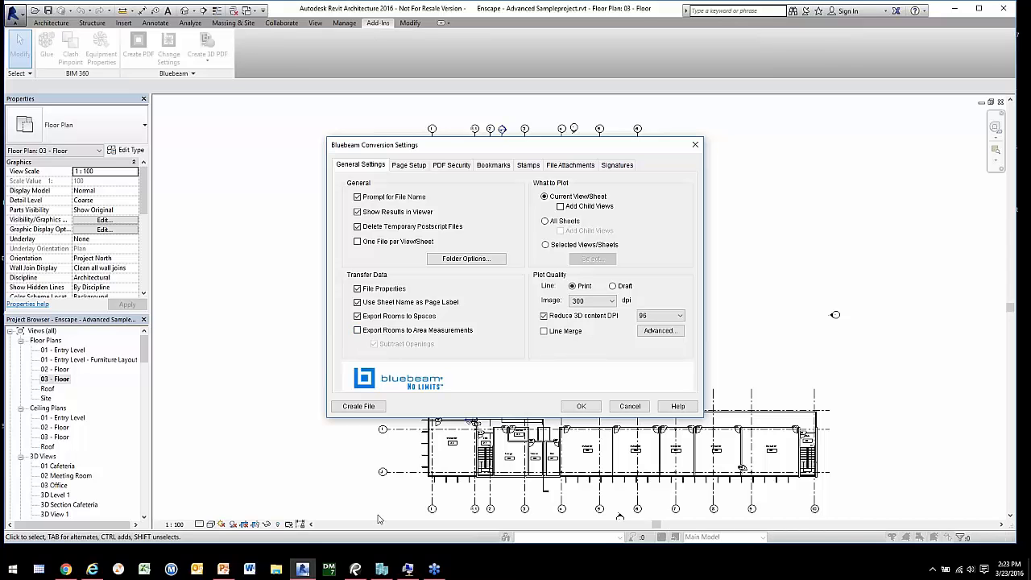
# Switch to Bluebeam Revu and display the list of spaces for Floor Plan 02 in the side panel
pyautogui.click(355, 569)
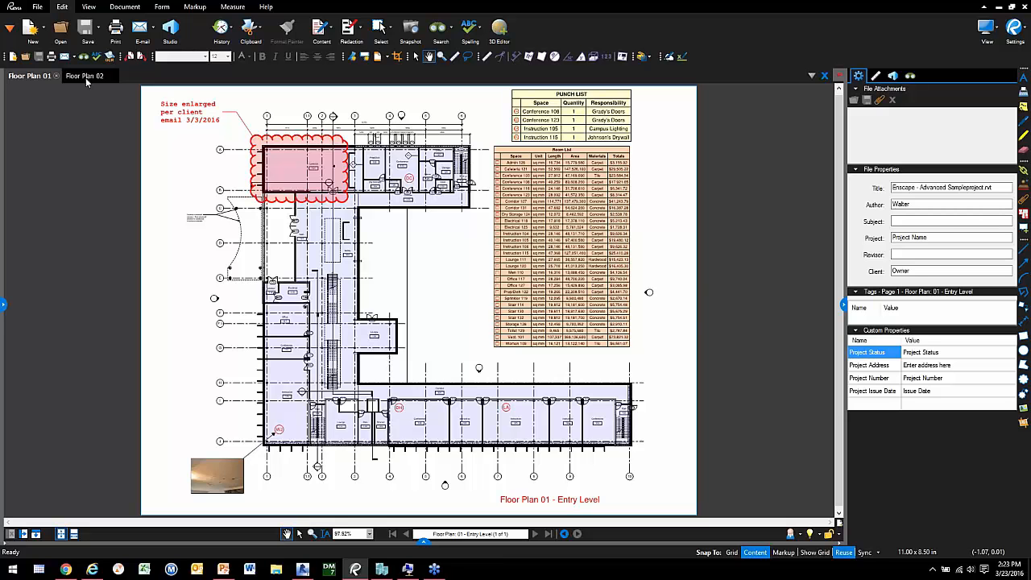
pyautogui.click(85, 77)
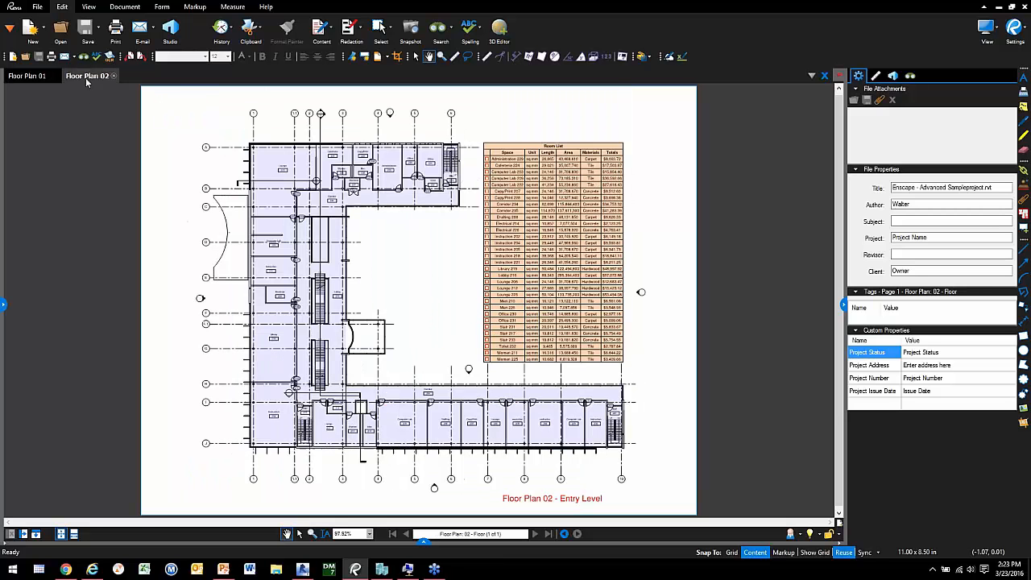
pyautogui.click(4, 305)
pyautogui.moveTo(135, 308); pyautogui.dragTo(164, 308)
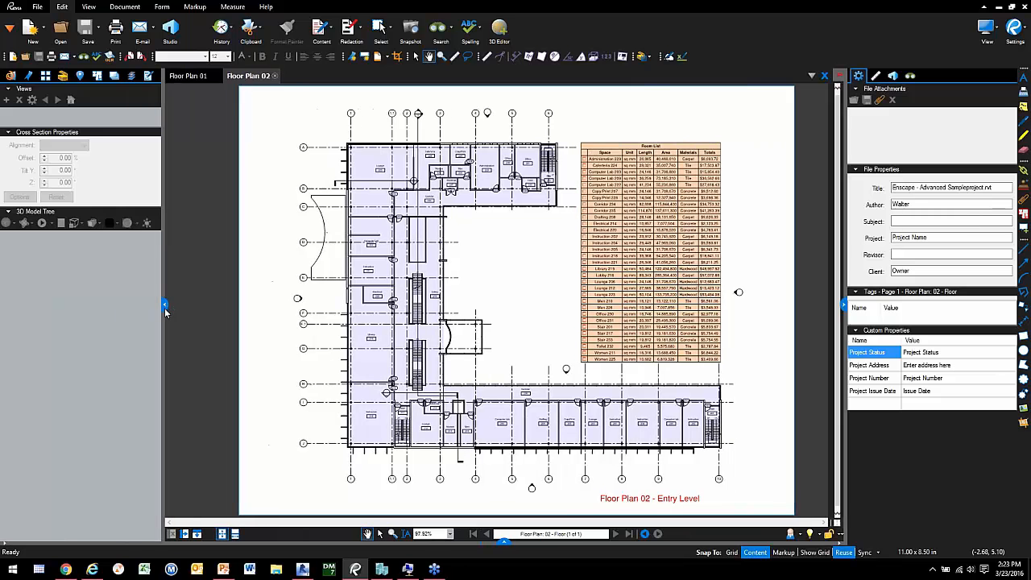
pyautogui.click(97, 75)
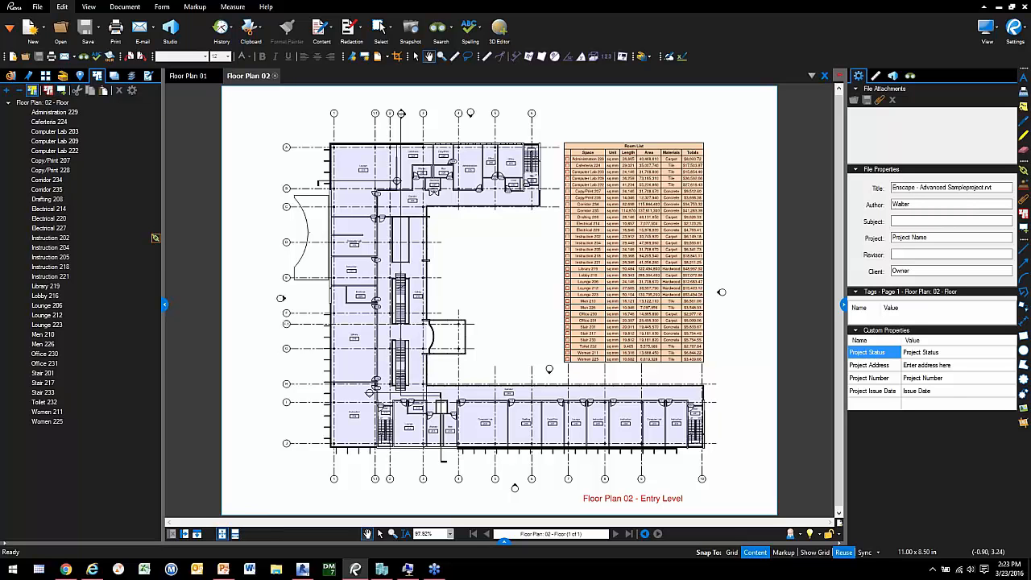
# Highlight the Corridor 234 space, check its Create Area Measurement option without applying it, and collapse the list of spaces
pyautogui.click(45, 180)
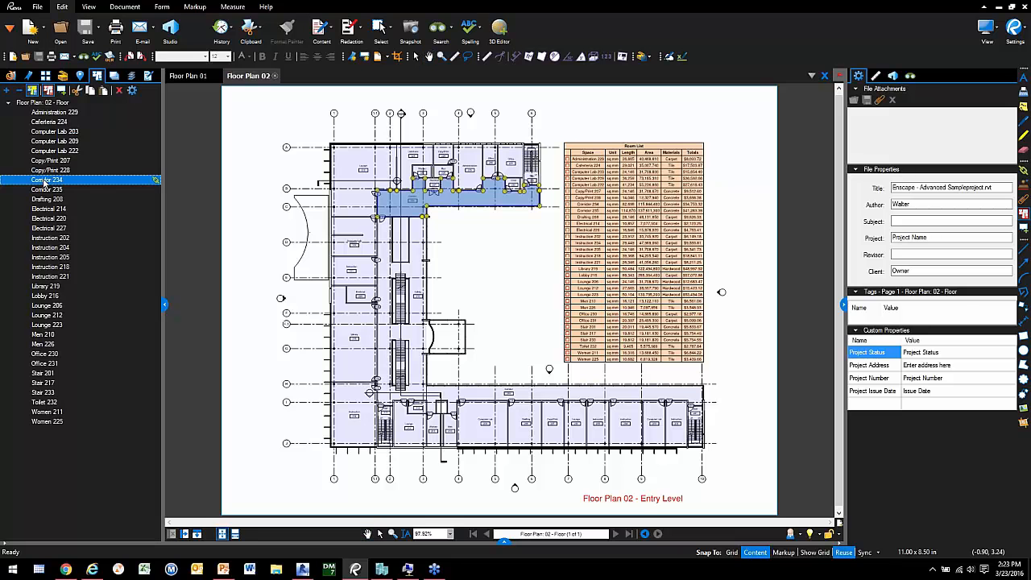
pyautogui.rightClick(44, 182)
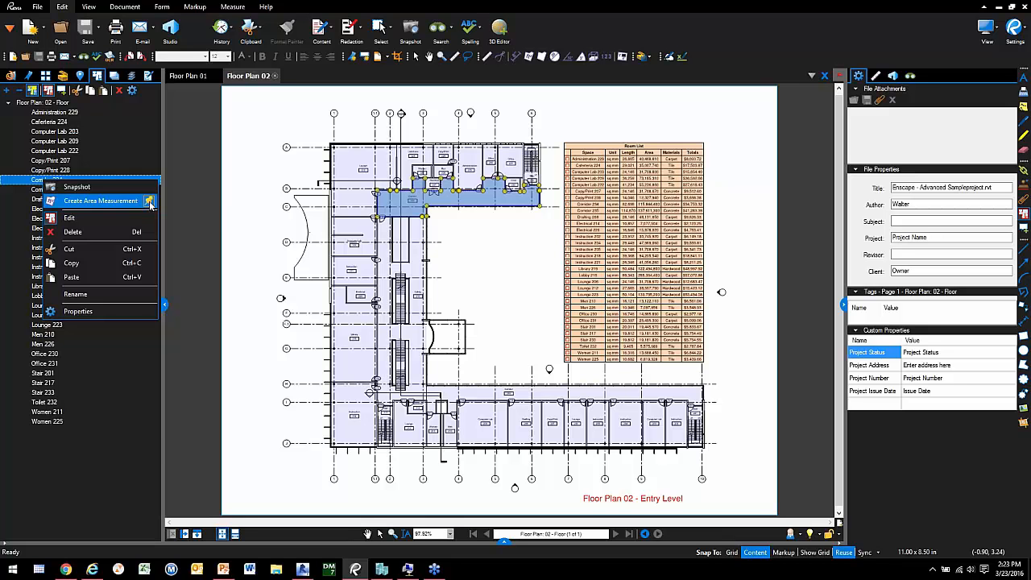
pyautogui.click(232, 207)
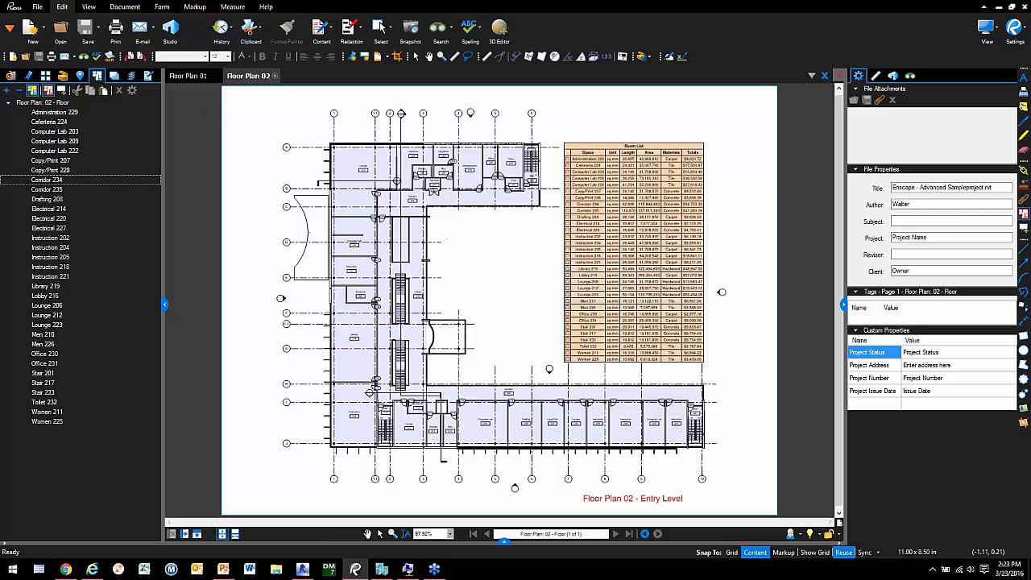
pyautogui.click(10, 104)
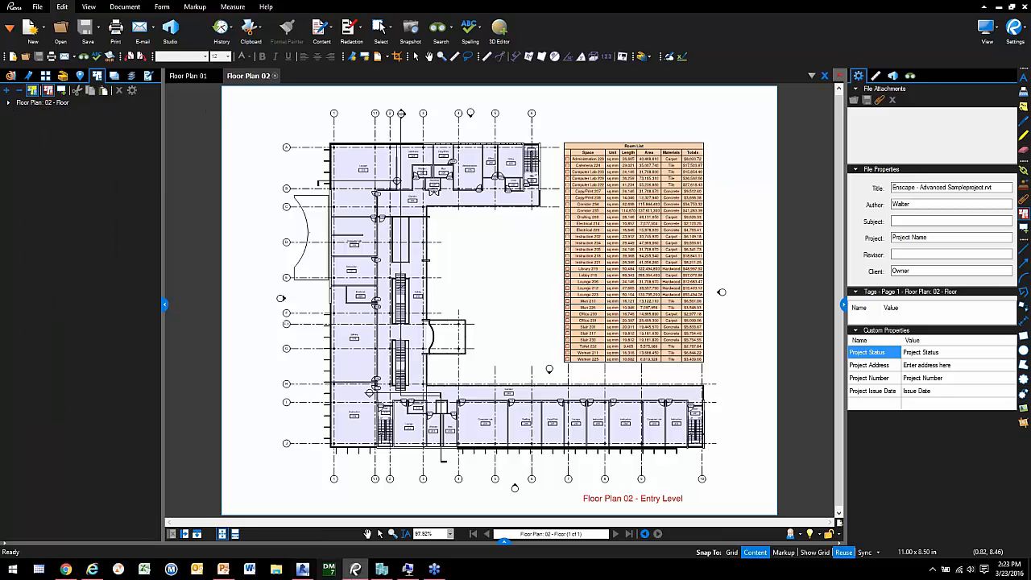
# Switch back to Revit and enable Export Rooms to Area Measurements with Subtract Openings in the Bluebeam conversion settings
pyautogui.click(303, 570)
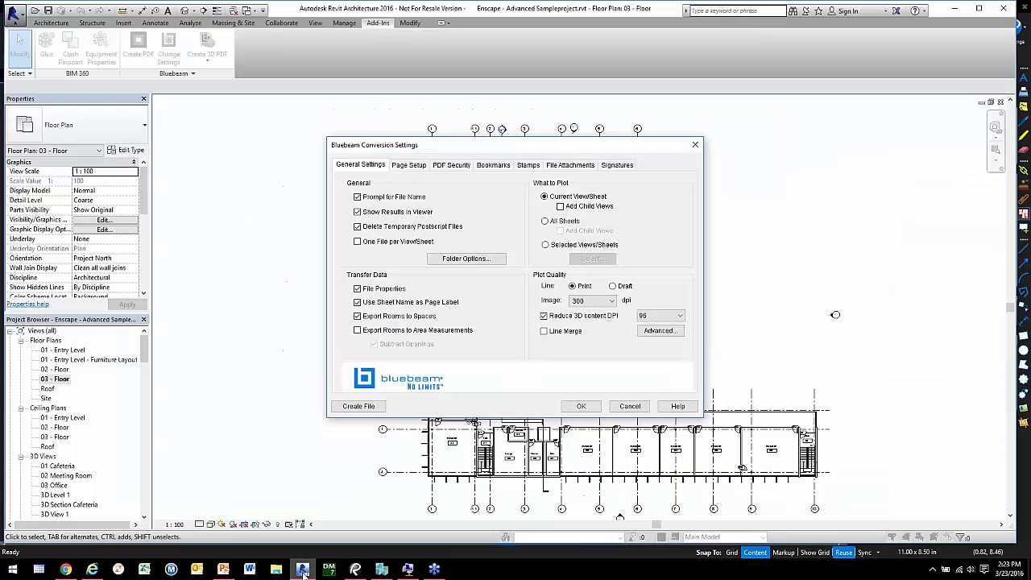
pyautogui.click(359, 331)
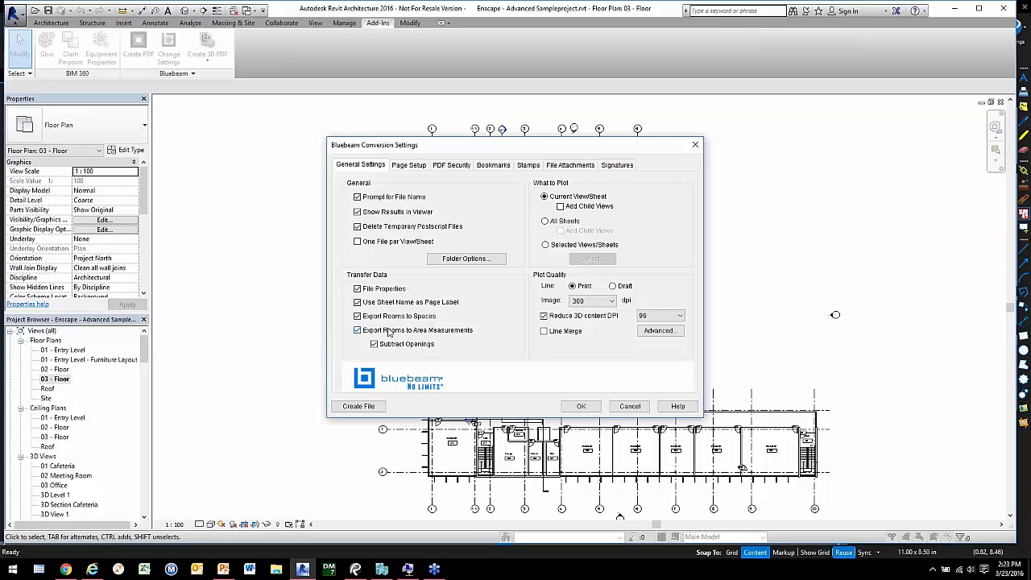
pyautogui.click(580, 406)
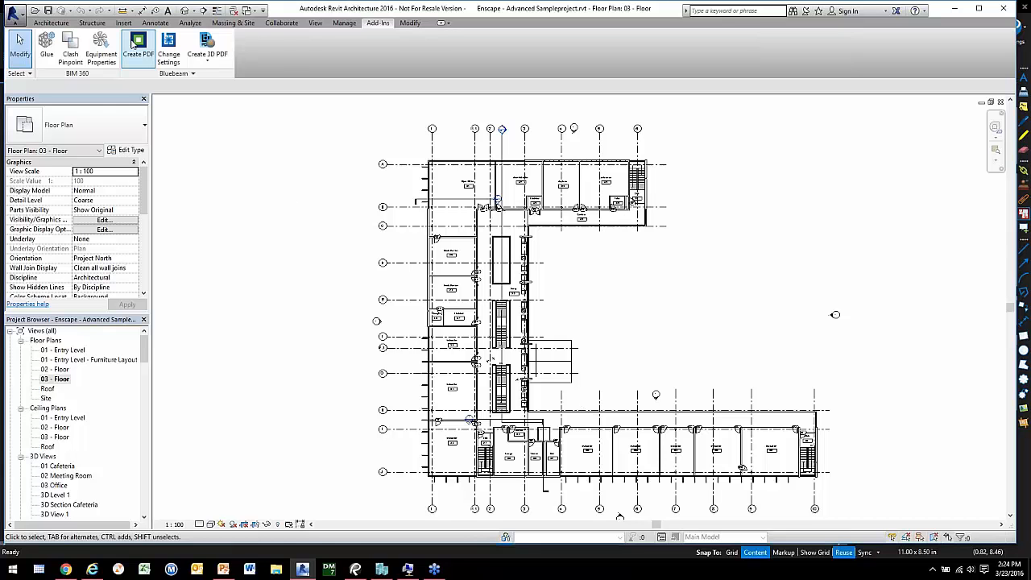
# Create a PDF of the 03 - Floor plan view, named Floor Plan 03.pdf, in the Enscape BIM Models folder
pyautogui.click(138, 44)
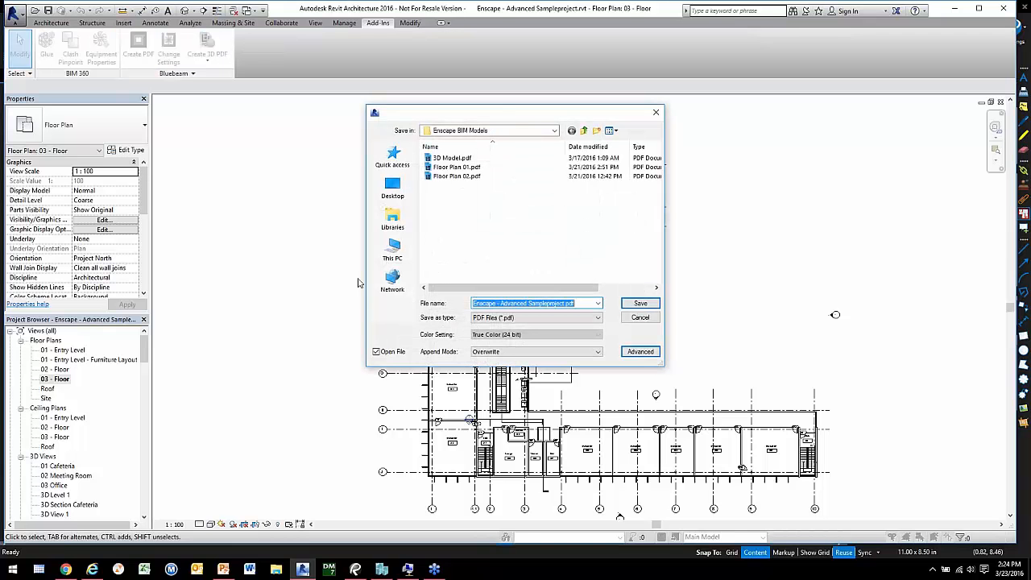
pyautogui.click(455, 175)
pyautogui.click(533, 305)
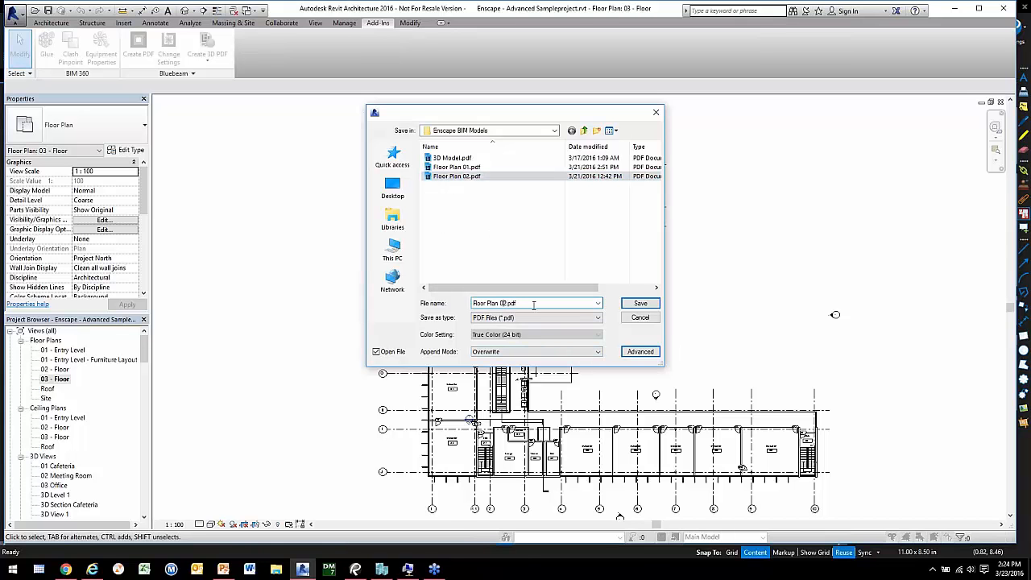
pyautogui.press('BackSpace')
pyautogui.write('3')
pyautogui.press('Return')
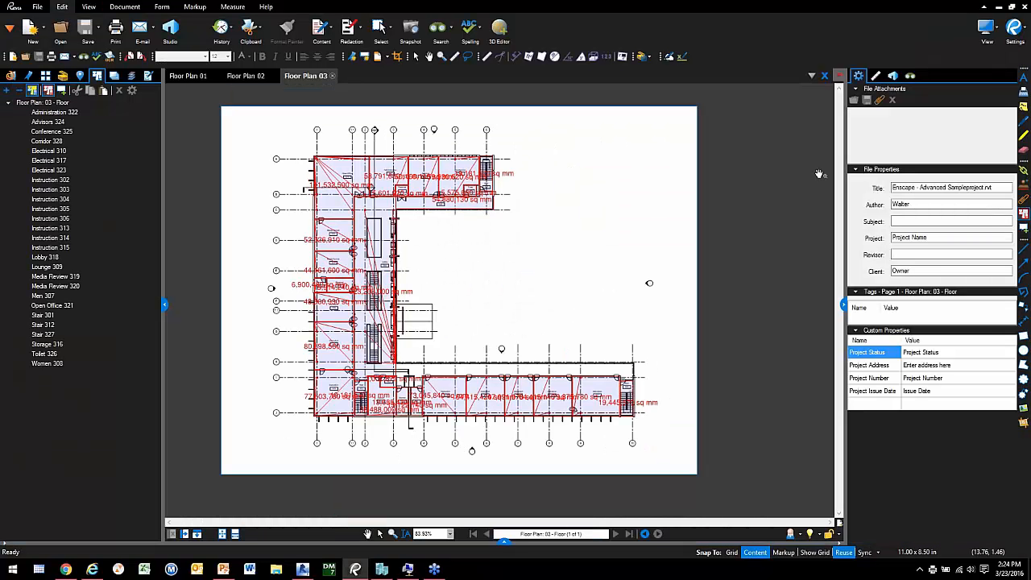
# Examine the room area measurements on the Floor Plan 03 PDF and in its markups list, then collapse the list
pyautogui.scroll(3, 453, 280)
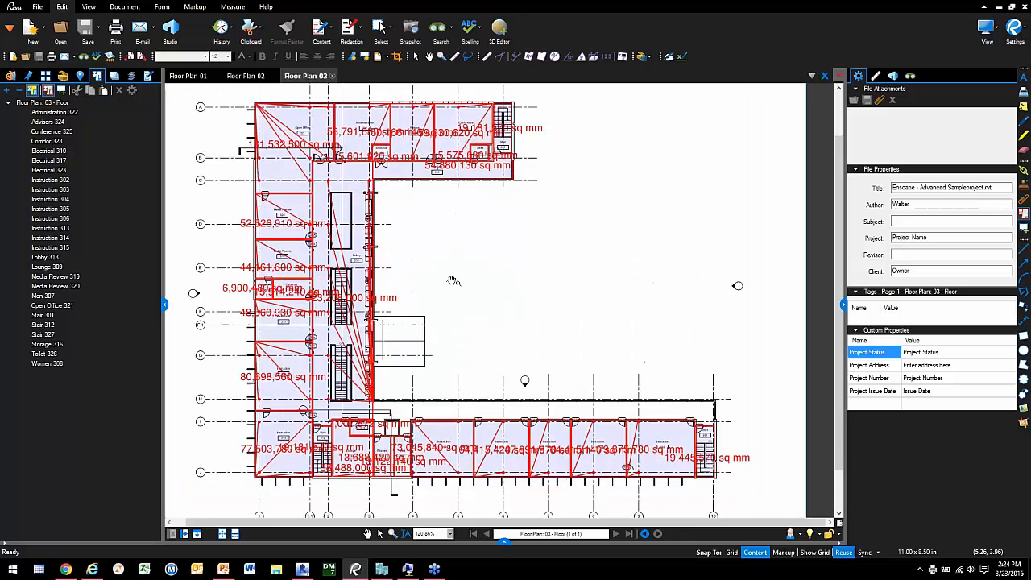
pyautogui.scroll(-1, 452, 280)
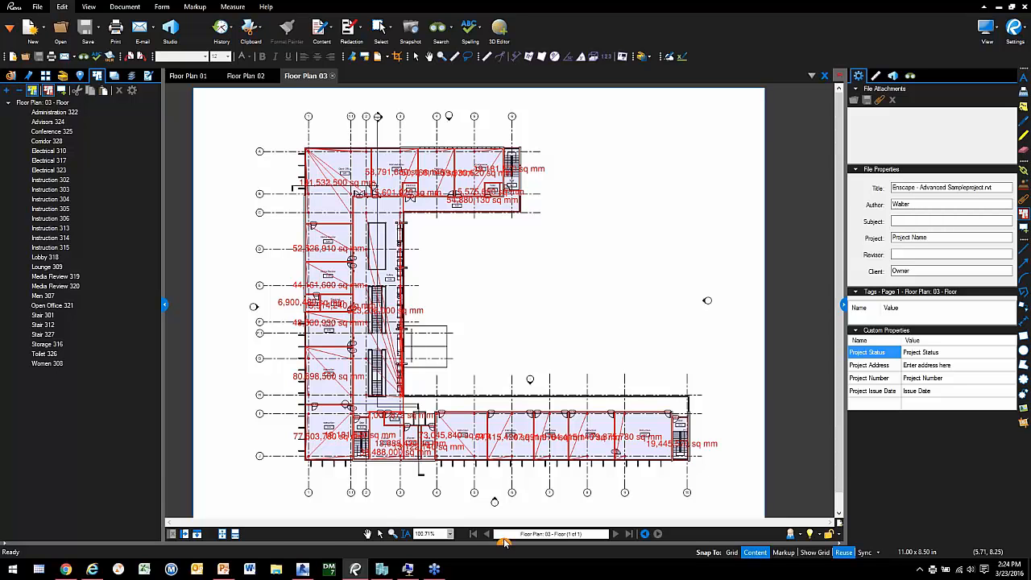
pyautogui.moveTo(505, 542); pyautogui.dragTo(505, 292)
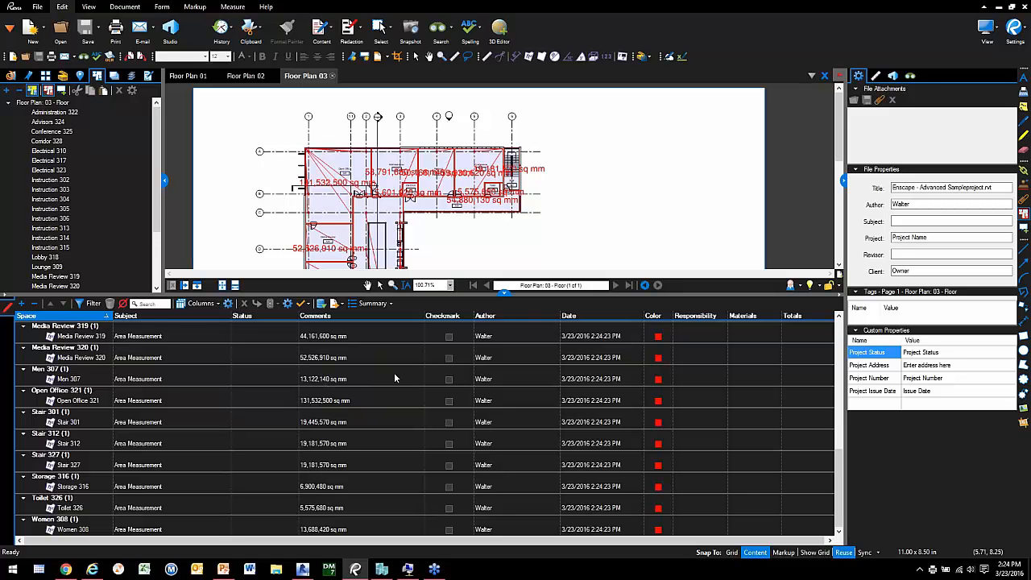
pyautogui.click(503, 292)
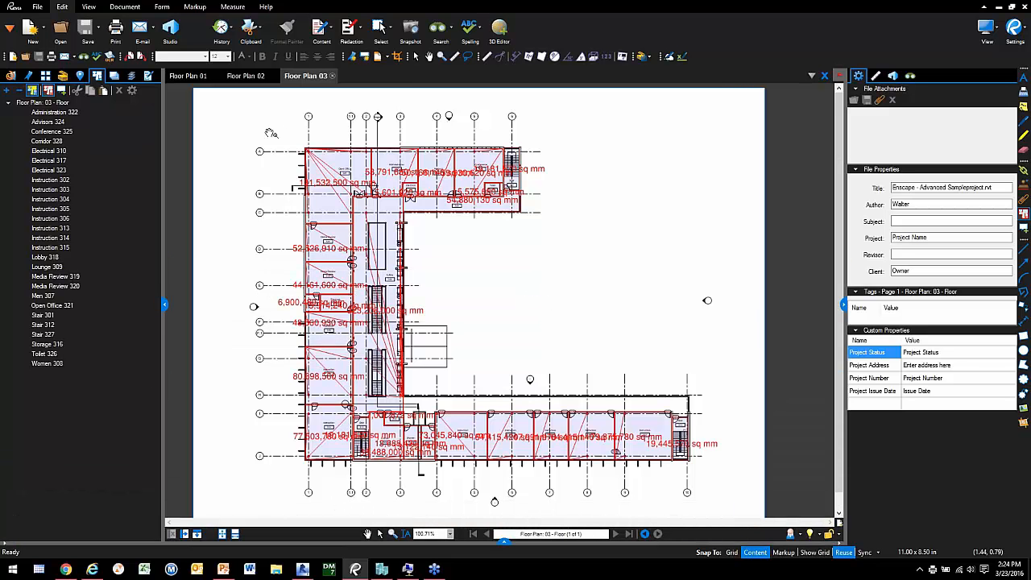
# Lasso all area measurements on Floor Plan 03 and assign them to a new layer named sqft
pyautogui.click(467, 58)
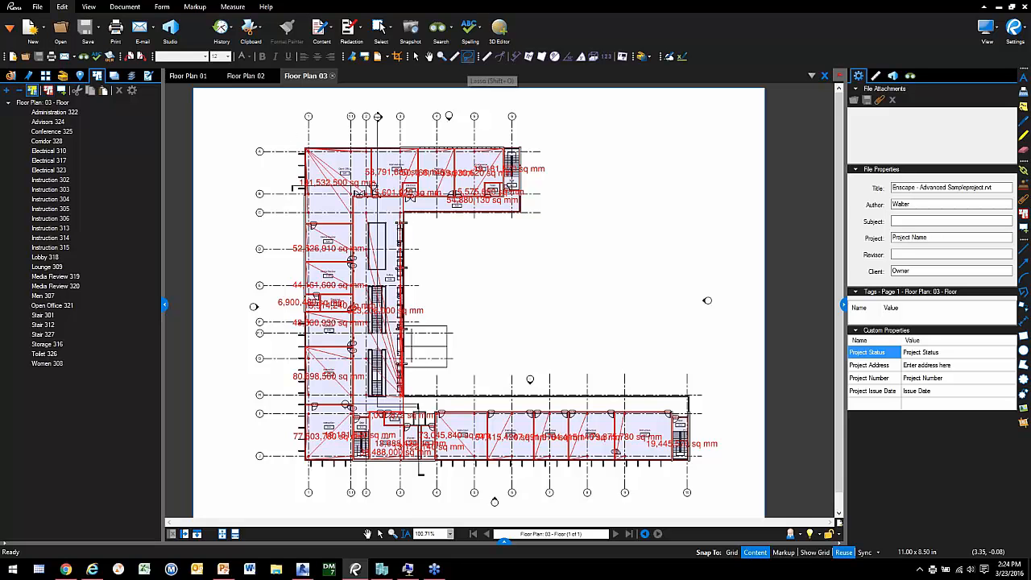
pyautogui.moveTo(287, 127); pyautogui.dragTo(596, 162)
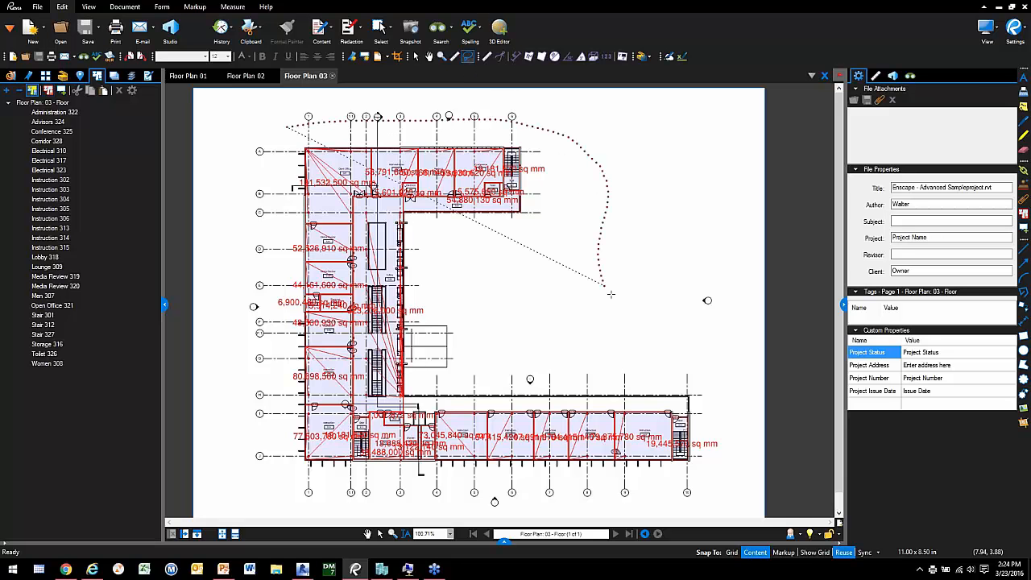
pyautogui.moveTo(610, 295)
pyautogui.mouseDown()
pyautogui.moveTo(681, 311)
pyautogui.moveTo(306, 495)
pyautogui.moveTo(256, 439)
pyautogui.moveTo(241, 322)
pyautogui.mouseUp()
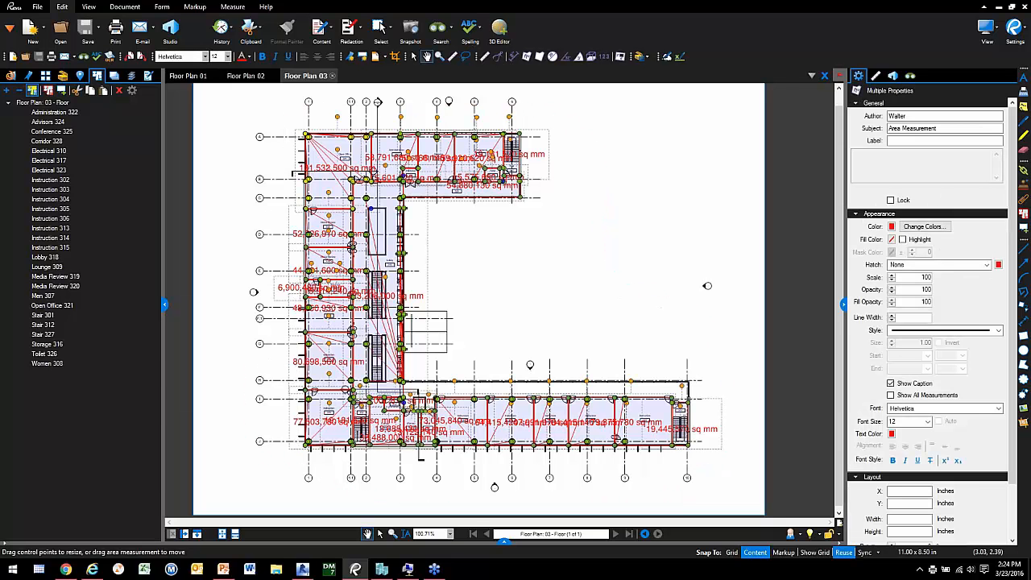
pyautogui.rightClick(352, 201)
pyautogui.moveTo(442, 313)
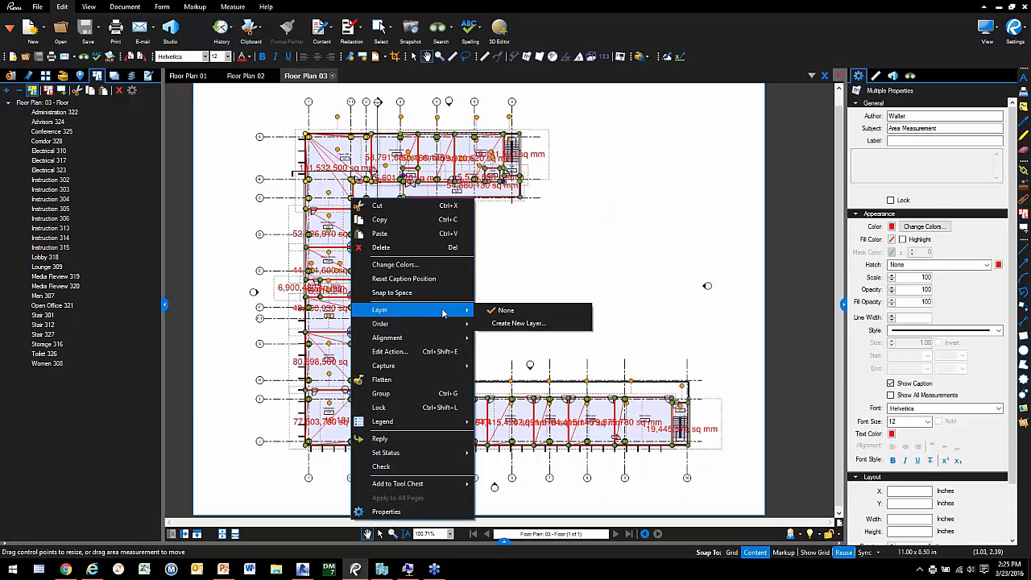
pyautogui.click(523, 322)
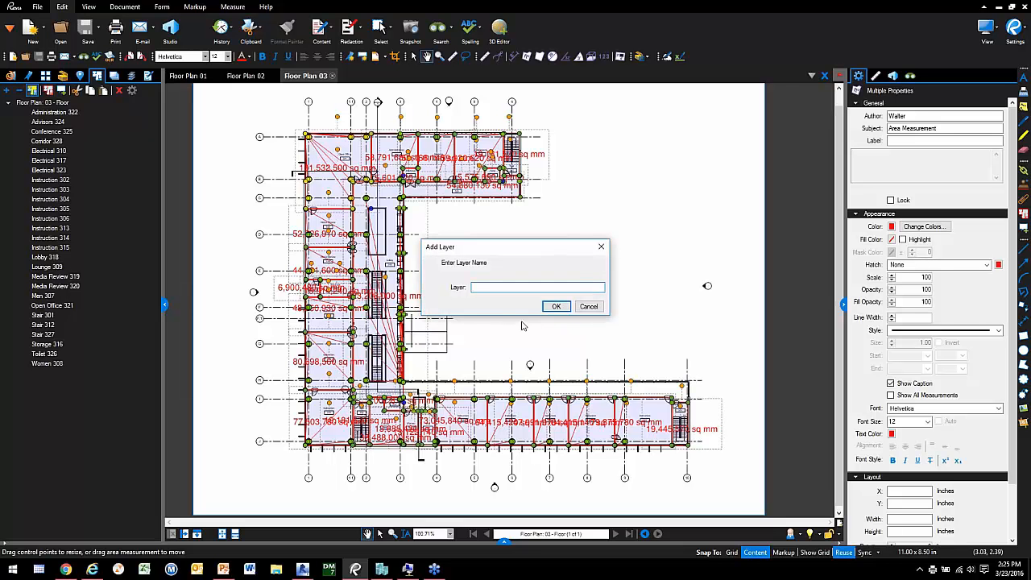
pyautogui.press('Return')
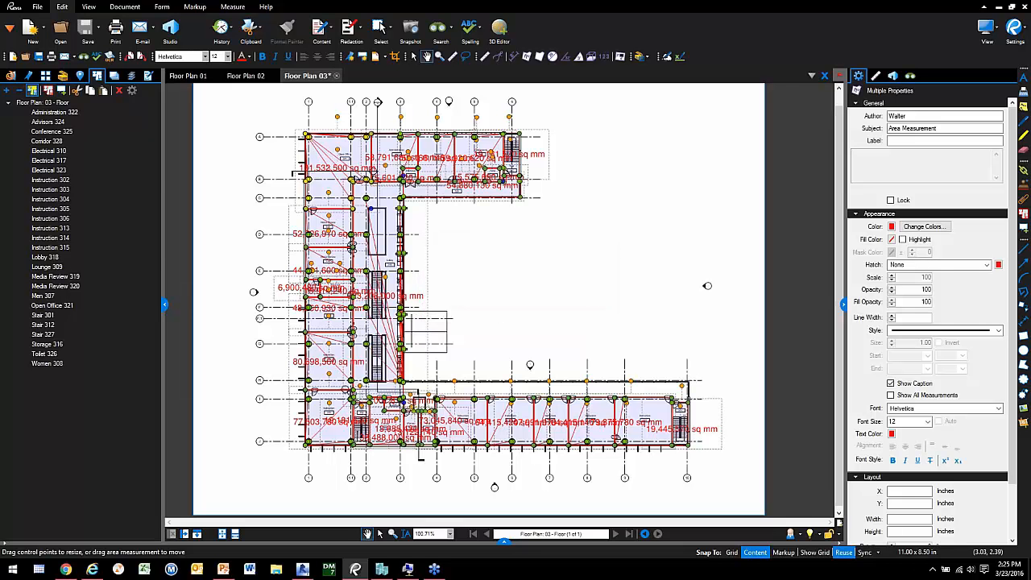
# Display the layers of Floor Plan 03 and check the sqft layer by hiding it and showing it again
pyautogui.click(132, 77)
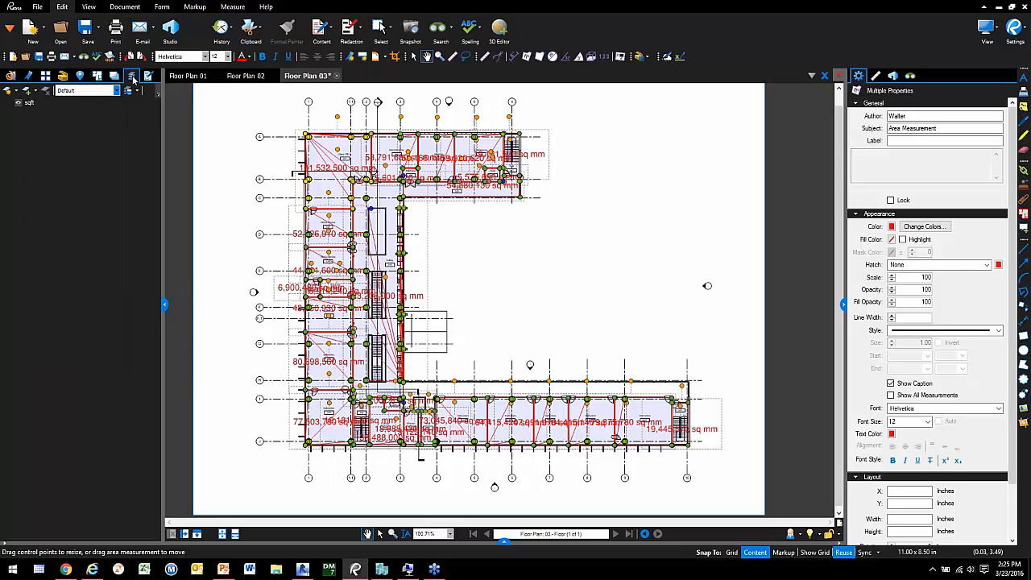
pyautogui.click(19, 103)
pyautogui.click(19, 103)
pyautogui.click(19, 103)
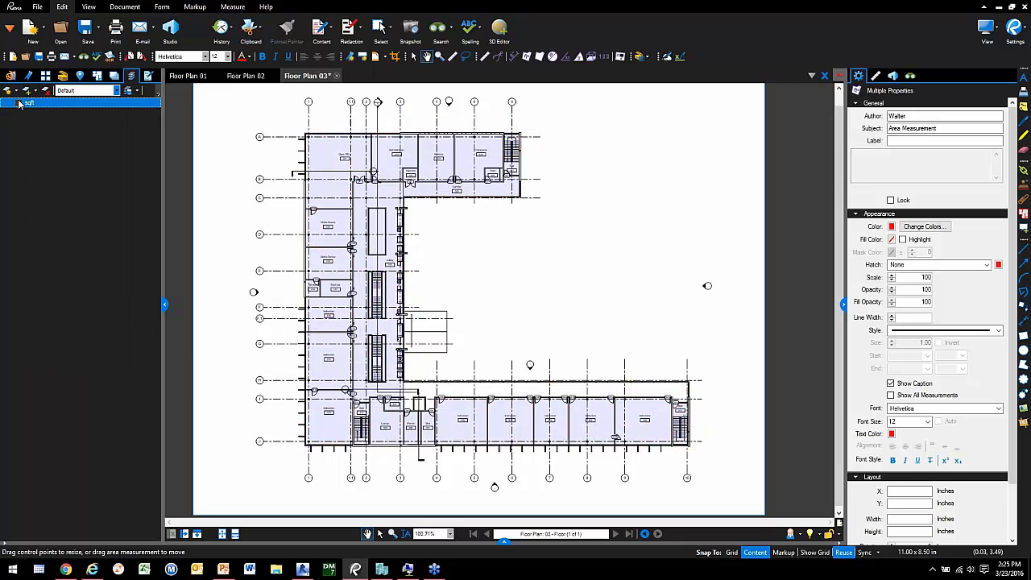
pyautogui.click(20, 103)
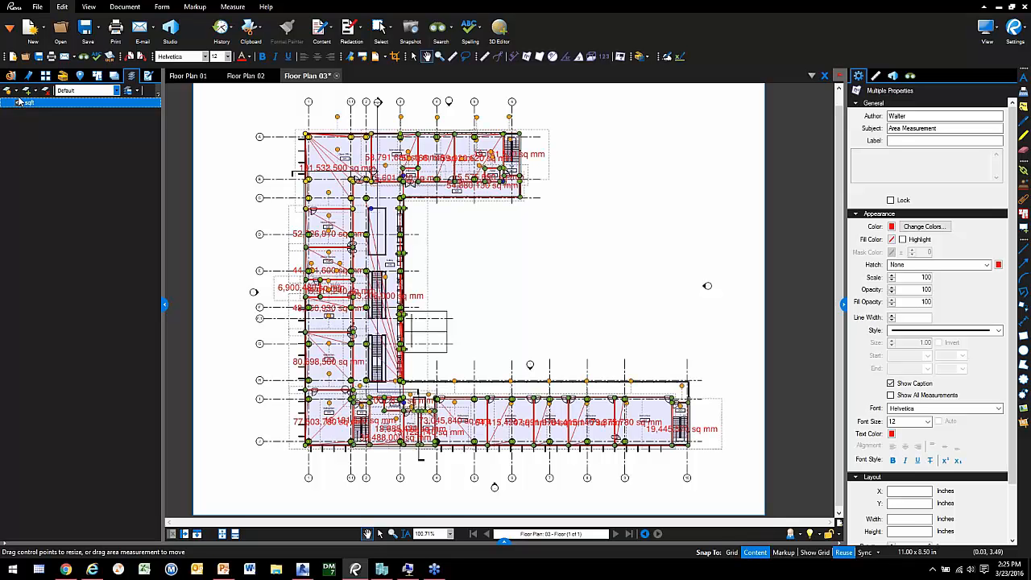
# Compare the layers of Floor Plan 01 and Floor Plan 02, then return to Floor Plan 03 and clear the selection
pyautogui.click(187, 76)
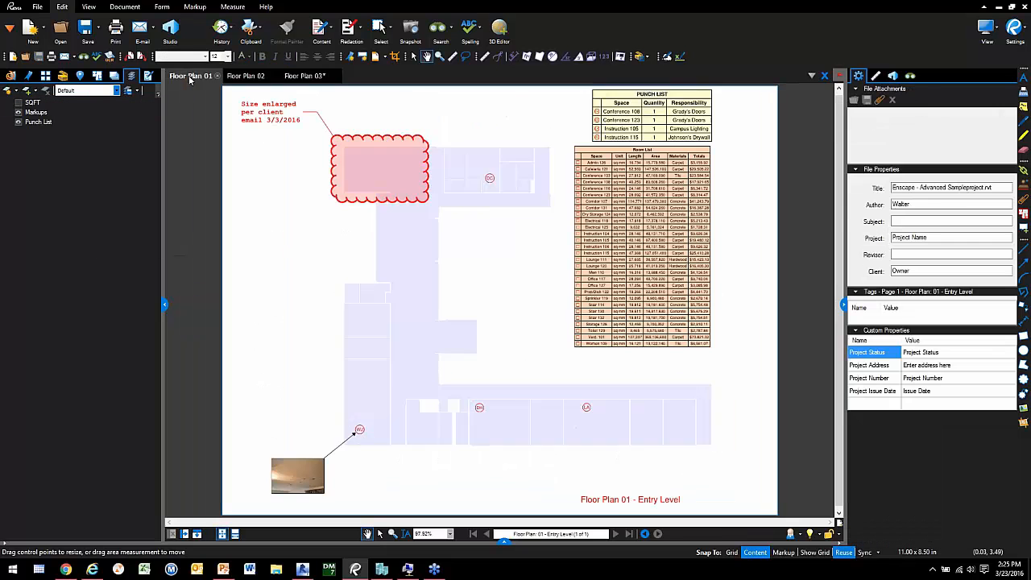
pyautogui.click(250, 76)
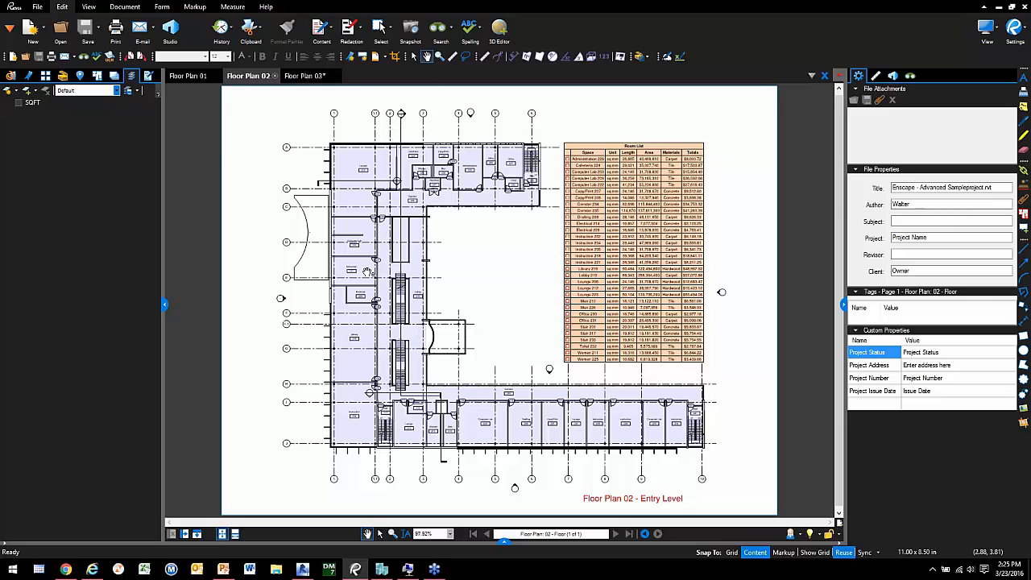
pyautogui.click(297, 75)
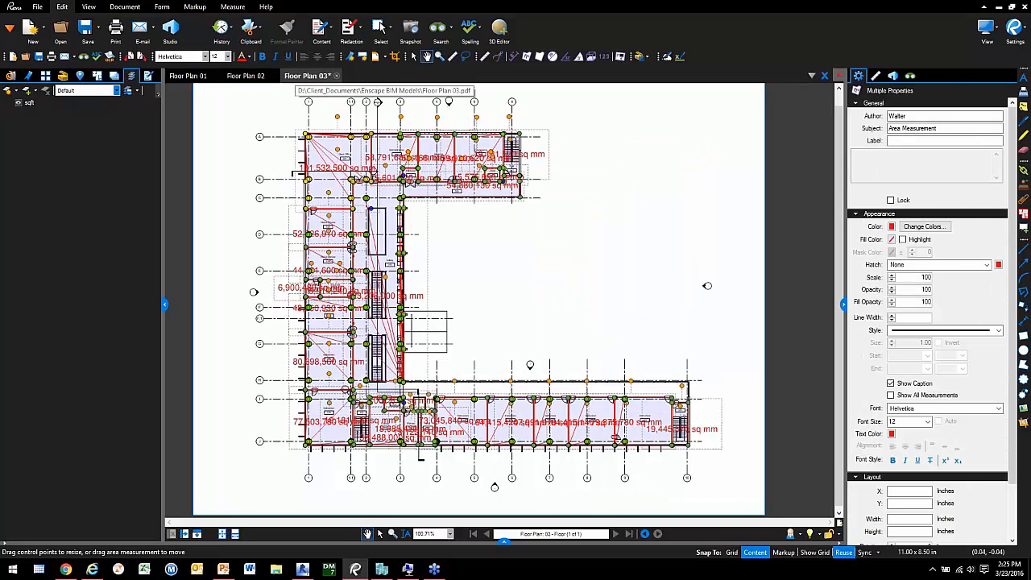
pyautogui.click(522, 262)
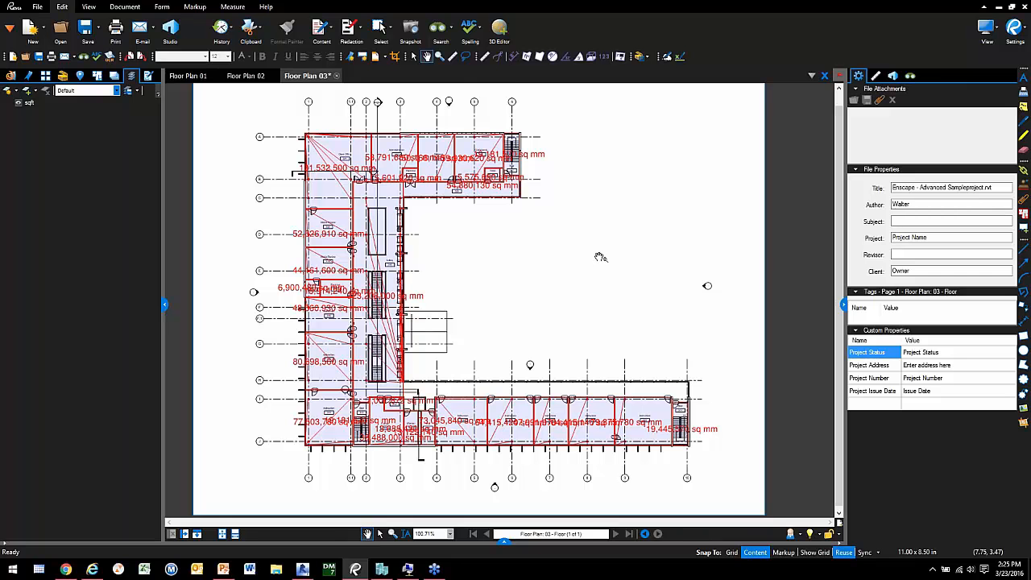
# Lasso the area measurements on Floor Plan 03 and start a CSV summary from the markups list
pyautogui.click(464, 60)
pyautogui.moveTo(282, 328)
pyautogui.mouseDown()
pyautogui.moveTo(483, 342)
pyautogui.moveTo(737, 431)
pyautogui.moveTo(483, 461)
pyautogui.moveTo(278, 453)
pyautogui.mouseUp()
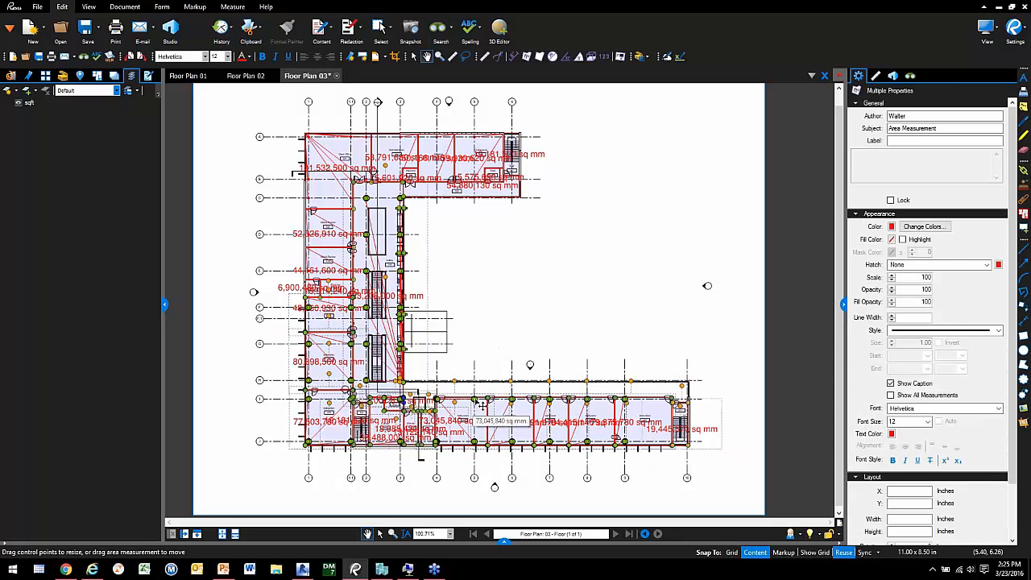
pyautogui.click(506, 544)
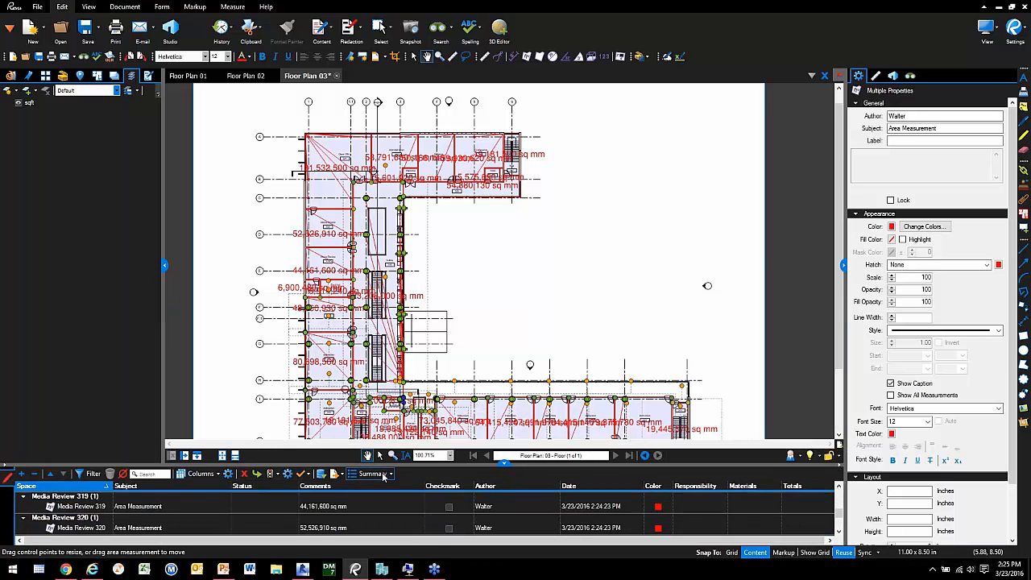
pyautogui.click(384, 474)
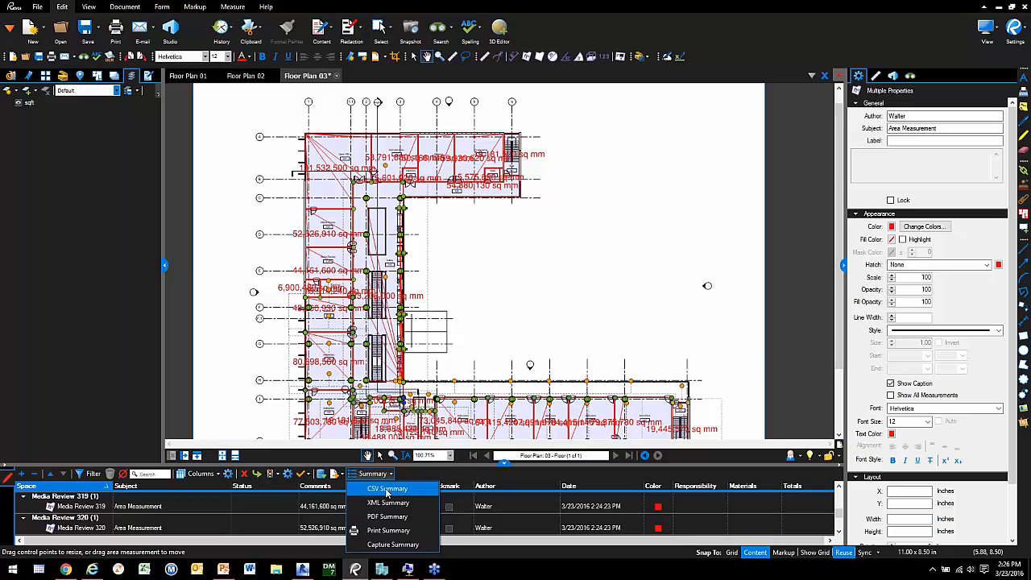
pyautogui.click(387, 489)
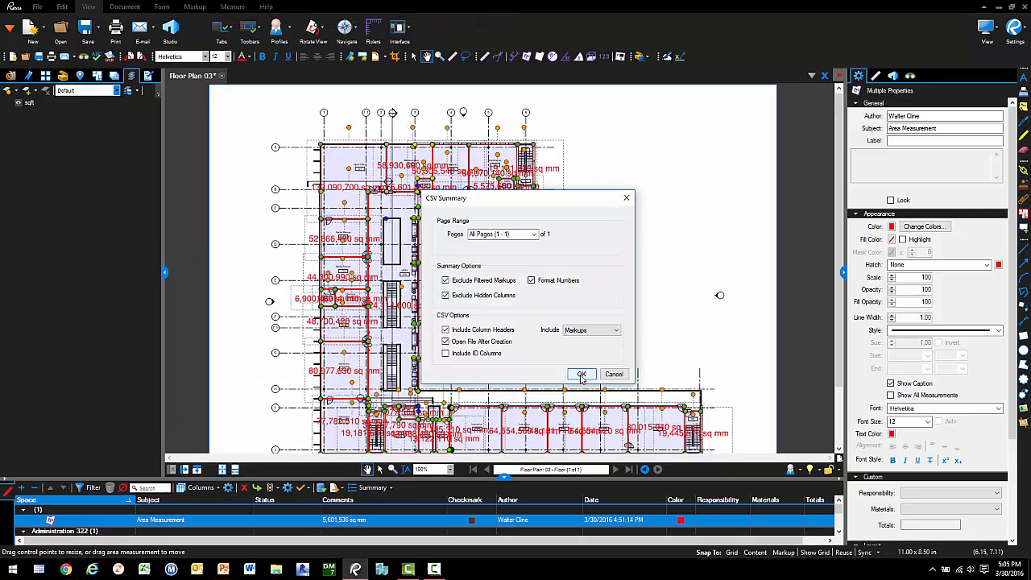
# Save the CSV summary to the Desktop as Floor Plan 03.csv and create it for viewing in Excel
pyautogui.click(568, 364)
pyautogui.moveTo(598, 138); pyautogui.dragTo(449, 101)
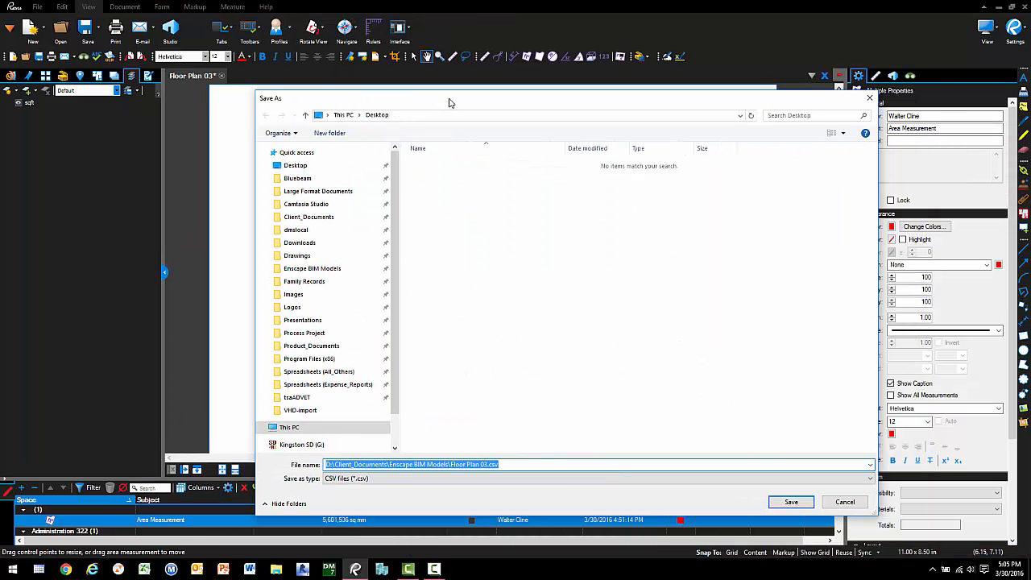
pyautogui.click(296, 168)
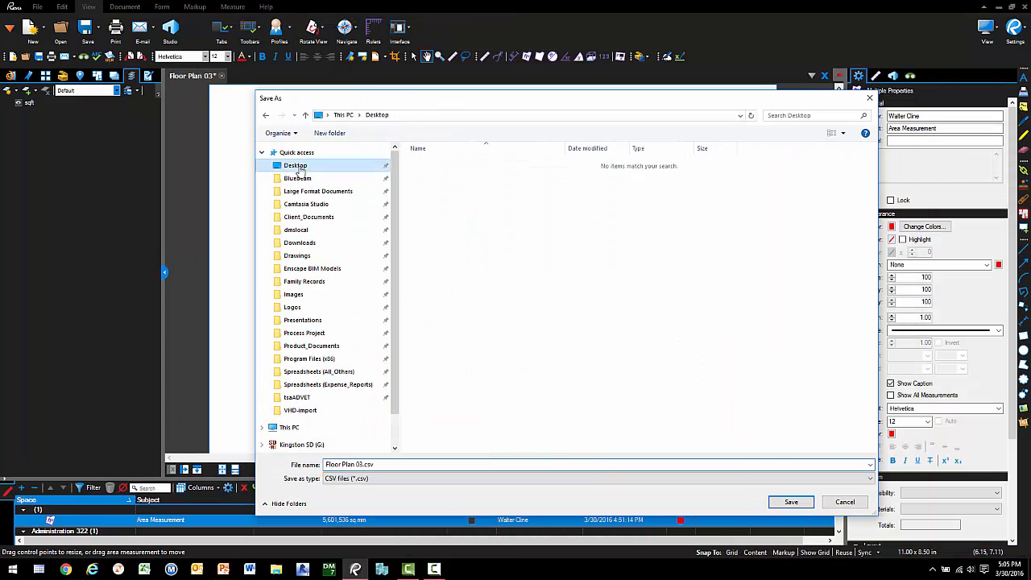
pyautogui.click(409, 466)
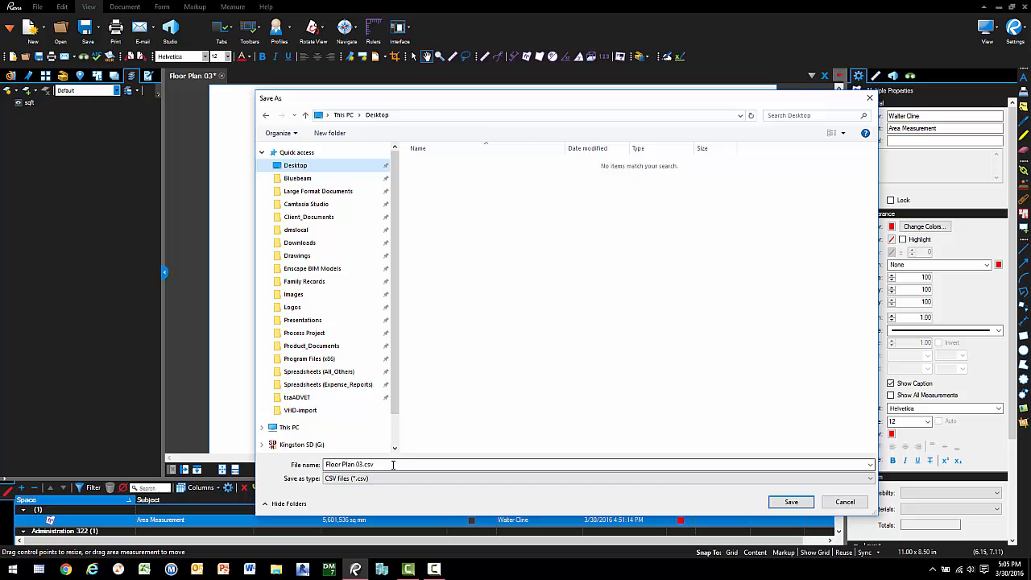
pyautogui.click(793, 504)
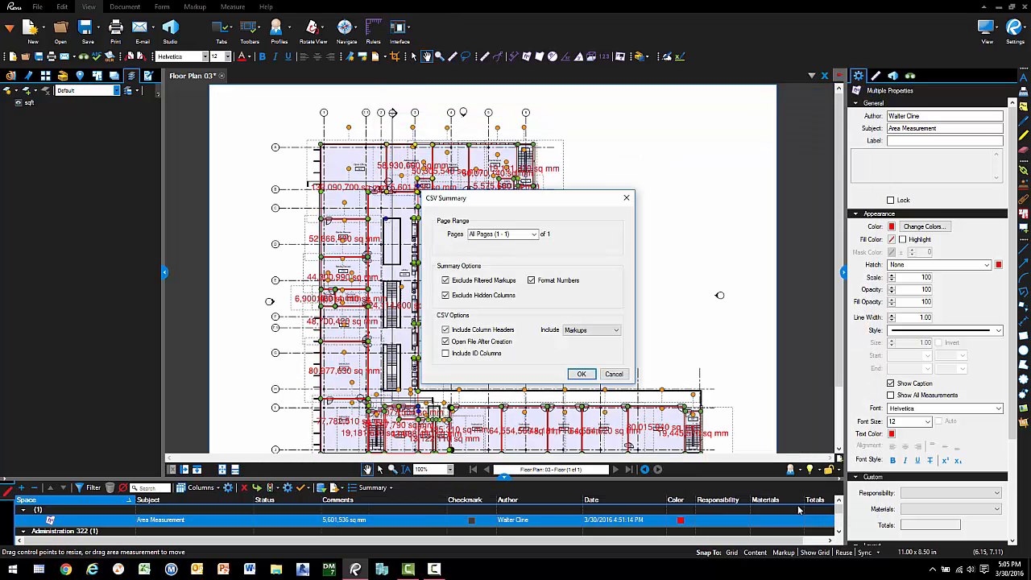
pyautogui.press('Return')
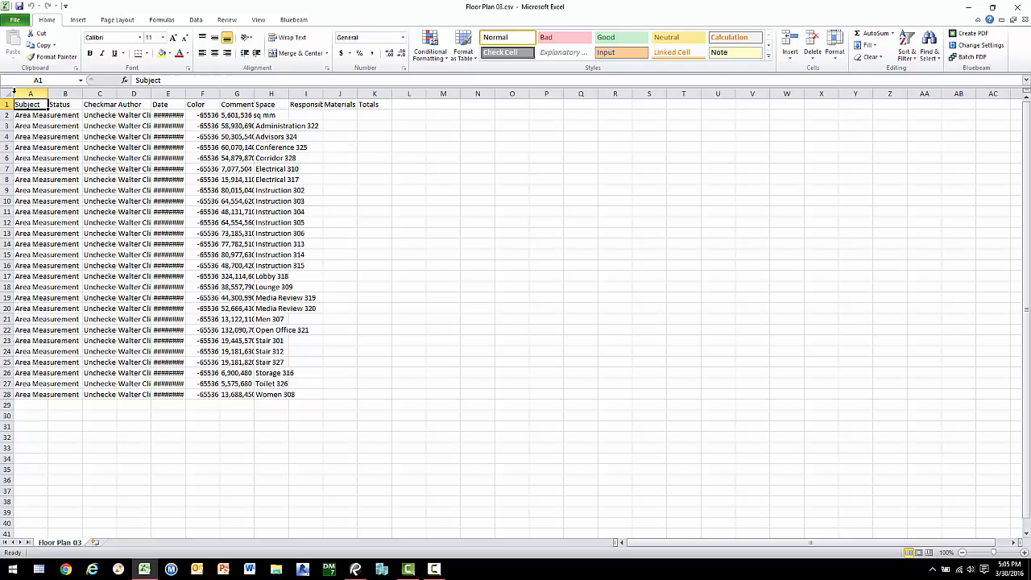
# Autofit the width of all columns in the Floor Plan 03 worksheet
pyautogui.click(11, 92)
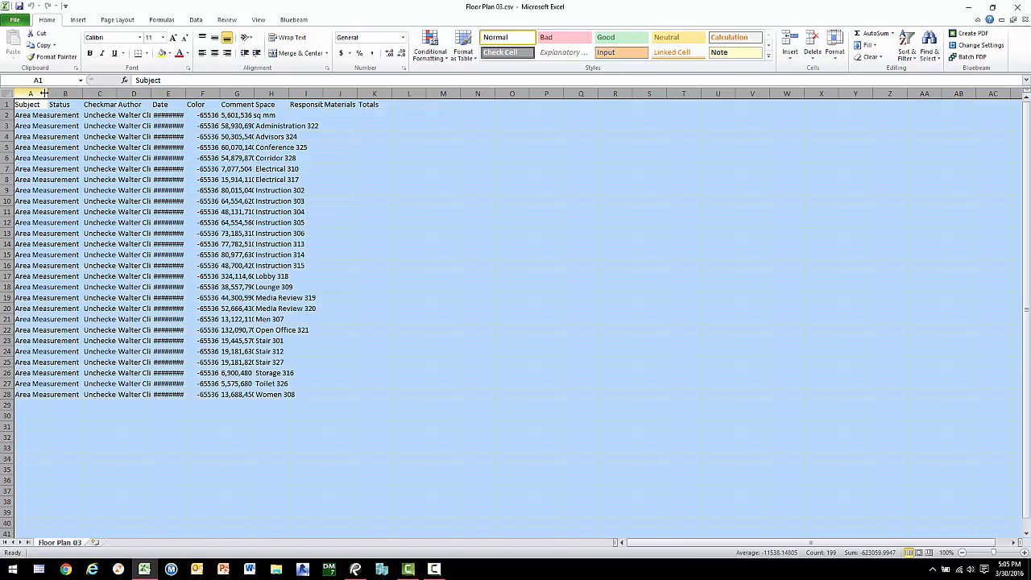
pyautogui.doubleClick(44, 93)
pyautogui.click(475, 340)
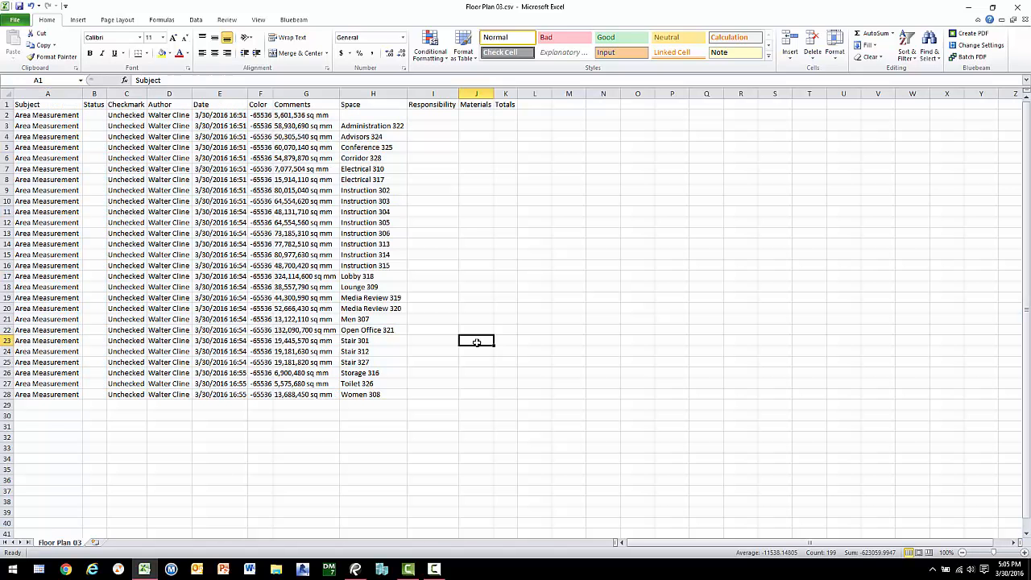
# Examine the Space and Comments columns for room names and areas, then close the Floor Plan 03.csv workbook
pyautogui.click(363, 93)
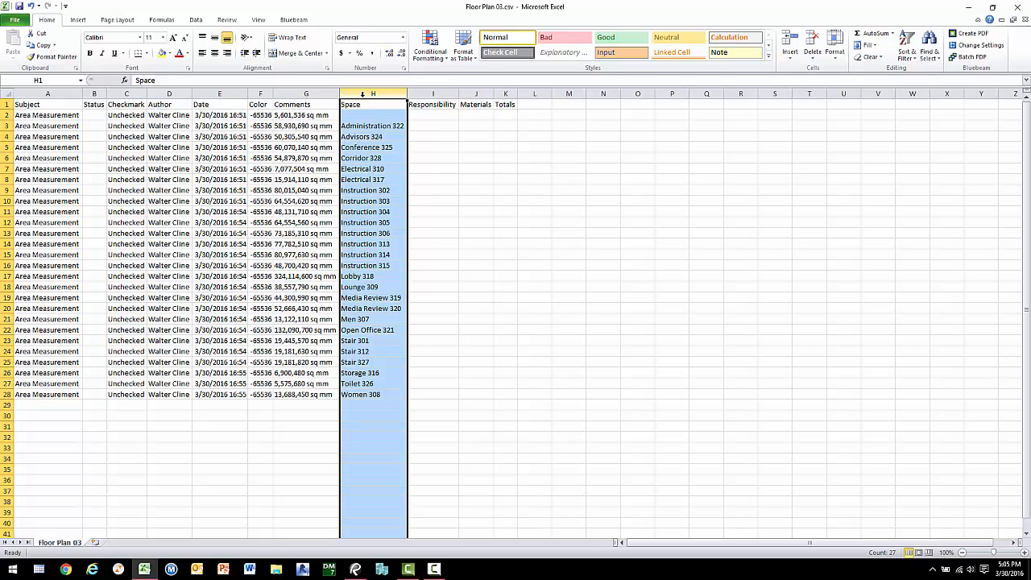
pyautogui.click(304, 95)
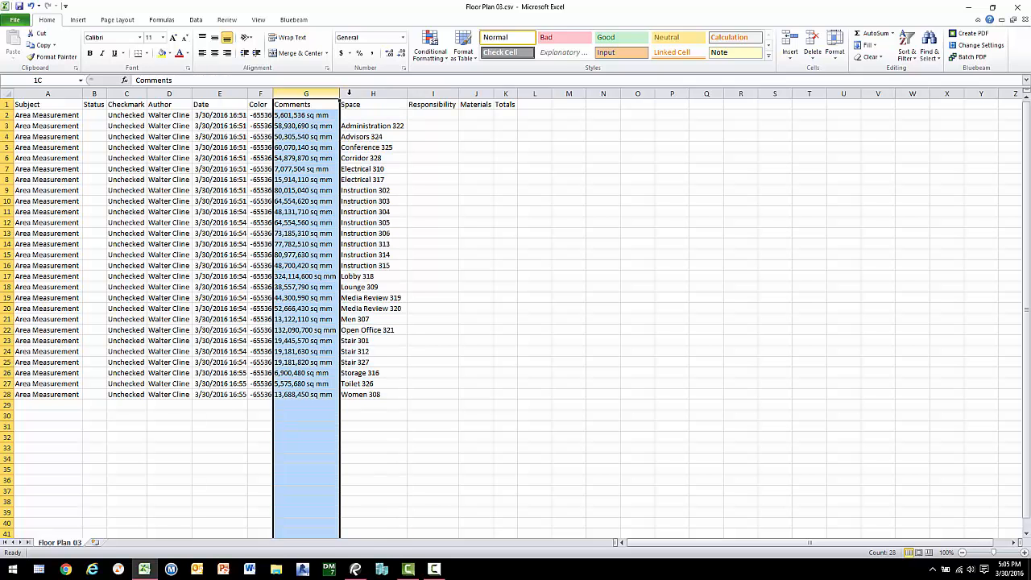
pyautogui.moveTo(348, 92); pyautogui.dragTo(411, 93)
pyautogui.click(532, 157)
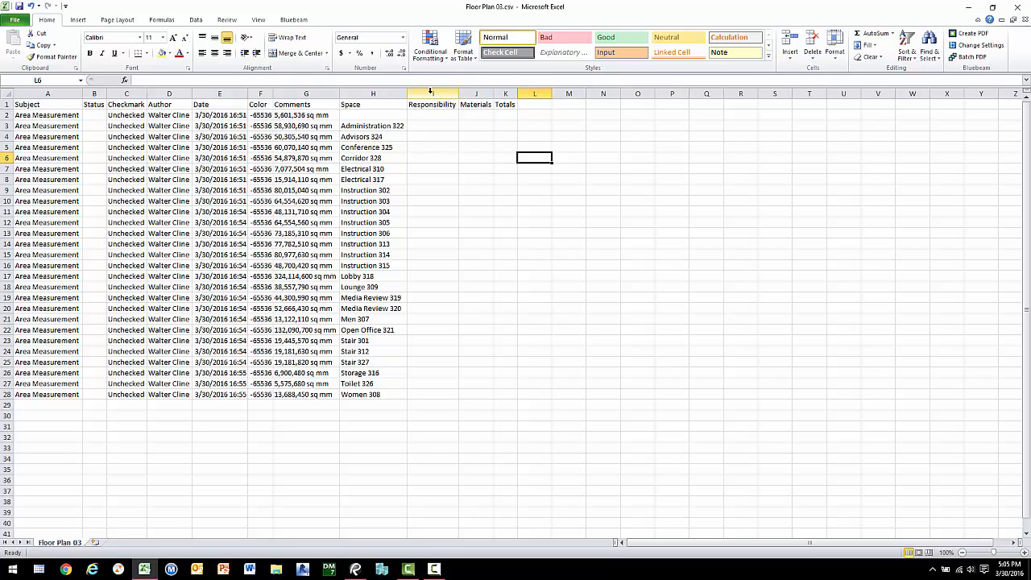
pyautogui.click(1020, 7)
pyautogui.click(521, 298)
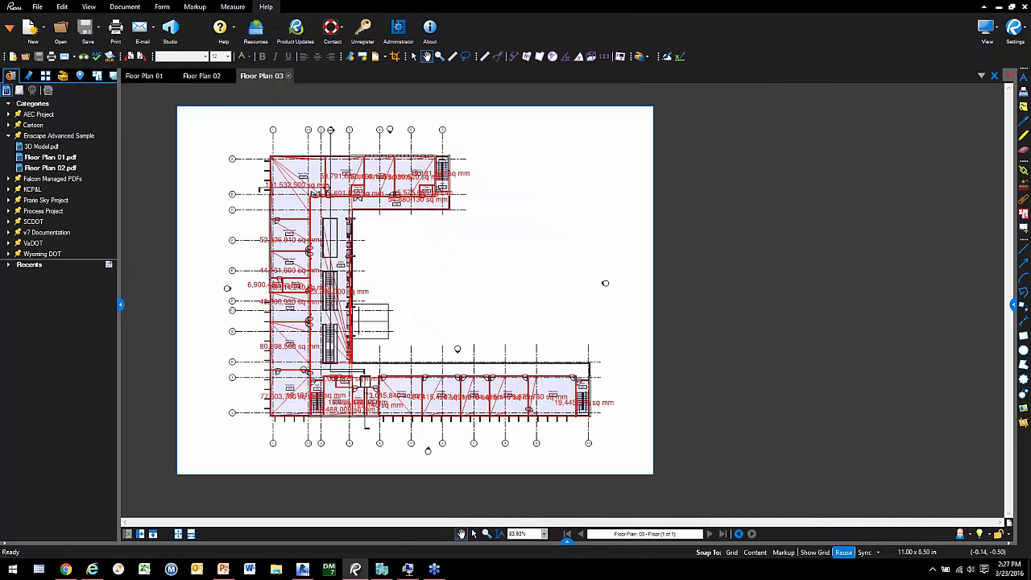
# Switch to Floor Plan 02, bring up the Tool Chest, collapse the Punchkey Plan set and expand Enscape Tools
pyautogui.click(202, 77)
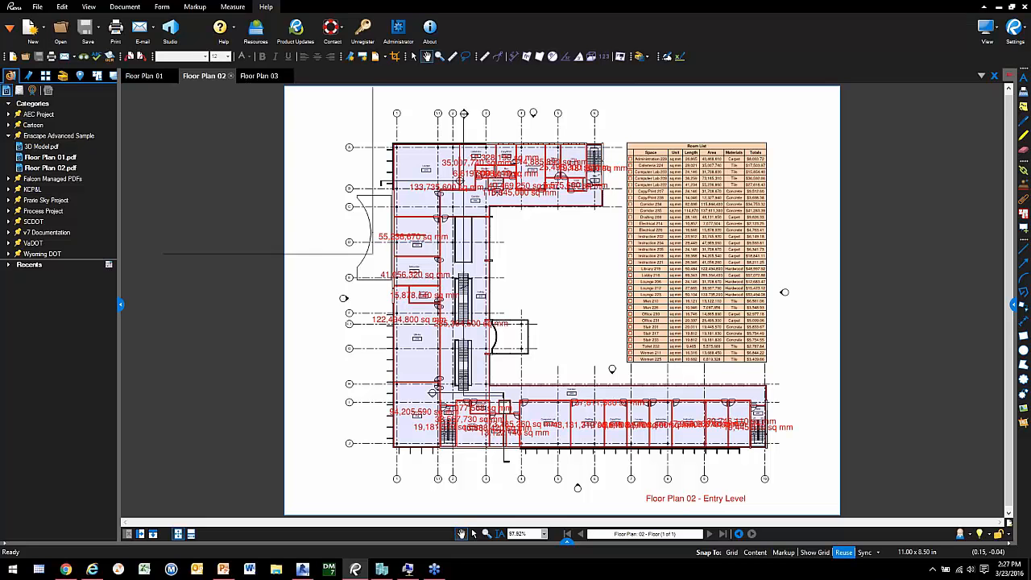
pyautogui.click(62, 75)
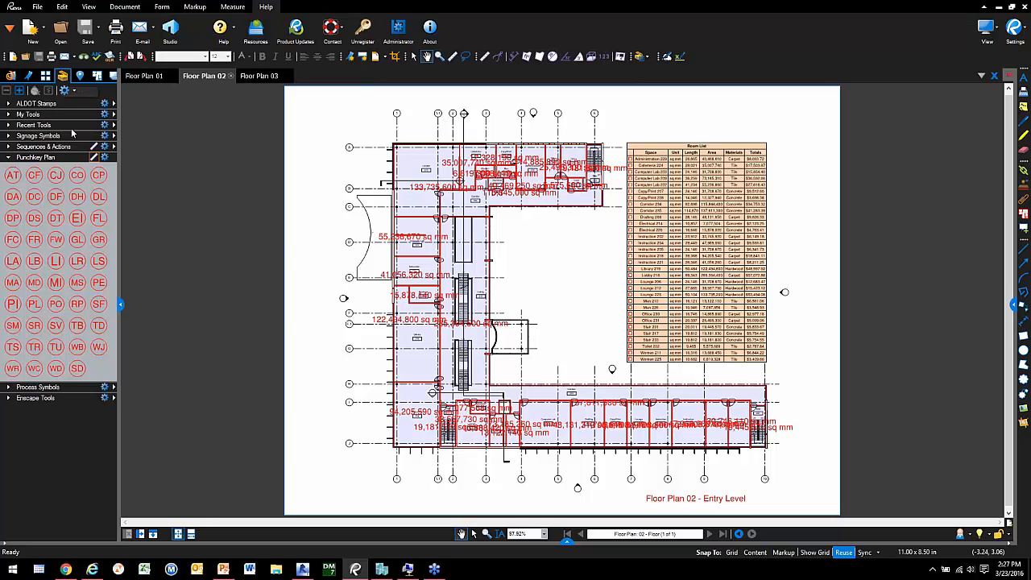
pyautogui.click(8, 157)
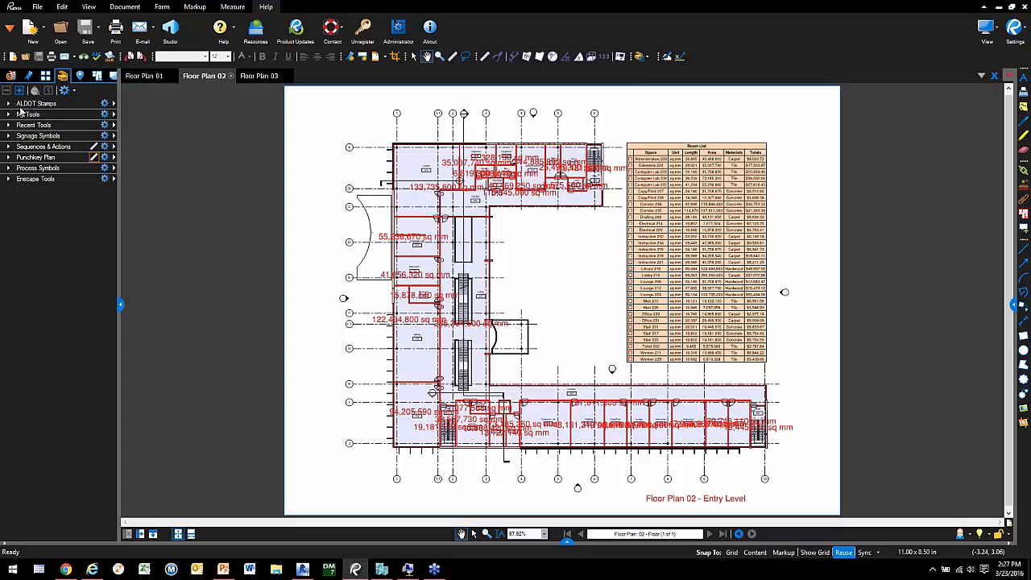
pyautogui.click(8, 179)
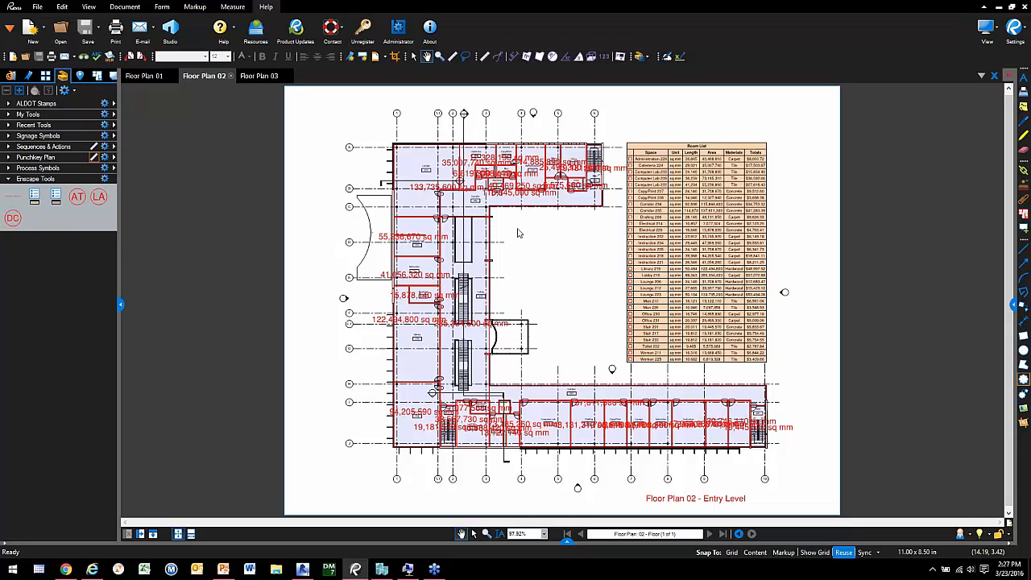
# Draw a cloud in the blank upper-left area of the Floor Plan 02 sheet and a taller one below it, reusing the recent Cloud tool
pyautogui.click(1024, 378)
pyautogui.moveTo(297, 96); pyautogui.dragTo(355, 131)
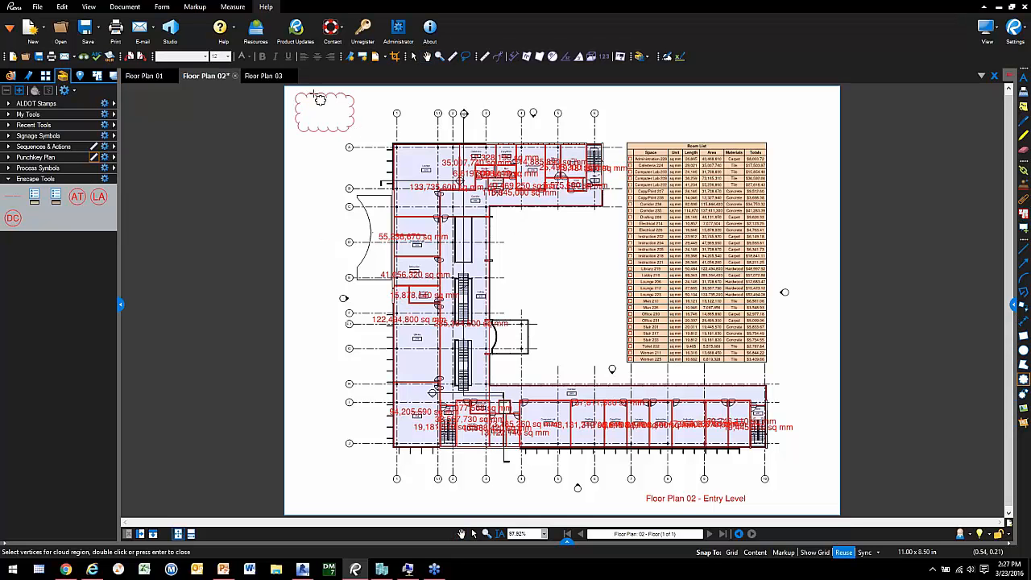
pyautogui.click(9, 125)
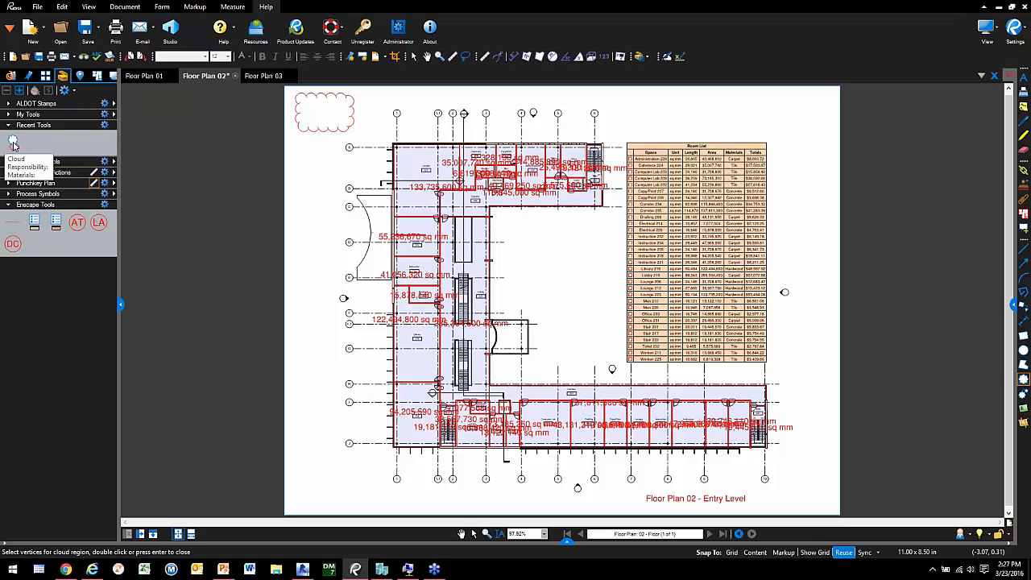
pyautogui.click(13, 143)
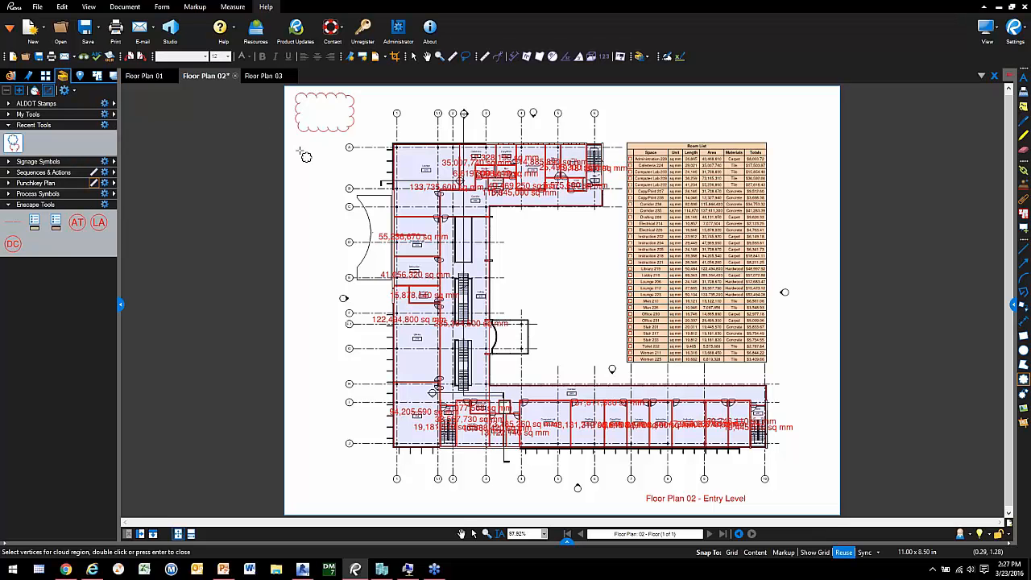
pyautogui.moveTo(299, 151); pyautogui.dragTo(336, 237)
# Place an exact copy of the first cloud from Recent Tools between the two clouds on Floor Plan 02
pyautogui.click(13, 143)
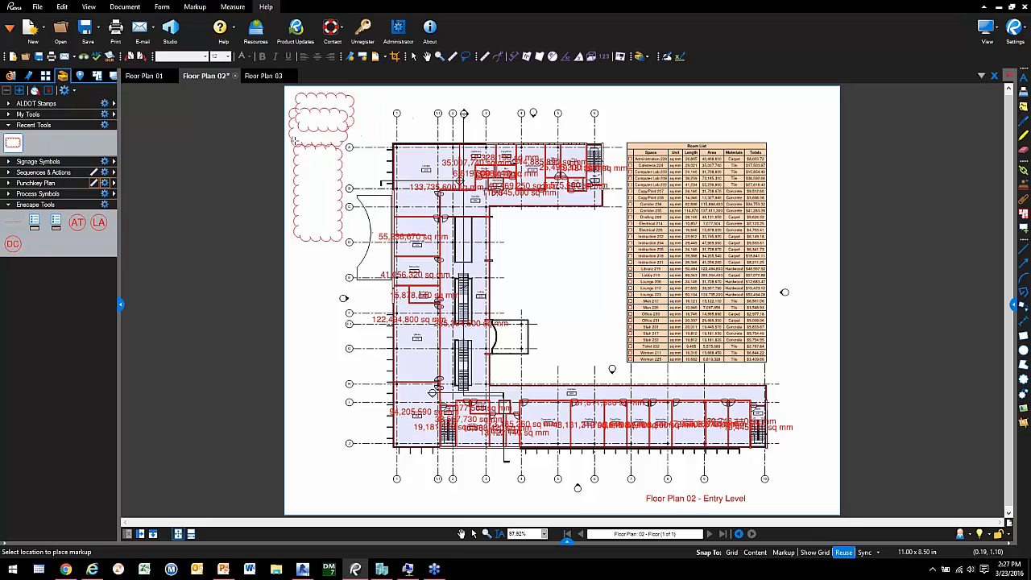
pyautogui.click(310, 150)
pyautogui.rightClick(314, 156)
pyautogui.click(364, 118)
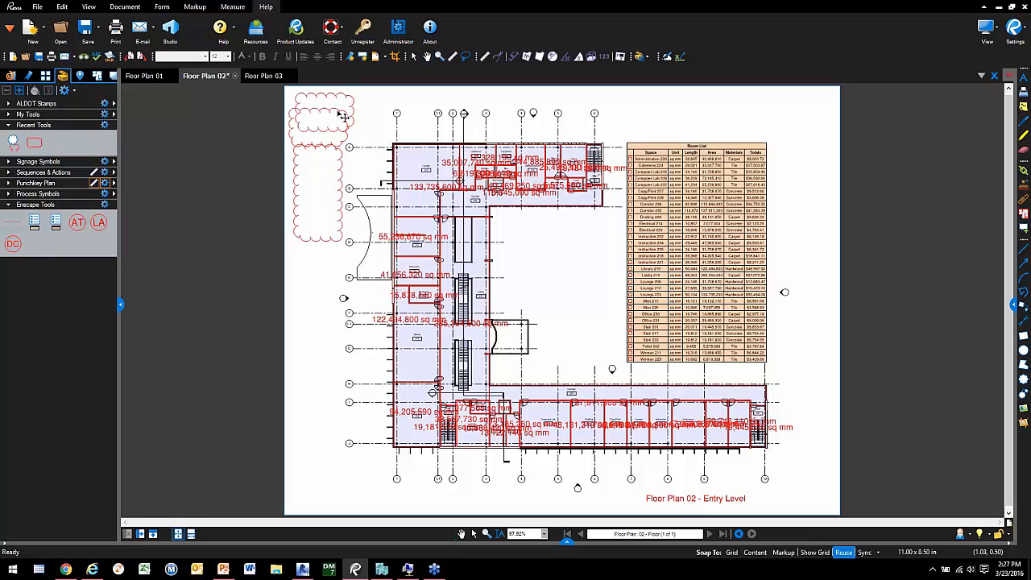
# Delete all three demonstration clouds from Floor Plan 02
pyautogui.click(344, 116)
pyautogui.press('Delete')
pyautogui.click(350, 101)
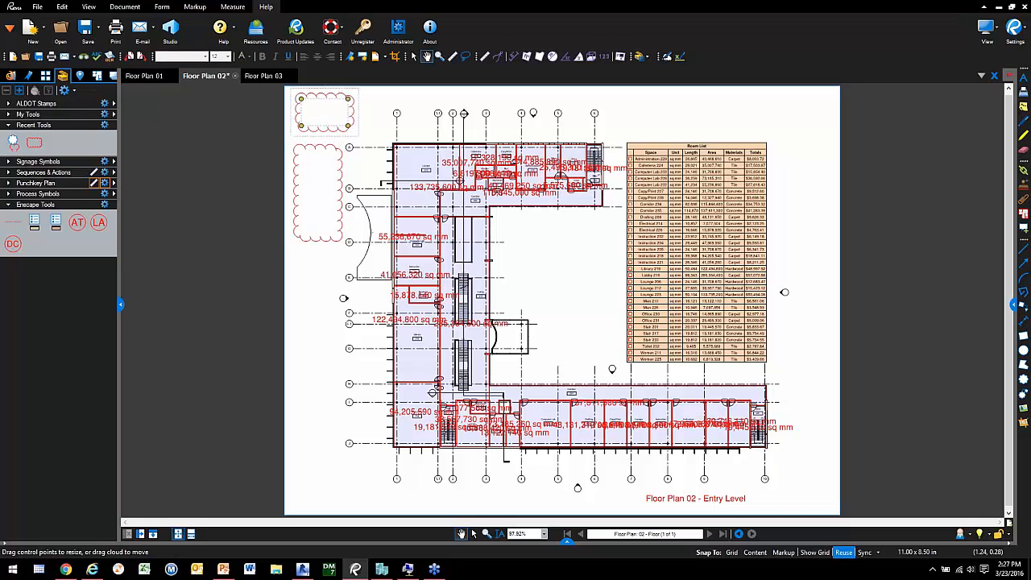
pyautogui.press('Delete')
pyautogui.click(328, 148)
pyautogui.press('Delete')
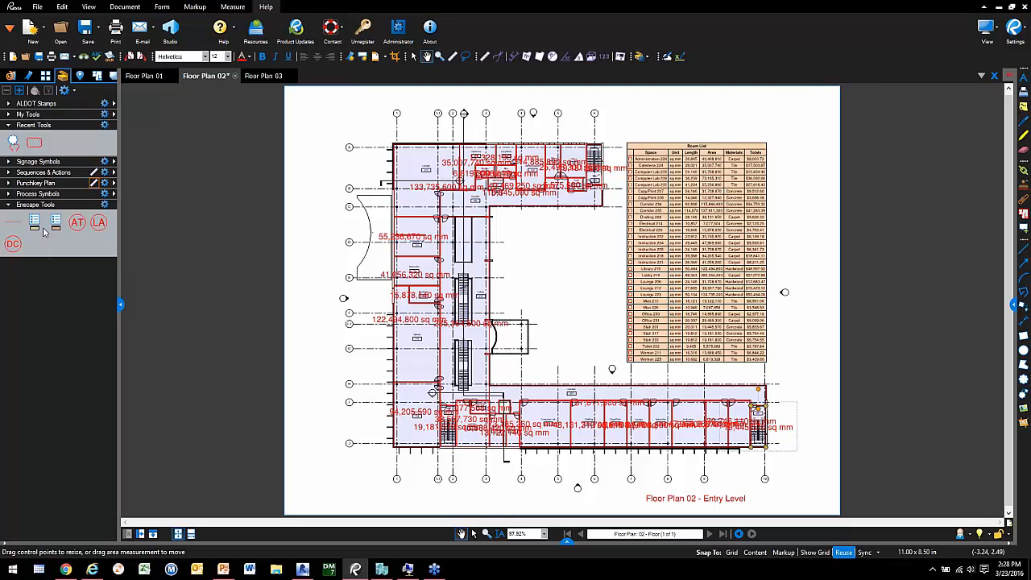
# Collapse Recent Tools and place the Room List legend from Enscape Tools on Floor Plan 03, in the blank area beside the upper wing
pyautogui.click(9, 126)
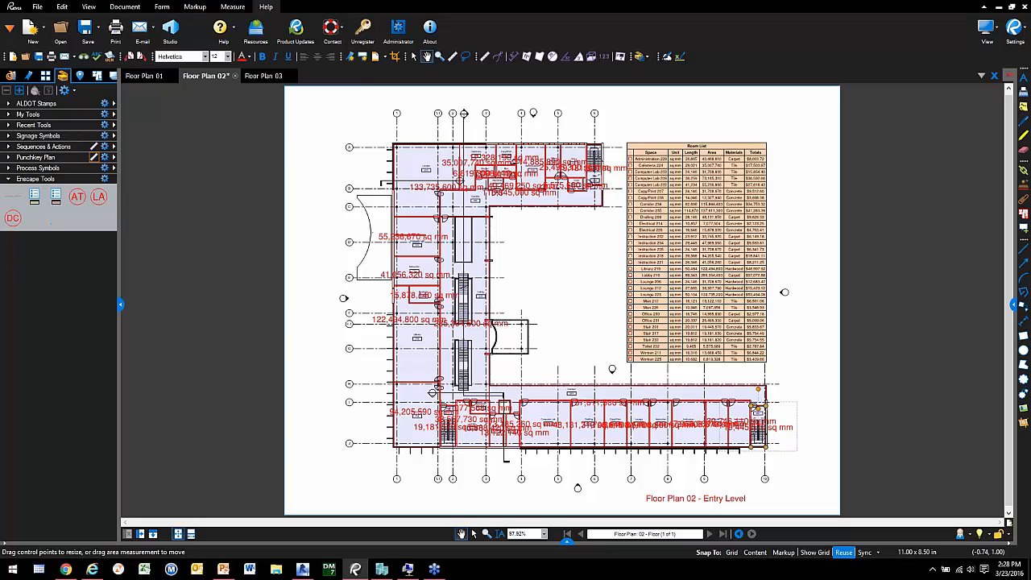
pyautogui.click(265, 75)
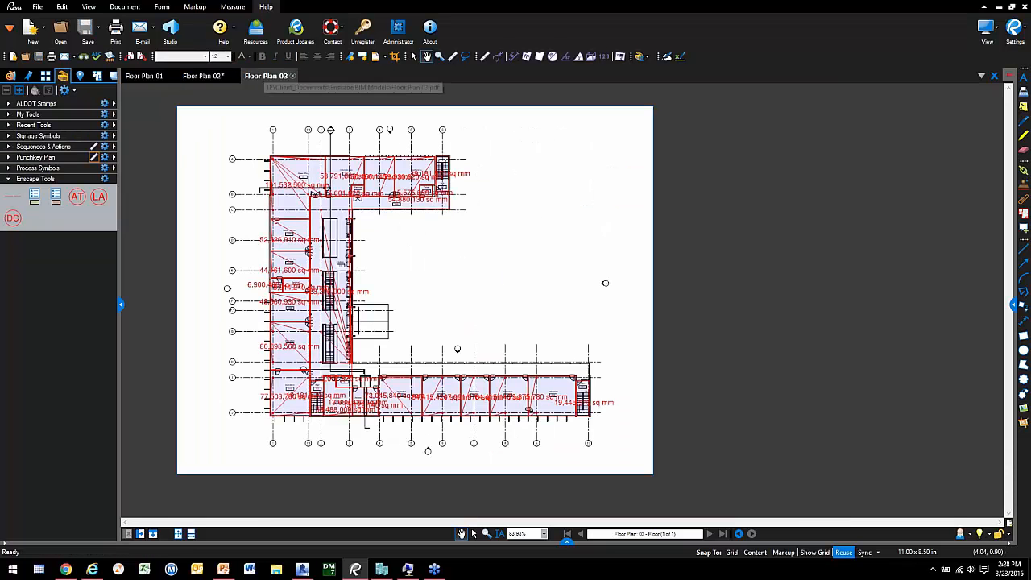
pyautogui.click(56, 196)
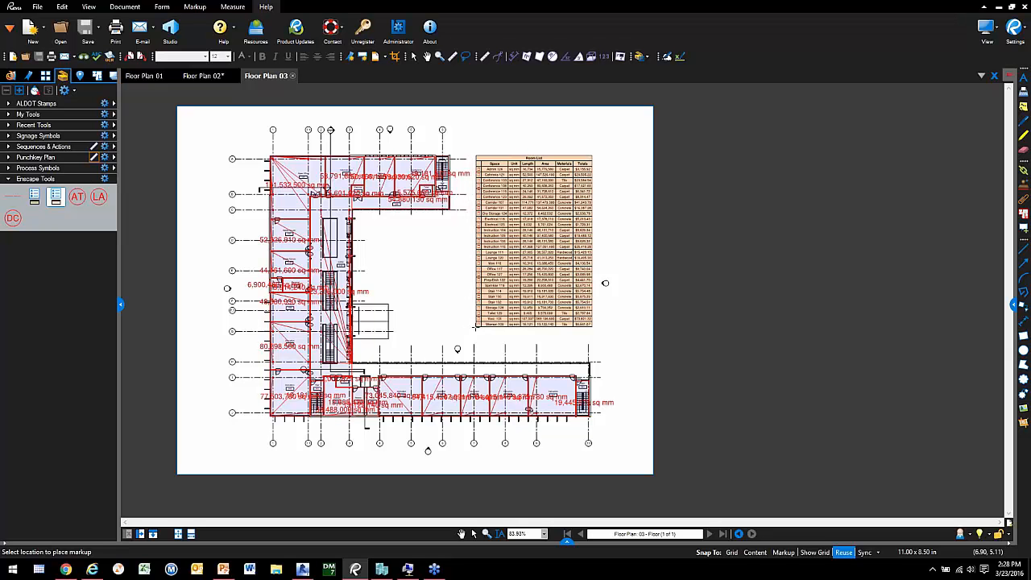
pyautogui.click(474, 328)
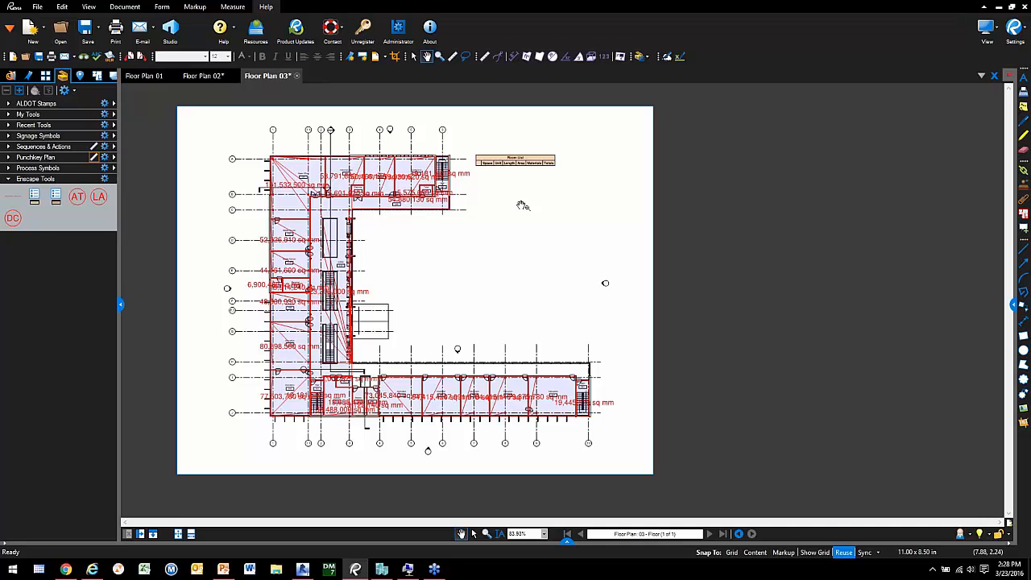
pyautogui.click(511, 159)
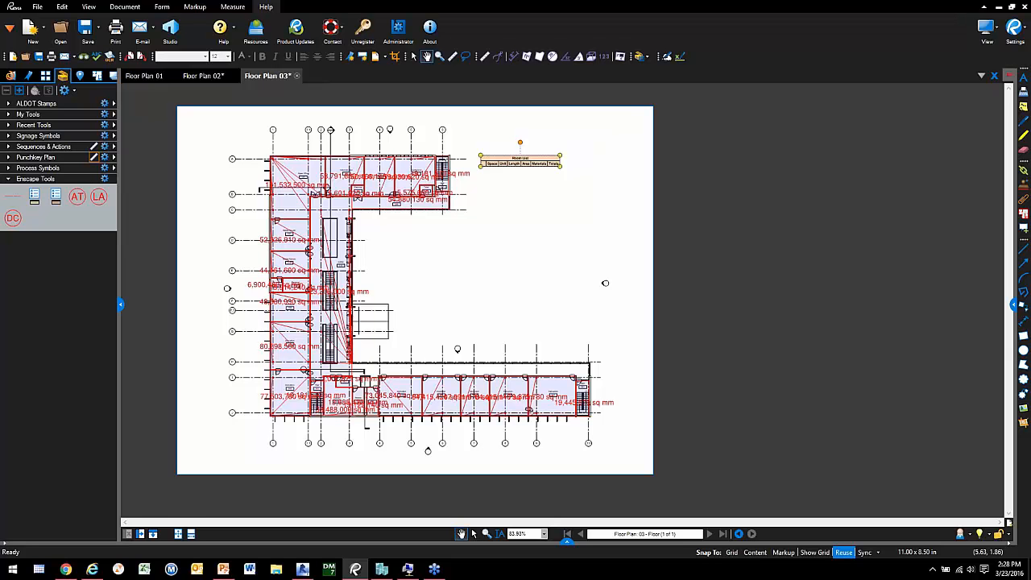
pyautogui.click(523, 270)
# Lasso all area measurements on Floor Plan 03, add them to the Room List legend, and clear the selection
pyautogui.click(465, 57)
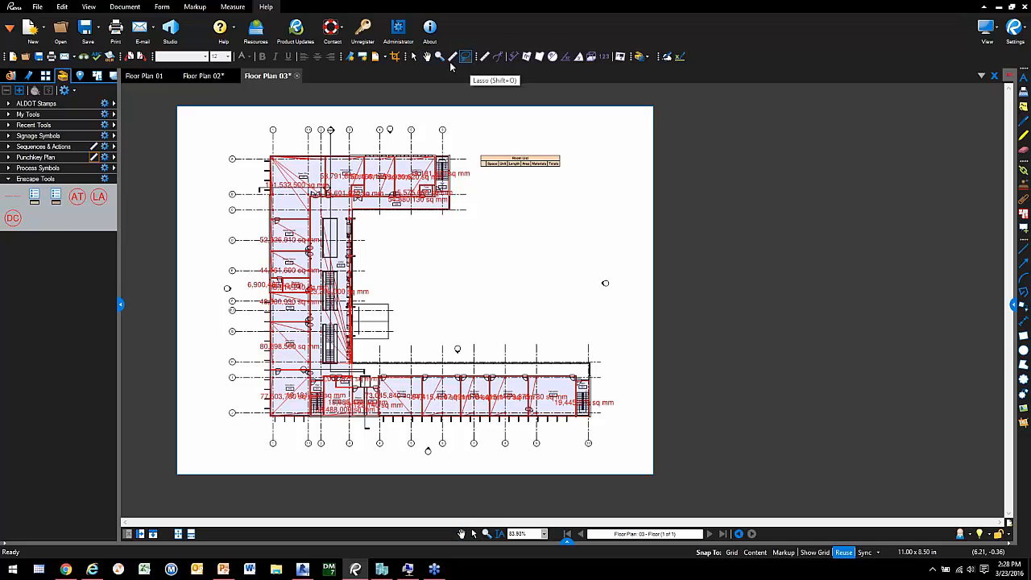
pyautogui.moveTo(250, 133)
pyautogui.mouseDown()
pyautogui.moveTo(451, 135)
pyautogui.moveTo(483, 173)
pyautogui.moveTo(501, 287)
pyautogui.moveTo(617, 345)
pyautogui.moveTo(541, 453)
pyautogui.mouseUp()
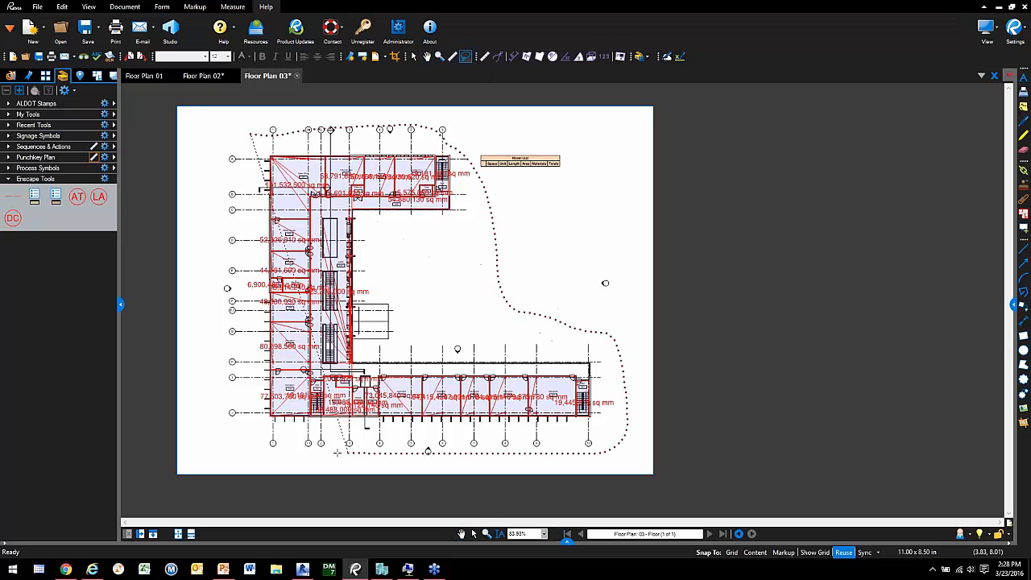
pyautogui.moveTo(208, 290); pyautogui.dragTo(211, 274)
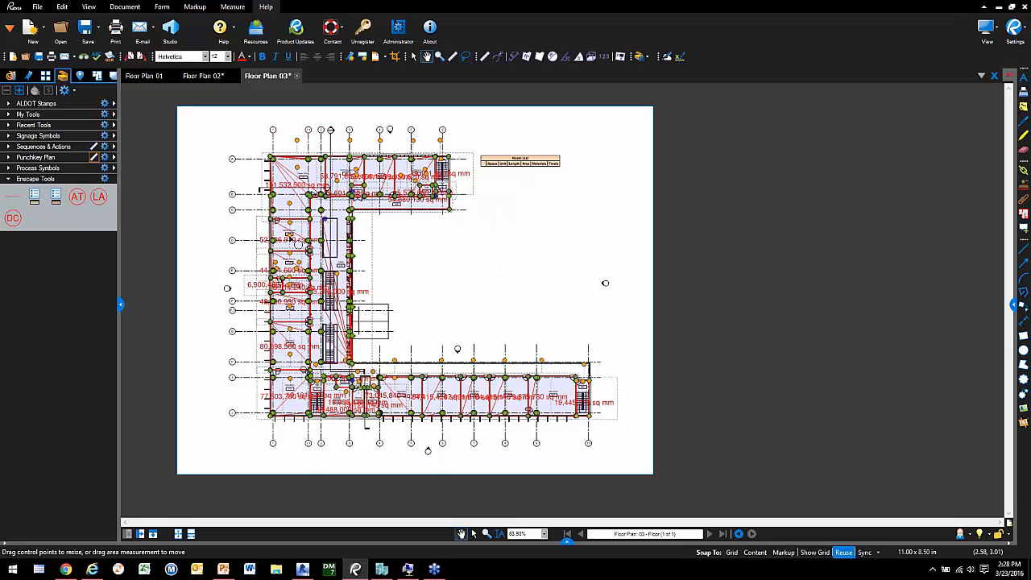
pyautogui.rightClick(309, 240)
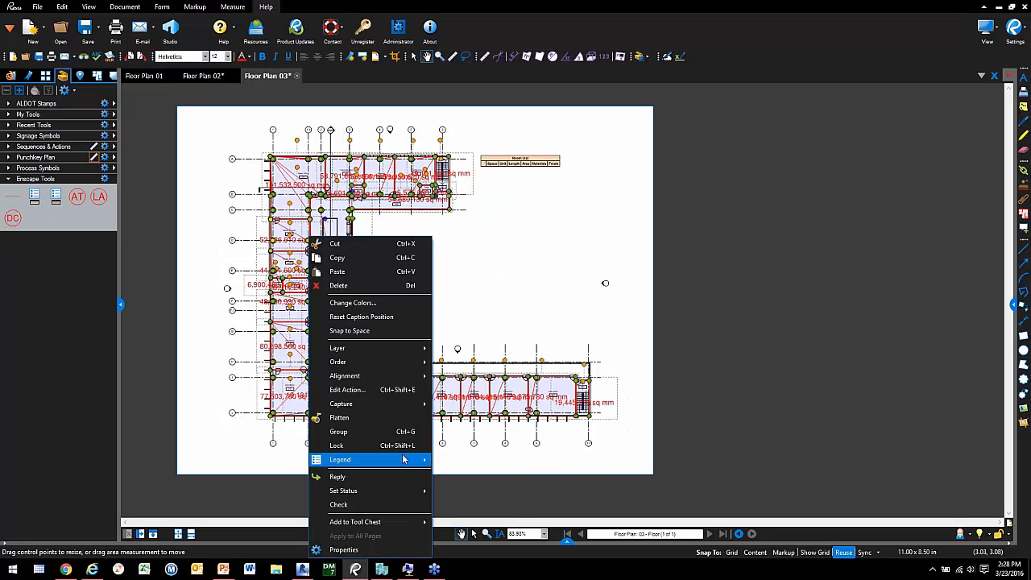
pyautogui.moveTo(403, 459)
pyautogui.click(496, 478)
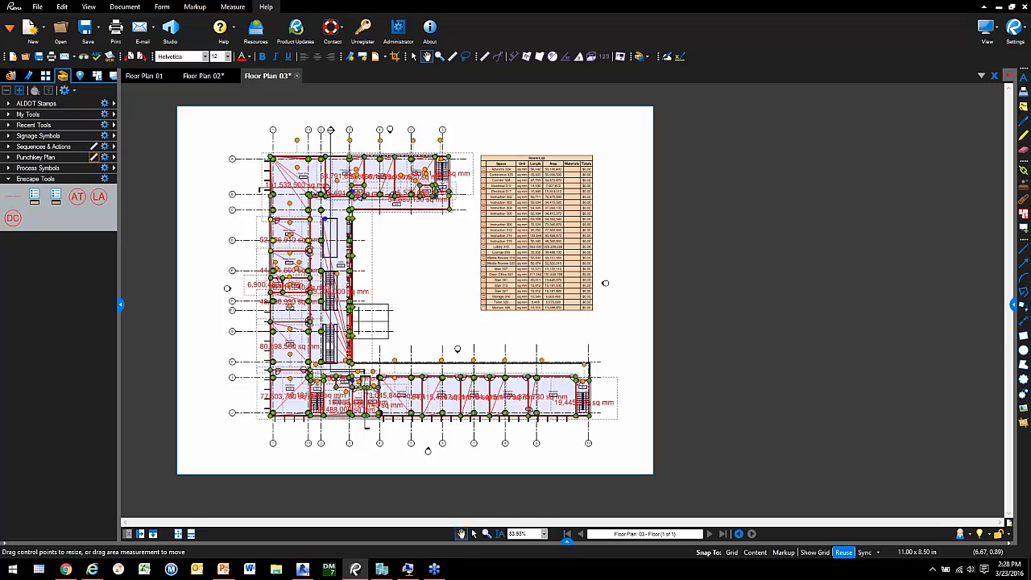
pyautogui.click(402, 264)
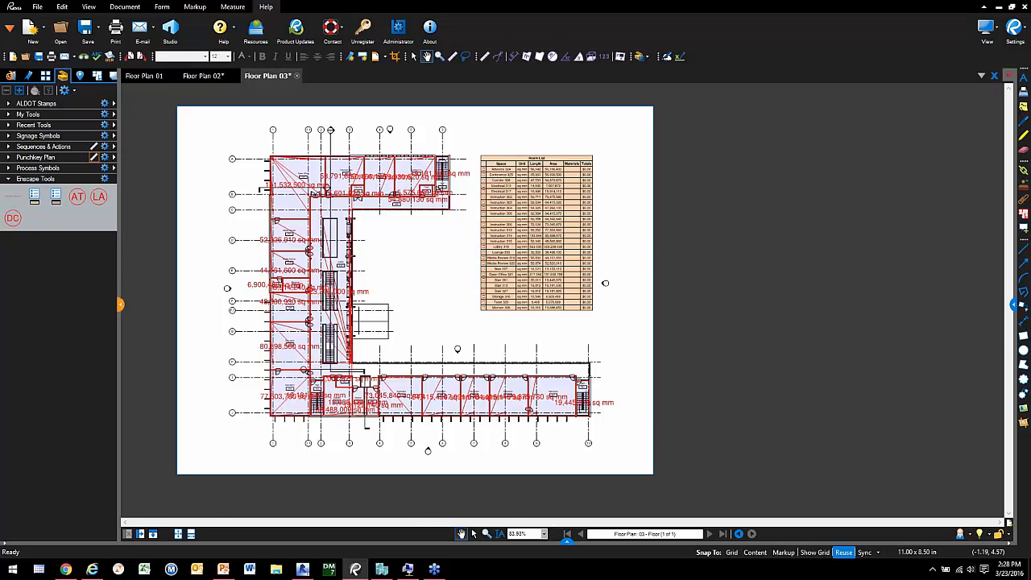
# Examine the Room List legend on Floor Plan 03 and compare its Materials and Totals columns with the legend on Floor Plan 02
pyautogui.moveTo(121, 306); pyautogui.dragTo(149, 304)
pyautogui.click(132, 76)
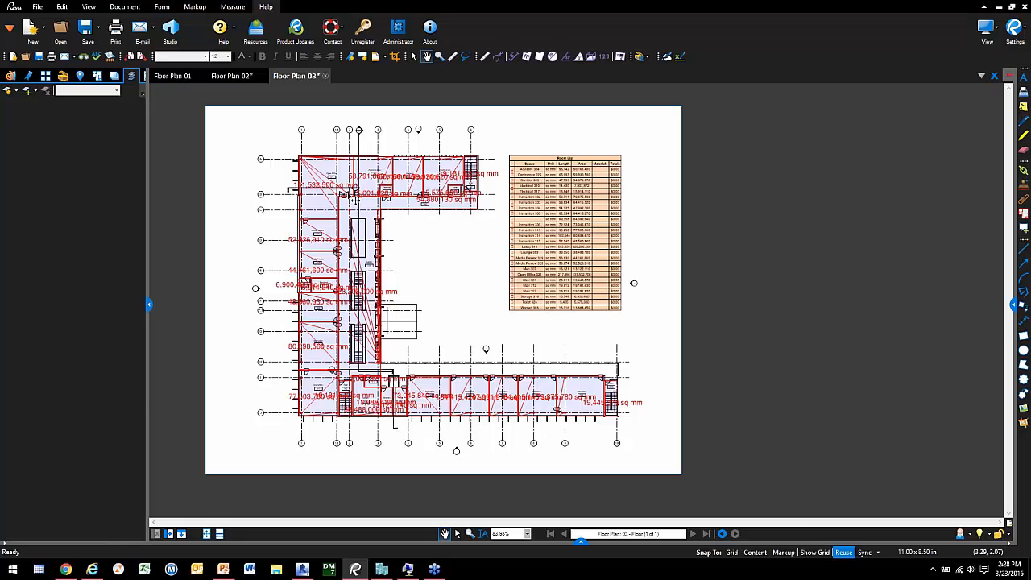
pyautogui.scroll(5, 592, 187)
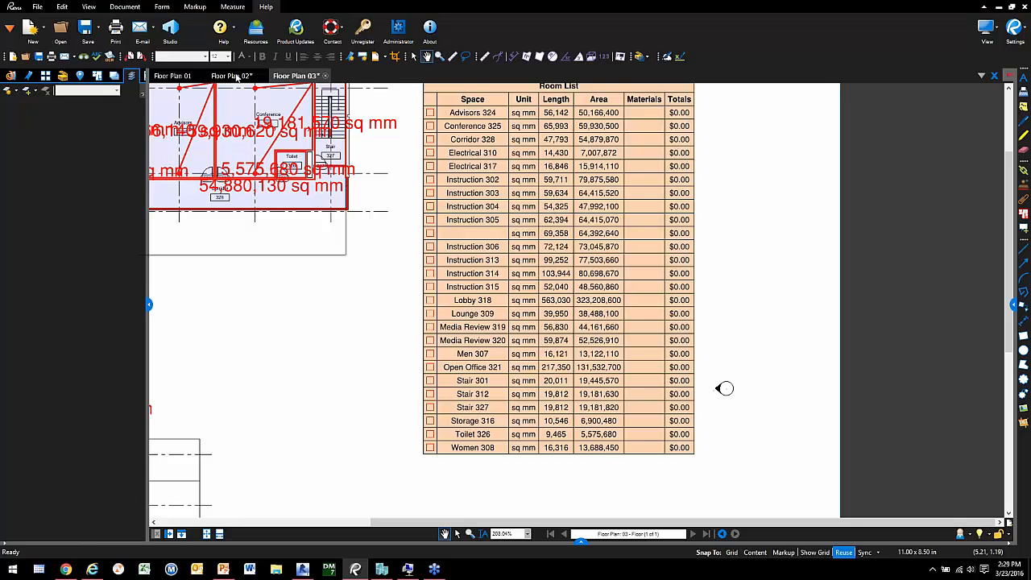
pyautogui.click(234, 77)
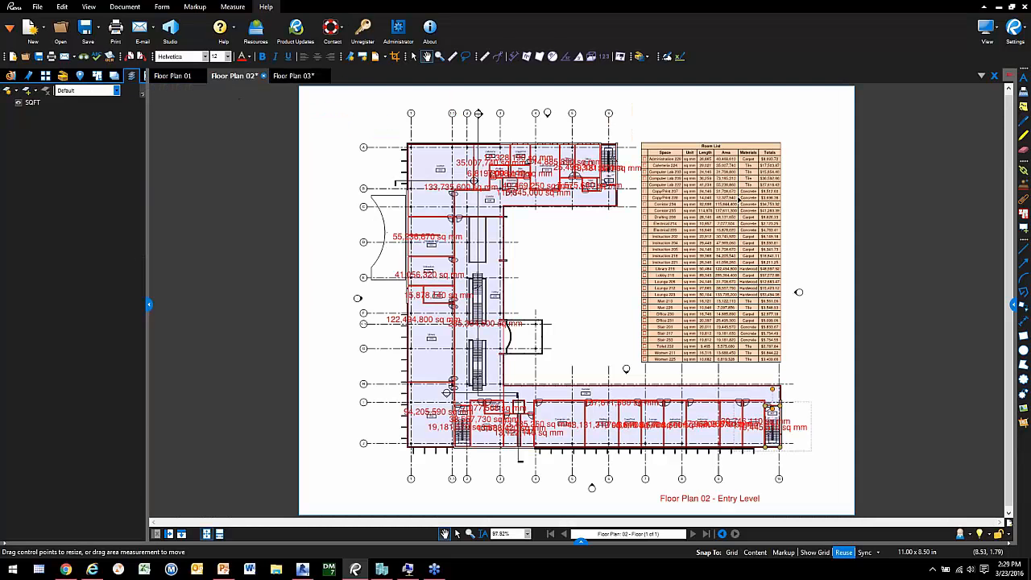
pyautogui.click(294, 76)
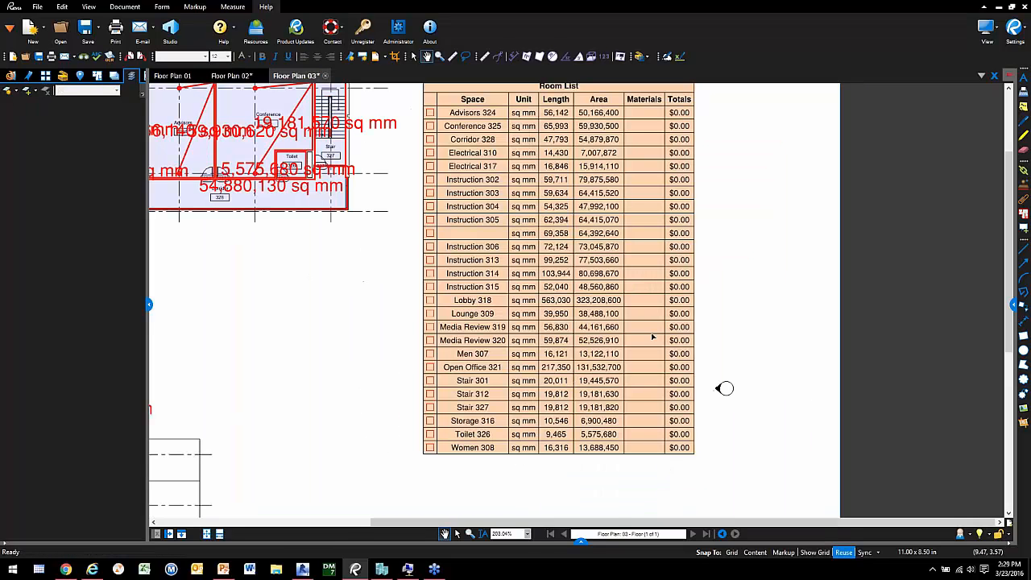
# Assign materials in the markups list: Hardwood for Corridor 328, Tile for Electrical 310 and Concrete for Electrical 317
pyautogui.click(581, 545)
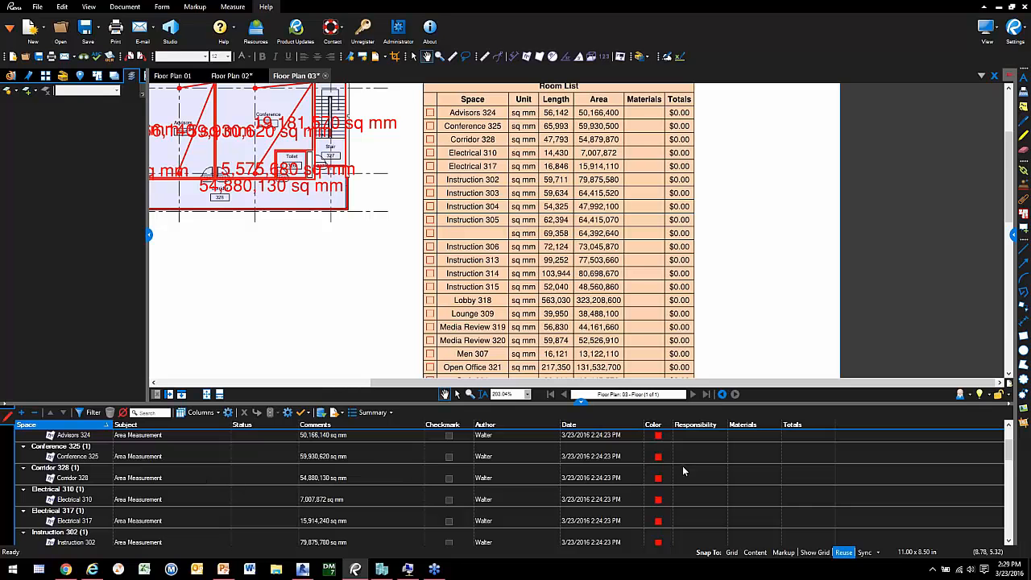
pyautogui.click(739, 483)
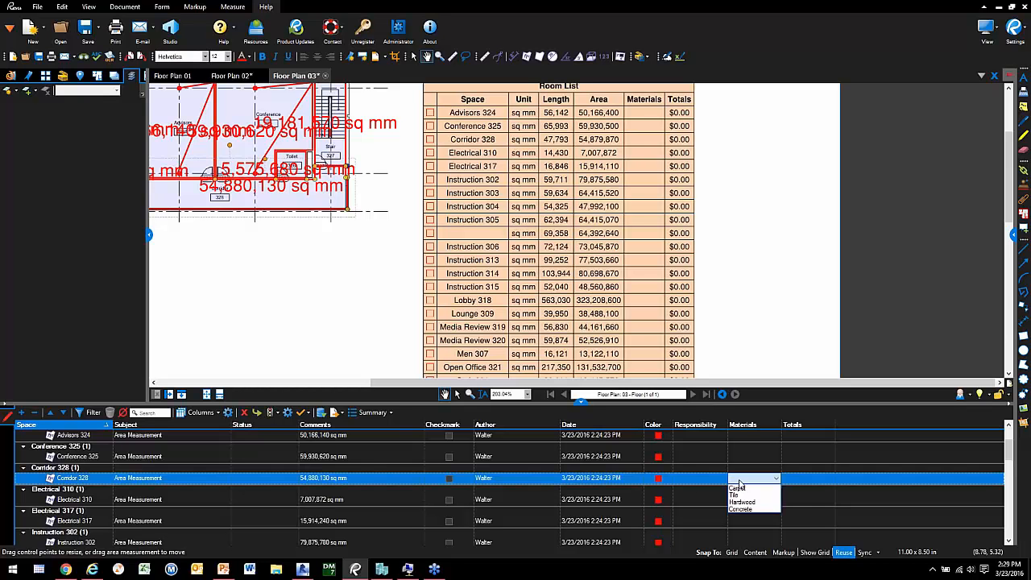
pyautogui.click(741, 502)
pyautogui.click(734, 500)
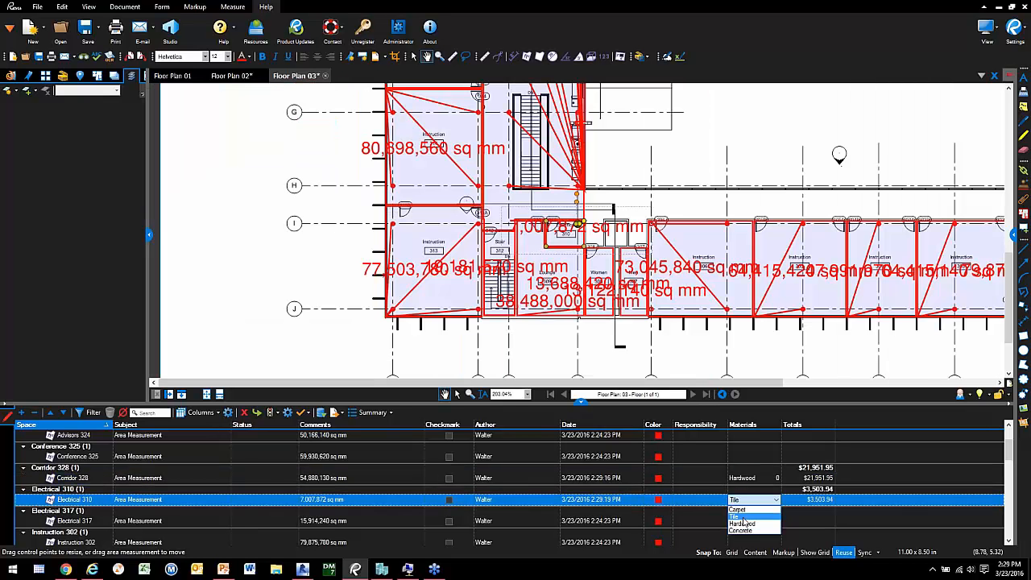
pyautogui.click(736, 517)
pyautogui.click(736, 522)
pyautogui.click(735, 522)
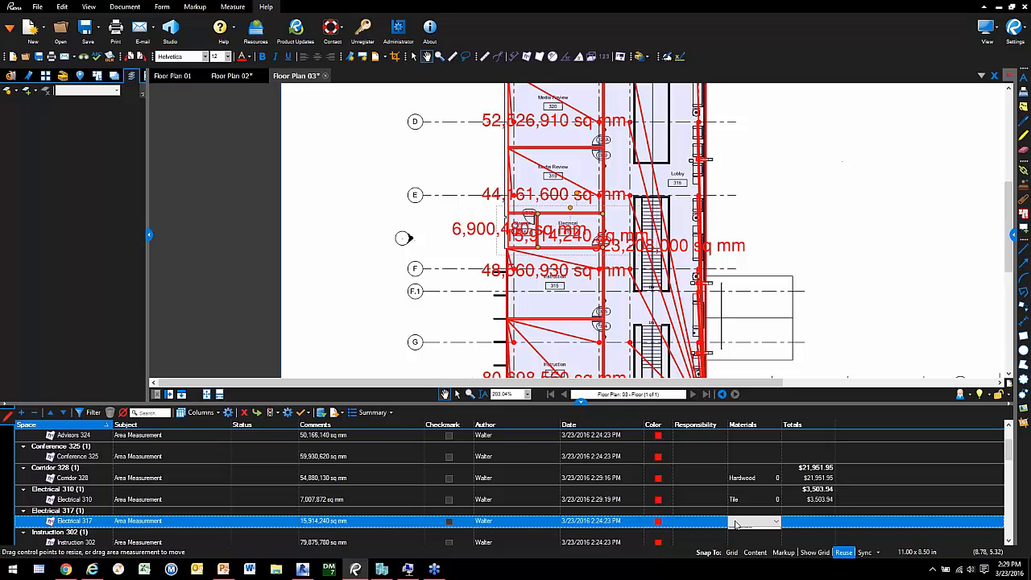
pyautogui.click(737, 522)
pyautogui.click(742, 554)
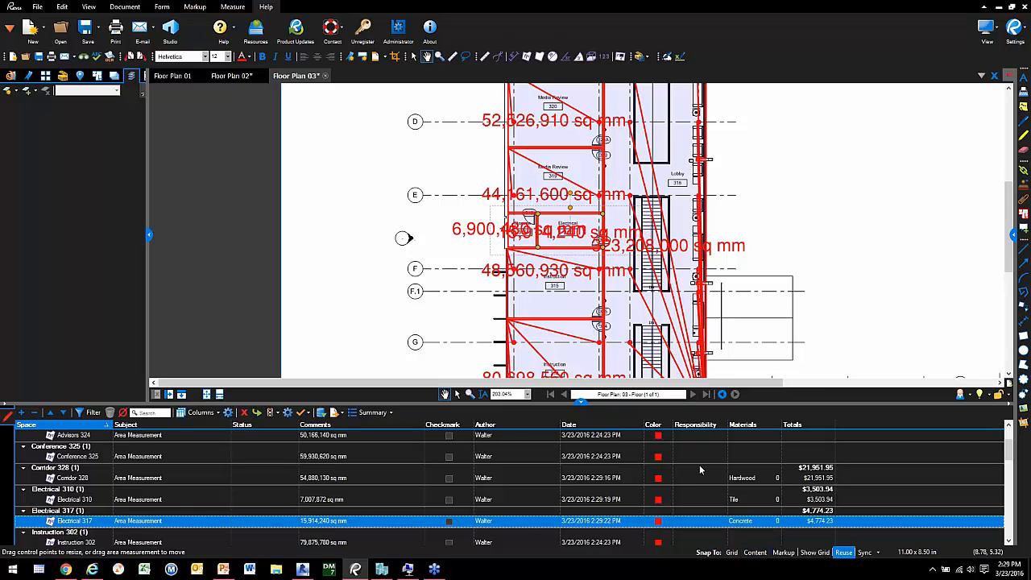
pyautogui.click(691, 470)
pyautogui.click(701, 470)
pyautogui.click(879, 106)
# Examine the Materials and Totals entries for Corridor 328, Electrical 310 and Electrical 317 in the Room List legend
pyautogui.scroll(-5, 872, 165)
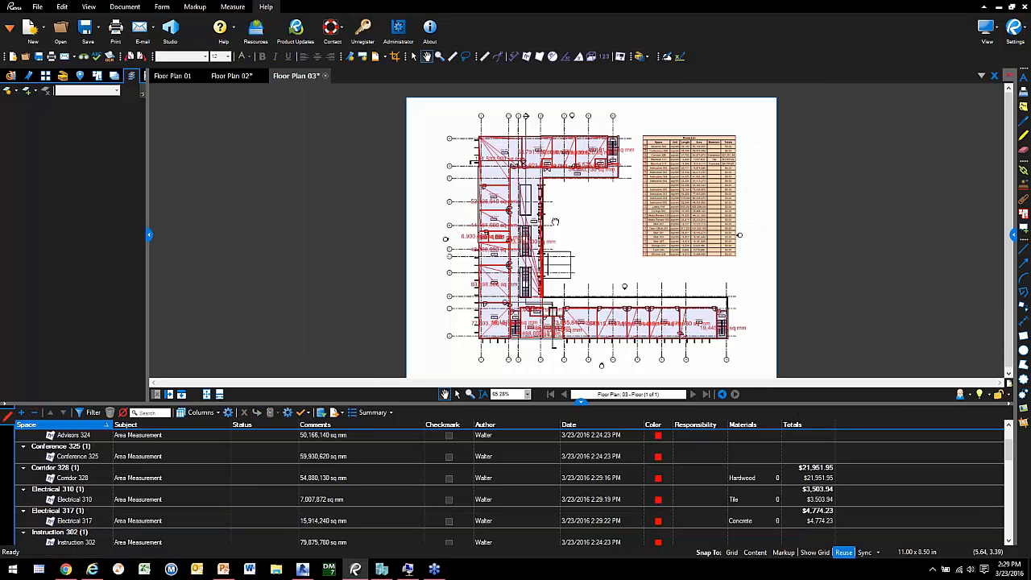
pyautogui.scroll(6, 629, 183)
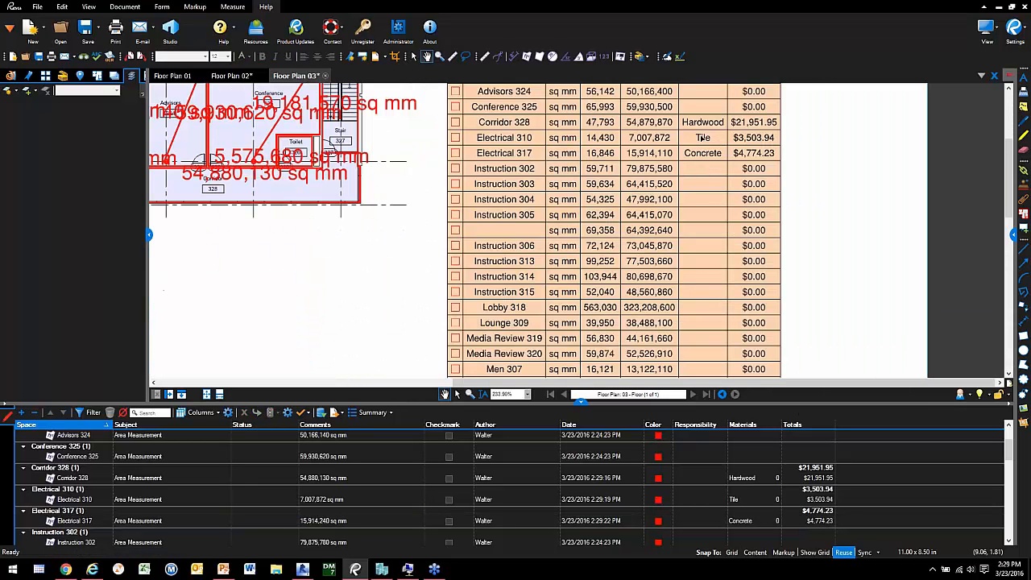
pyautogui.moveTo(891, 139); pyautogui.dragTo(859, 198)
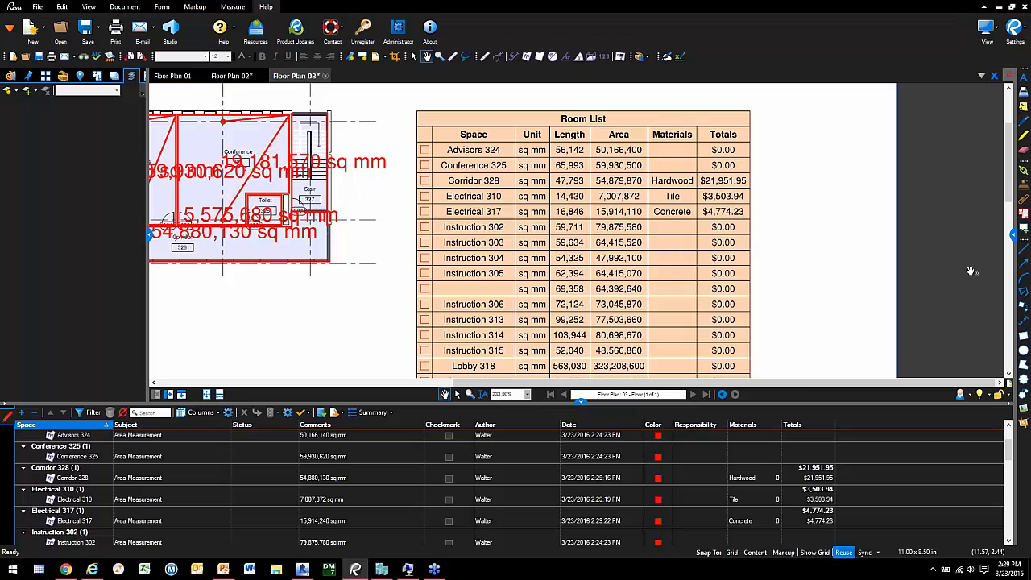
pyautogui.click(691, 175)
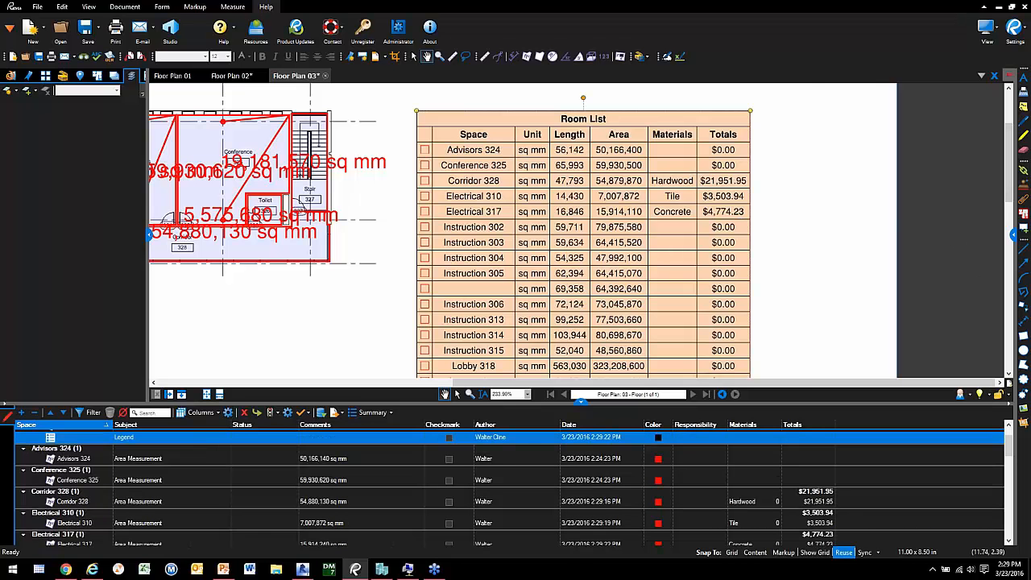
# Show the markup properties, hide the markups list, deselect the Room List legend and bring the whole Floor Plan 03 into view
pyautogui.click(1015, 236)
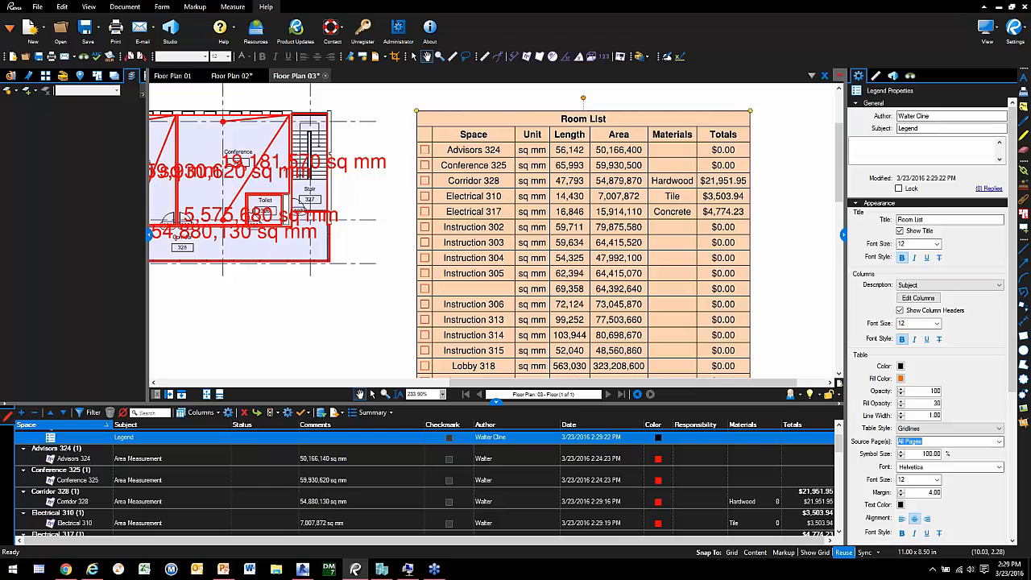
pyautogui.click(496, 405)
pyautogui.click(328, 358)
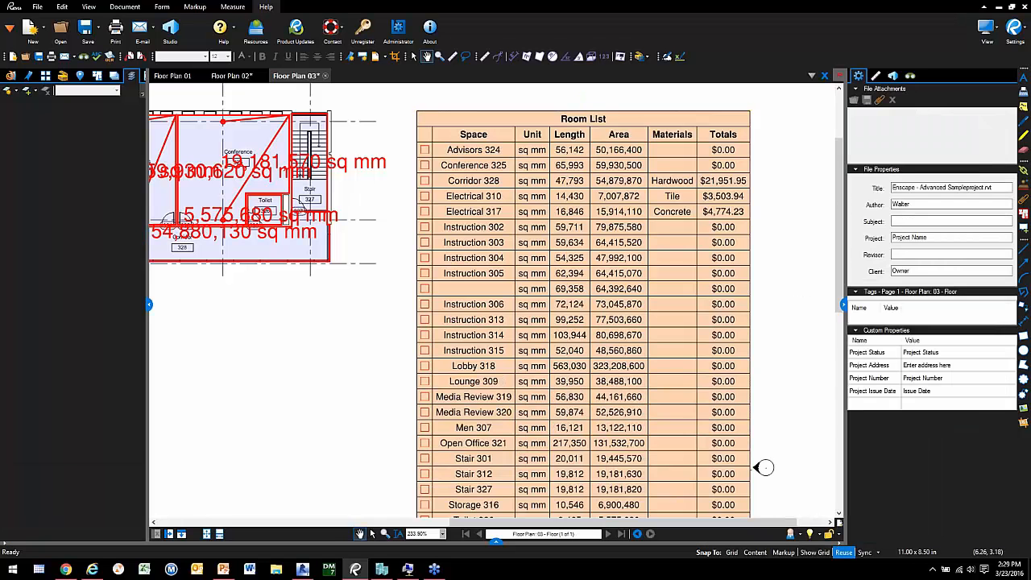
pyautogui.scroll(-3, 328, 358)
pyautogui.moveTo(260, 339)
pyautogui.mouseDown()
pyautogui.moveTo(499, 212)
pyautogui.moveTo(471, 245)
pyautogui.mouseUp()
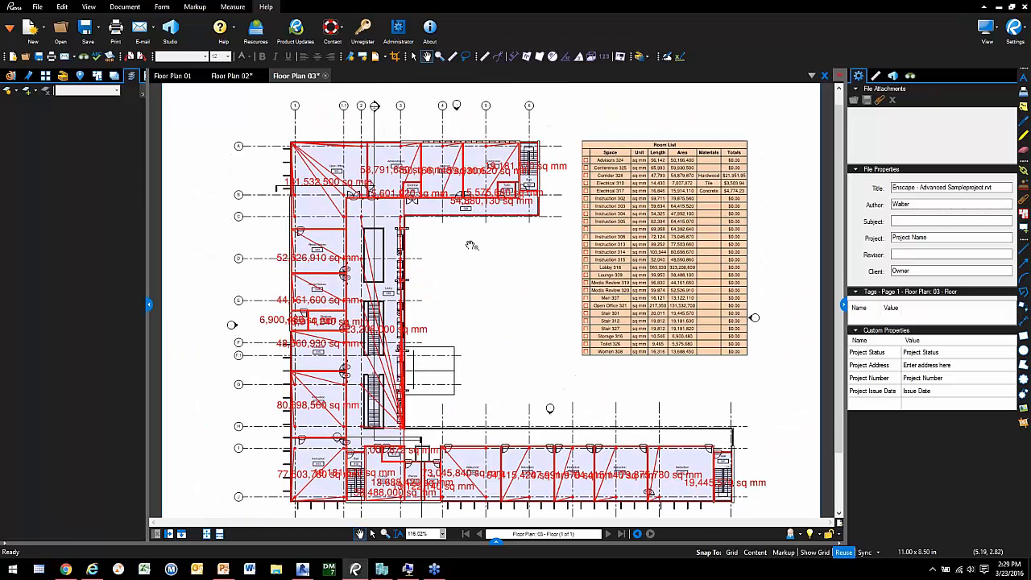
# Lasso all area measurements on Floor Plan 03, assign them to a new layer named sqft, and hide that layer
pyautogui.click(464, 56)
pyautogui.moveTo(521, 120)
pyautogui.mouseDown()
pyautogui.moveTo(559, 125)
pyautogui.moveTo(576, 233)
pyautogui.moveTo(660, 402)
pyautogui.moveTo(779, 495)
pyautogui.moveTo(234, 483)
pyautogui.moveTo(232, 101)
pyautogui.mouseUp()
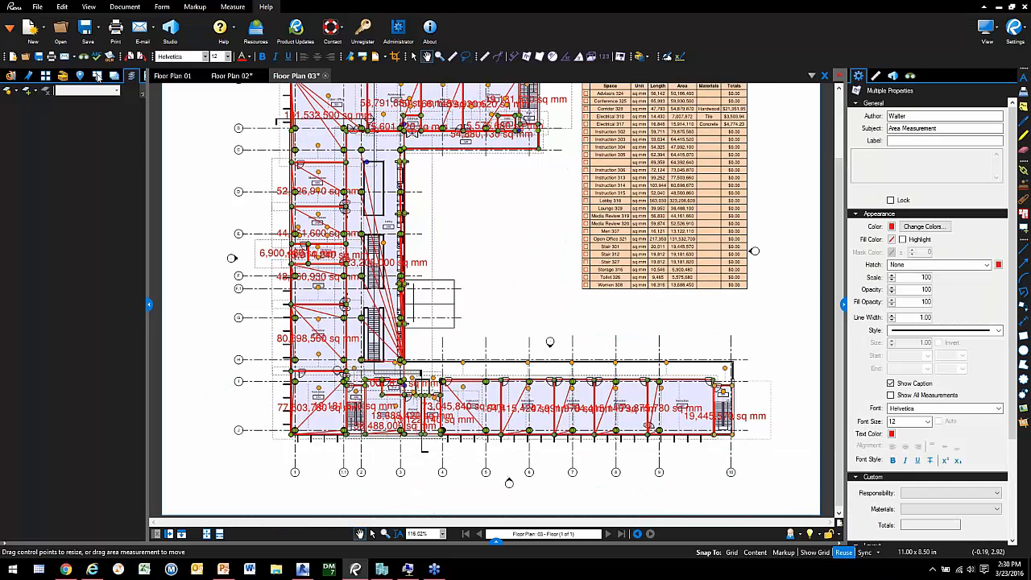
pyautogui.rightClick(344, 193)
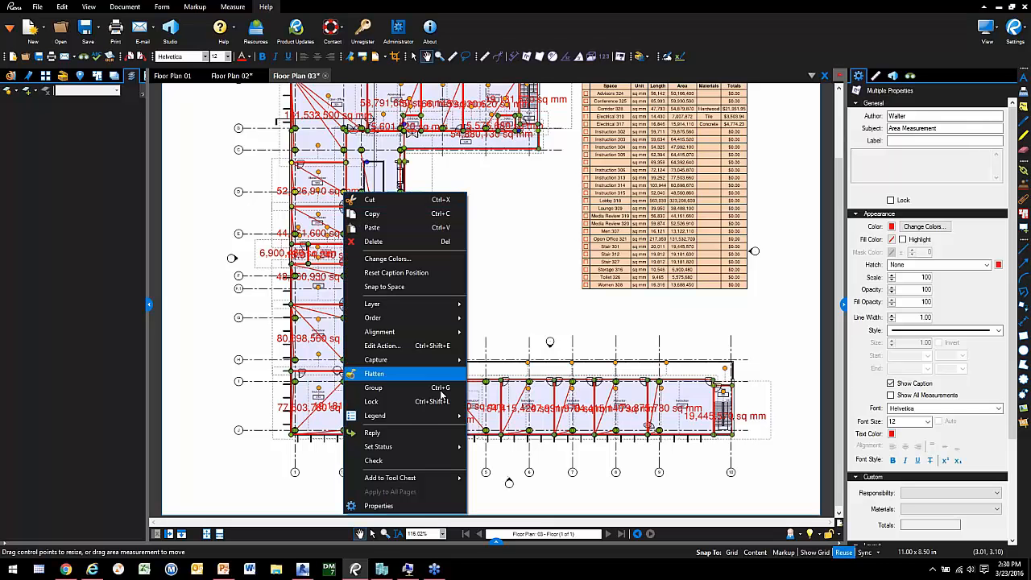
pyautogui.moveTo(440, 307)
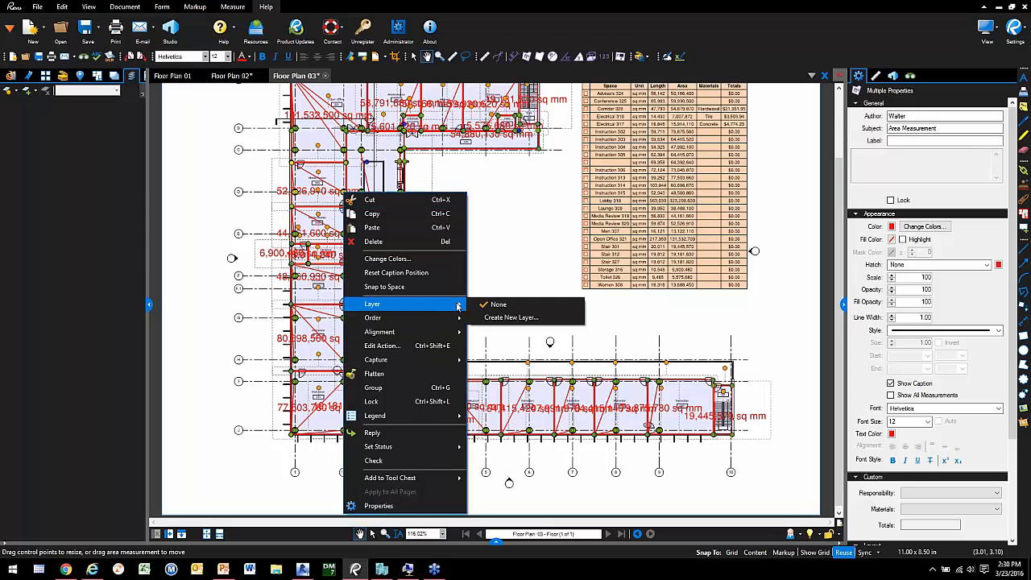
pyautogui.click(511, 315)
pyautogui.write('sqf')
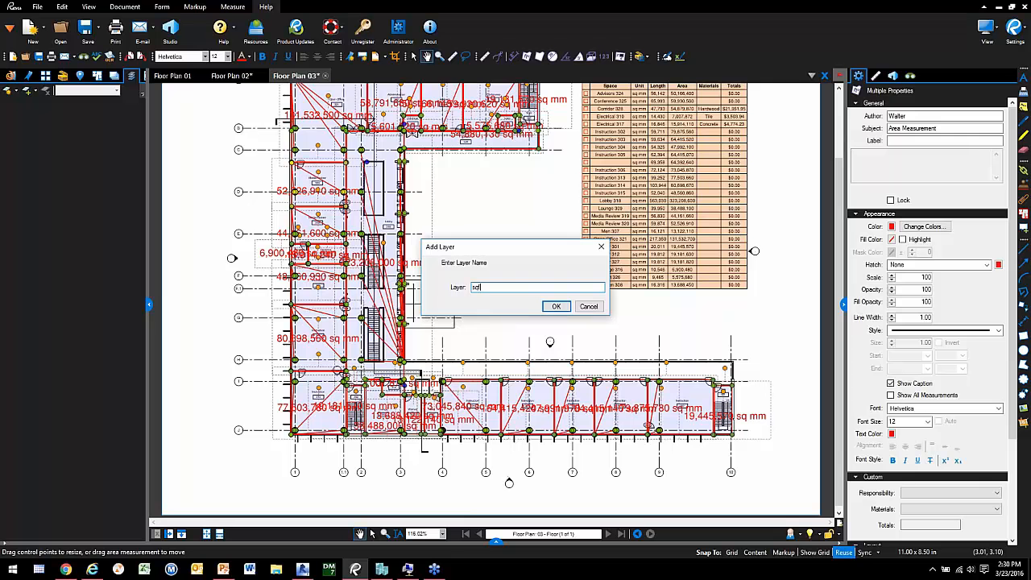
pyautogui.write('t')
pyautogui.press('Return')
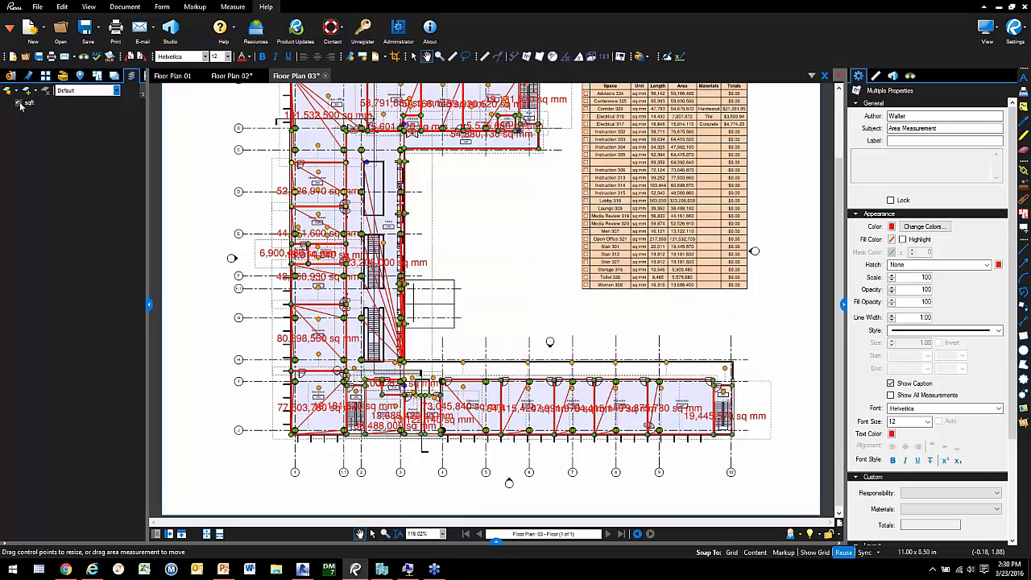
pyautogui.click(20, 103)
pyautogui.moveTo(202, 163)
pyautogui.mouseDown()
pyautogui.moveTo(206, 217)
pyautogui.moveTo(197, 196)
pyautogui.mouseUp()
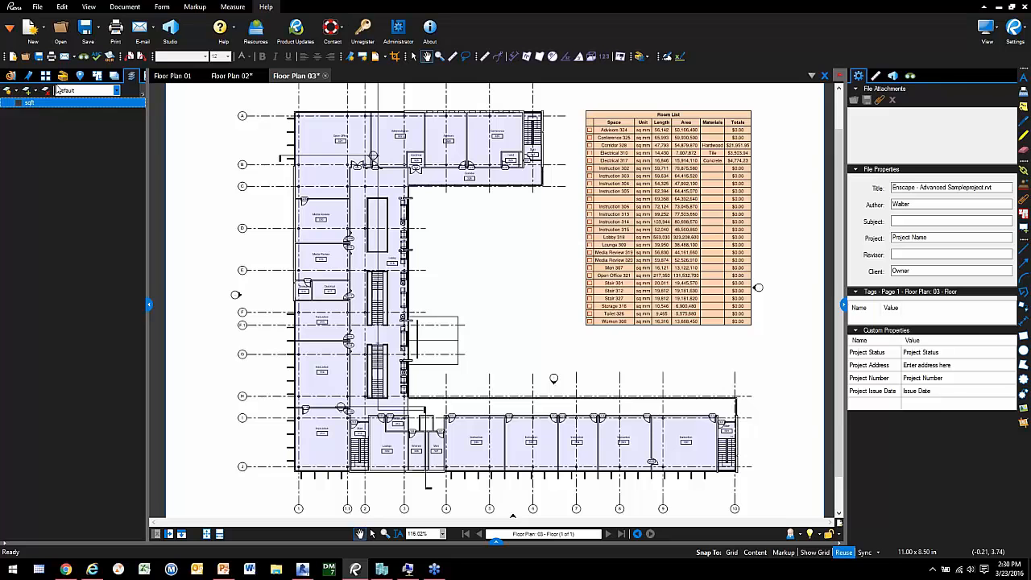
# Place DC (Door closer adjust) symbols from the Punchkey Plan tool set in Media Review 320, Instruction 315 and Instruction 306
pyautogui.click(63, 75)
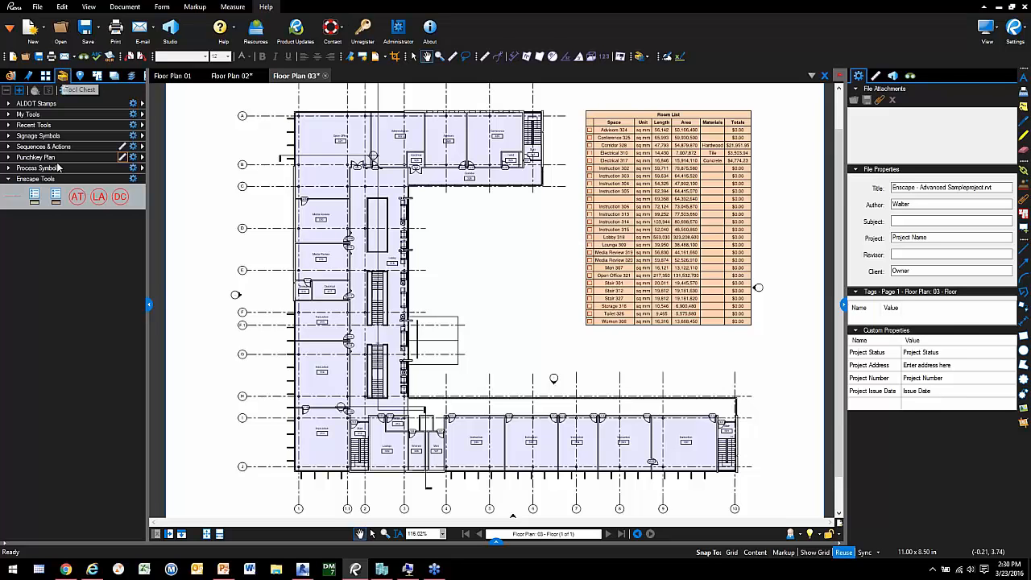
pyautogui.click(7, 178)
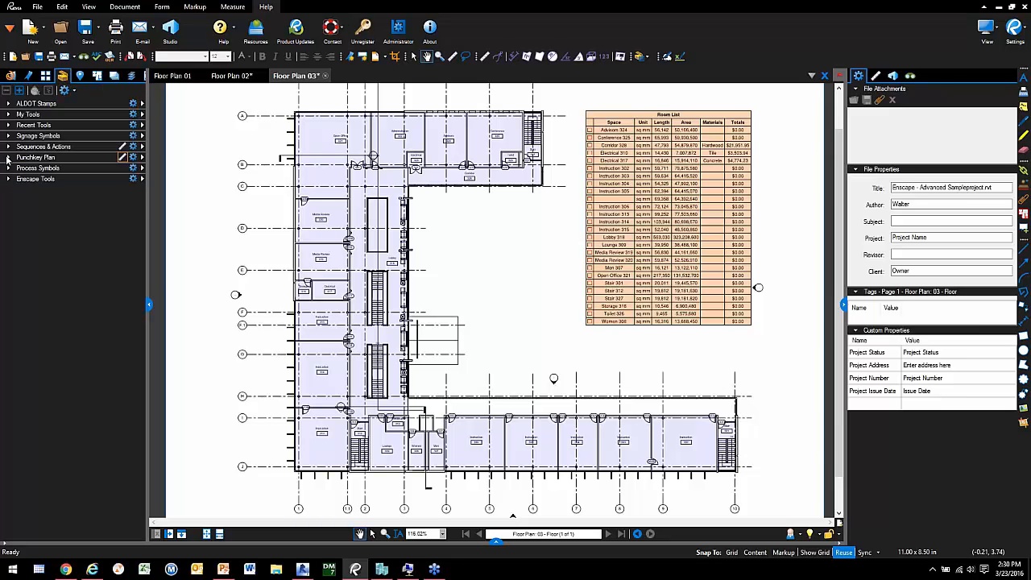
pyautogui.click(8, 157)
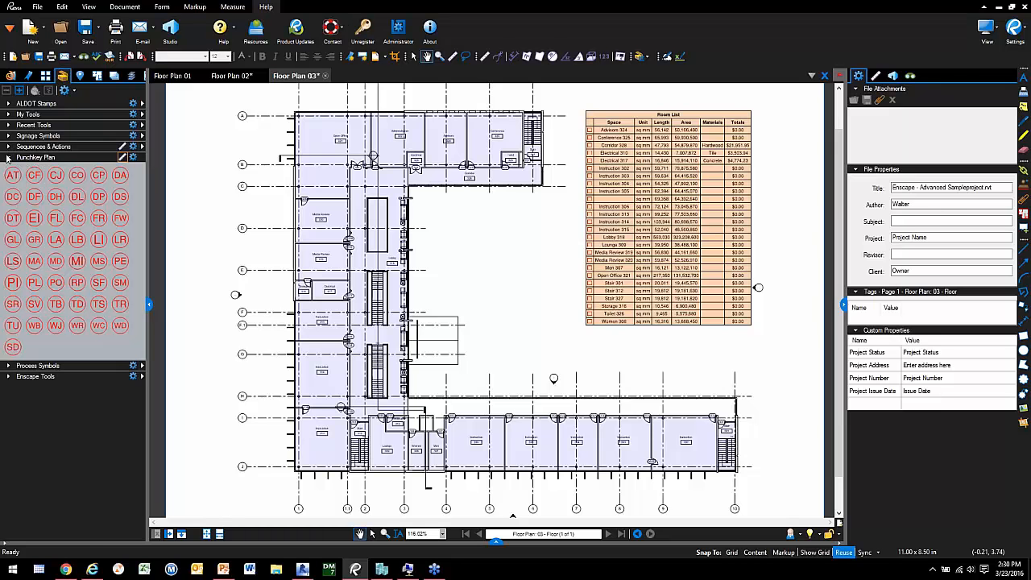
pyautogui.click(13, 197)
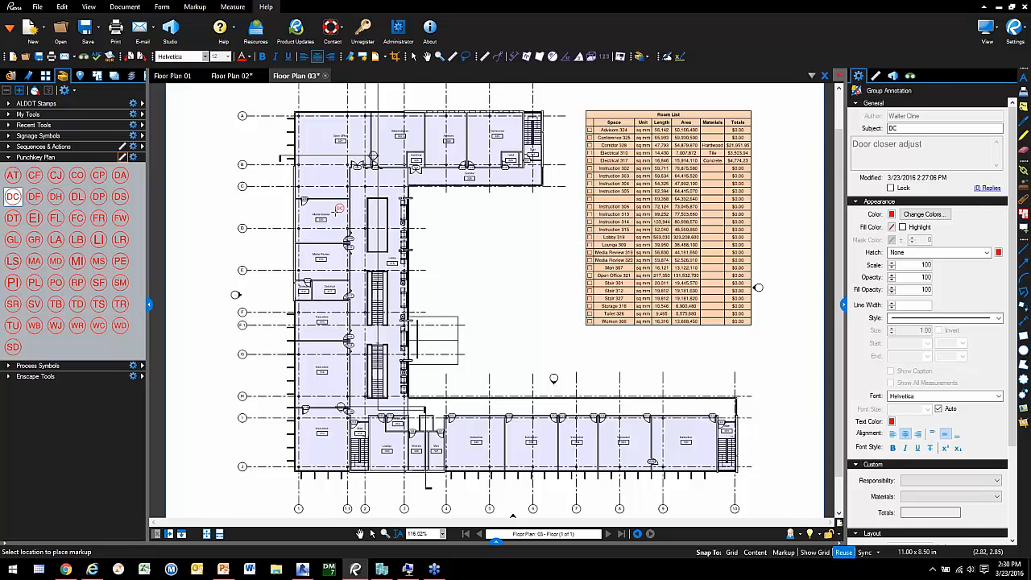
pyautogui.click(337, 207)
pyautogui.click(337, 331)
# Place WJ (Wall tape joint visible needs further work) symbols in Instruction 314, Open Office 321 and Advisors 324
pyautogui.click(56, 326)
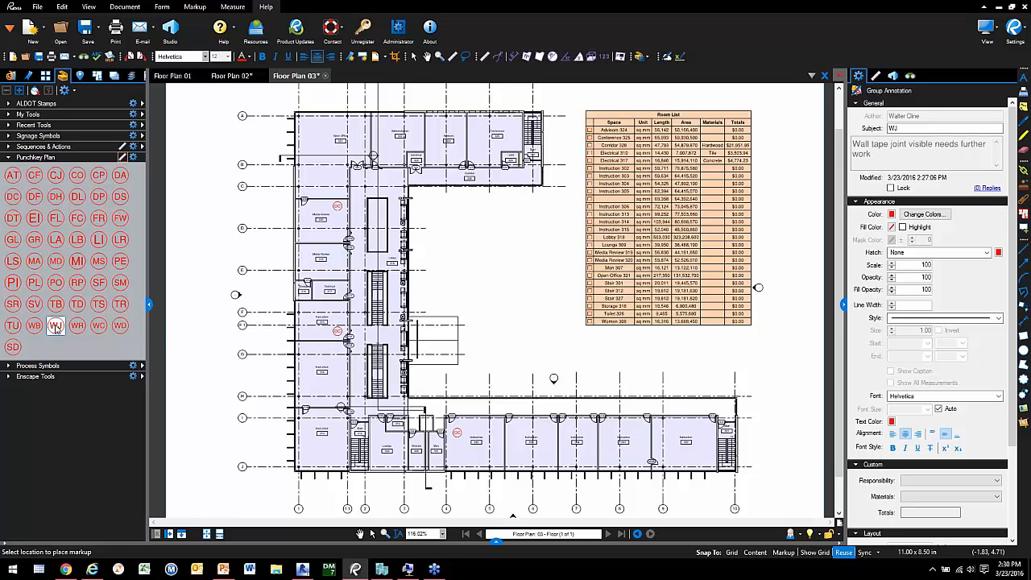
pyautogui.click(336, 383)
pyautogui.click(313, 130)
pyautogui.click(437, 127)
pyautogui.press('Escape')
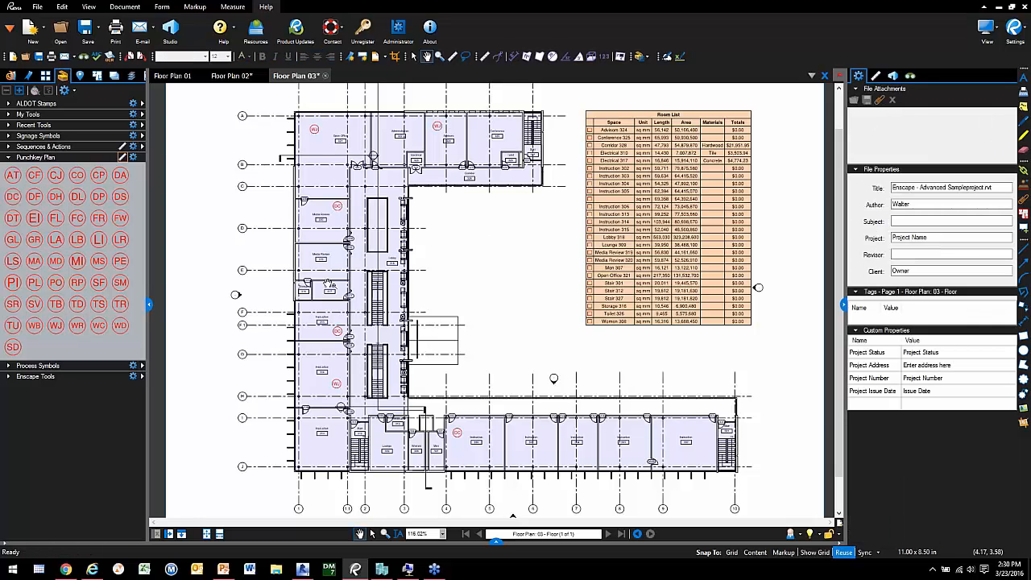
# Place the PUNCH LIST legend from the Enscape Tools set in the blank area between the floor plan and the Room List
pyautogui.click(9, 157)
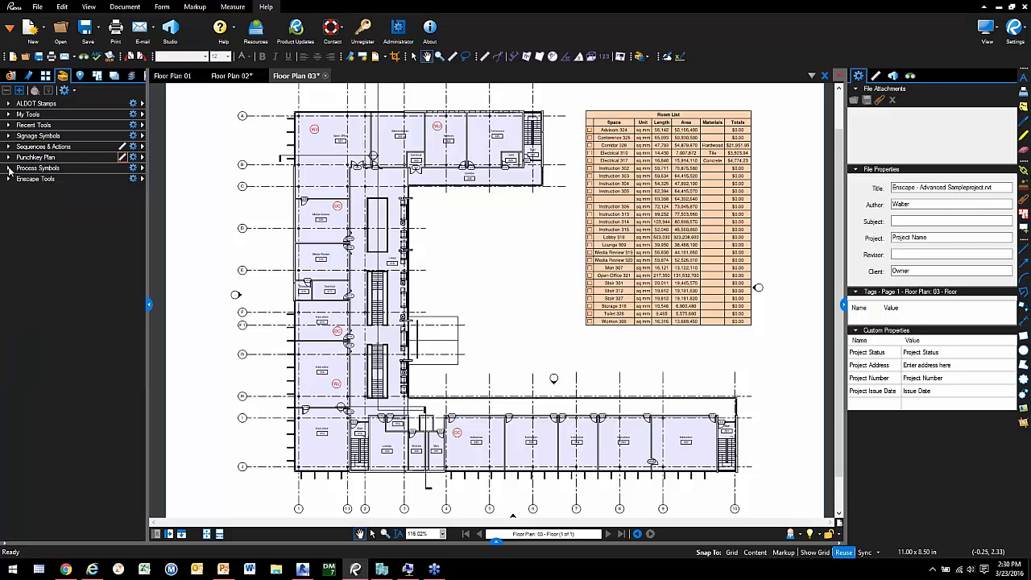
pyautogui.click(7, 179)
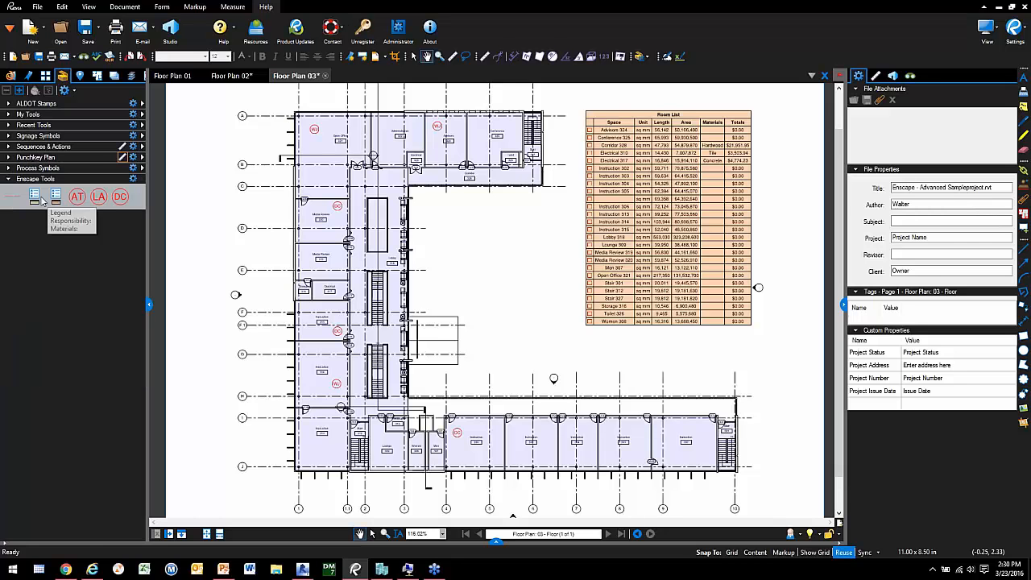
pyautogui.click(34, 197)
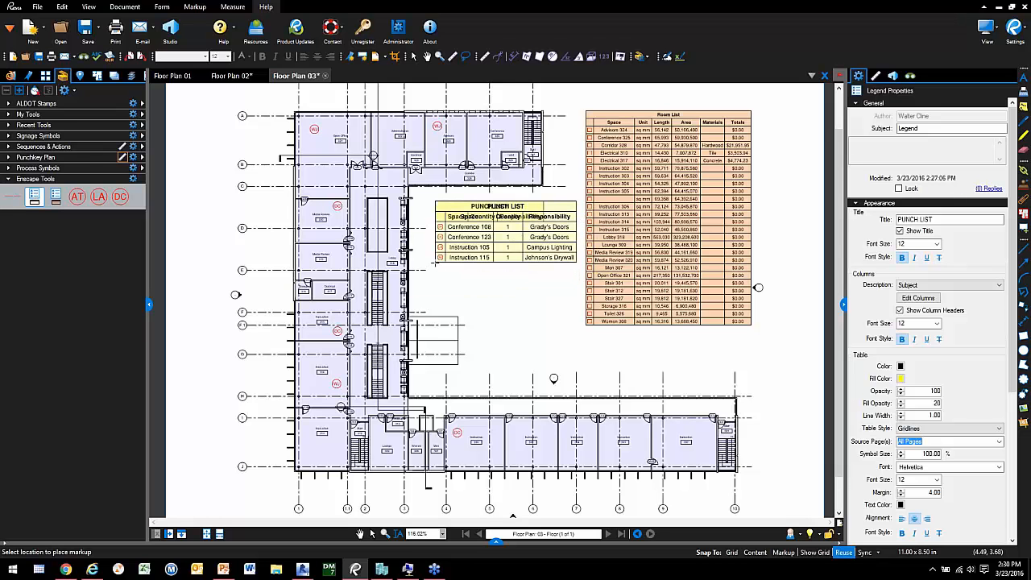
pyautogui.click(435, 260)
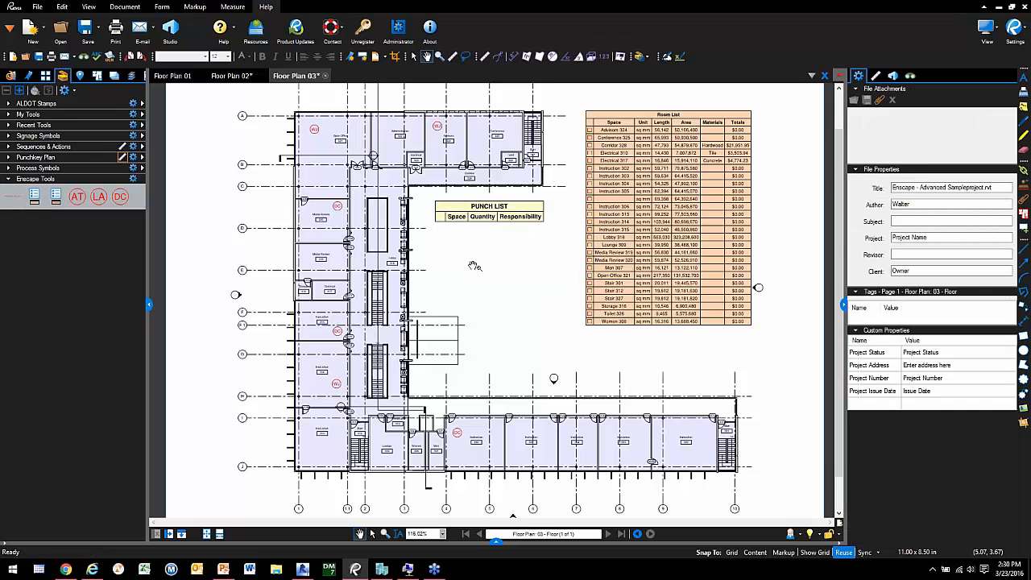
# Lasso all DC and WJ punch symbols on the floor plan and add them to the PUNCH LIST legend
pyautogui.click(464, 56)
pyautogui.moveTo(285, 105)
pyautogui.mouseDown()
pyautogui.moveTo(383, 101)
pyautogui.moveTo(483, 131)
pyautogui.moveTo(402, 161)
pyautogui.moveTo(395, 266)
pyautogui.moveTo(406, 346)
pyautogui.moveTo(507, 414)
pyautogui.moveTo(267, 378)
pyautogui.moveTo(274, 354)
pyautogui.mouseUp()
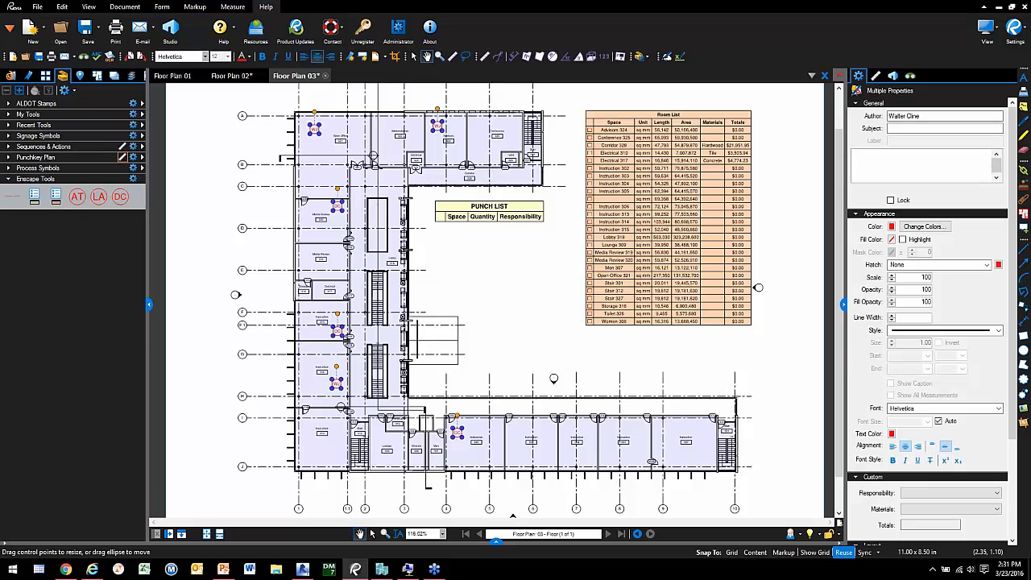
pyautogui.rightClick(315, 132)
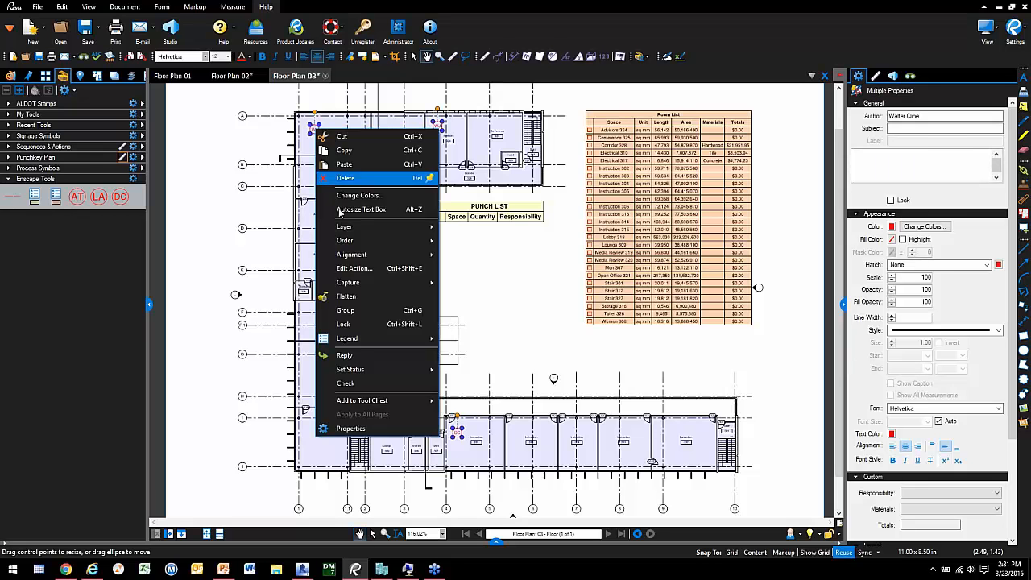
pyautogui.moveTo(395, 339)
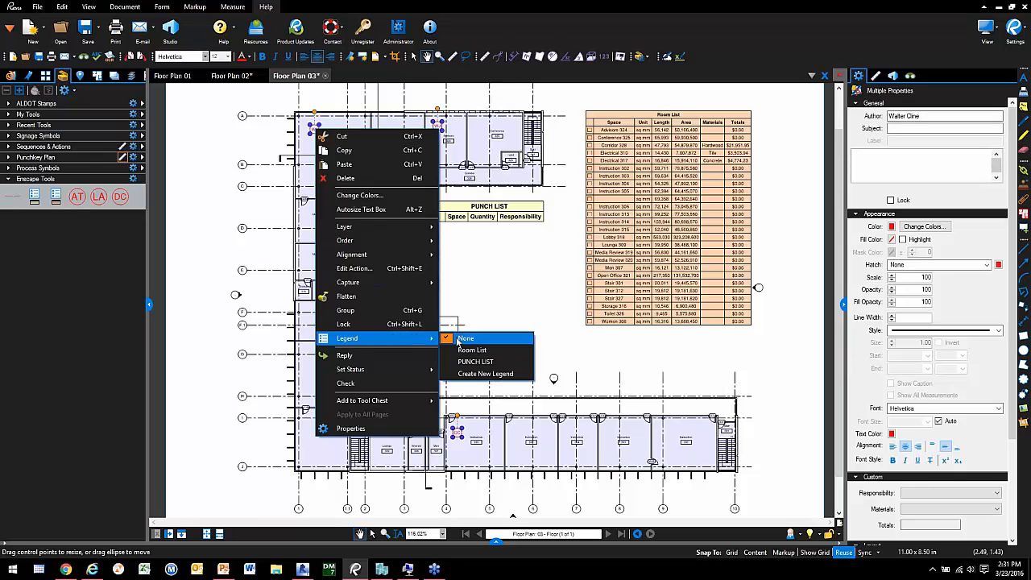
pyautogui.click(483, 362)
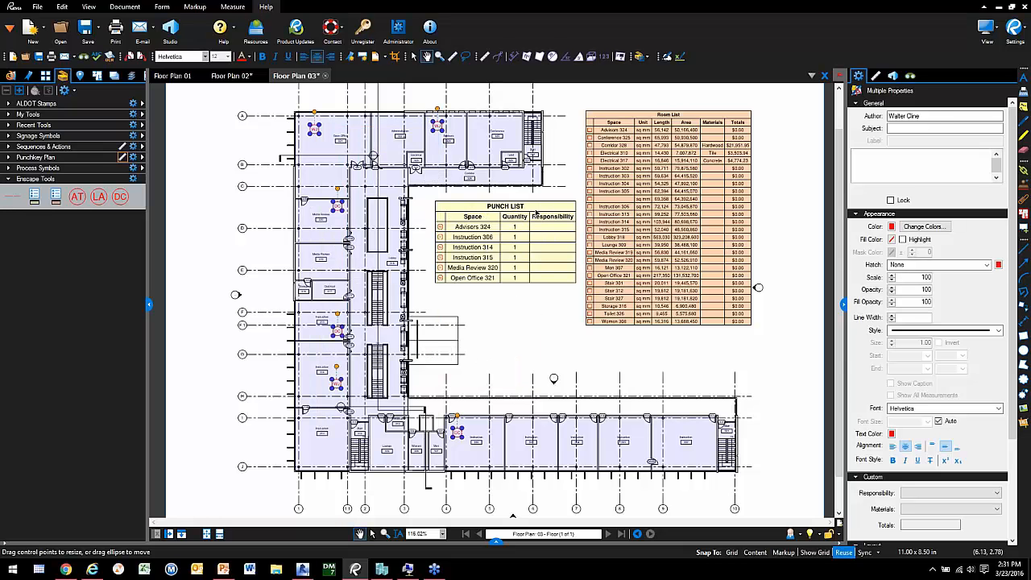
pyautogui.click(563, 262)
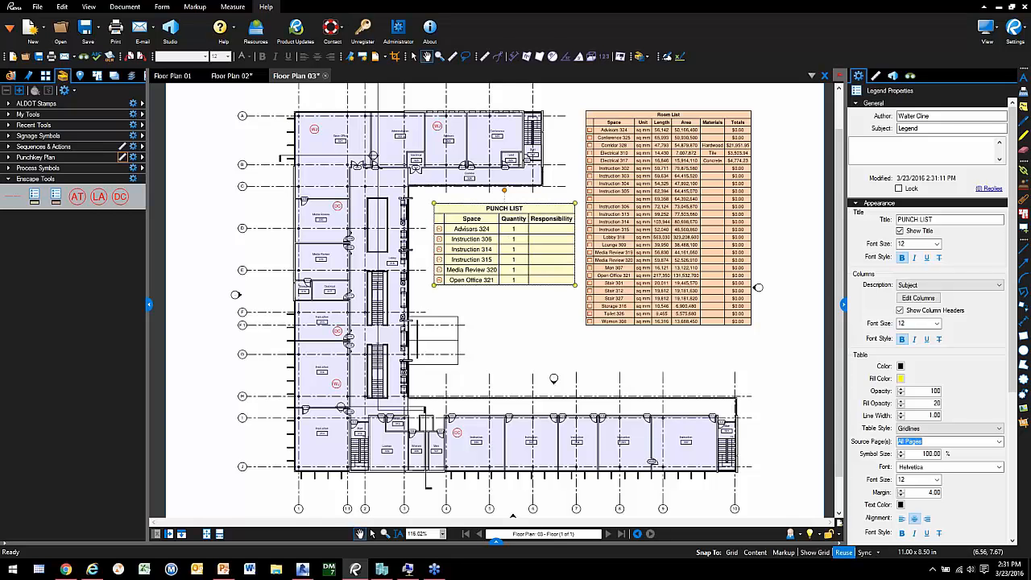
# Set the Responsibility of the WJ markup in Advisors 324 to Johnson's Drywall in the markups list
pyautogui.click(495, 543)
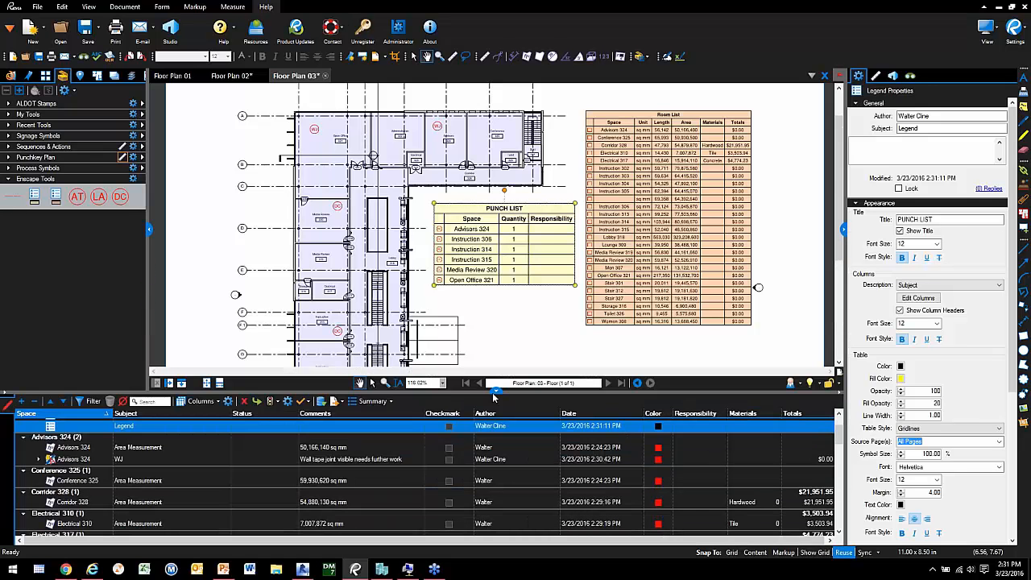
pyautogui.click(680, 462)
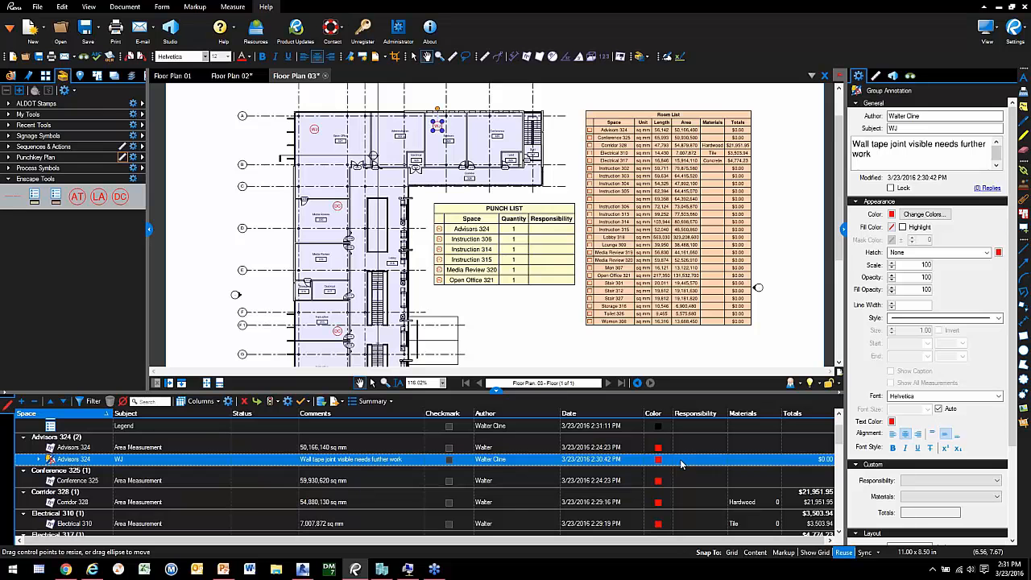
pyautogui.click(680, 461)
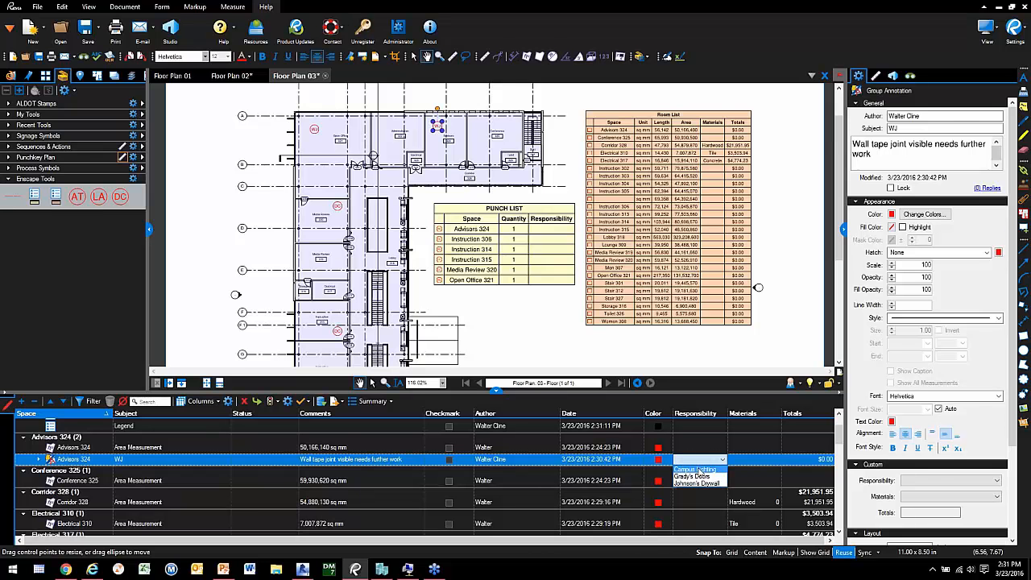
pyautogui.click(699, 483)
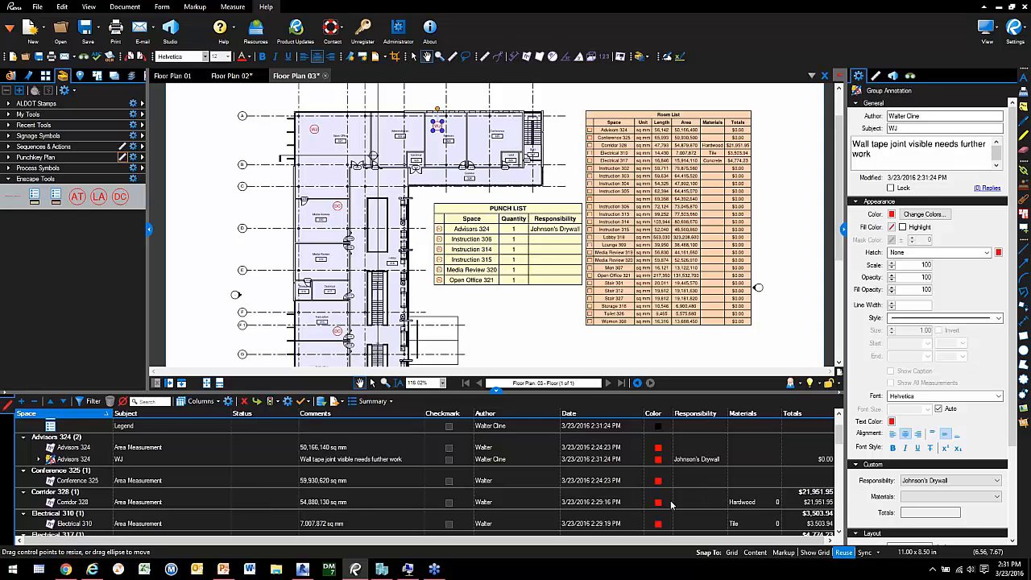
# Set the Responsibility of the DC markup in Instruction 315 to Grady's Doors, hide the markups list and clear the selection
pyautogui.scroll(-10, 431, 488)
pyautogui.scroll(3, 330, 469)
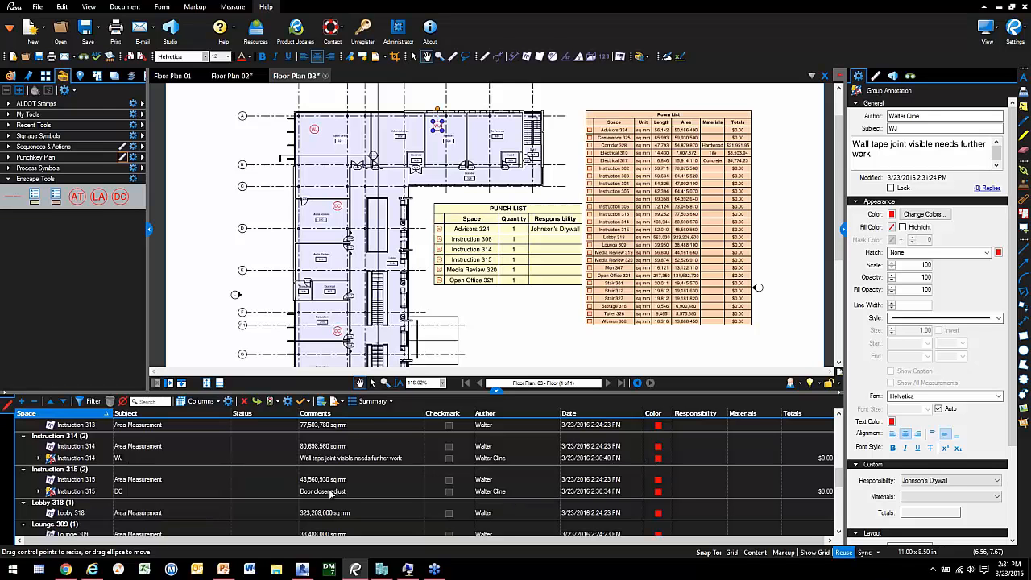
pyautogui.click(683, 494)
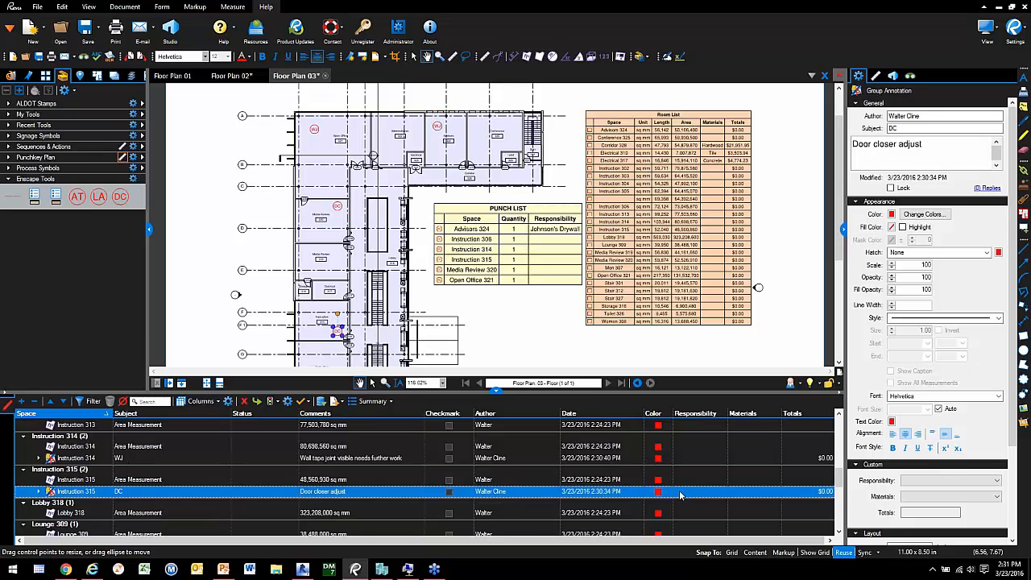
pyautogui.click(683, 492)
pyautogui.click(691, 509)
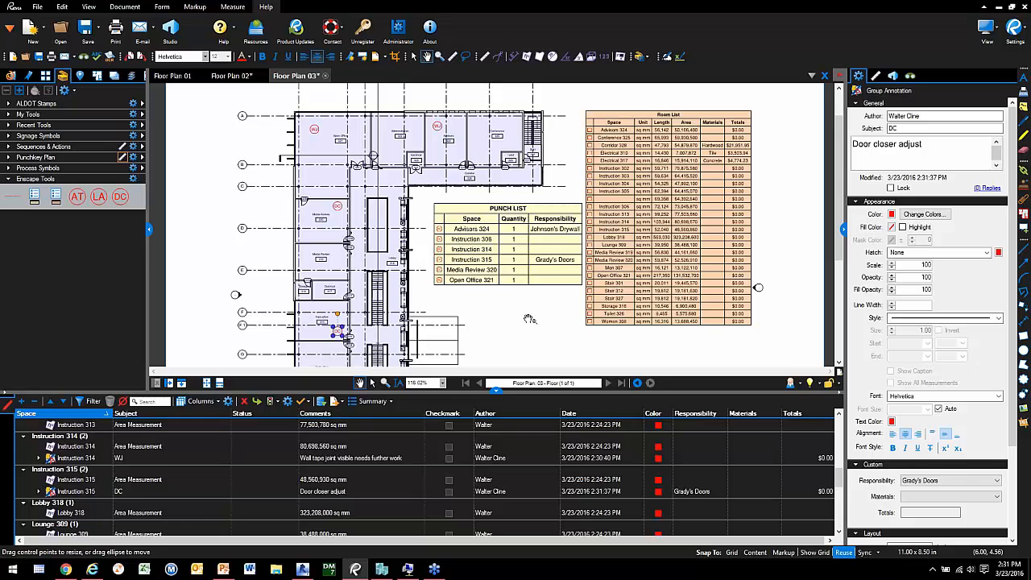
pyautogui.click(495, 392)
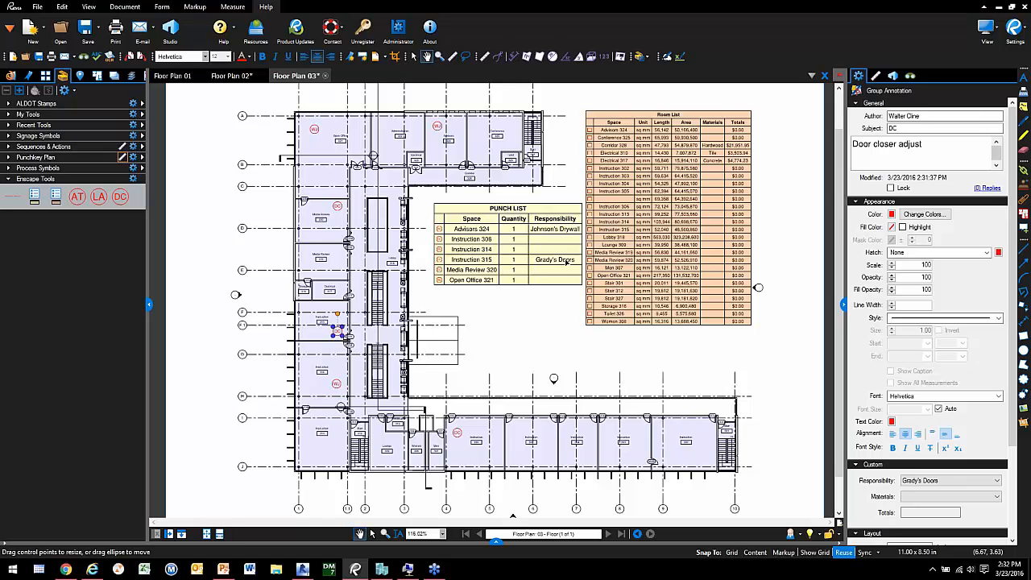
pyautogui.click(552, 338)
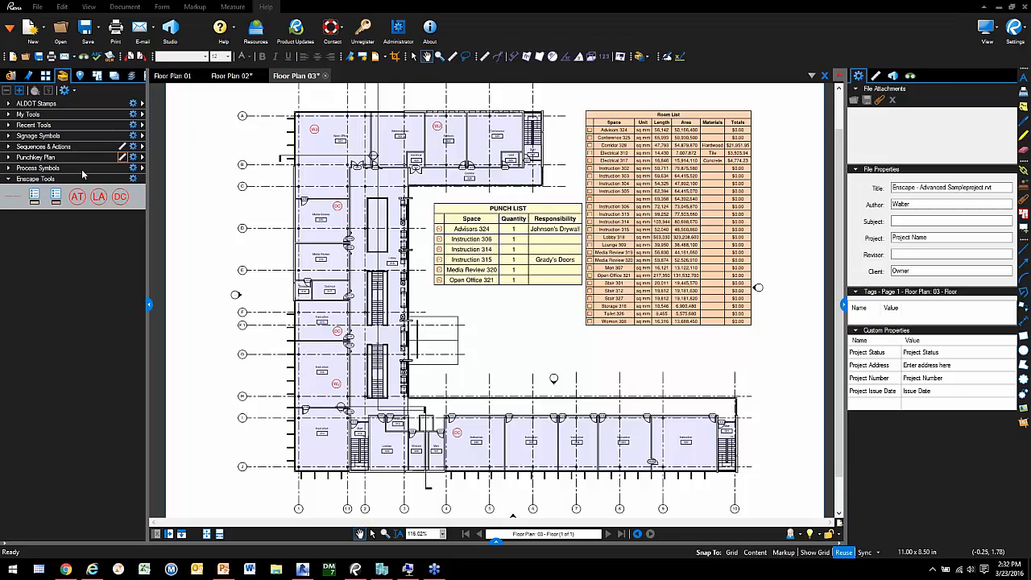
# List the pinned file categories, collapse Enscape Advanced Sample, expand Prarie Sky Project and open its 2001 floor plans sheet
pyautogui.click(11, 76)
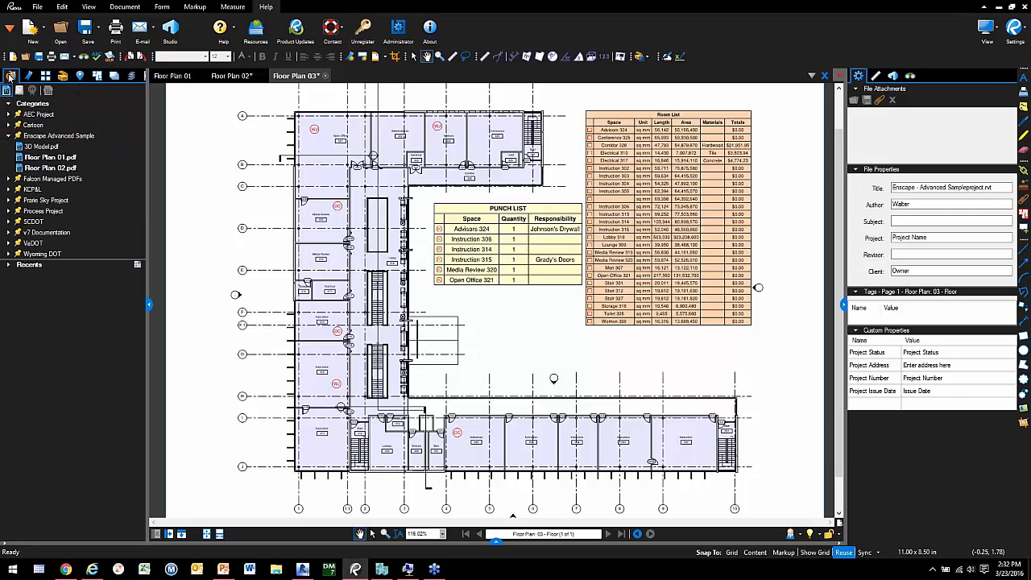
pyautogui.click(9, 136)
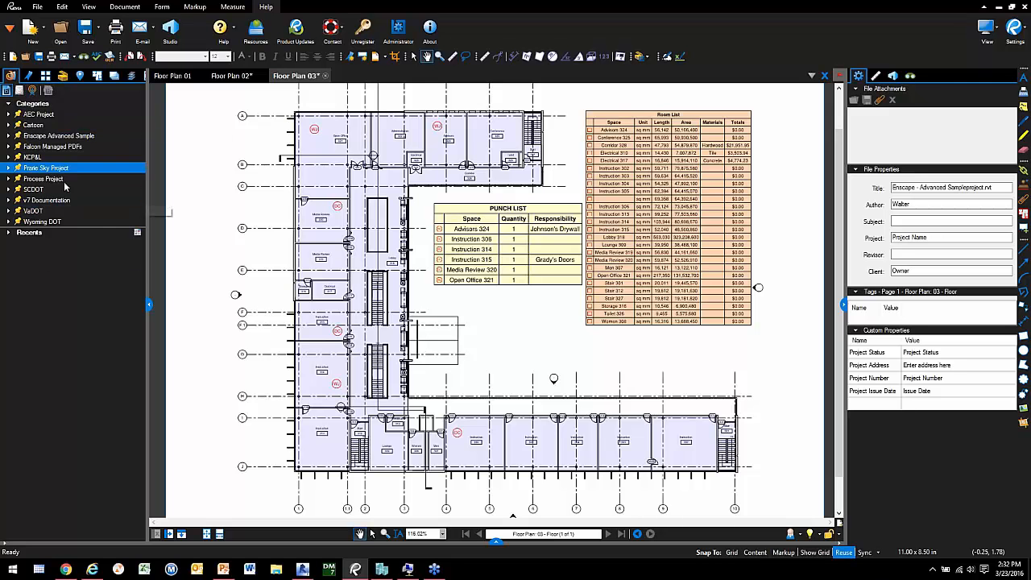
pyautogui.click(9, 168)
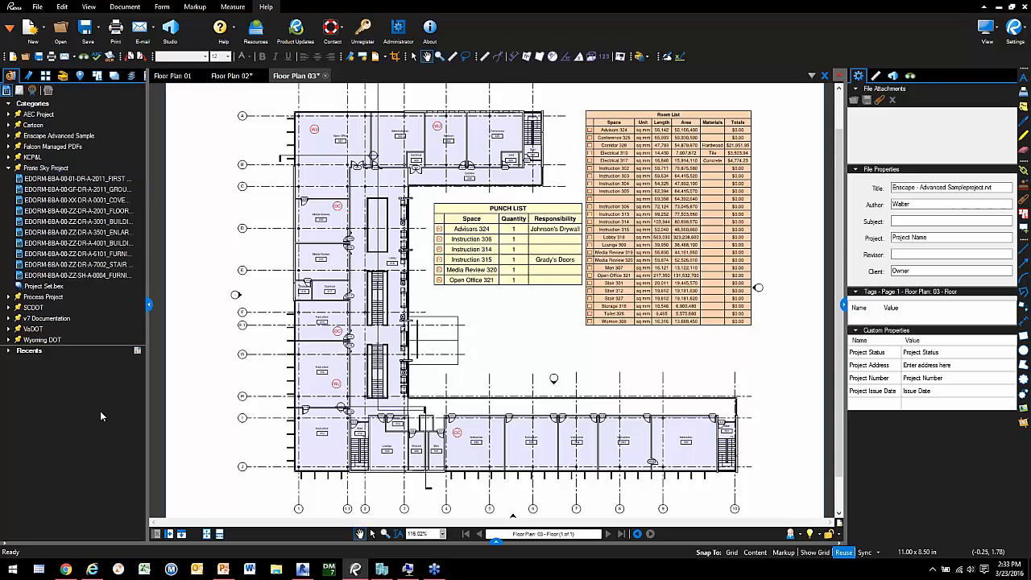
pyautogui.doubleClick(103, 215)
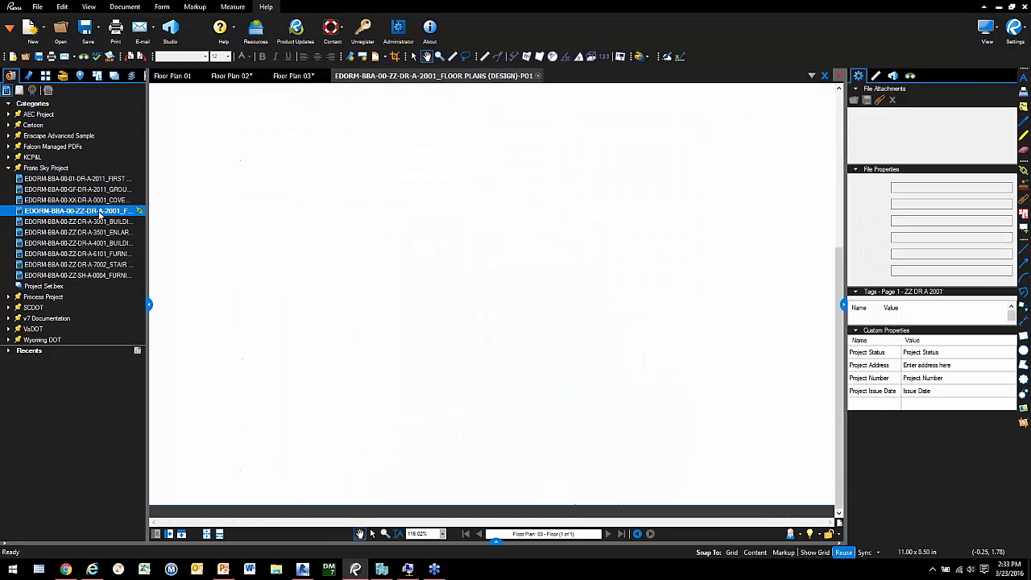
# Close Floor Plan 03, Floor Plan 02 and Floor Plan 01 without saving changes, leaving only the 2001 floor plans sheet open
pyautogui.click(295, 76)
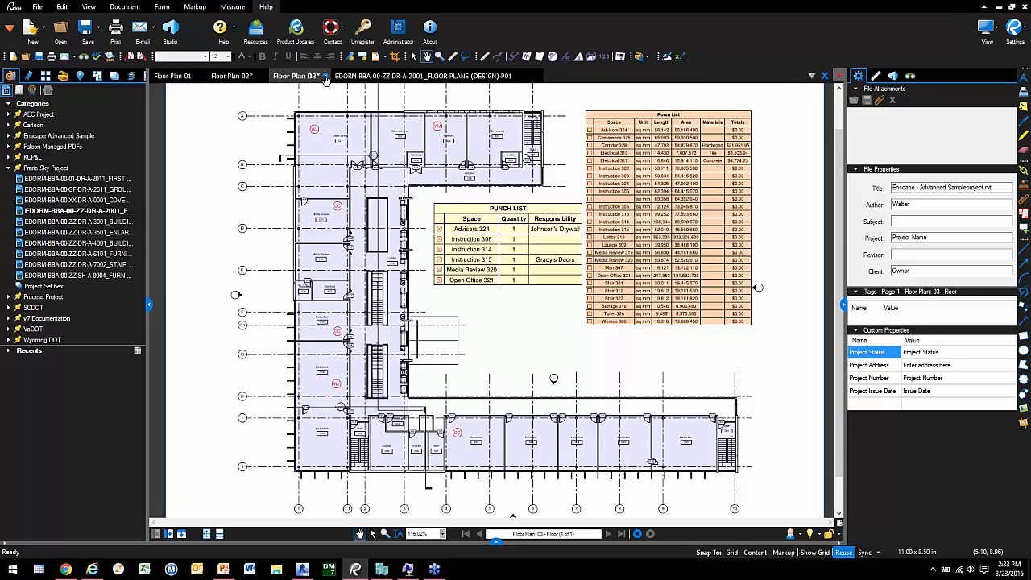
pyautogui.click(325, 75)
pyautogui.click(562, 333)
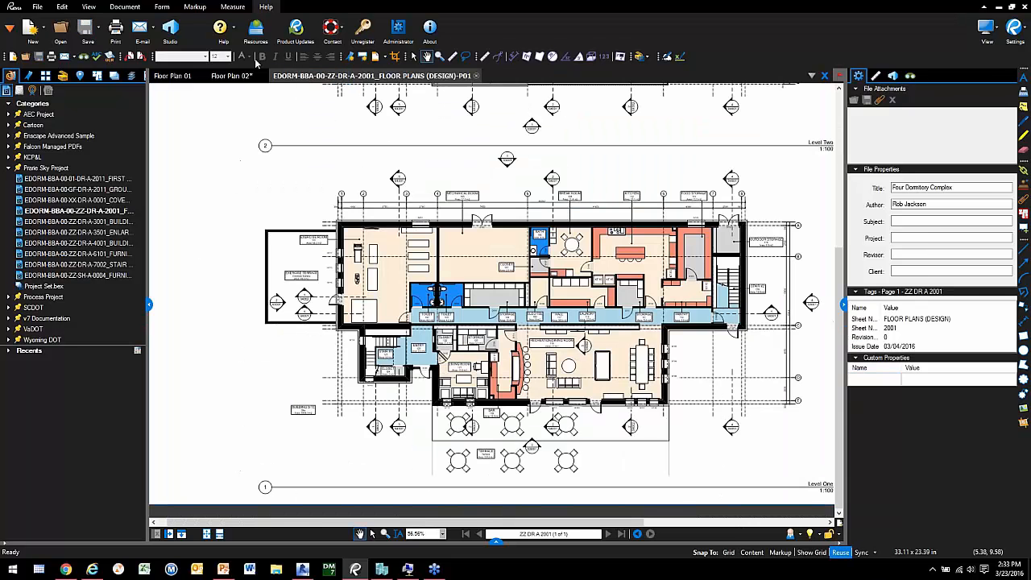
pyautogui.click(255, 76)
pyautogui.click(263, 76)
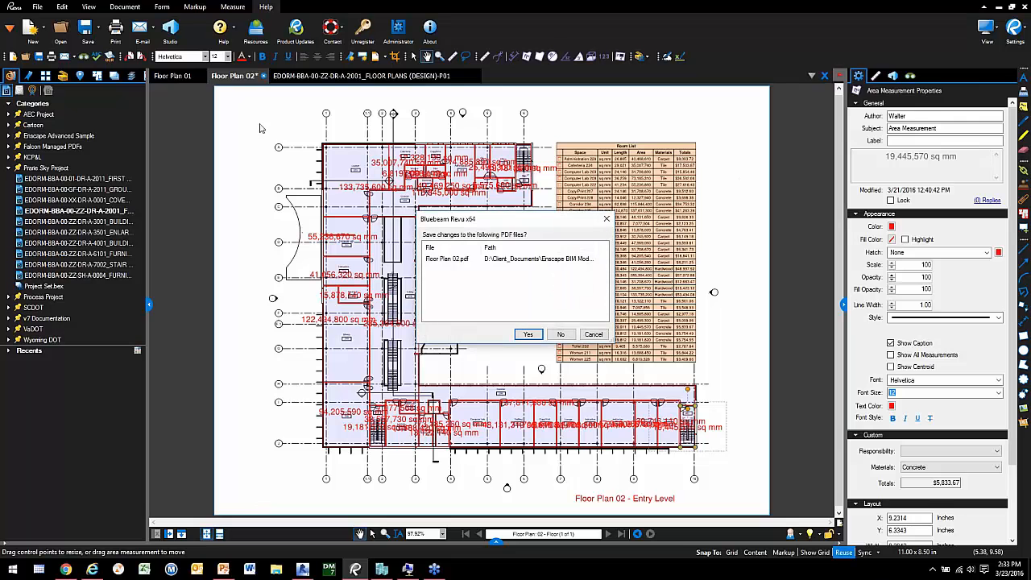
pyautogui.click(561, 333)
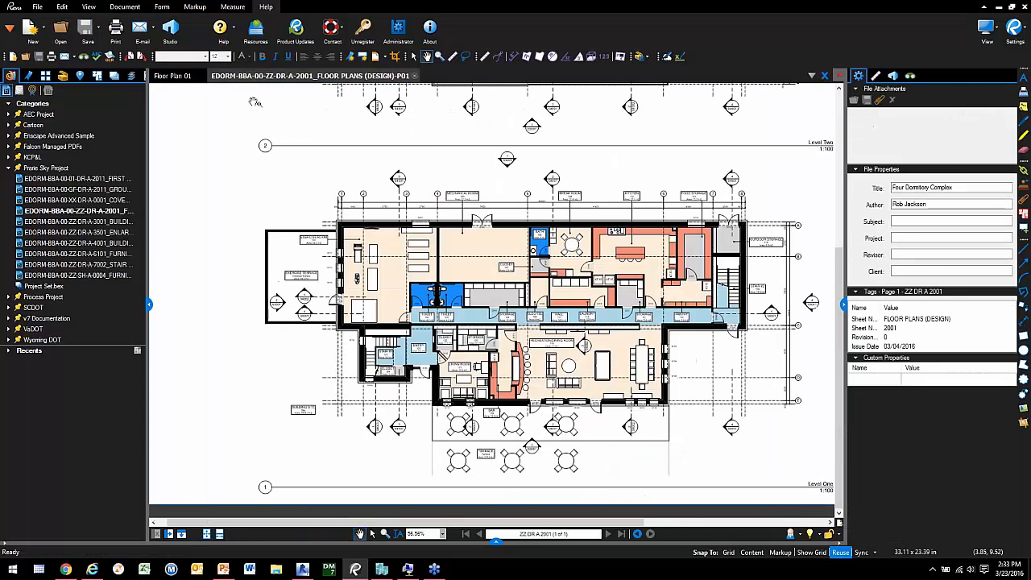
pyautogui.click(191, 77)
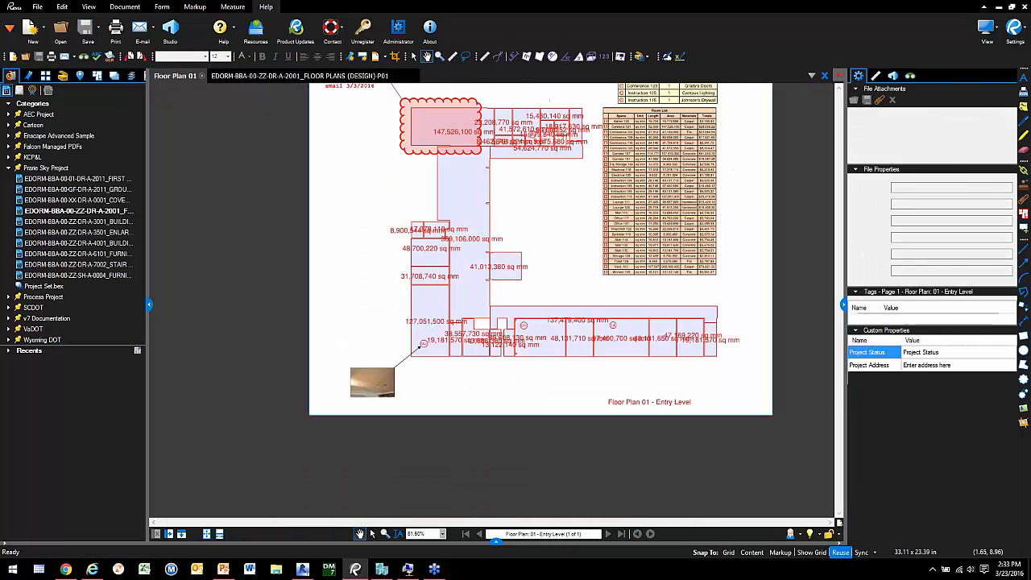
pyautogui.click(201, 76)
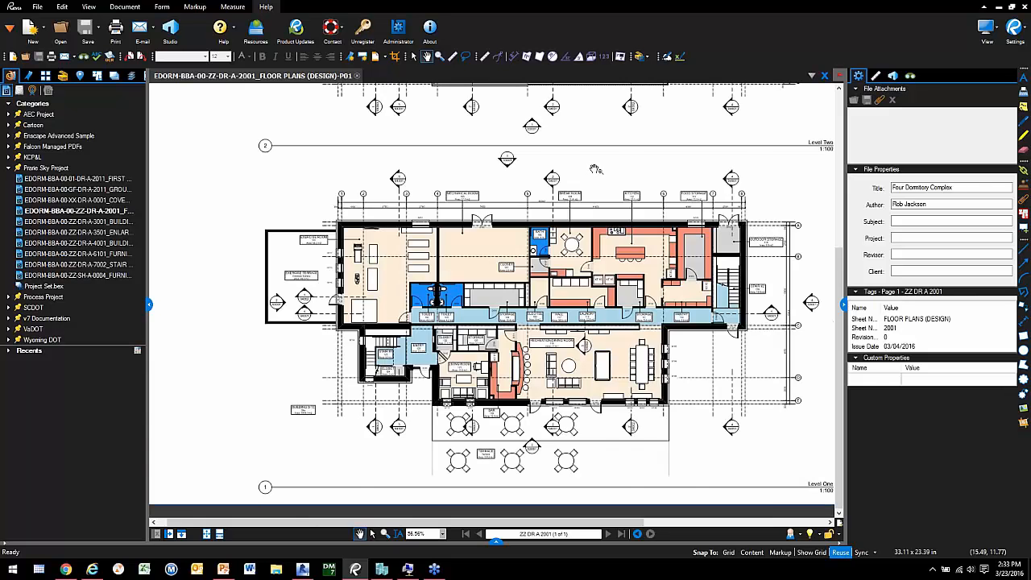
# Follow the 4/03001 elevation marker beside the Level Two plan to the East Elevation, and close the Building Elevations sheet
pyautogui.scroll(-3, 409, 347)
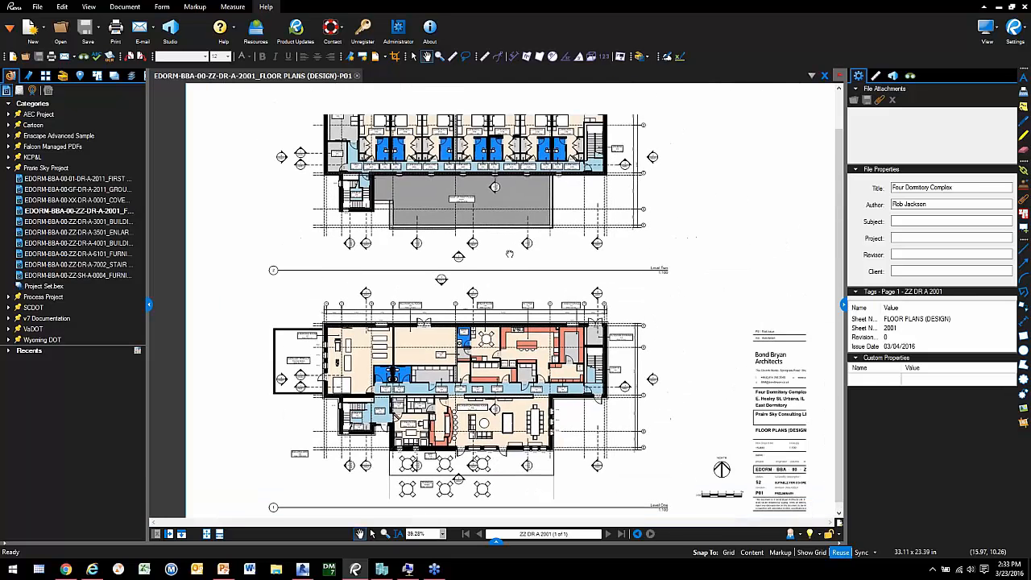
pyautogui.moveTo(685, 226); pyautogui.dragTo(665, 250)
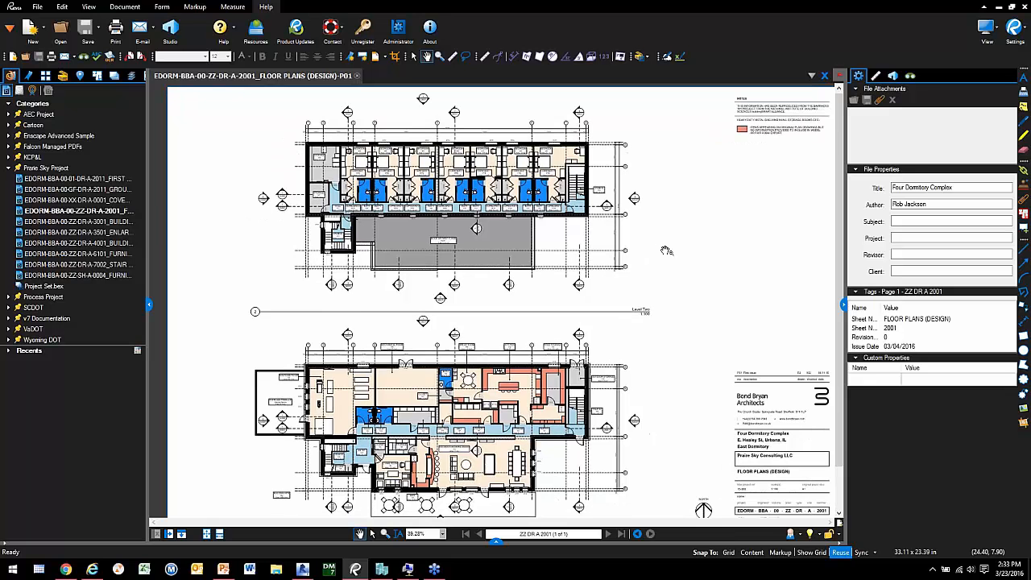
pyautogui.moveTo(103, 214)
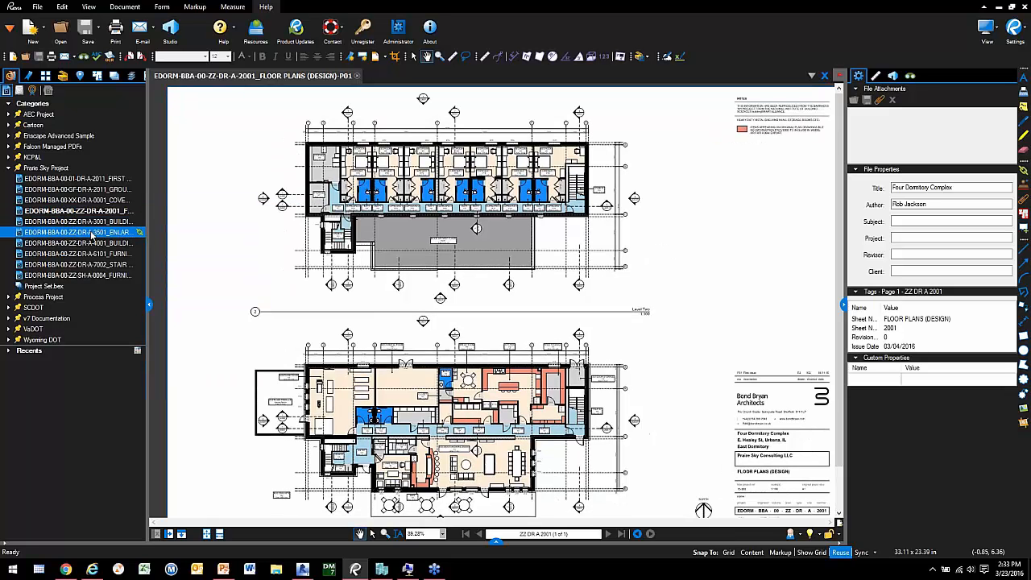
pyautogui.moveTo(92, 233)
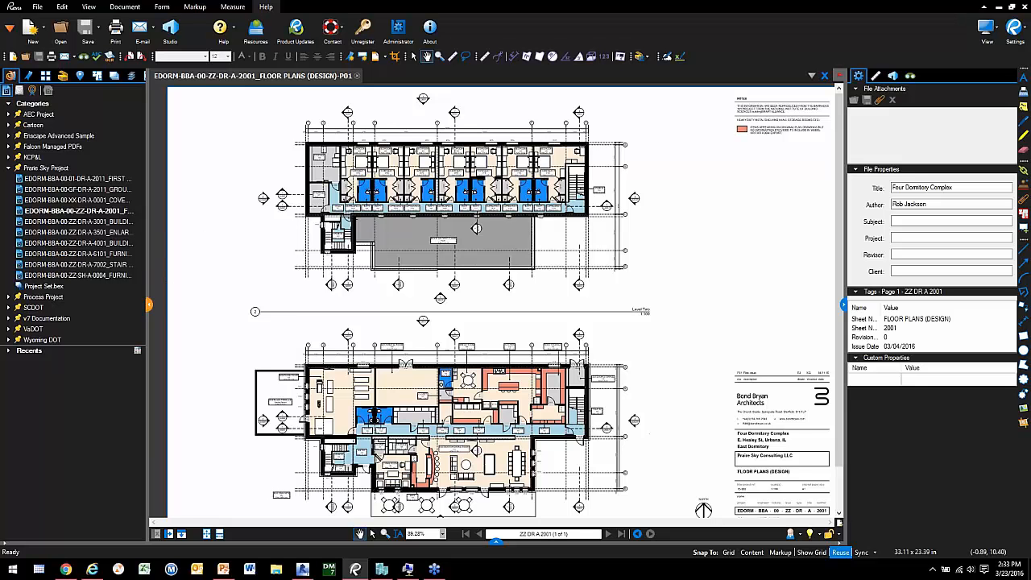
pyautogui.moveTo(150, 304)
pyautogui.mouseDown()
pyautogui.moveTo(163, 303)
pyautogui.moveTo(152, 304)
pyautogui.mouseUp()
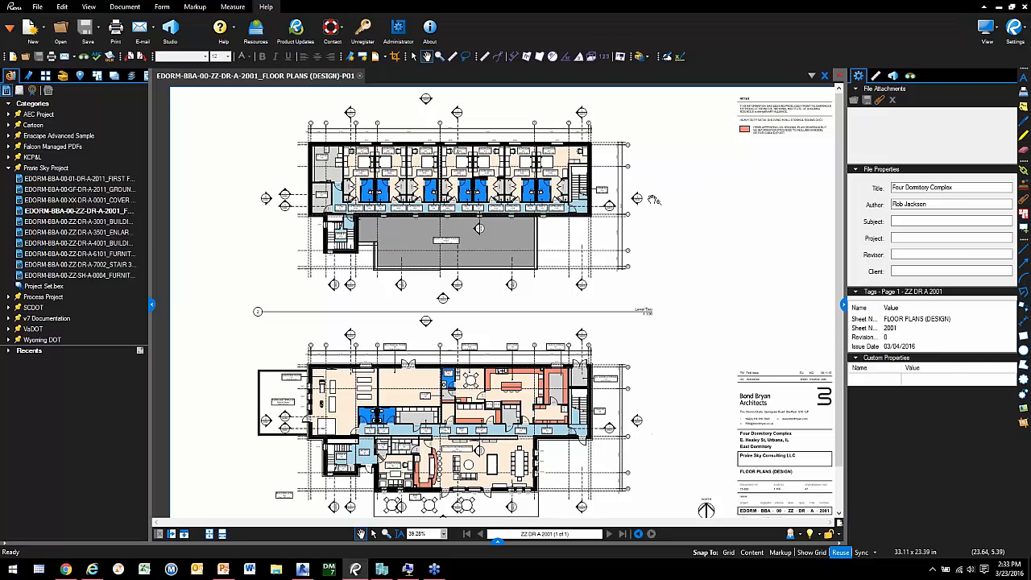
pyautogui.scroll(5, 652, 199)
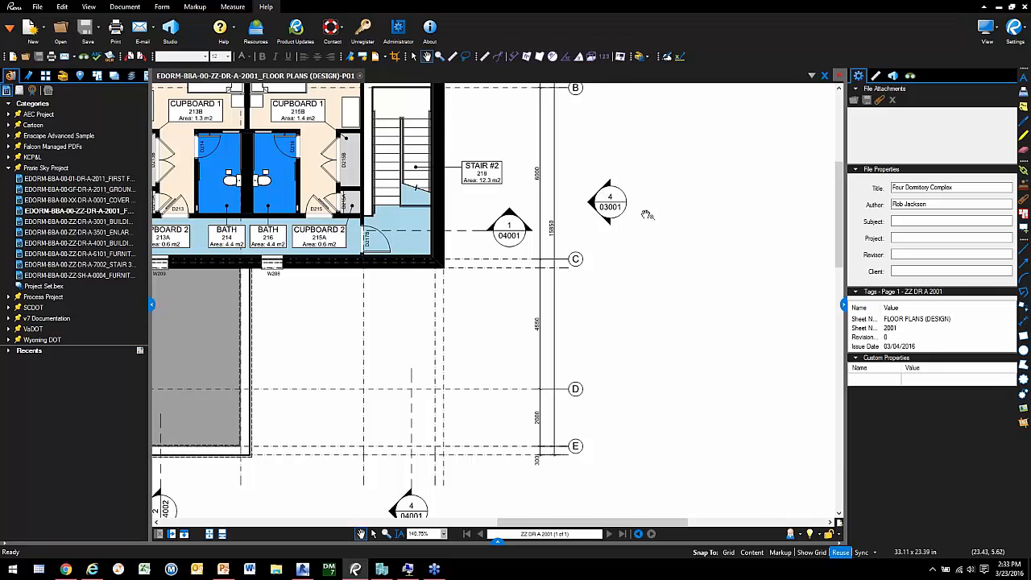
pyautogui.scroll(-3, 654, 215)
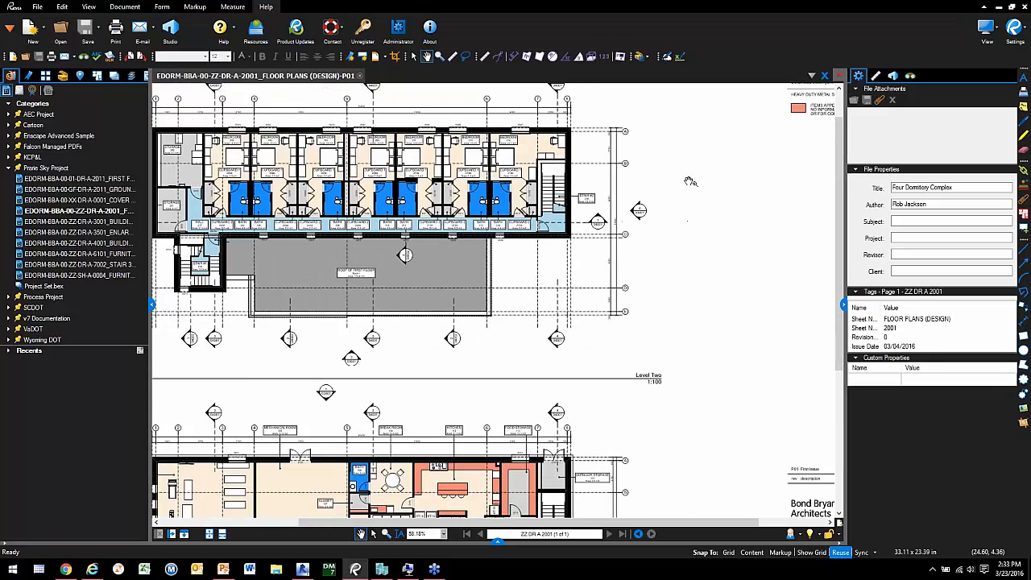
pyautogui.scroll(-1, 685, 193)
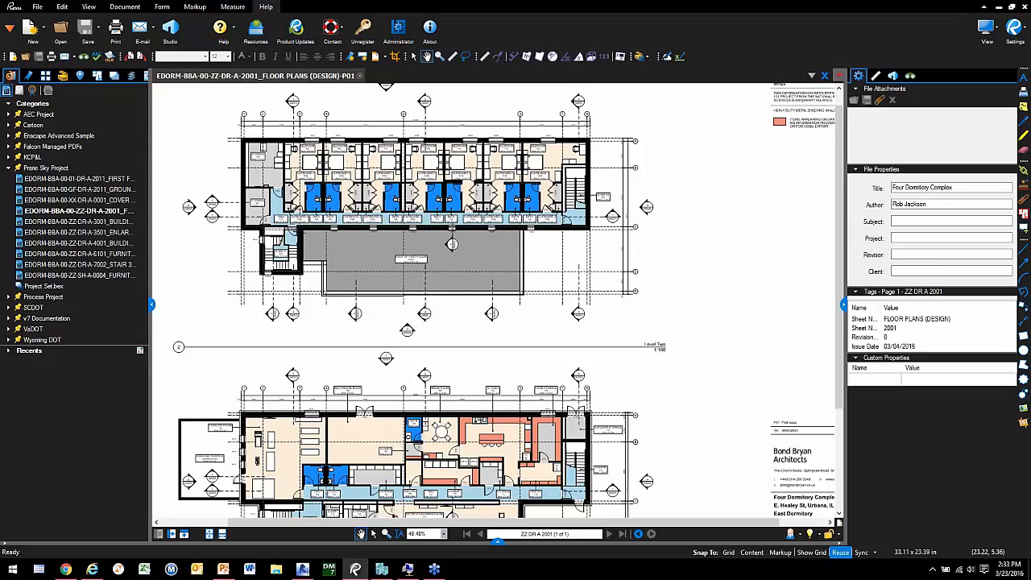
pyautogui.click(646, 209)
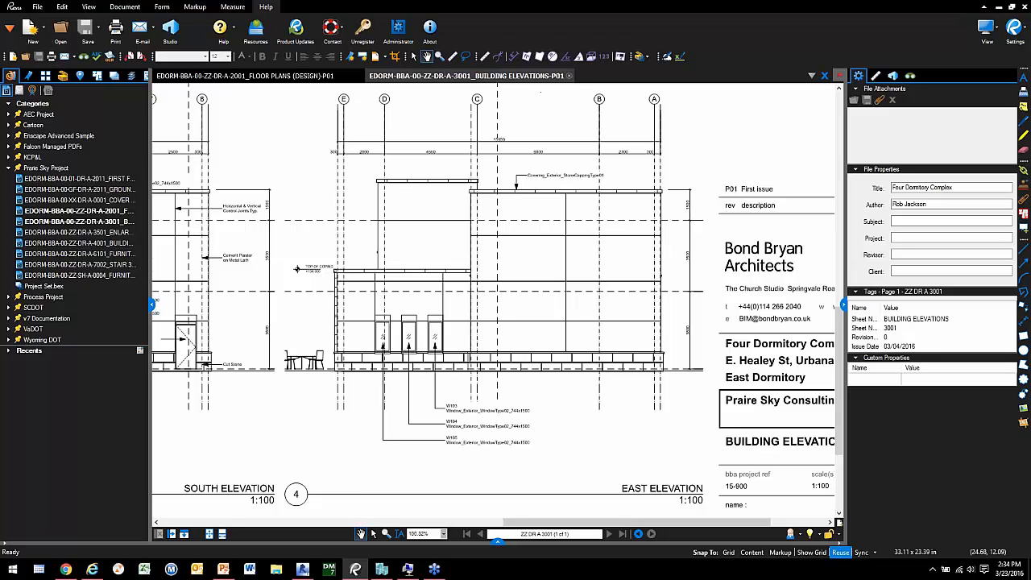
pyautogui.click(569, 77)
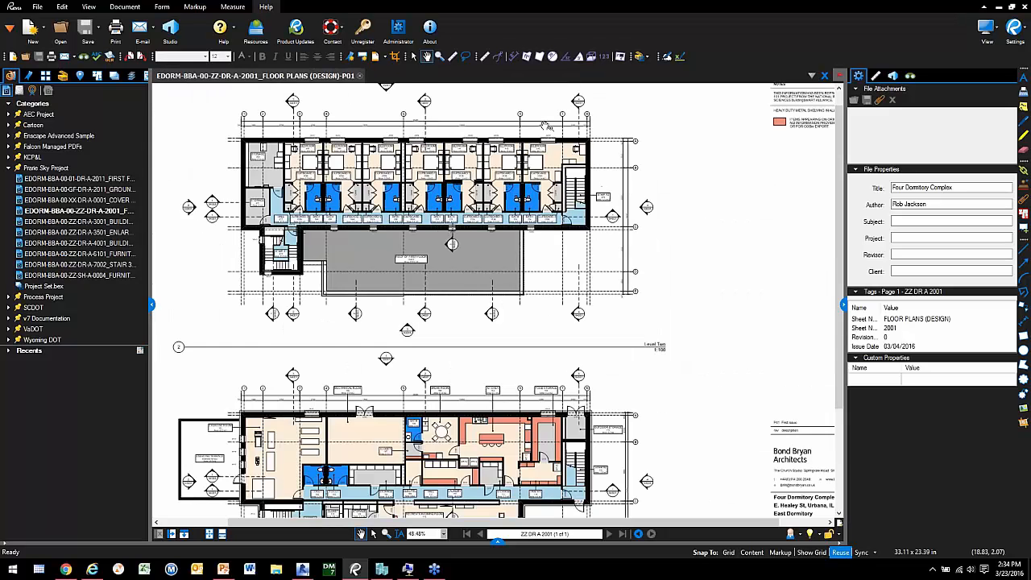
# Follow section markers 2/04001 and 1/04001 around the Level Two plan to their building sections, returning to the floor plans each time
pyautogui.scroll(4, 473, 111)
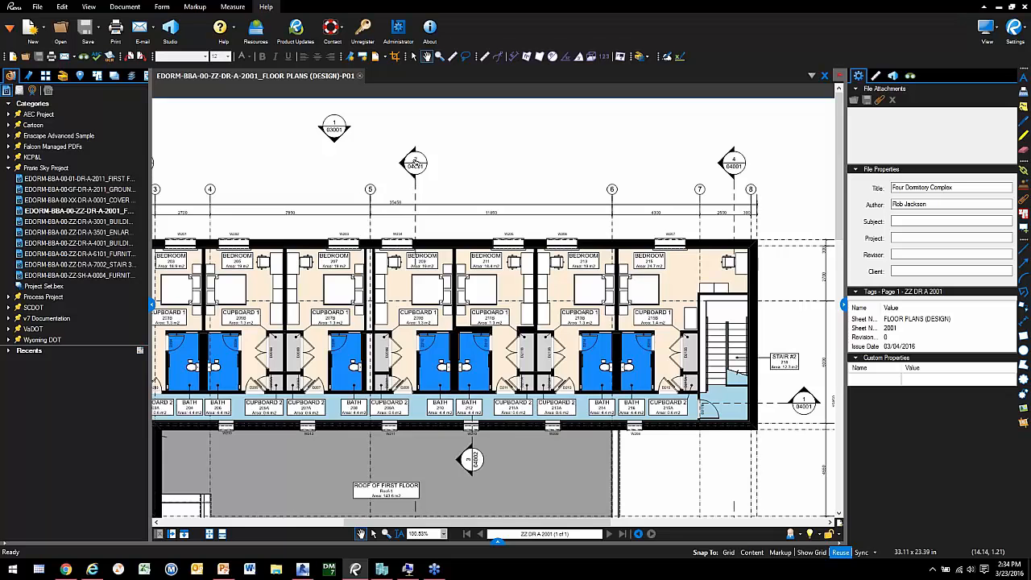
pyautogui.click(414, 164)
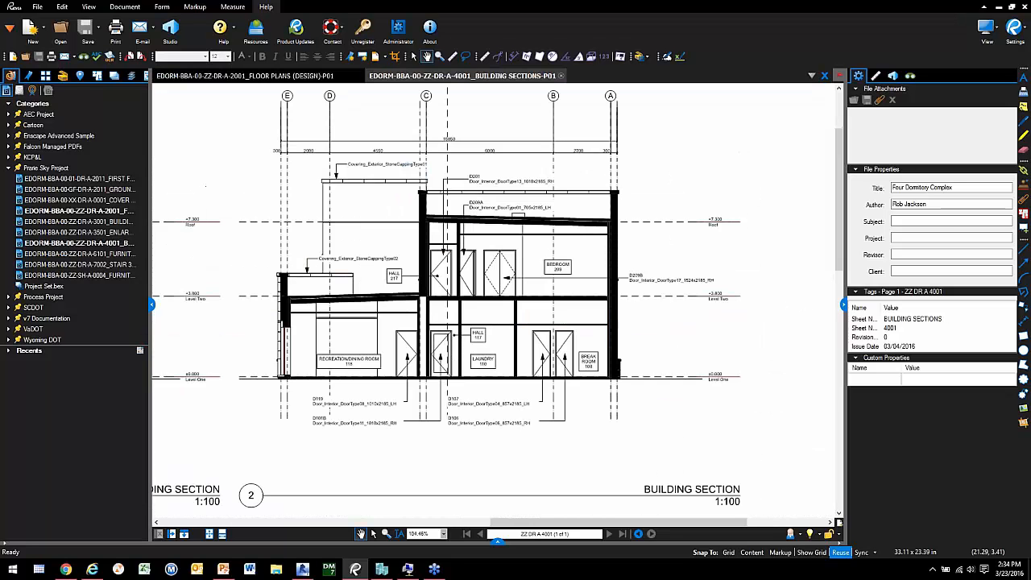
pyautogui.click(266, 77)
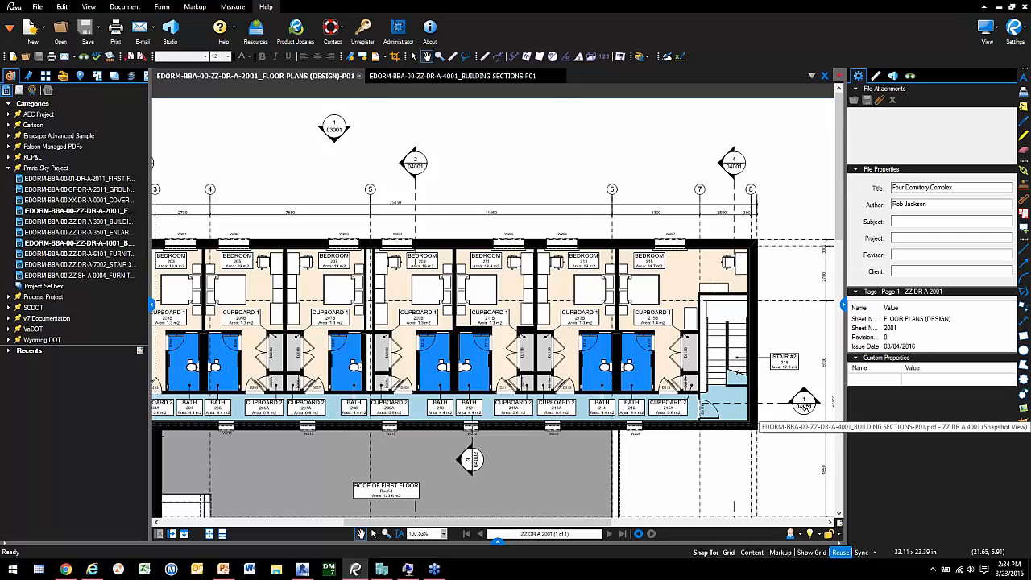
pyautogui.click(804, 404)
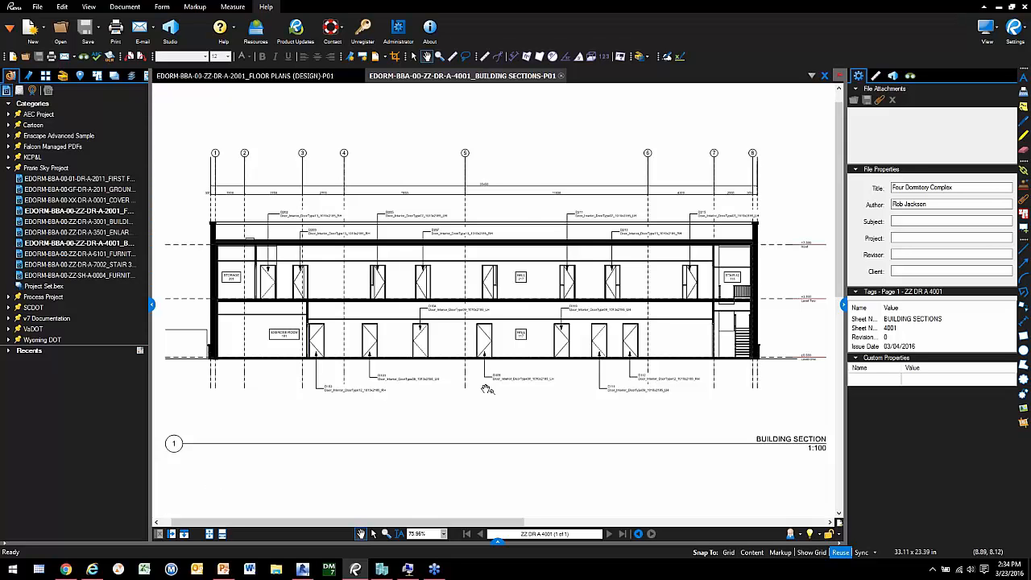
pyautogui.click(249, 75)
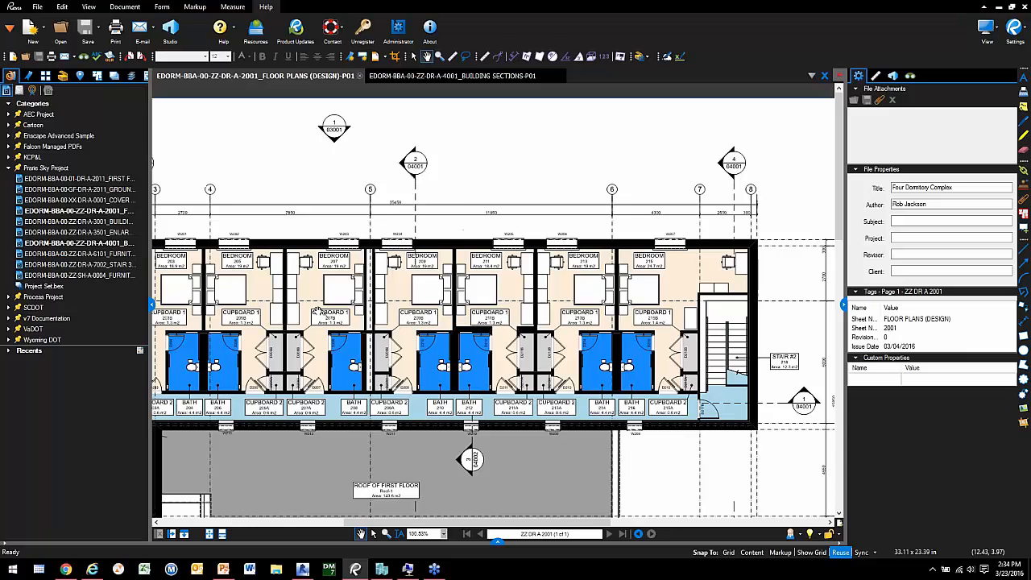
# Follow the Stair #2 label link on the Level One plan to the stair 3D views, and return to the floor plans sheet
pyautogui.scroll(2, 369, 271)
pyautogui.scroll(-2, 369, 271)
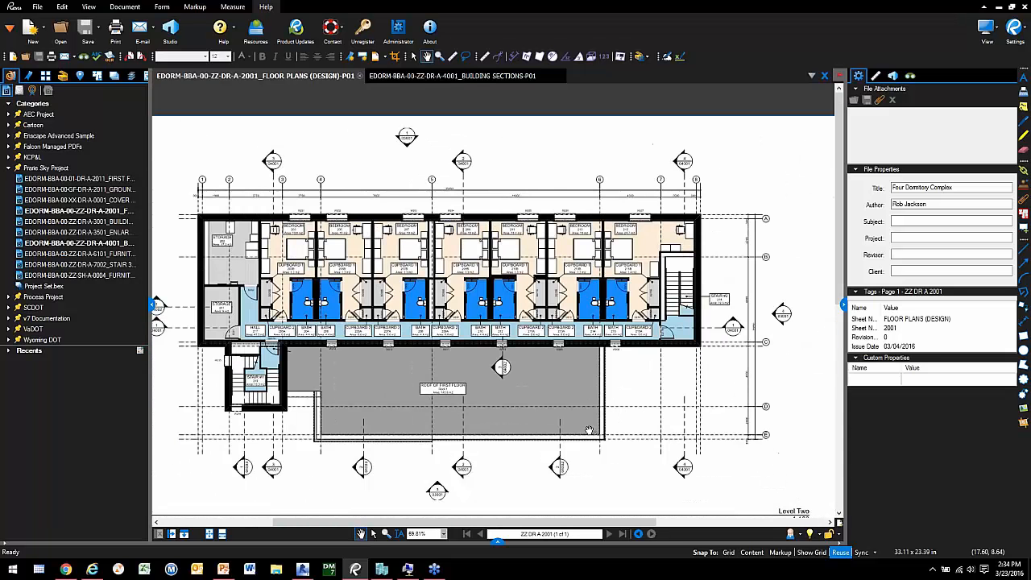
pyautogui.moveTo(634, 401); pyautogui.dragTo(596, 322)
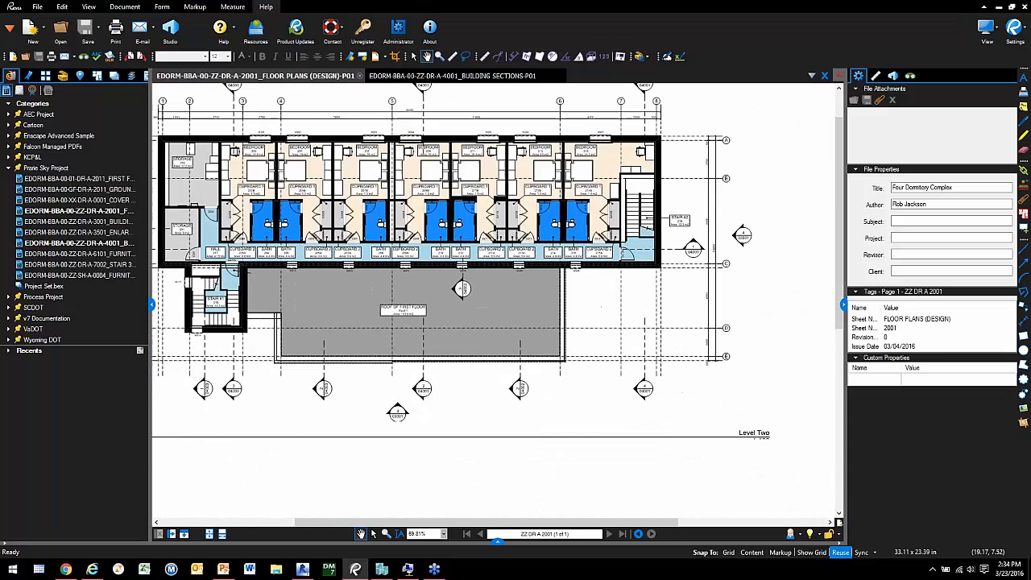
pyautogui.scroll(-1, 586, 341)
pyautogui.scroll(-3, 561, 393)
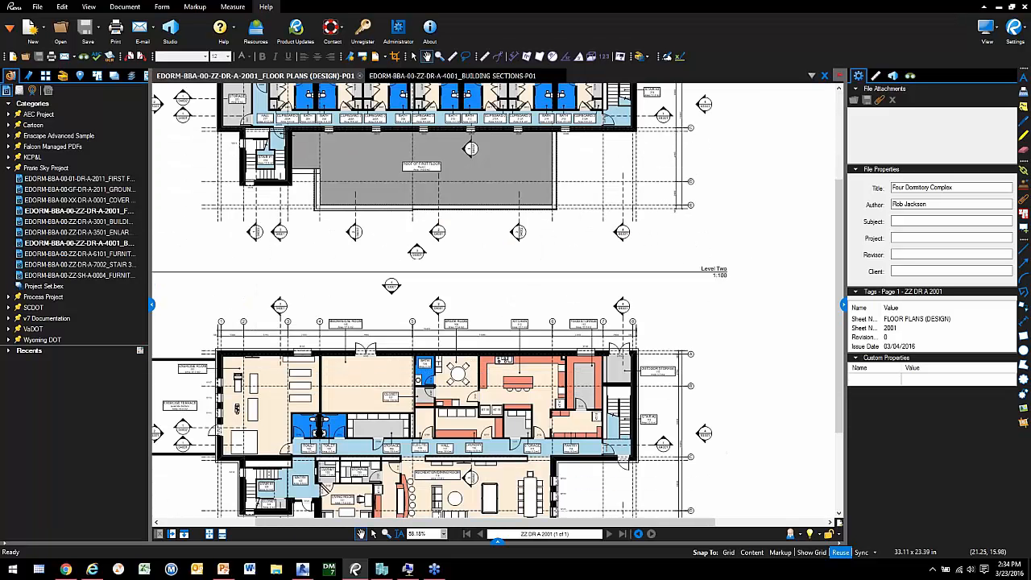
pyautogui.click(654, 421)
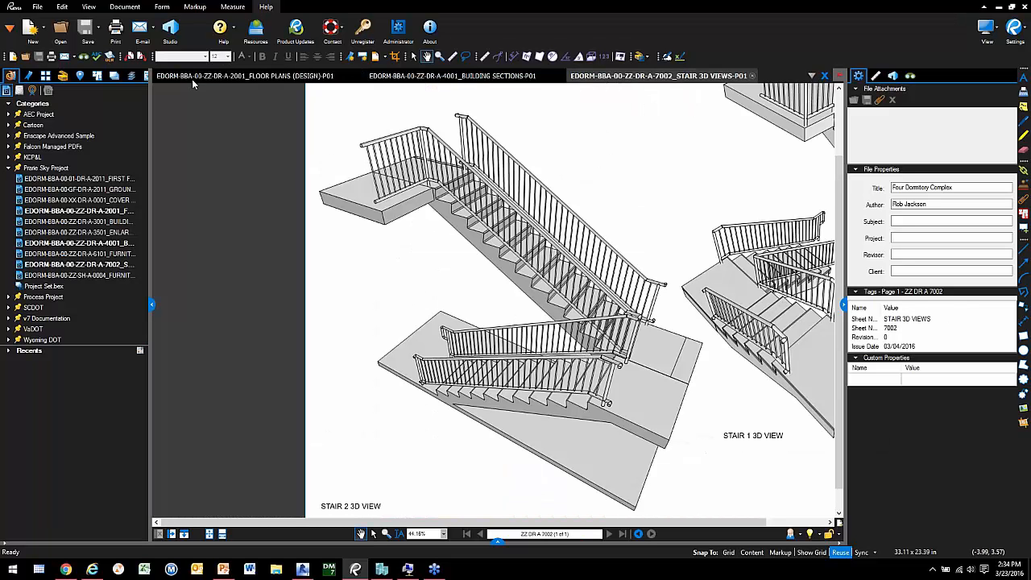
pyautogui.click(192, 79)
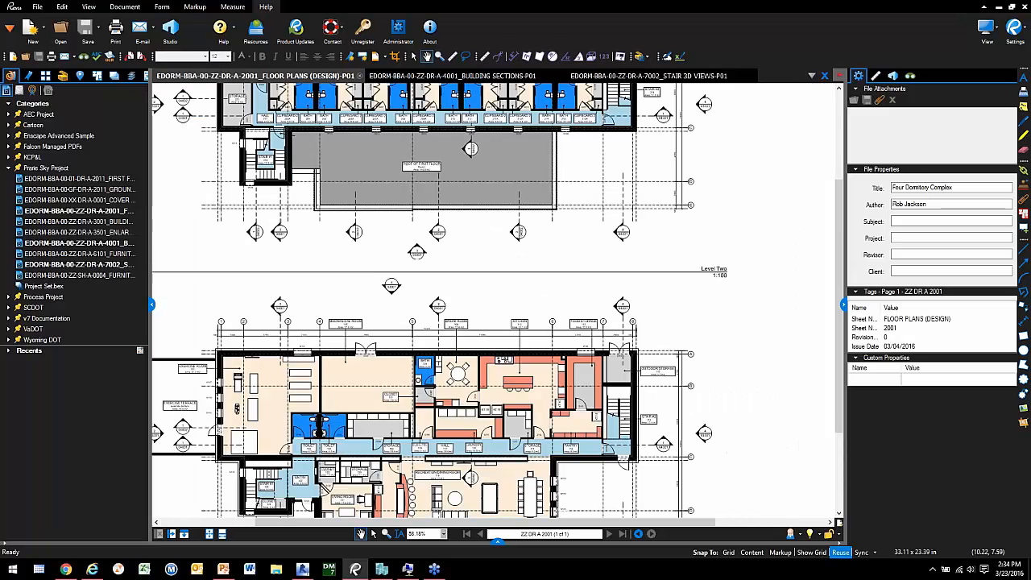
# Examine the room labels and window tags around Bedrooms 207 and 209 on the Level Two plan
pyautogui.moveTo(426, 130); pyautogui.dragTo(470, 288)
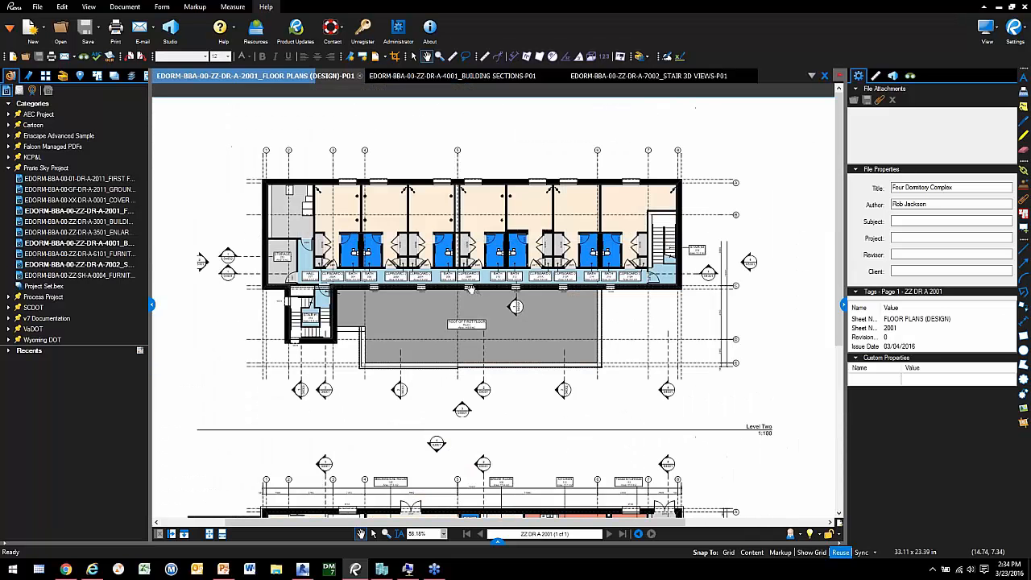
pyautogui.scroll(2, 470, 289)
pyautogui.scroll(3, 473, 191)
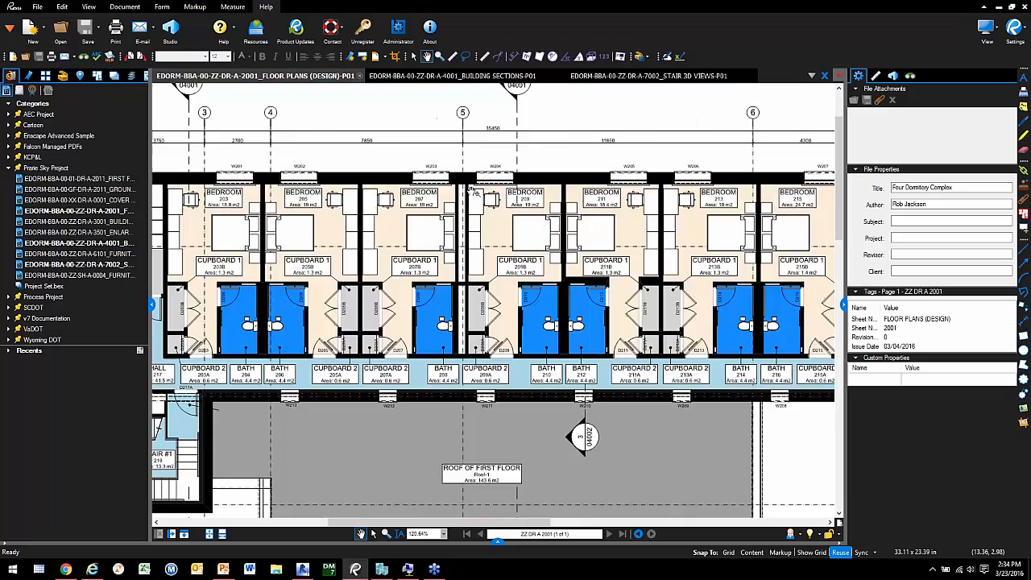
pyautogui.scroll(6, 475, 194)
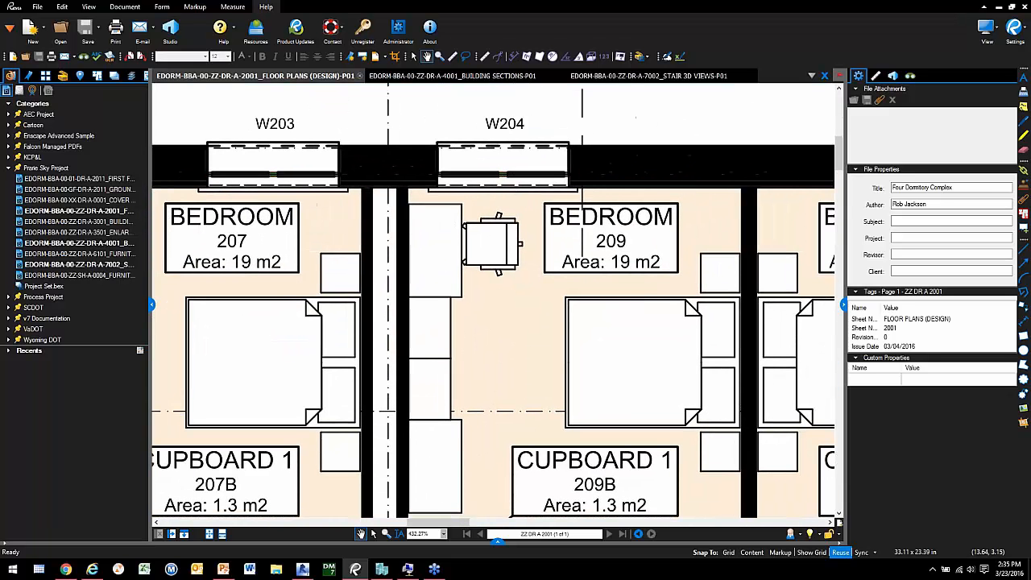
# Collapse the Prarie Sky Project category, and display the tool sets with Enscape Tools collapsed
pyautogui.click(8, 168)
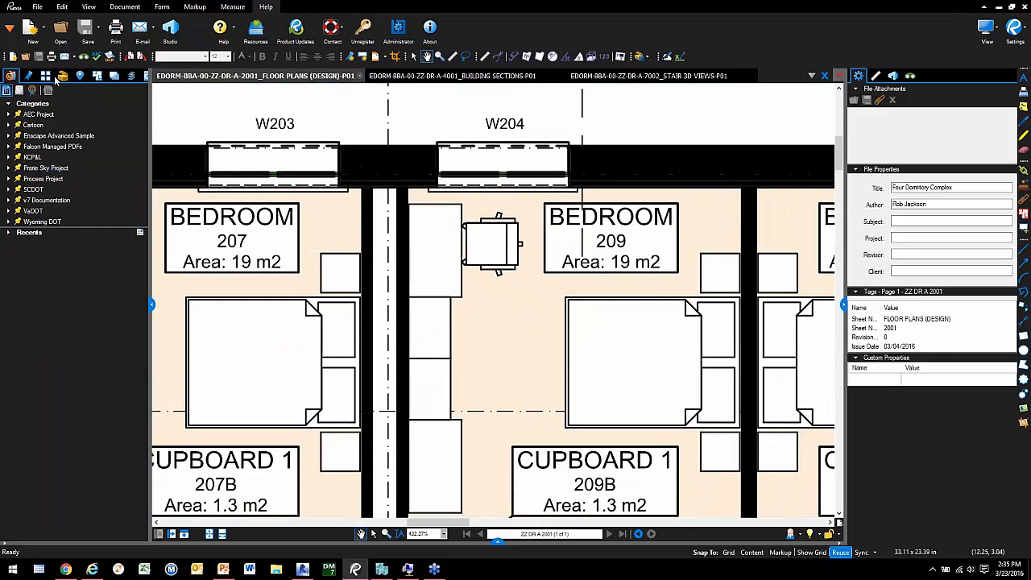
pyautogui.click(60, 75)
pyautogui.click(8, 179)
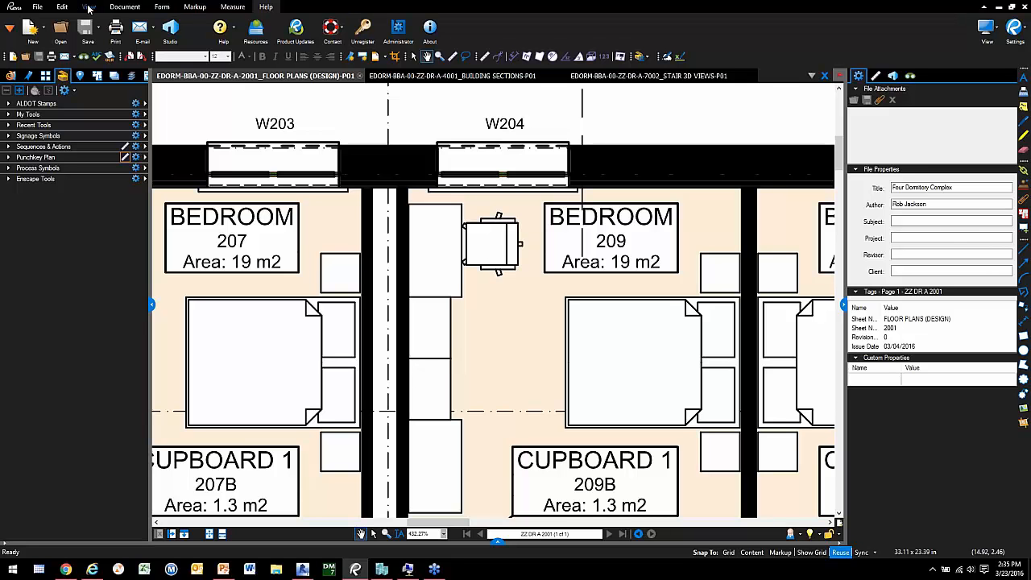
# Take a snapshot of the desk chair in Bedroom 209, paste it, and place the copy below the original chair
pyautogui.click(64, 6)
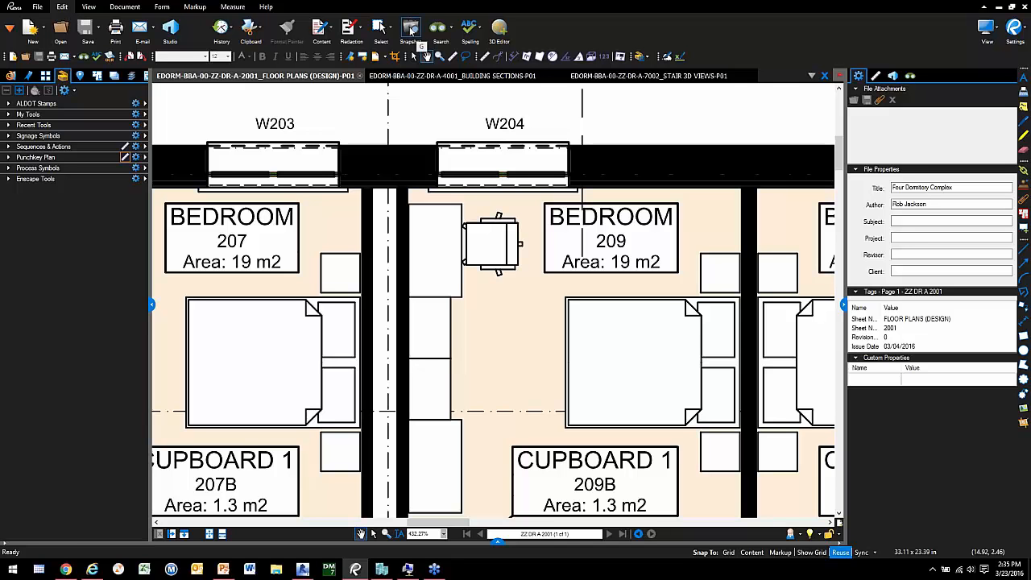
pyautogui.click(411, 30)
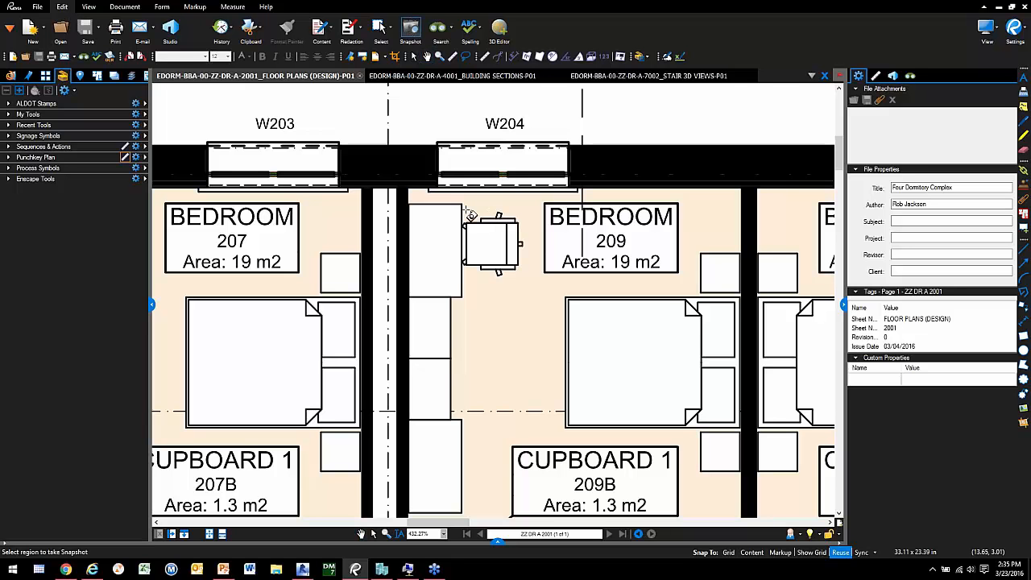
pyautogui.moveTo(464, 212); pyautogui.dragTo(531, 285)
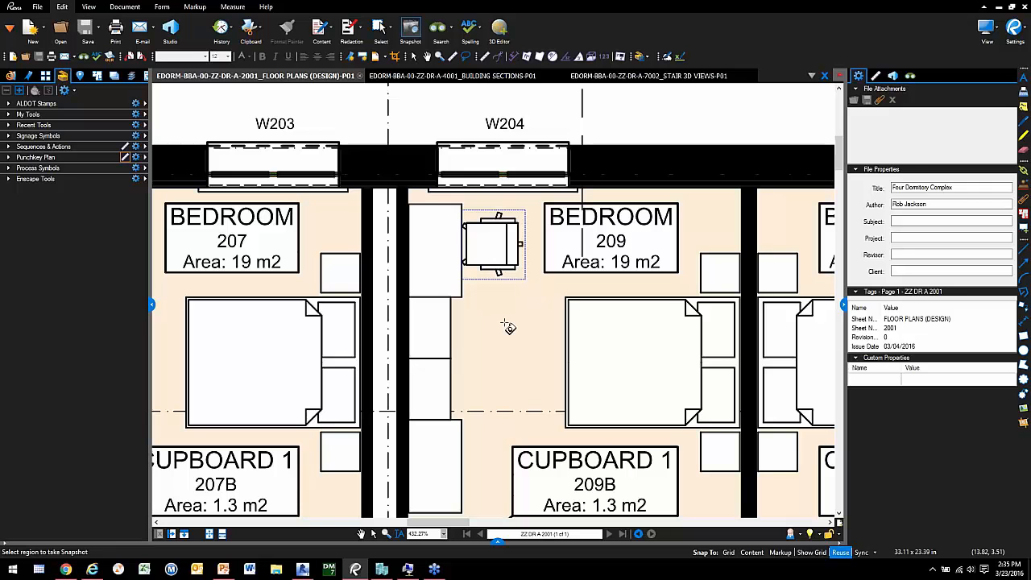
pyautogui.press('Escape')
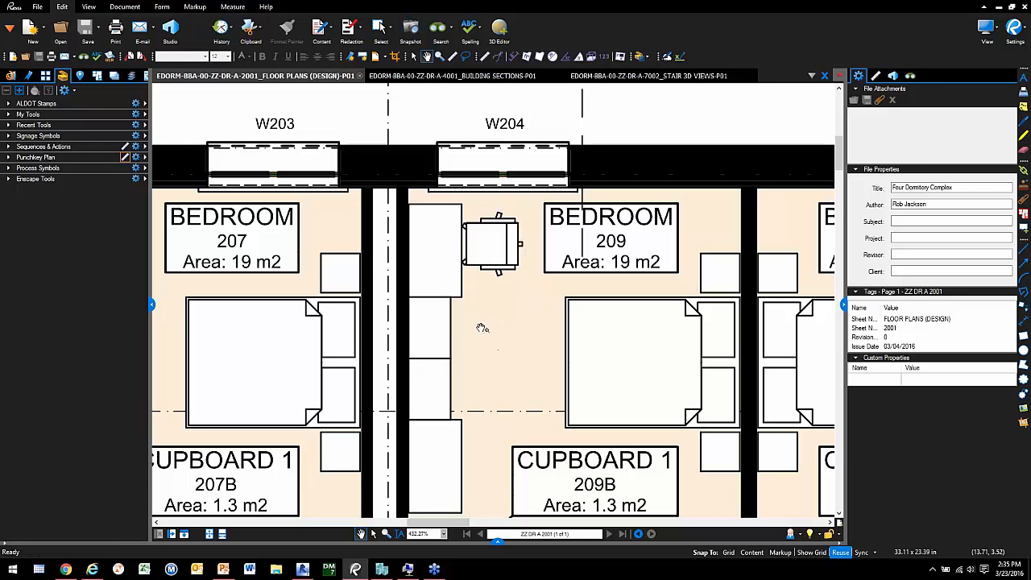
pyautogui.rightClick(478, 326)
pyautogui.click(485, 332)
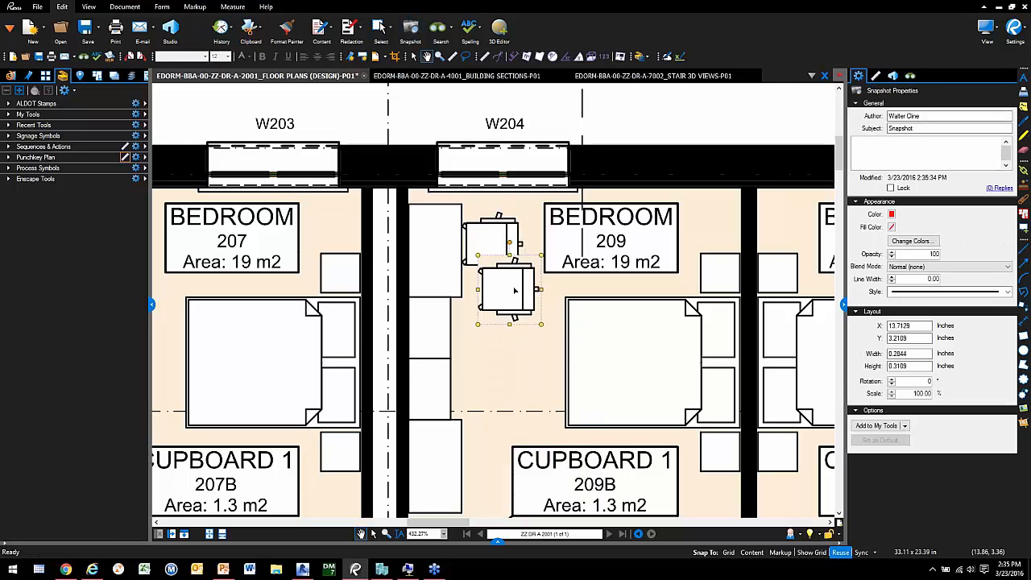
pyautogui.moveTo(495, 290); pyautogui.dragTo(514, 352)
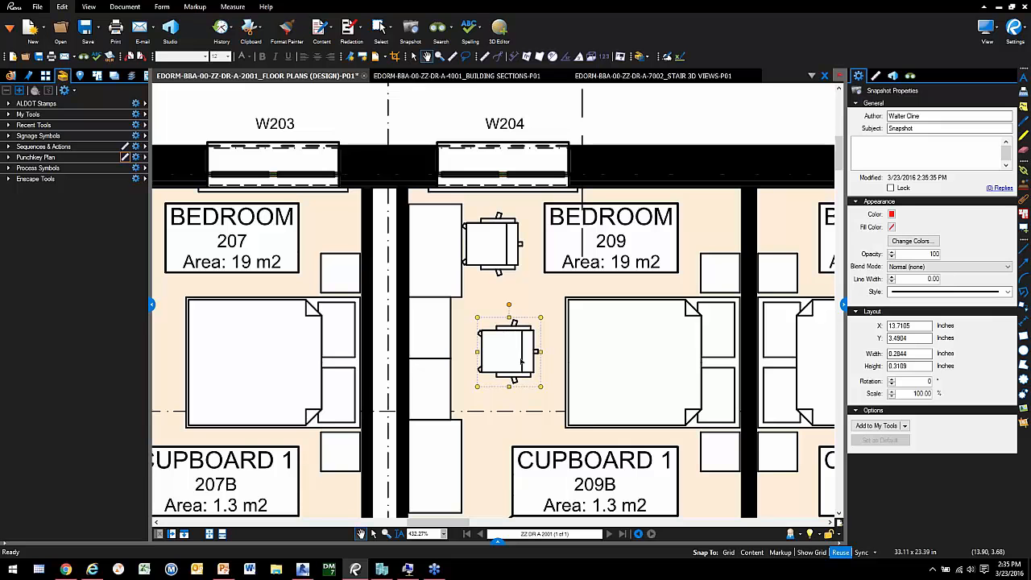
# Change the pasted chair snapshot's black linework to red with Modify Colors
pyautogui.click(919, 242)
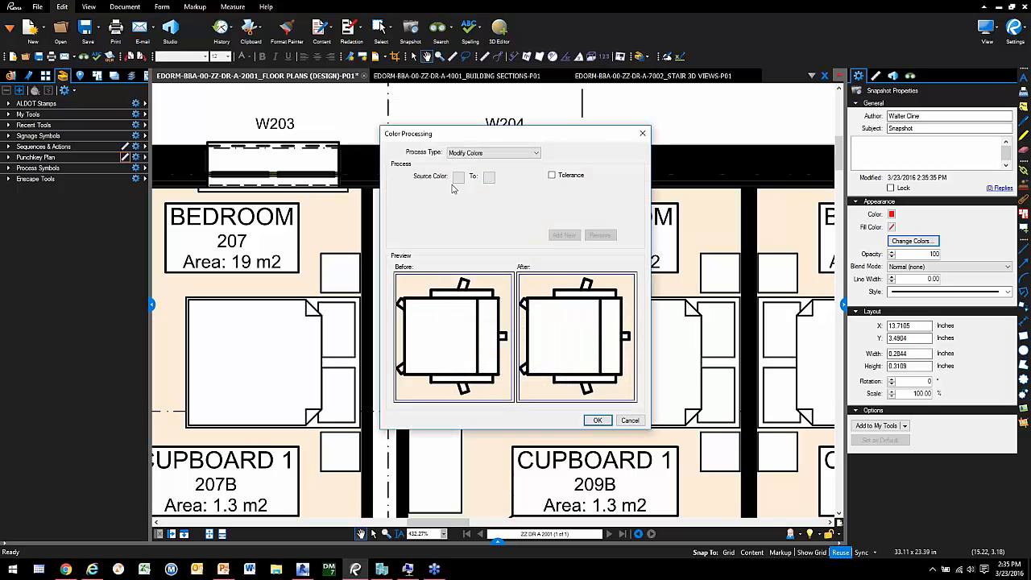
pyautogui.click(457, 177)
pyautogui.click(474, 197)
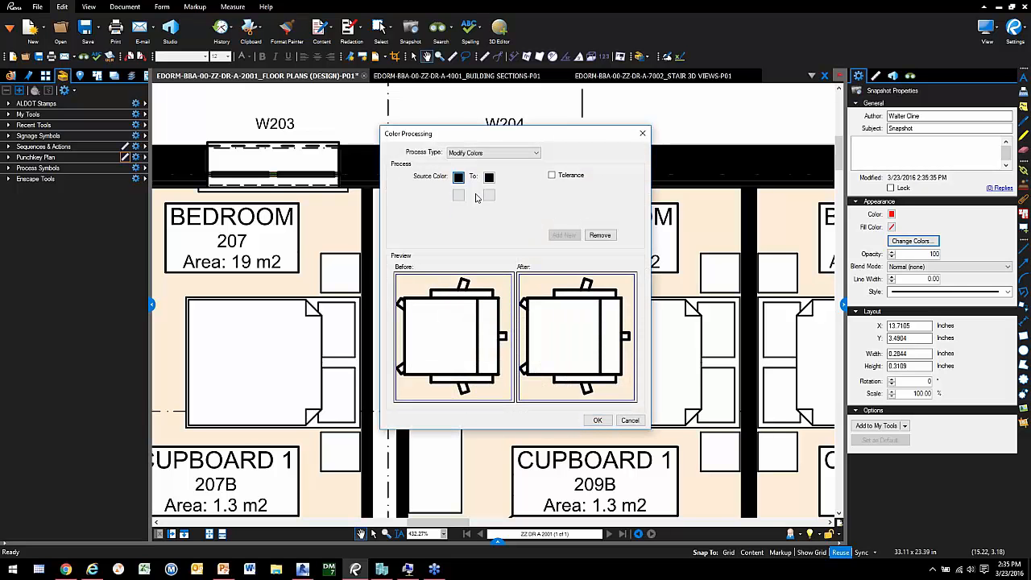
pyautogui.click(488, 177)
pyautogui.click(493, 221)
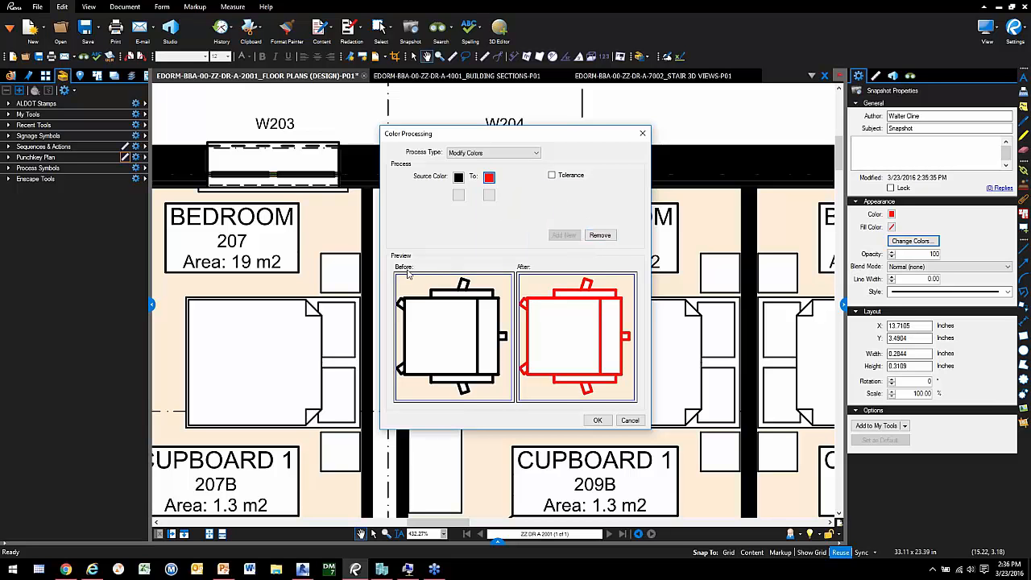
pyautogui.click(596, 420)
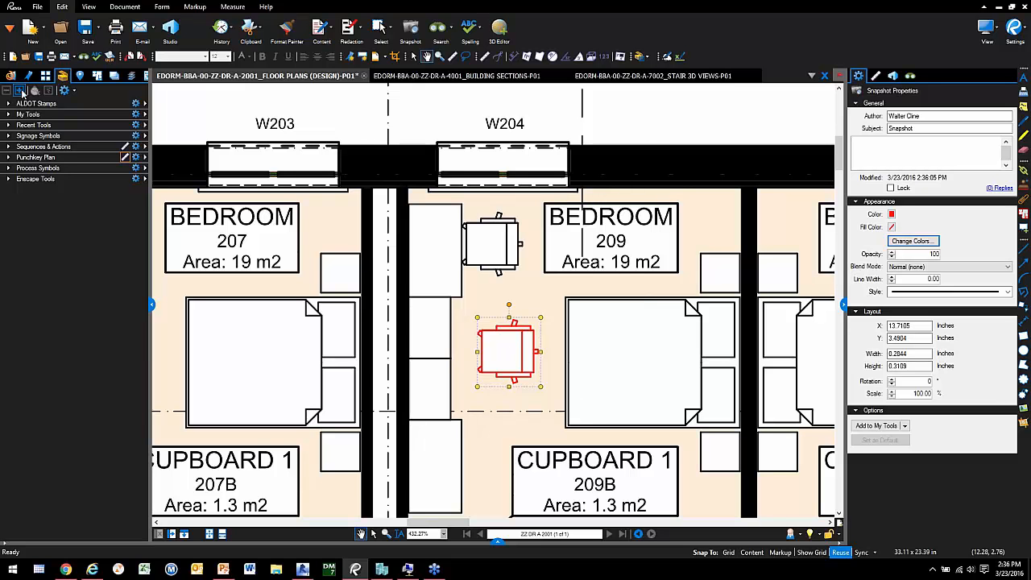
# Add the red chair snapshot to the Enscape Tools set and expand that set in the Tool Chest
pyautogui.rightClick(511, 348)
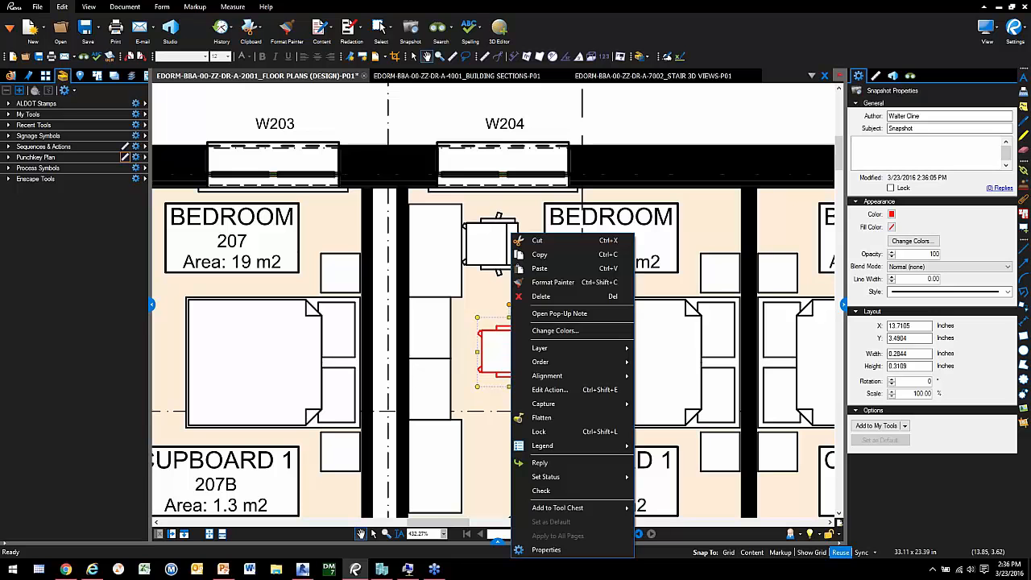
pyautogui.moveTo(600, 511)
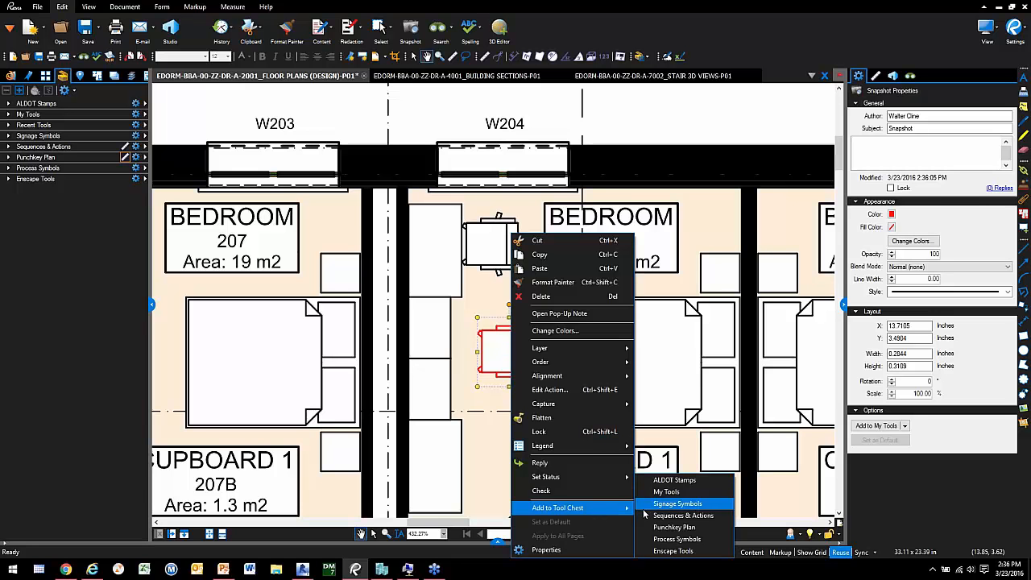
pyautogui.click(683, 552)
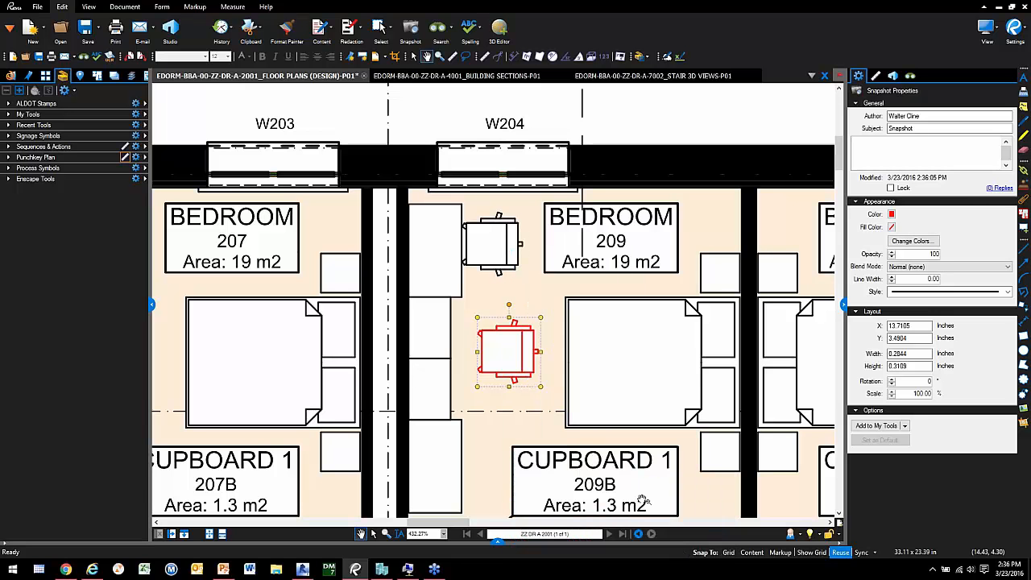
pyautogui.click(555, 439)
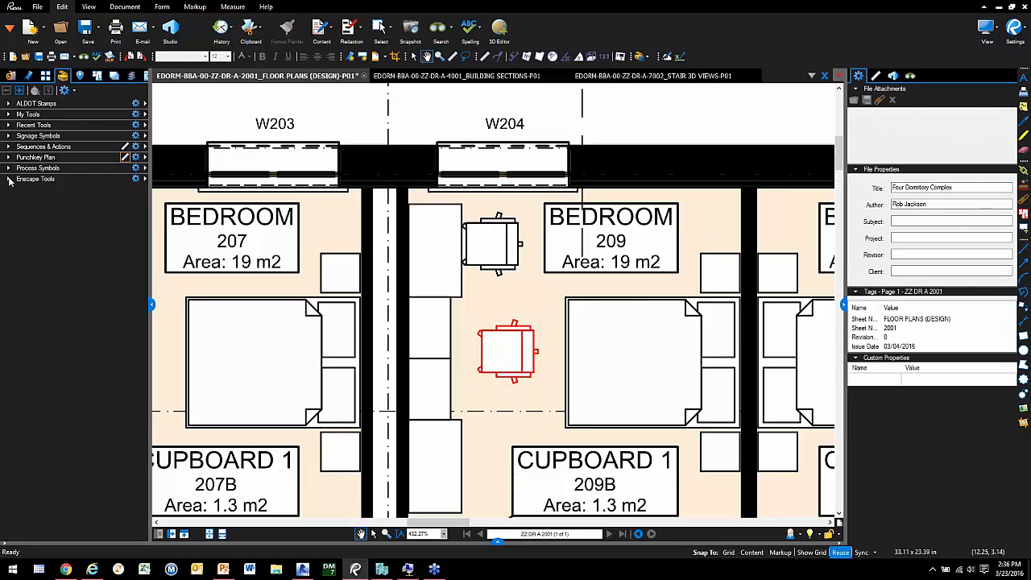
pyautogui.click(10, 179)
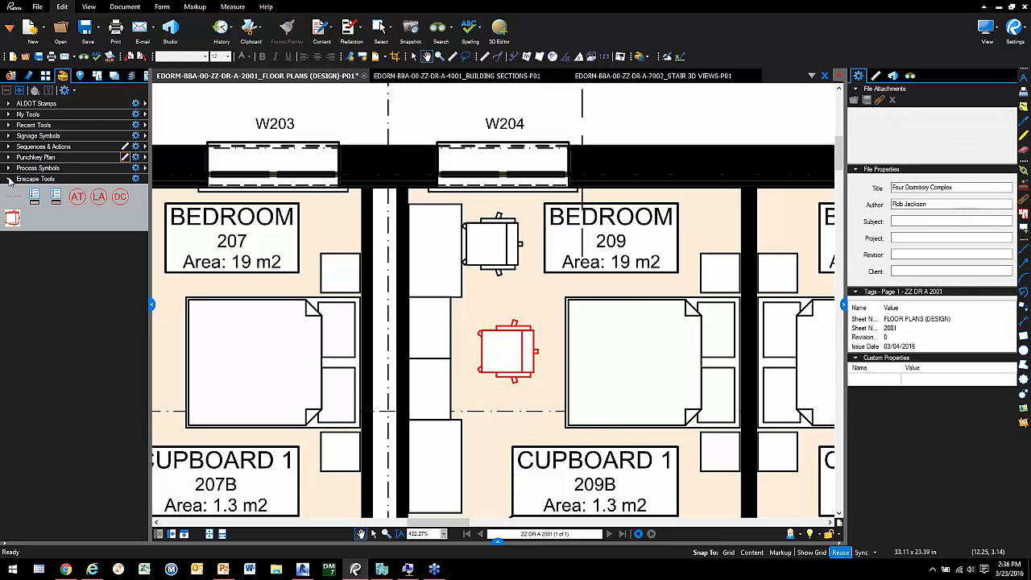
# Delete the red chair snapshot from Bedroom 209
pyautogui.click(13, 219)
pyautogui.click(508, 351)
pyautogui.press('Delete')
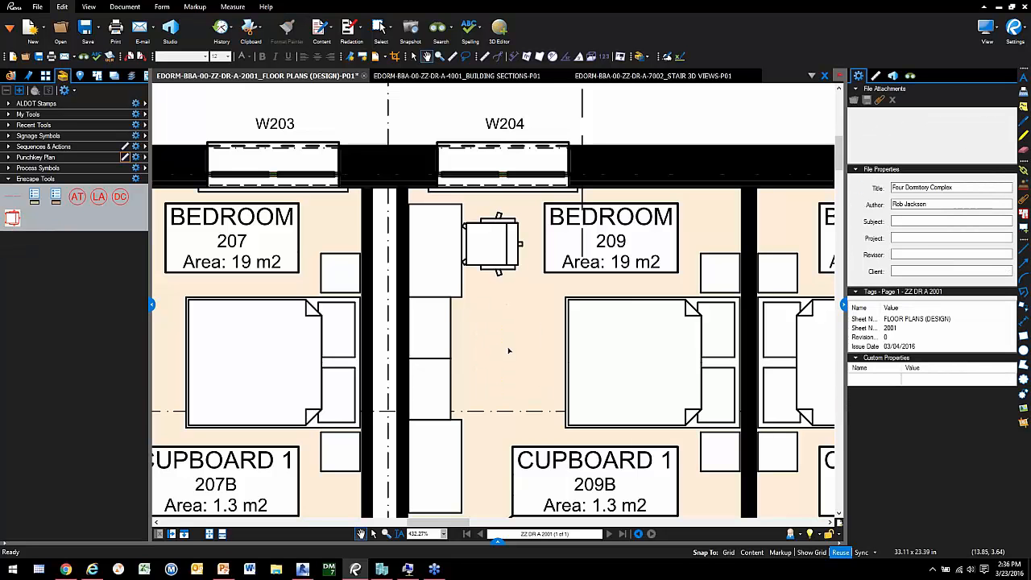
pyautogui.click(12, 219)
pyautogui.rightClick(12, 219)
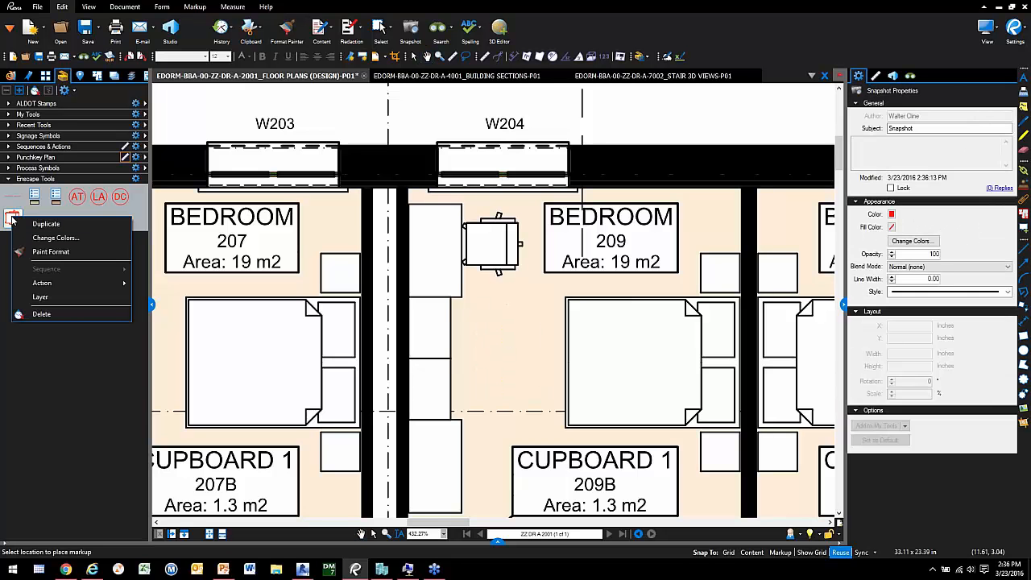
pyautogui.press('Escape')
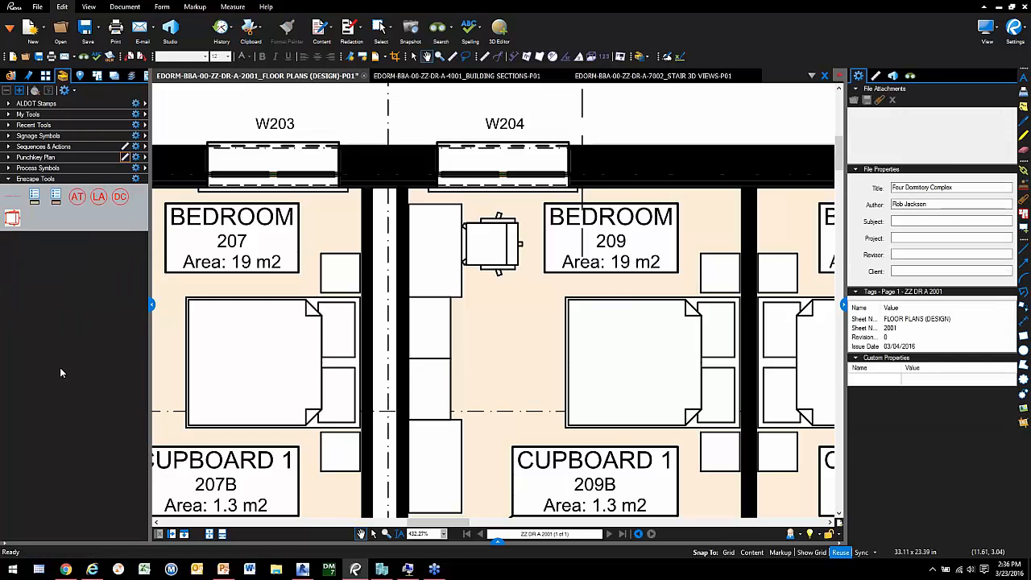
# Place eight red chair symbols from Enscape Tools across Mechanical Room 105 on the Level One plan
pyautogui.scroll(-5, 500, 360)
pyautogui.scroll(-5, 452, 364)
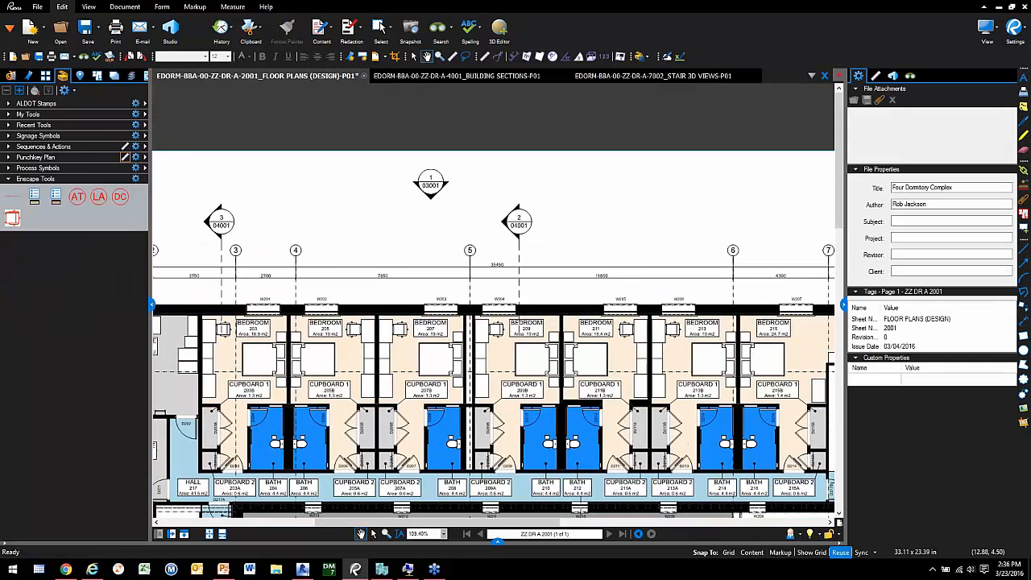
pyautogui.scroll(-8, 509, 268)
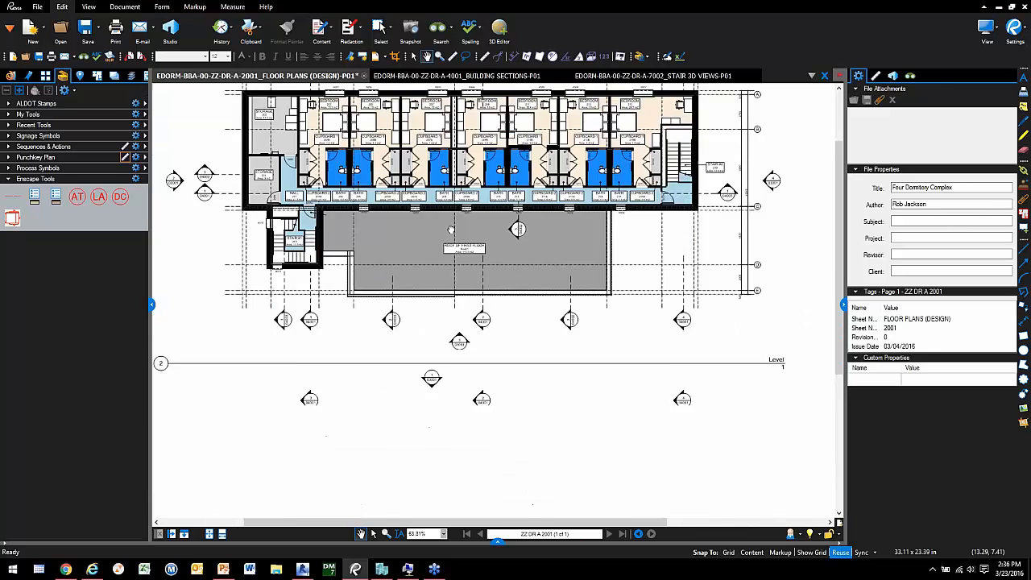
pyautogui.scroll(5, 427, 314)
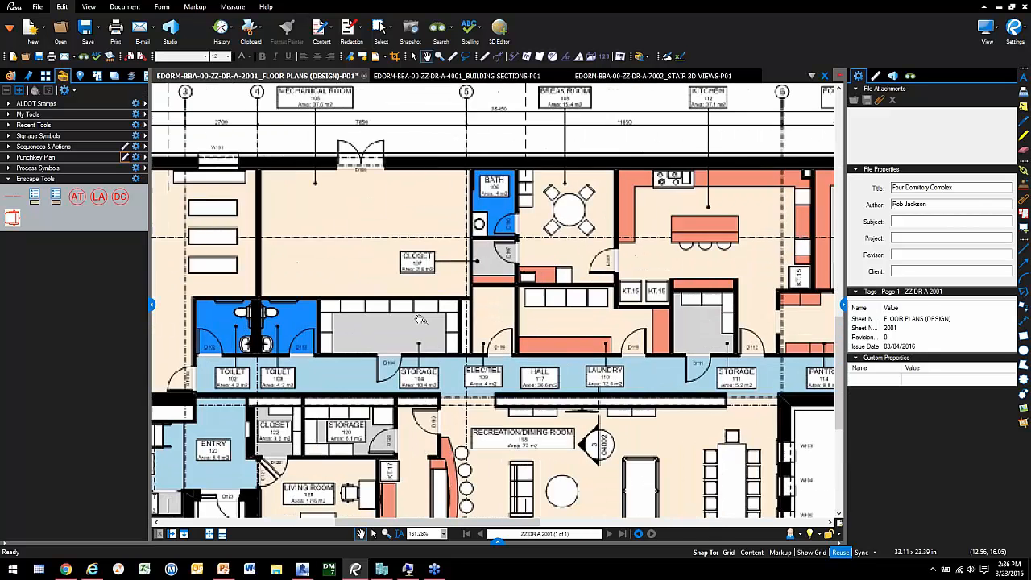
pyautogui.click(13, 219)
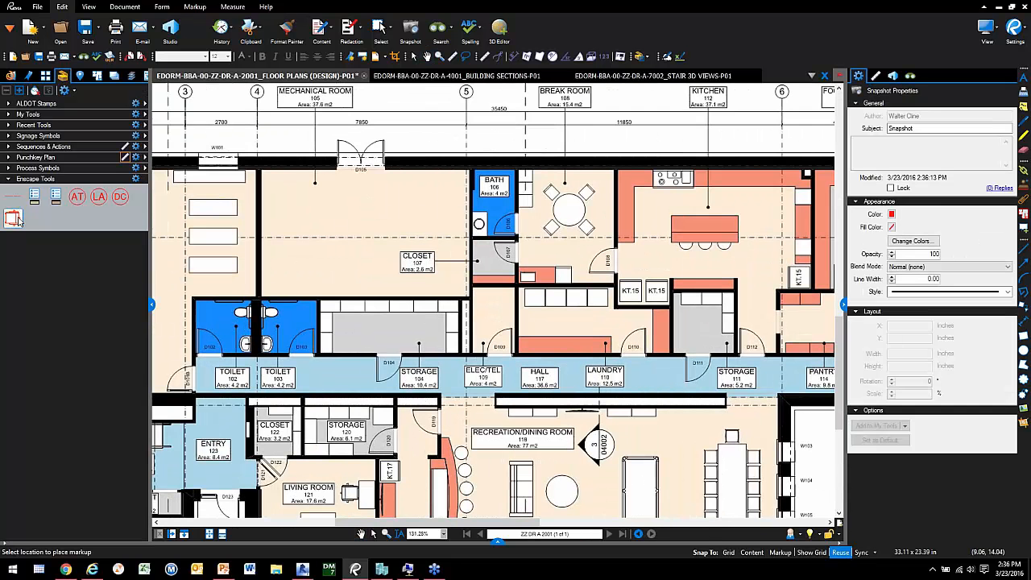
pyautogui.click(336, 191)
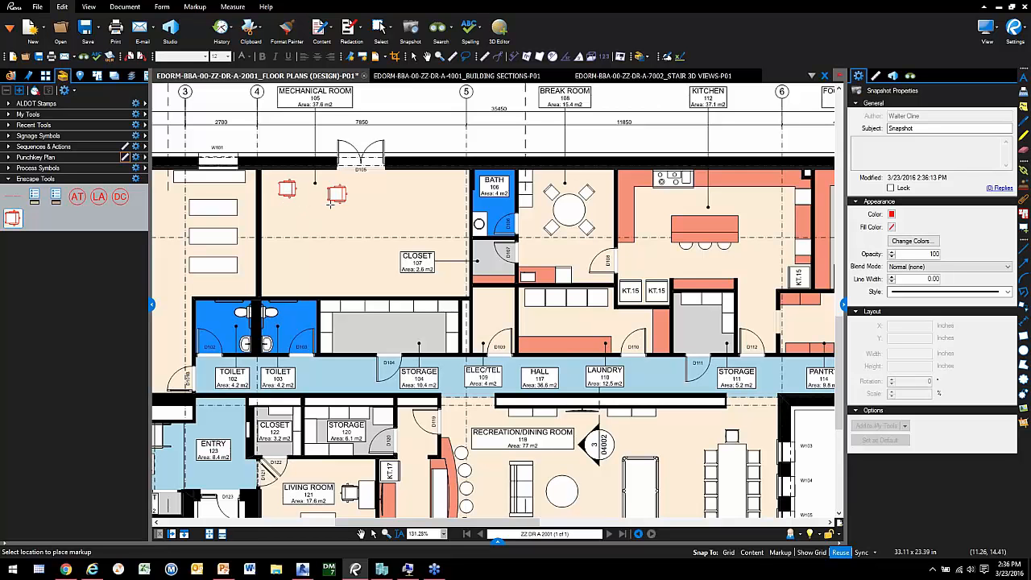
pyautogui.click(379, 190)
pyautogui.click(427, 190)
pyautogui.click(421, 217)
pyautogui.click(373, 223)
pyautogui.click(311, 224)
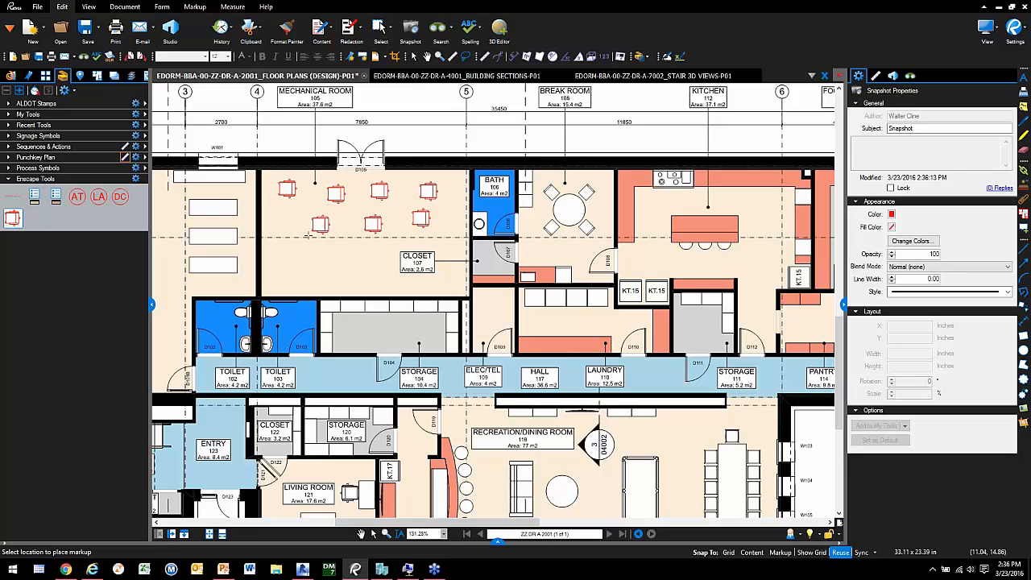
pyautogui.click(296, 256)
pyautogui.rightClick(361, 304)
pyautogui.press('Escape')
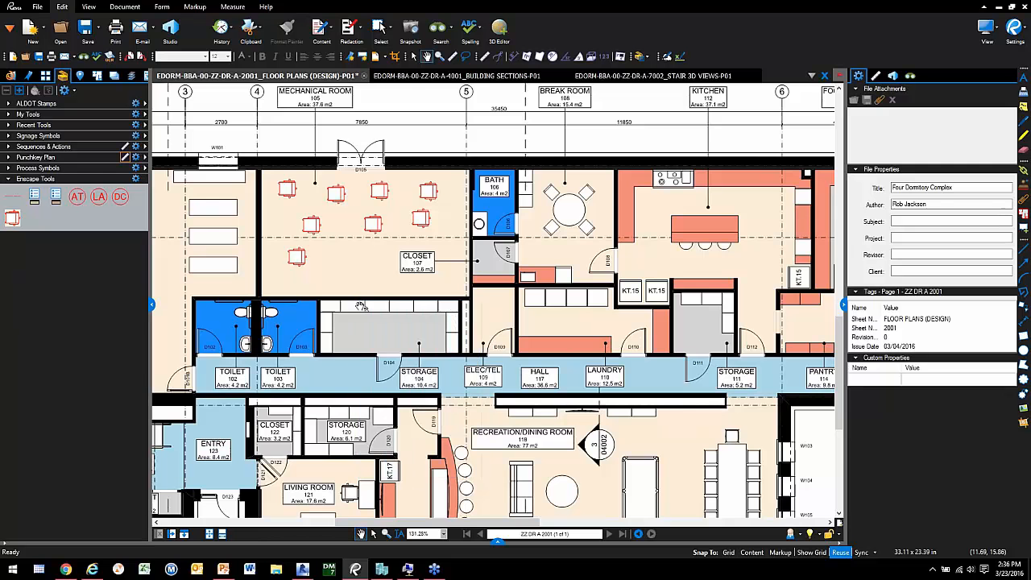
# Show the markups list, select several Snapshot entries to locate their chairs on the plan, and hide the list
pyautogui.scroll(-1, 451, 274)
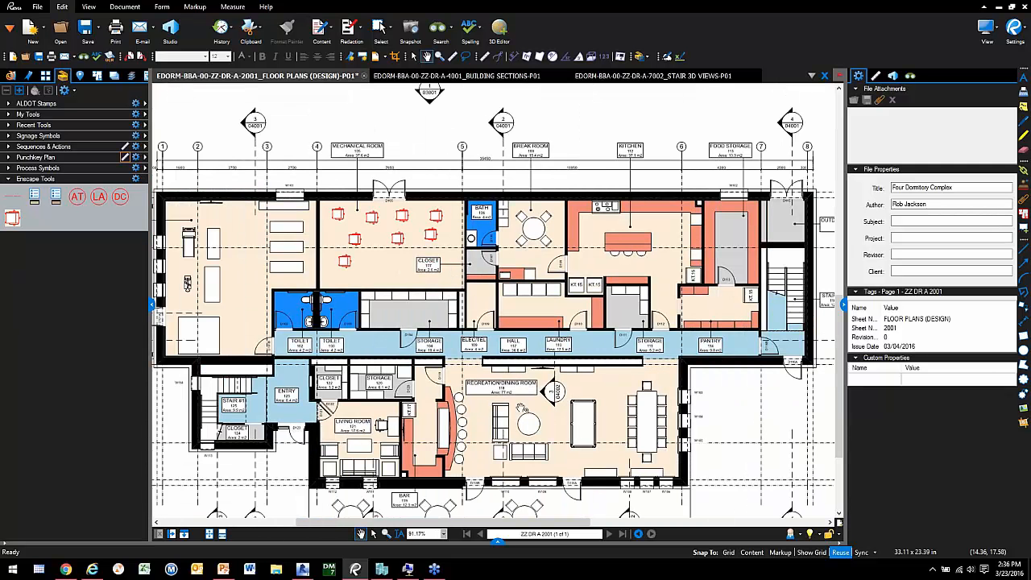
pyautogui.click(499, 546)
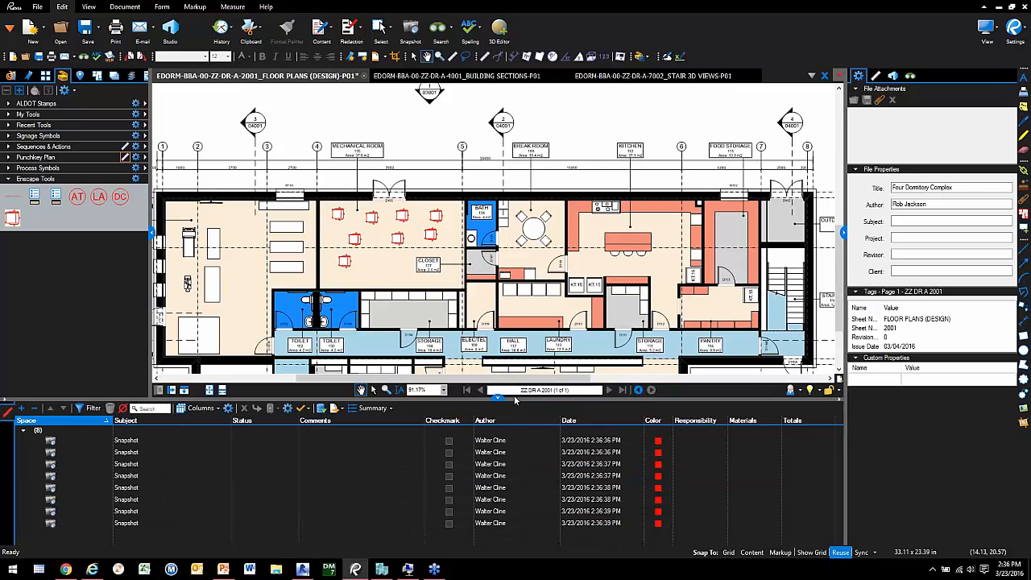
pyautogui.click(145, 448)
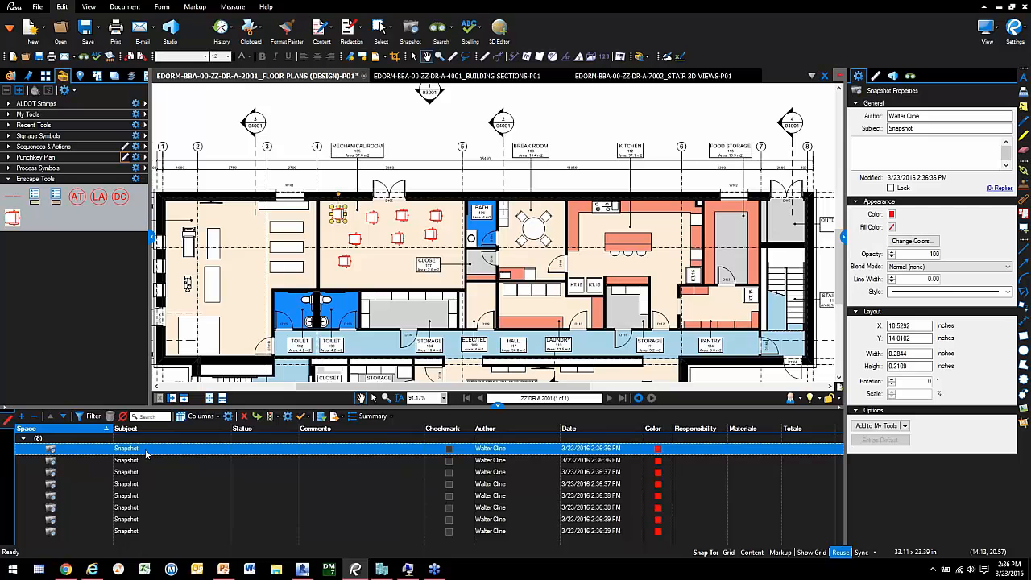
pyautogui.click(139, 461)
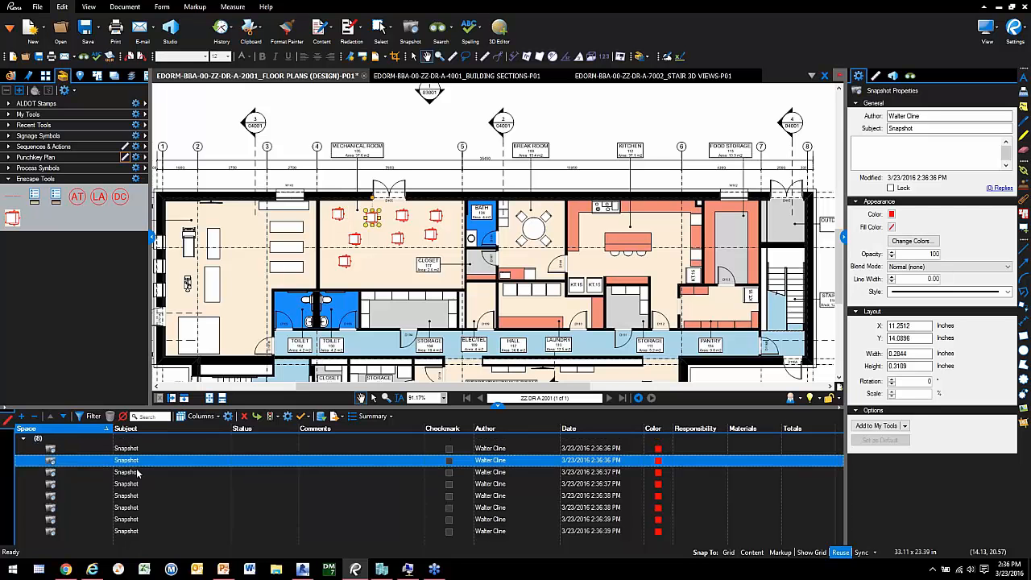
pyautogui.click(136, 472)
pyautogui.click(136, 507)
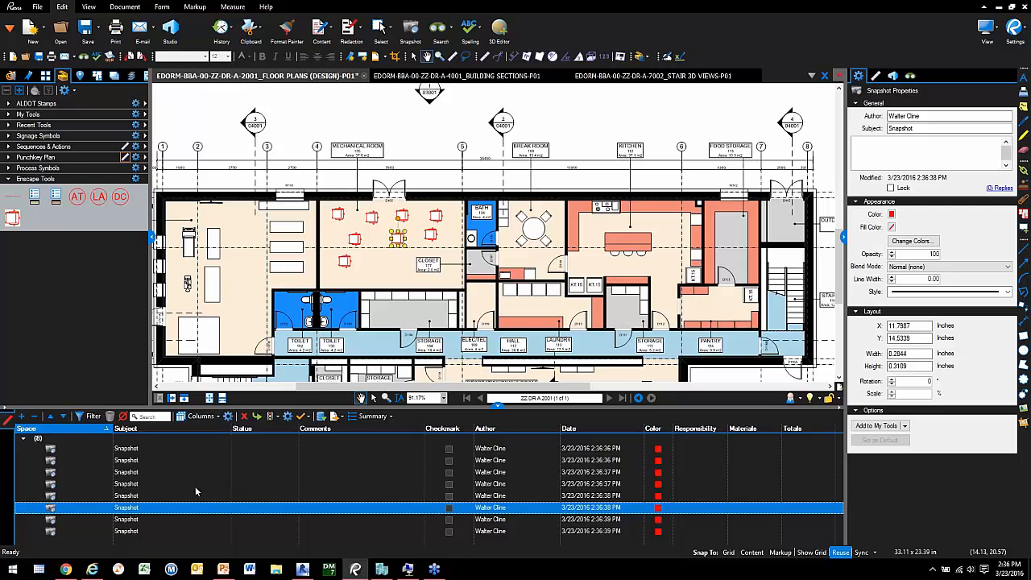
pyautogui.click(498, 405)
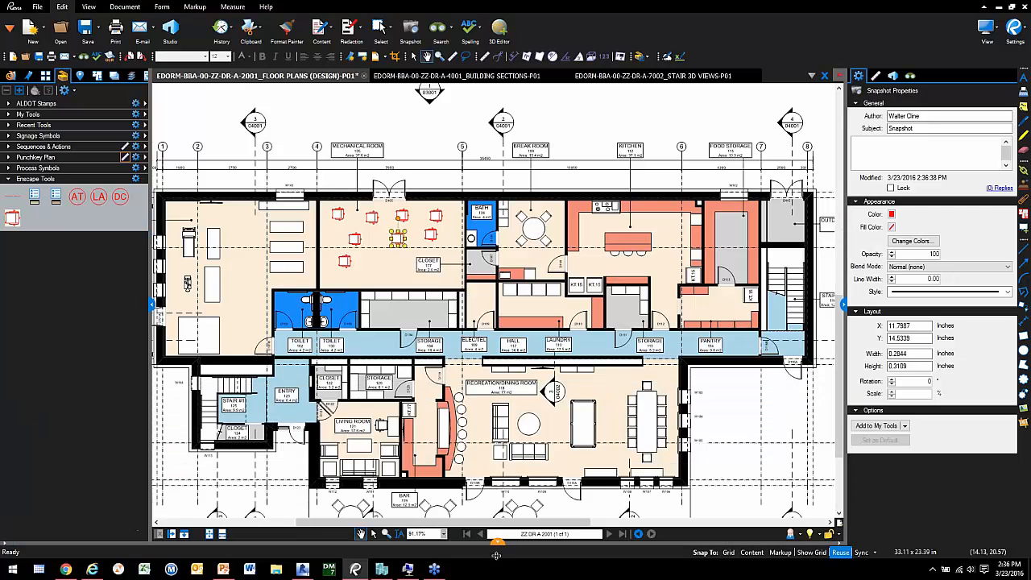
# Review the chairs placed on the Level One plan, and switch to the building sections sheet 4001
pyautogui.scroll(3, 383, 297)
pyautogui.click(382, 297)
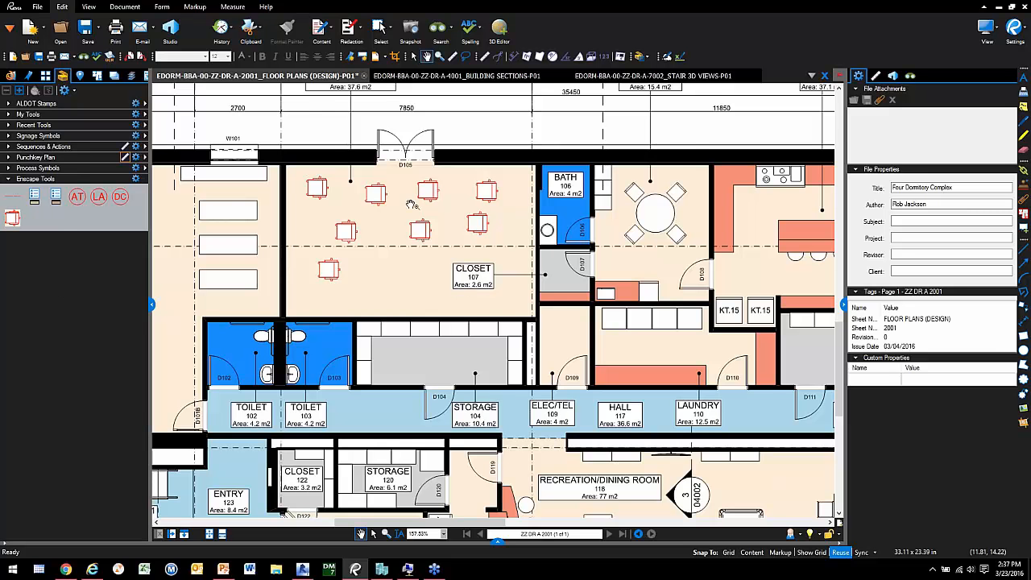
pyautogui.scroll(-5, 411, 205)
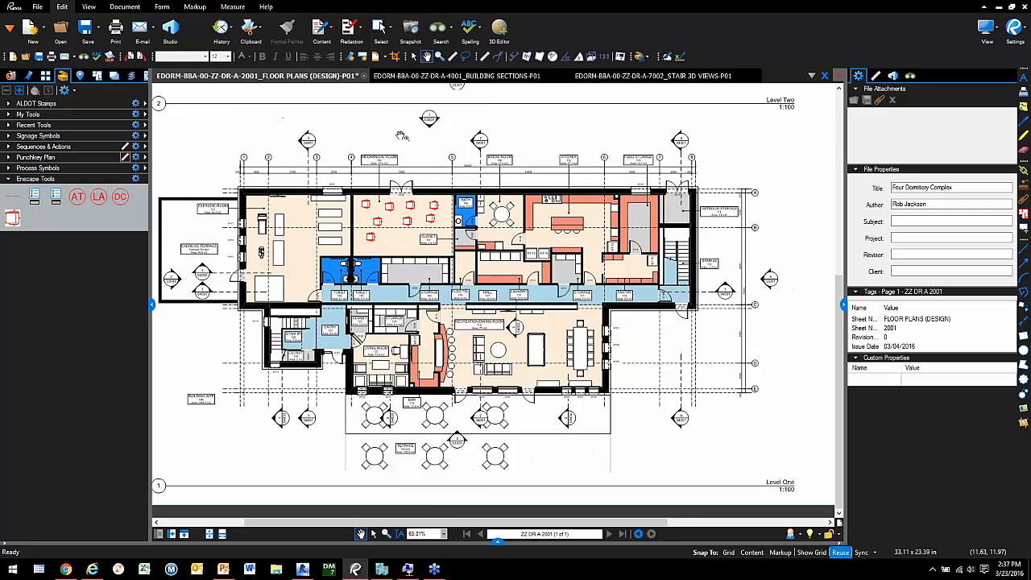
pyautogui.scroll(3, 403, 136)
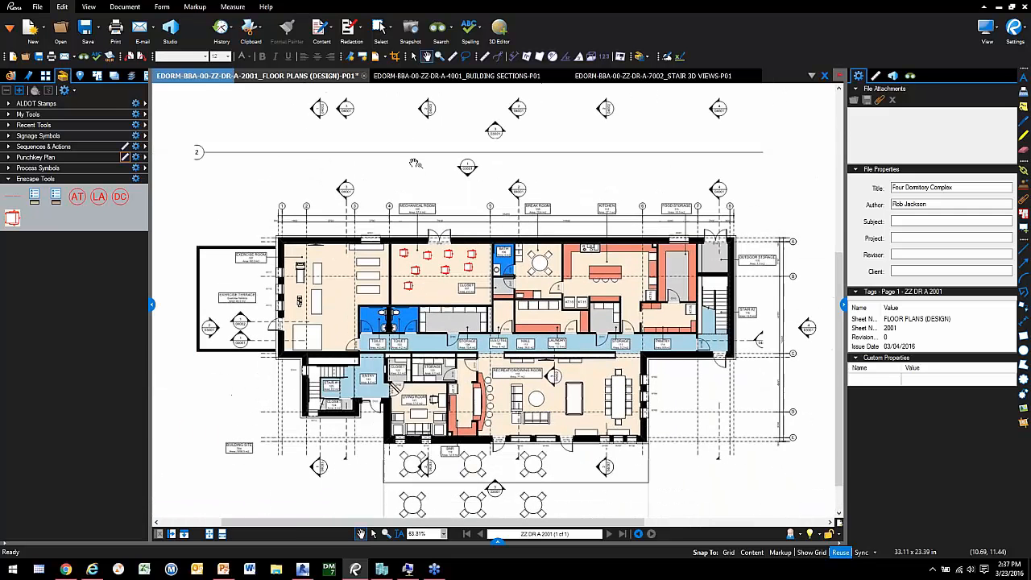
pyautogui.click(487, 78)
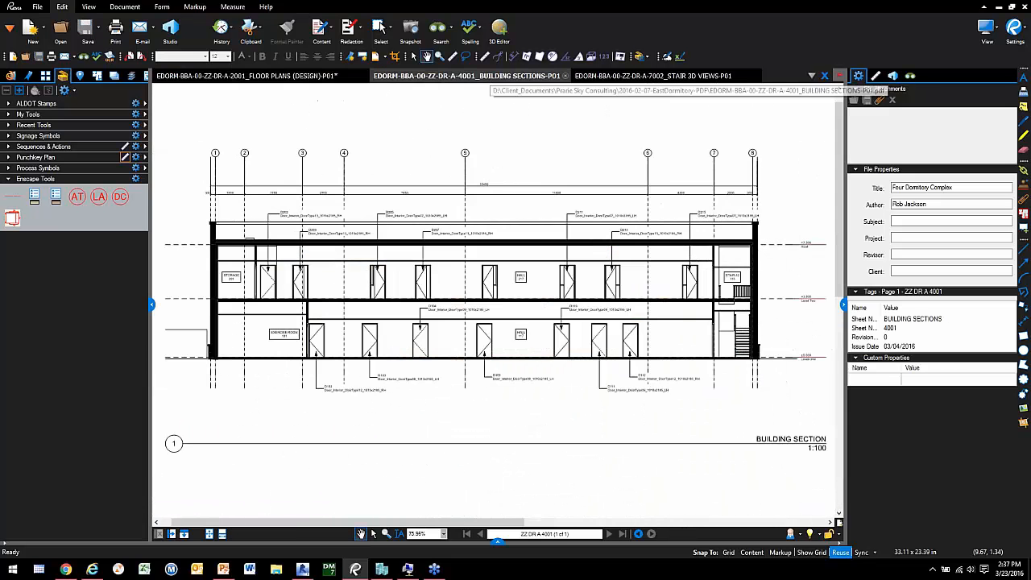
# Close the building sections sheet 4001 and return to the floor plans sheet 2001, showing both levels
pyautogui.click(566, 77)
pyautogui.click(514, 79)
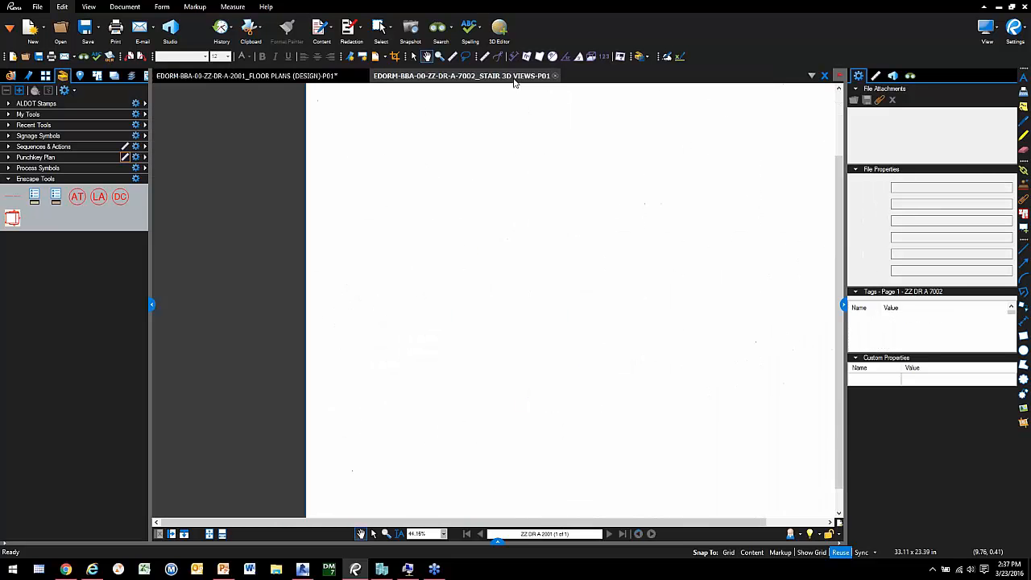
pyautogui.click(285, 75)
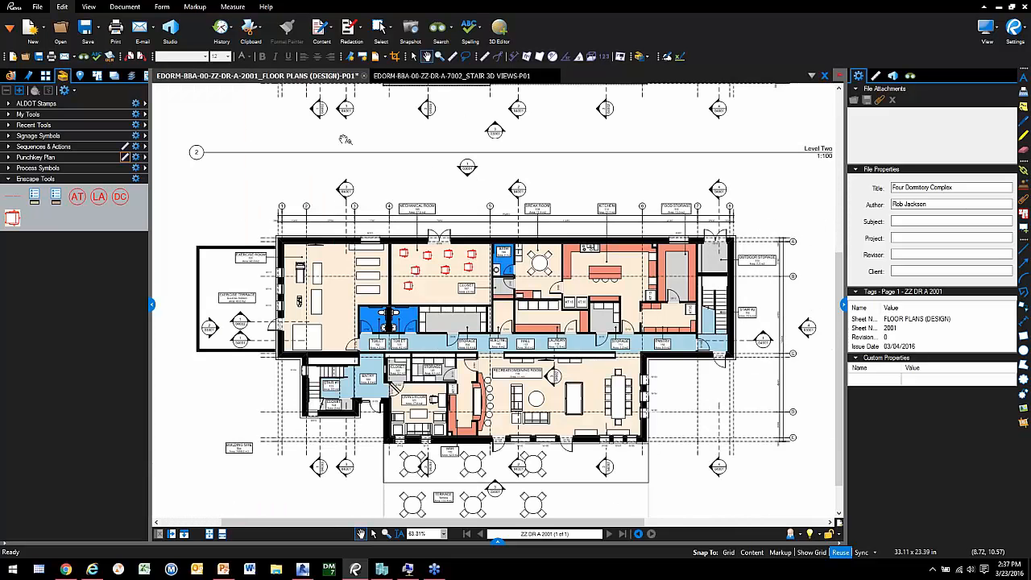
pyautogui.scroll(-5, 344, 140)
pyautogui.scroll(4, 550, 261)
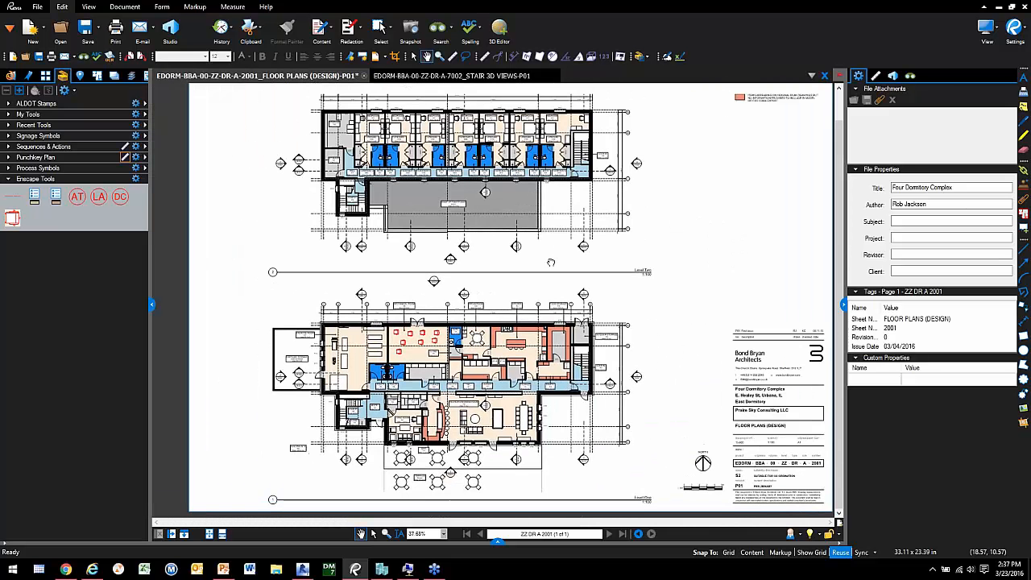
pyautogui.moveTo(551, 263); pyautogui.dragTo(558, 265)
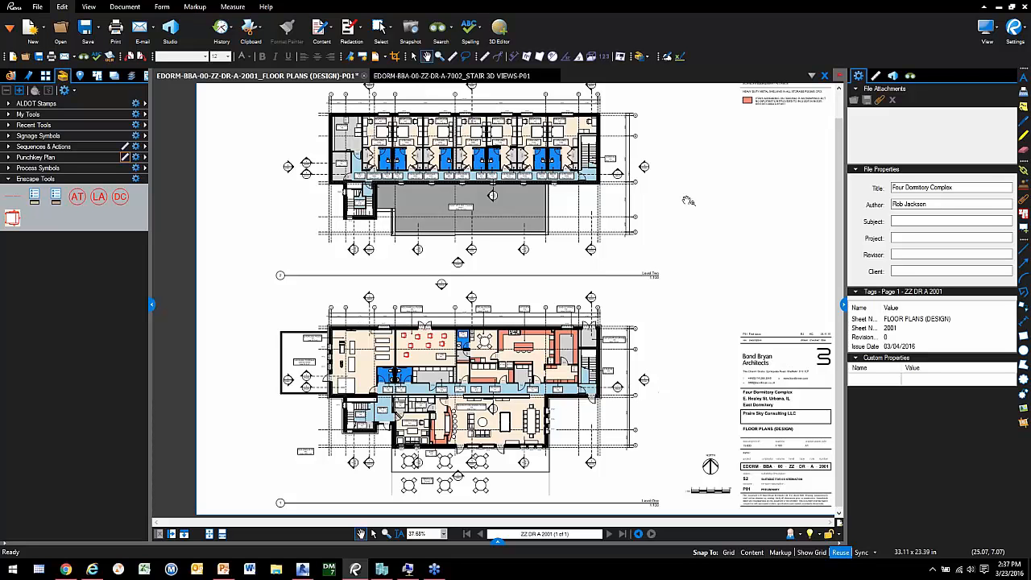
# Log in to Studio on studio.bluebeam.com by entering the account password
pyautogui.click(892, 77)
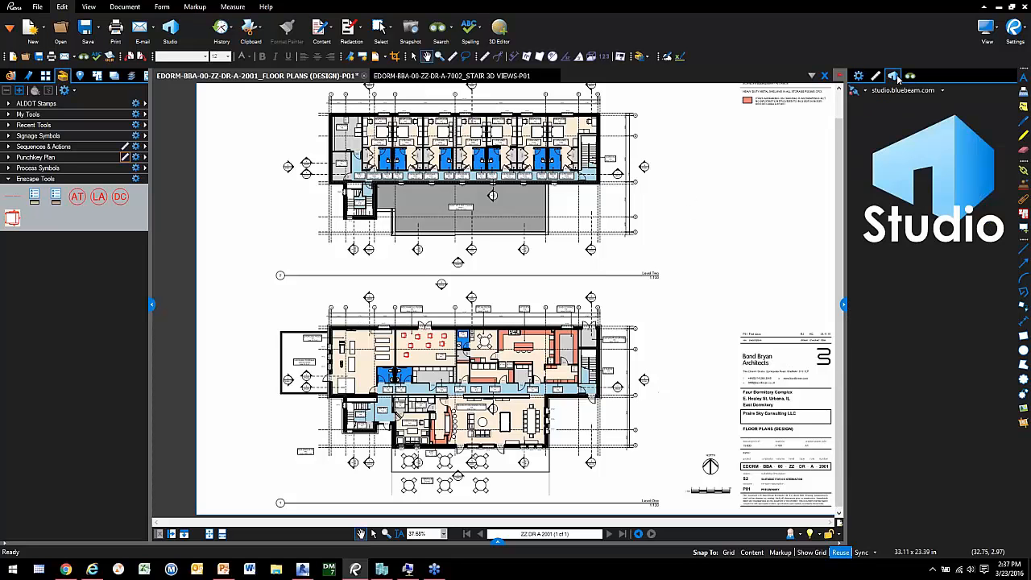
pyautogui.click(853, 91)
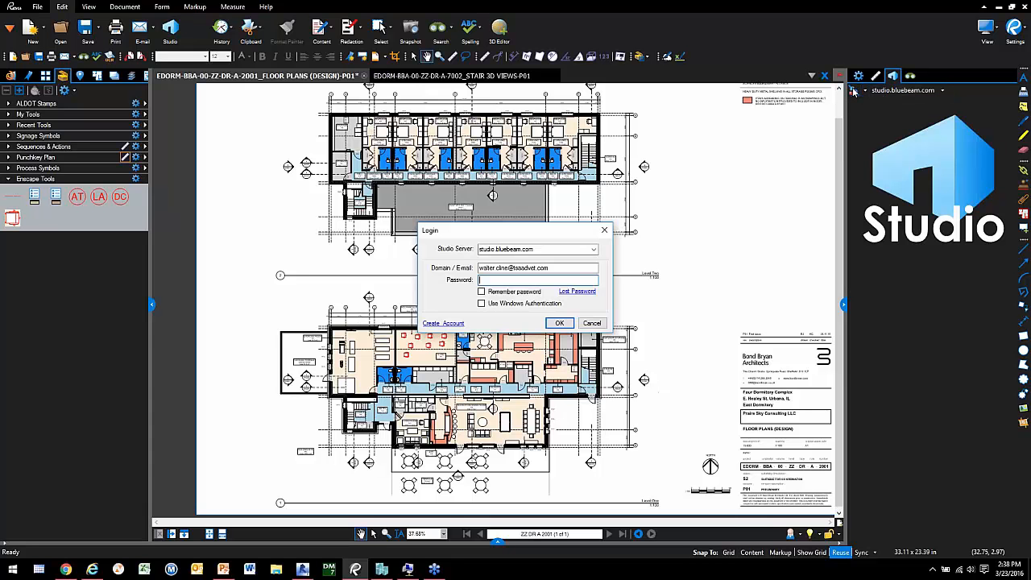
pyautogui.write('*******')
pyautogui.press('Return')
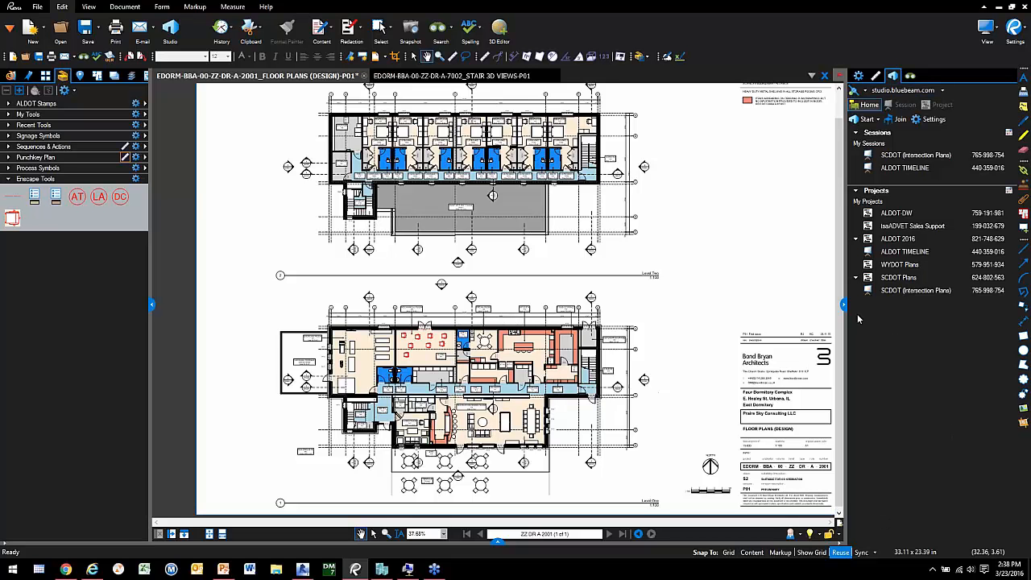
pyautogui.moveTo(726, 251); pyautogui.dragTo(717, 270)
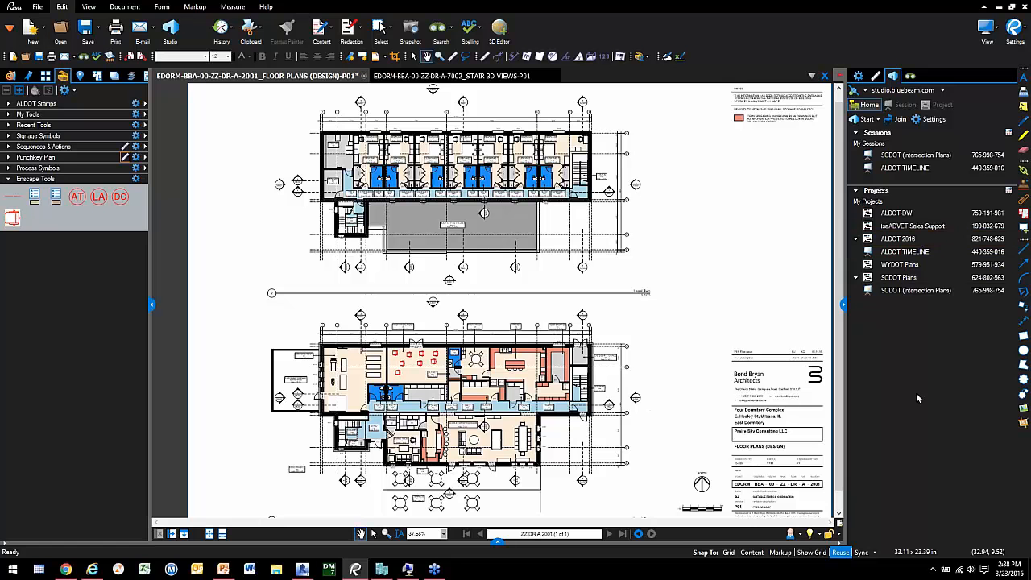
# Start a new Studio session named "CFTA webinar" without restricting attendees by e-mail address, and skip the session invitation
pyautogui.click(870, 119)
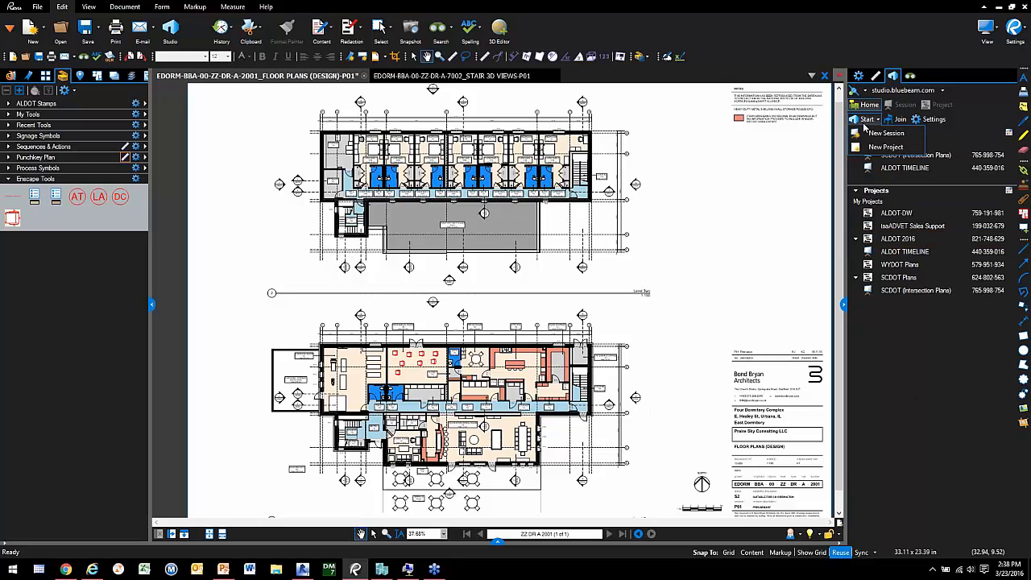
pyautogui.click(886, 134)
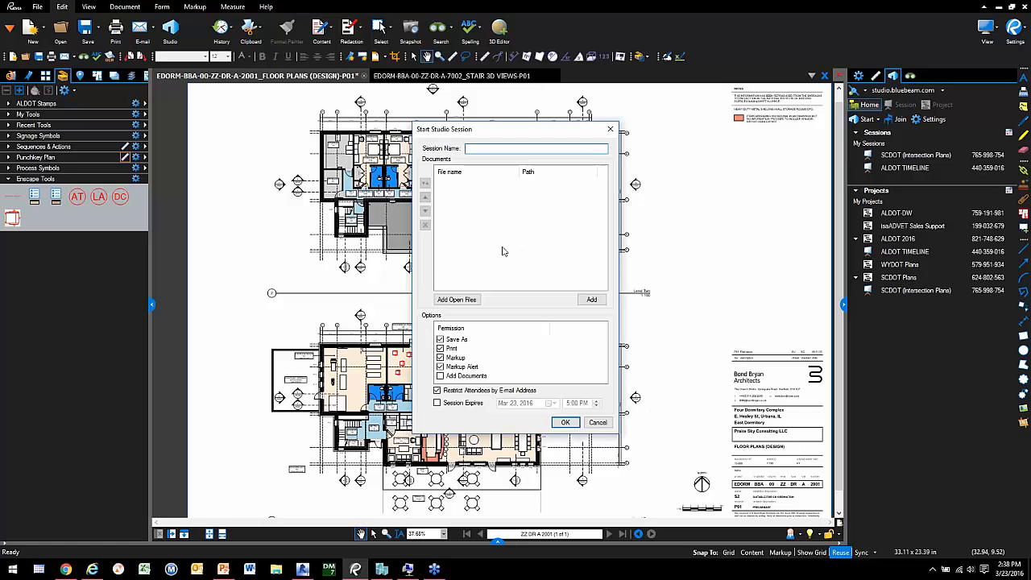
pyautogui.write('CFTA webinar')
pyautogui.click(465, 393)
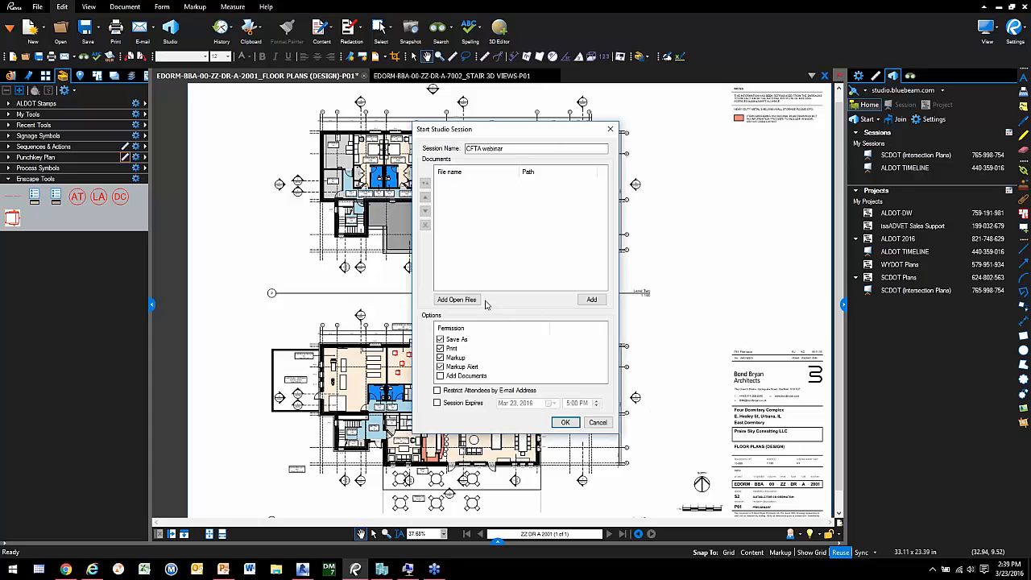
pyautogui.click(565, 423)
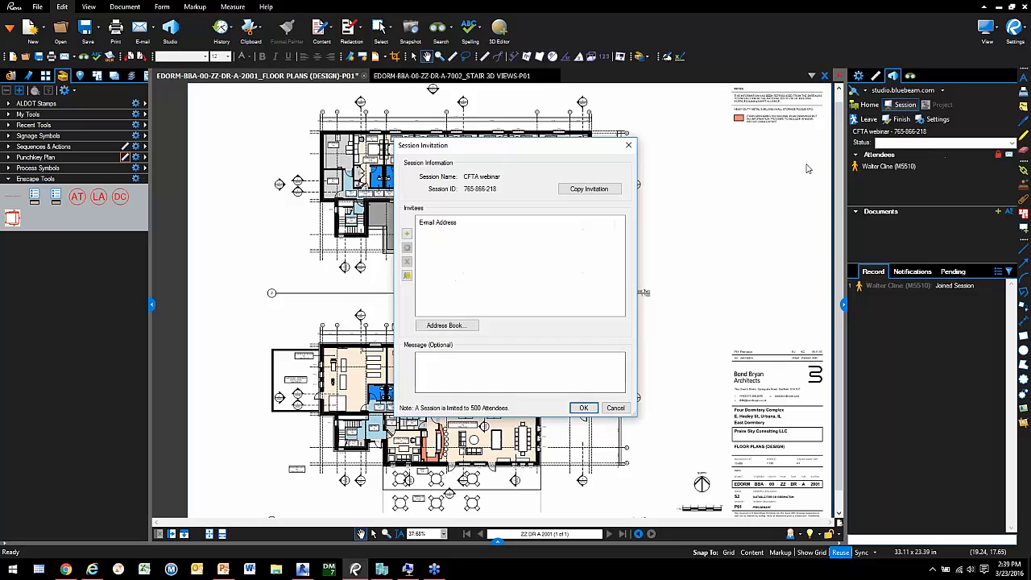
pyautogui.click(615, 407)
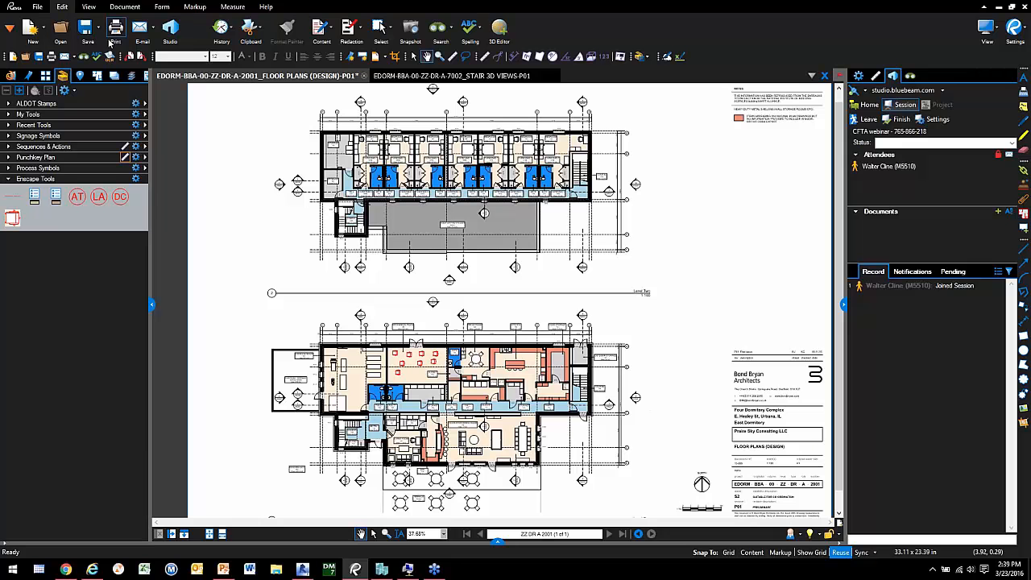
# Save the floor plans sheet 2001 and add it to the open Studio session
pyautogui.click(84, 29)
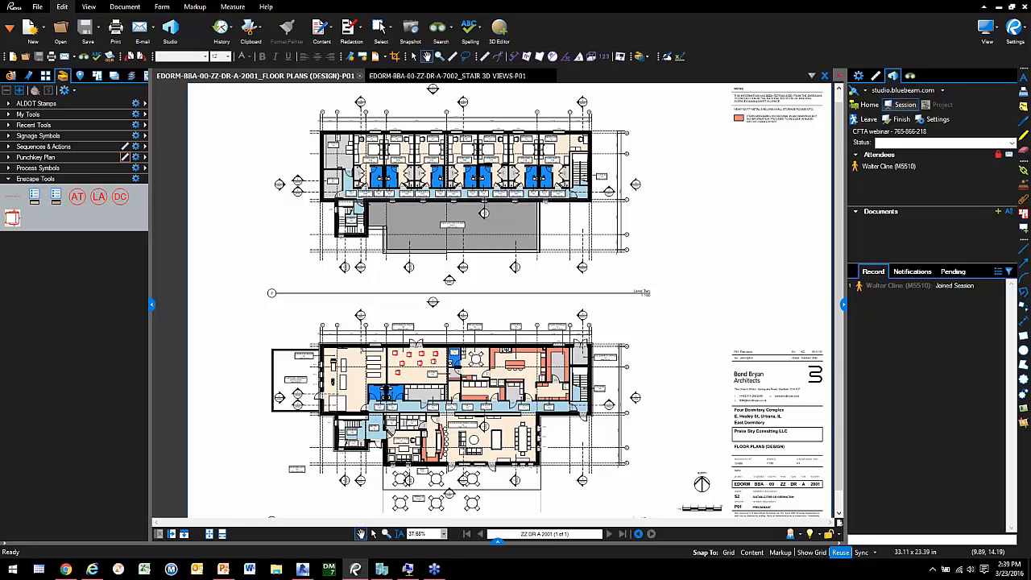
pyautogui.rightClick(246, 79)
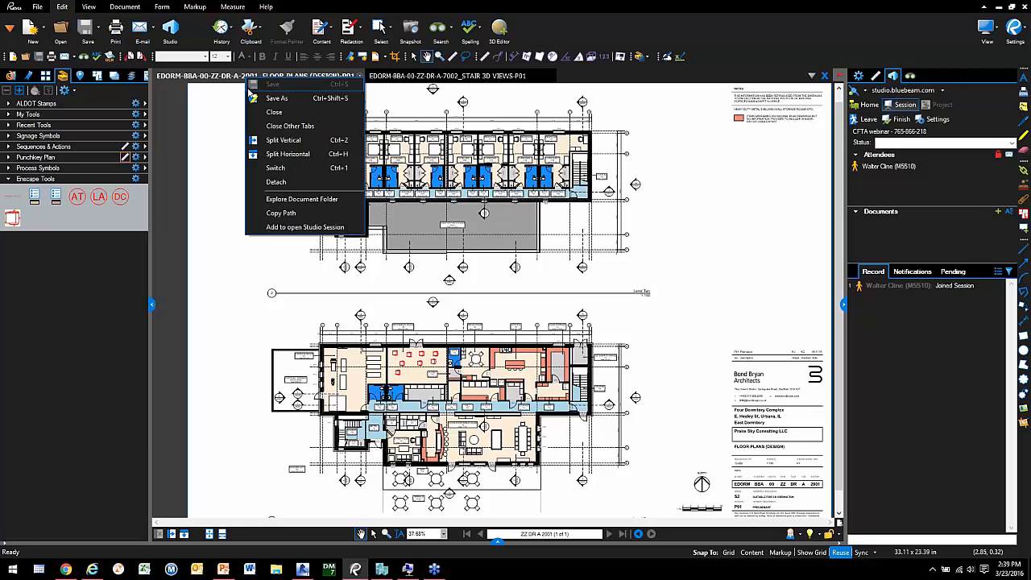
pyautogui.click(311, 227)
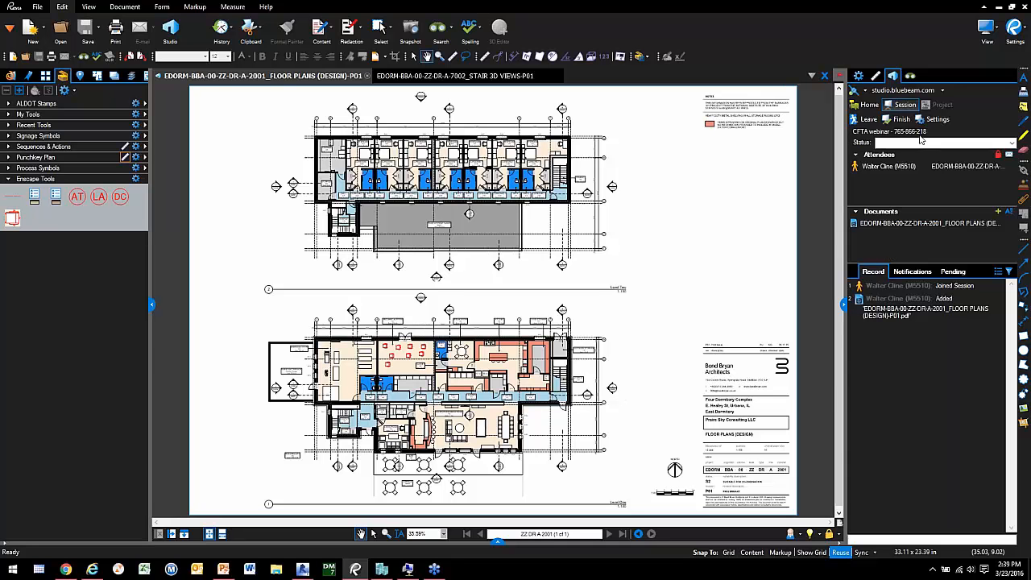
# Add the stair 3D views sheet 7002 to the open Studio session
pyautogui.moveTo(905, 228)
pyautogui.click(458, 78)
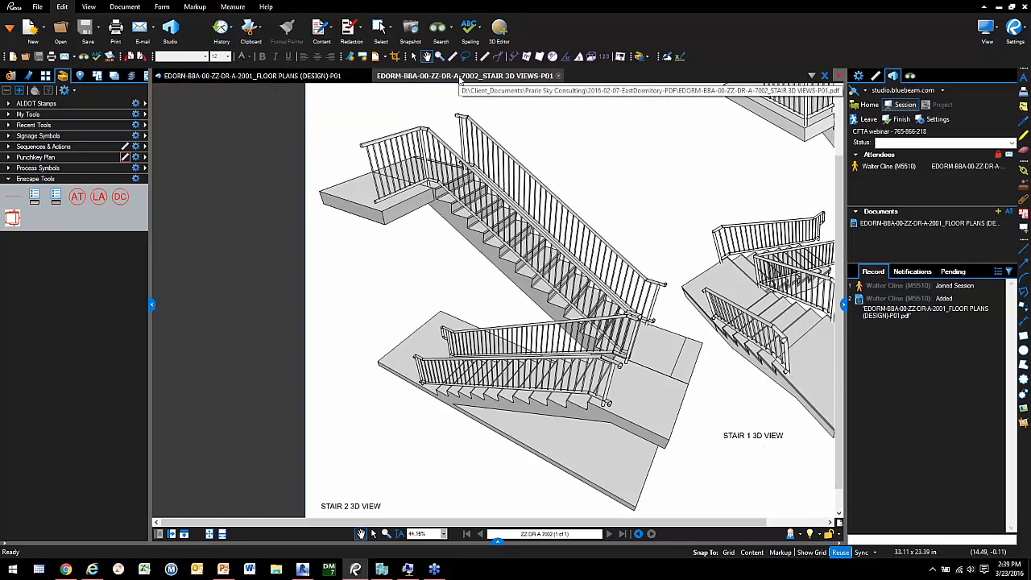
pyautogui.rightClick(437, 78)
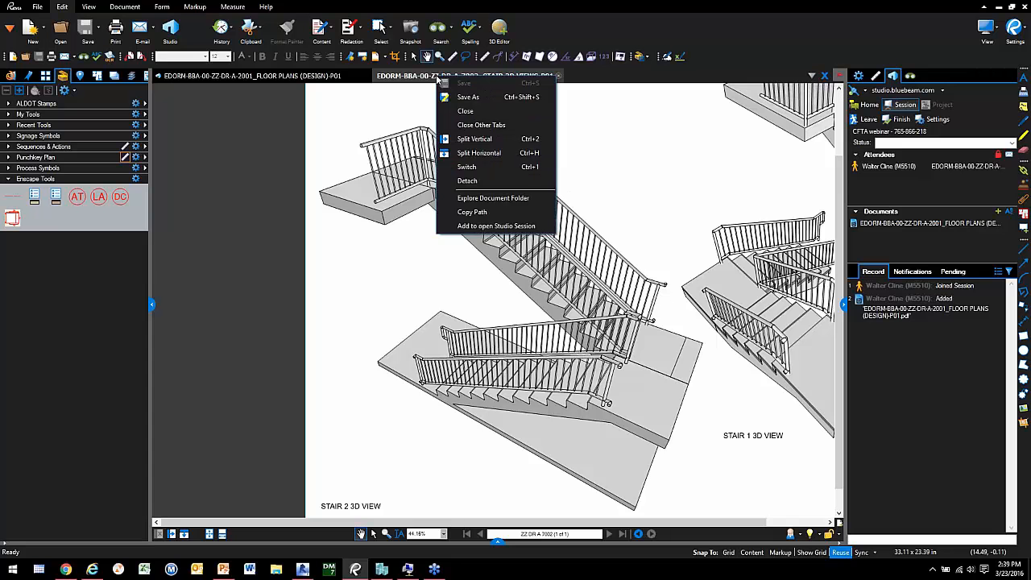
pyautogui.click(501, 231)
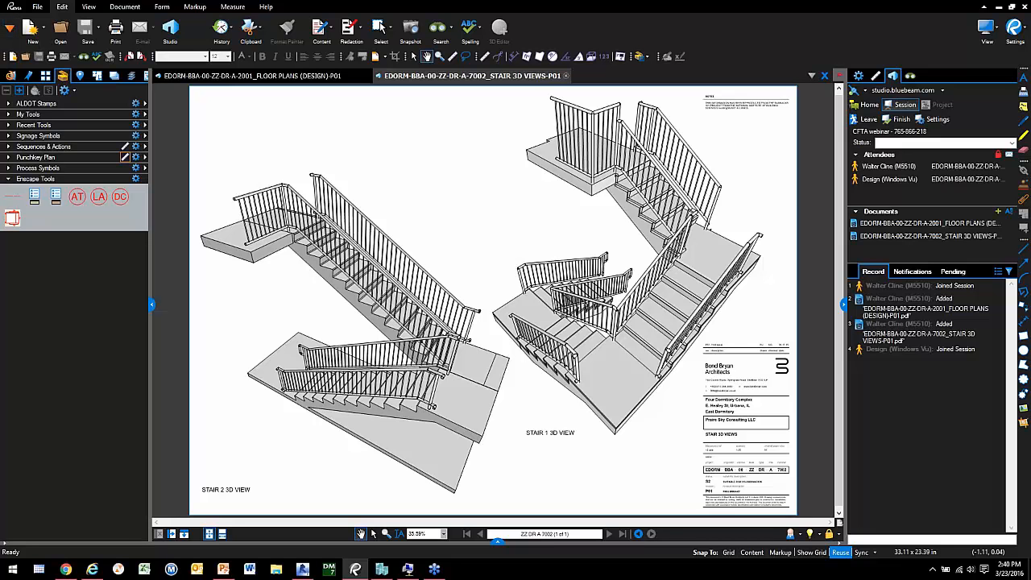
# Go to the second attendee's sheet in the session and follow that attendee's view
pyautogui.click(885, 167)
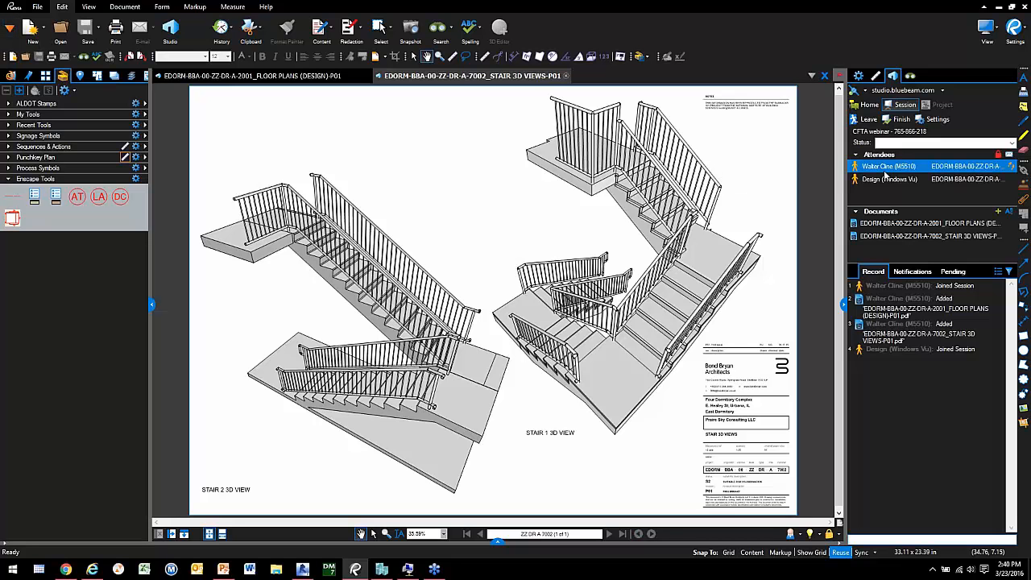
pyautogui.click(905, 179)
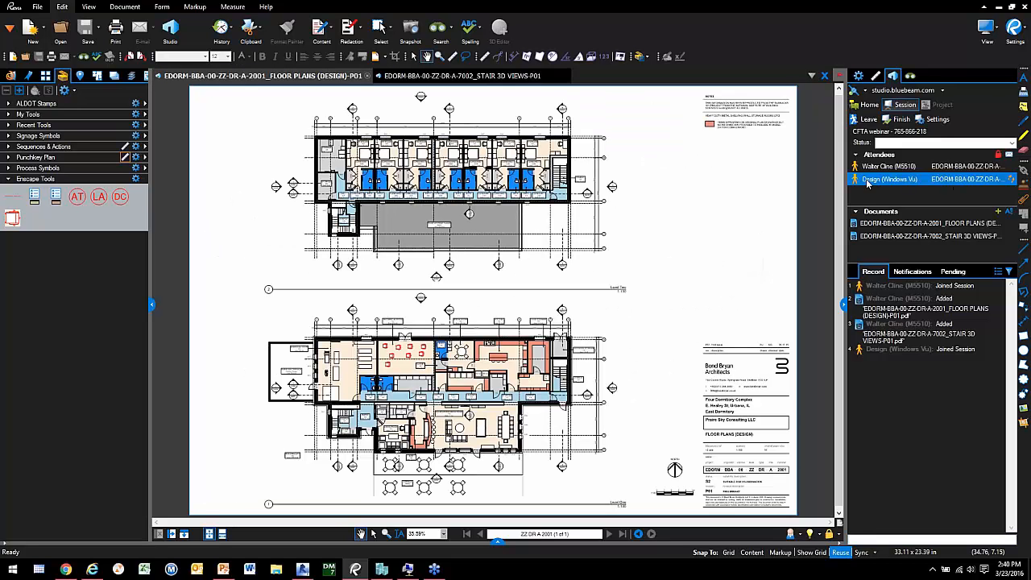
pyautogui.moveTo(910, 183)
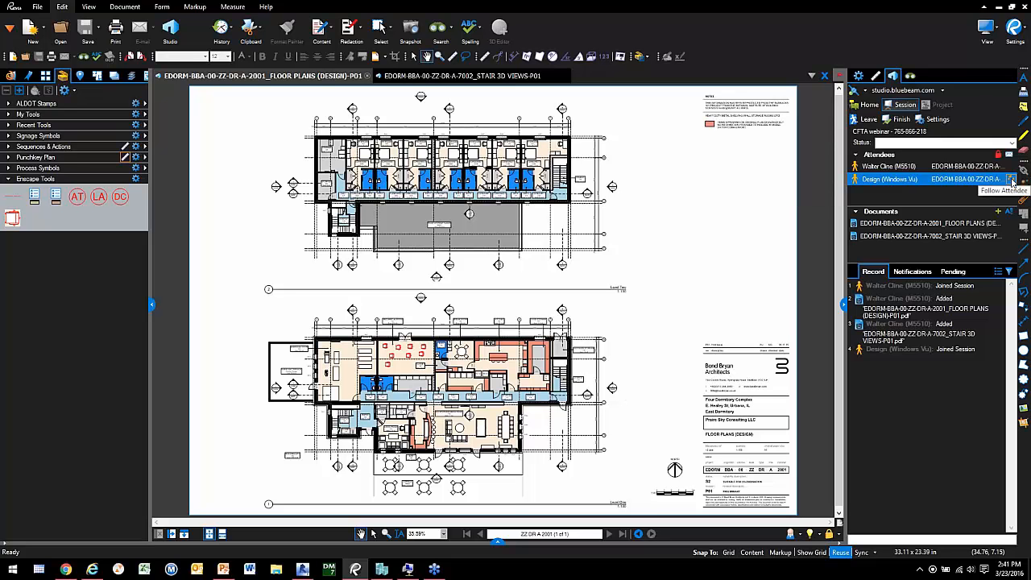
pyautogui.click(1012, 181)
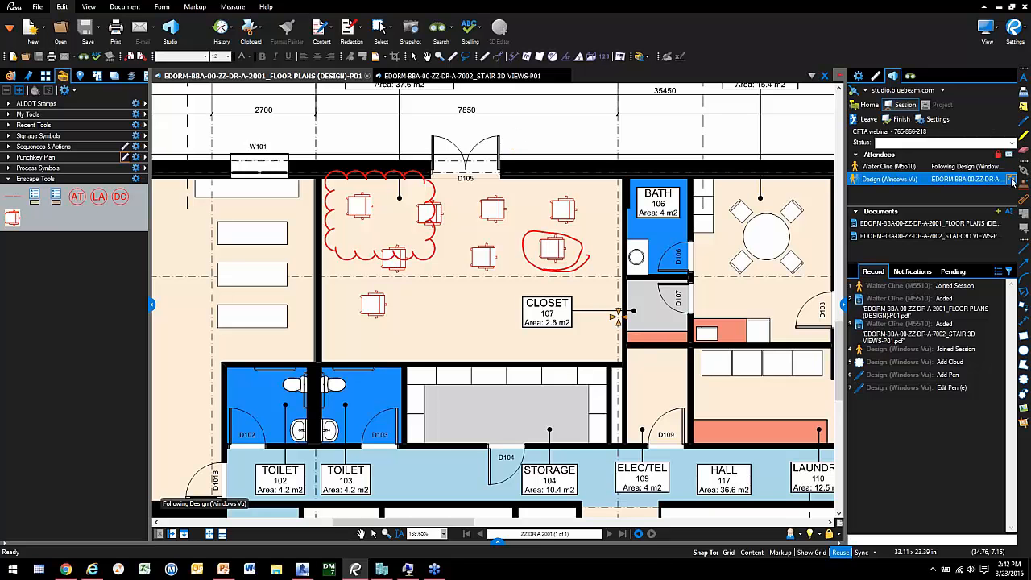
pyautogui.click(1012, 181)
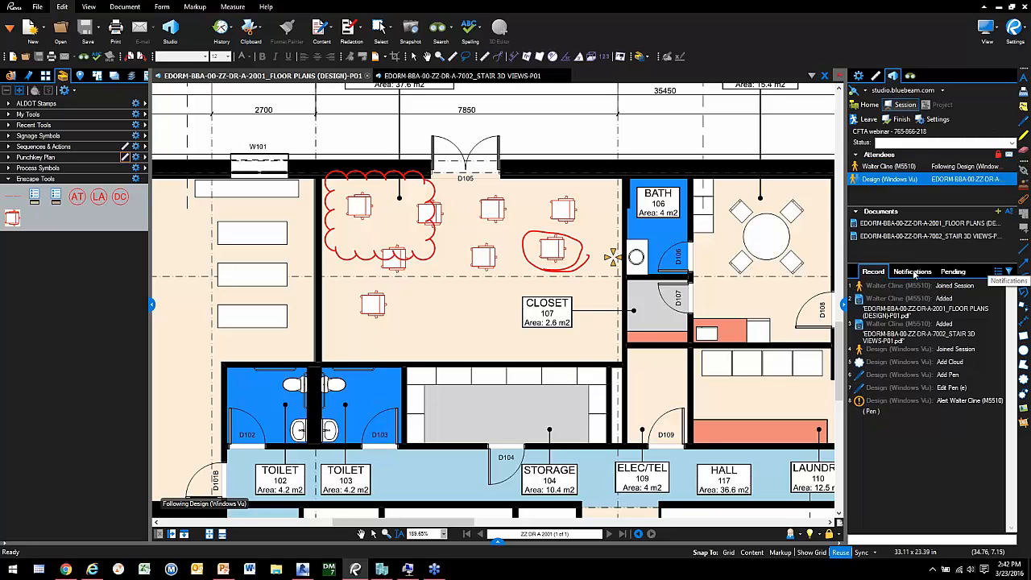
# Go to the pen markup from the session alert notification, and check which commands are available for the circled chair snapshot
pyautogui.click(913, 272)
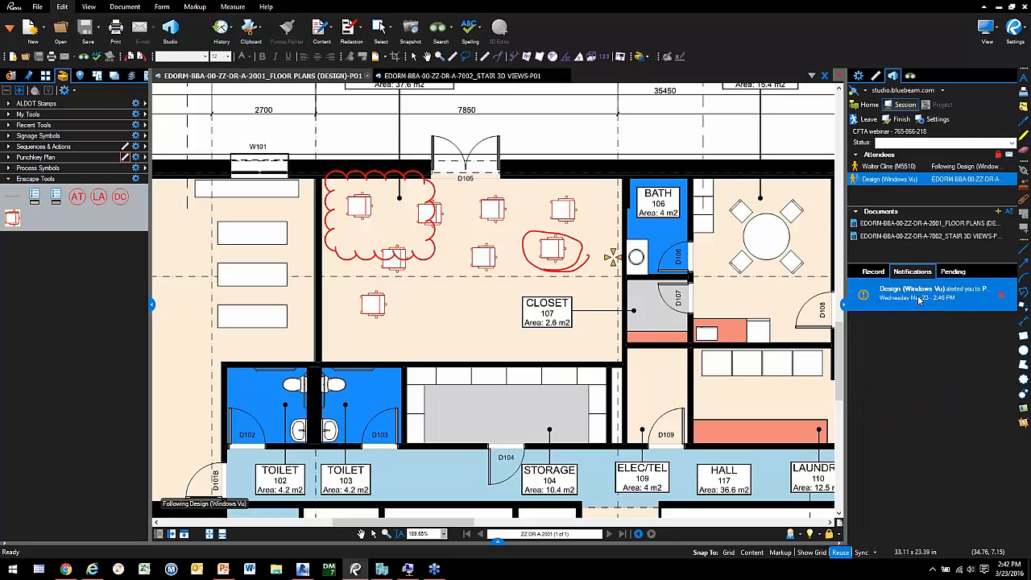
pyautogui.click(912, 298)
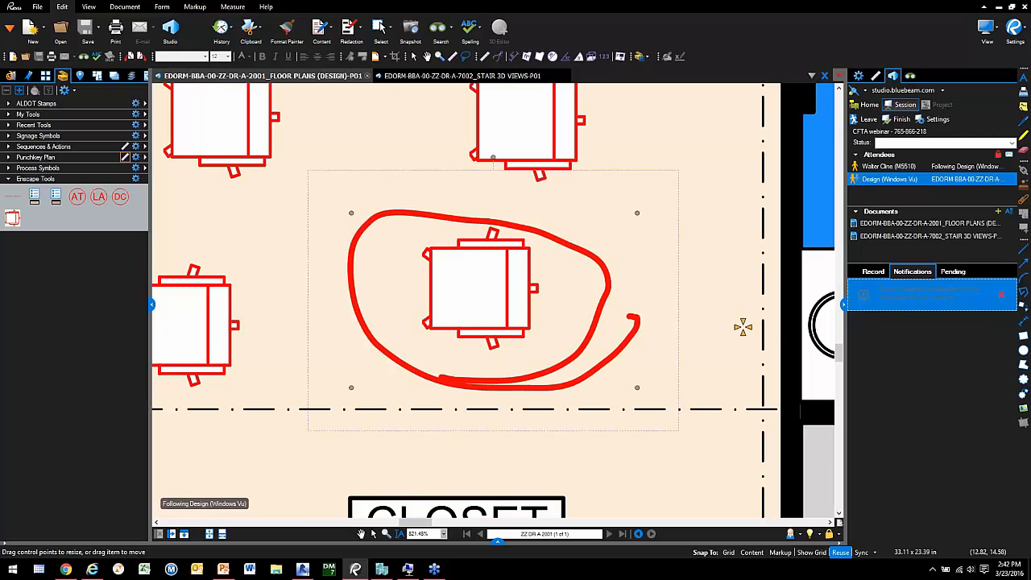
pyautogui.click(532, 289)
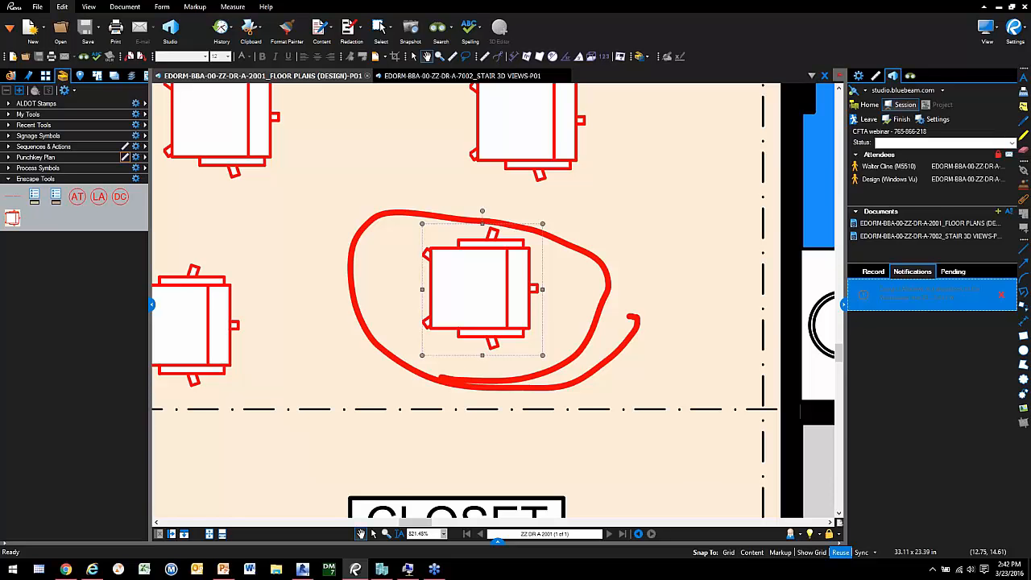
pyautogui.rightClick(532, 289)
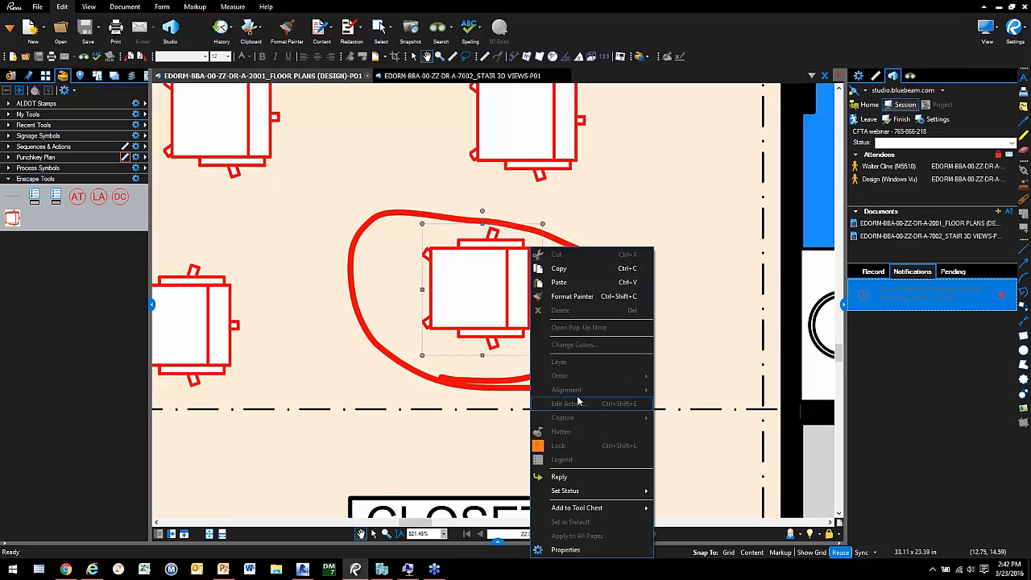
pyautogui.click(288, 374)
pyautogui.moveTo(333, 384); pyautogui.dragTo(267, 286)
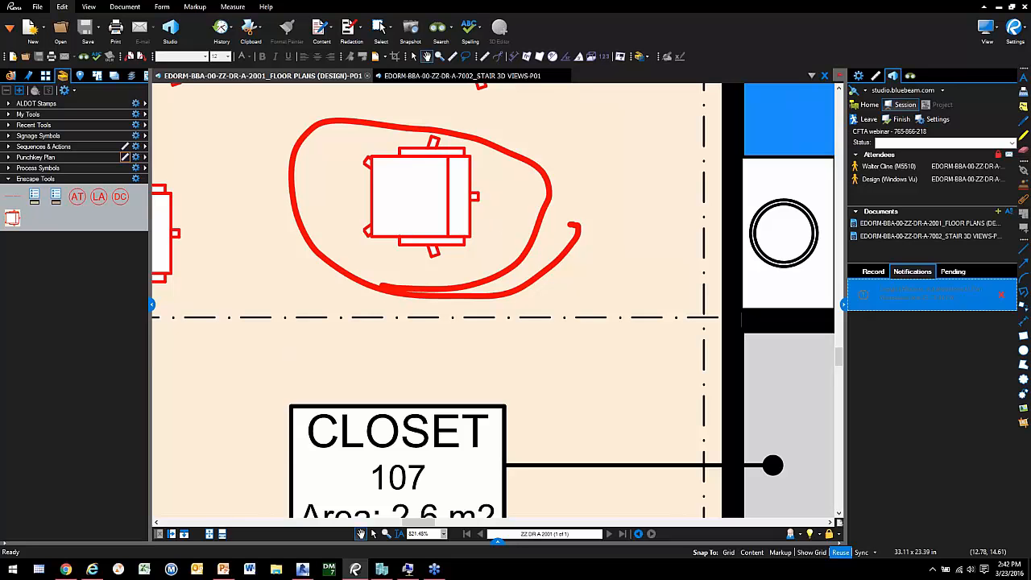
# Reply "I disagree dsvfgfb" to the pen markup around the chair, and show the markups list
pyautogui.click(471, 197)
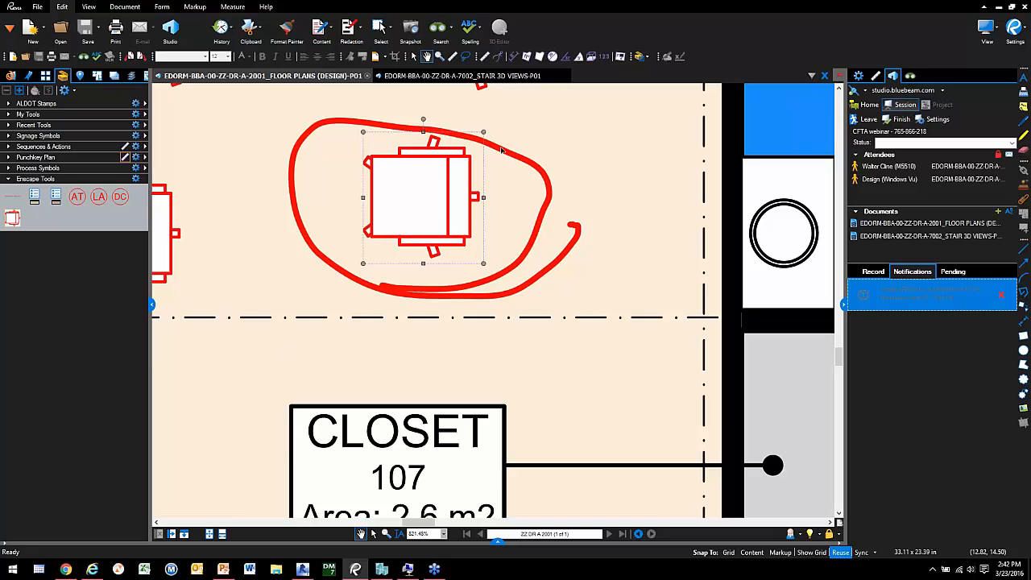
pyautogui.click(545, 170)
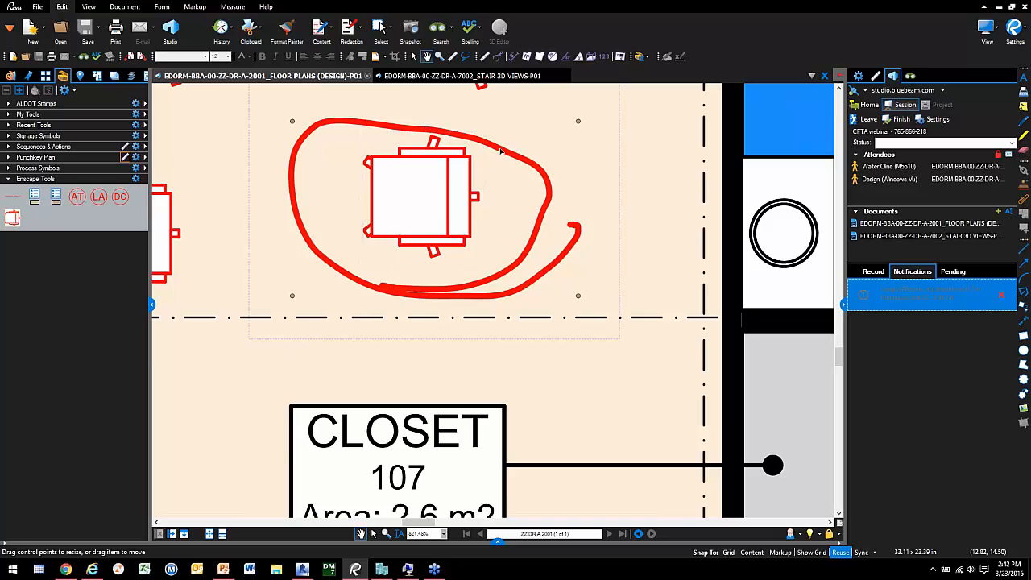
pyautogui.rightClick(540, 218)
pyautogui.click(592, 432)
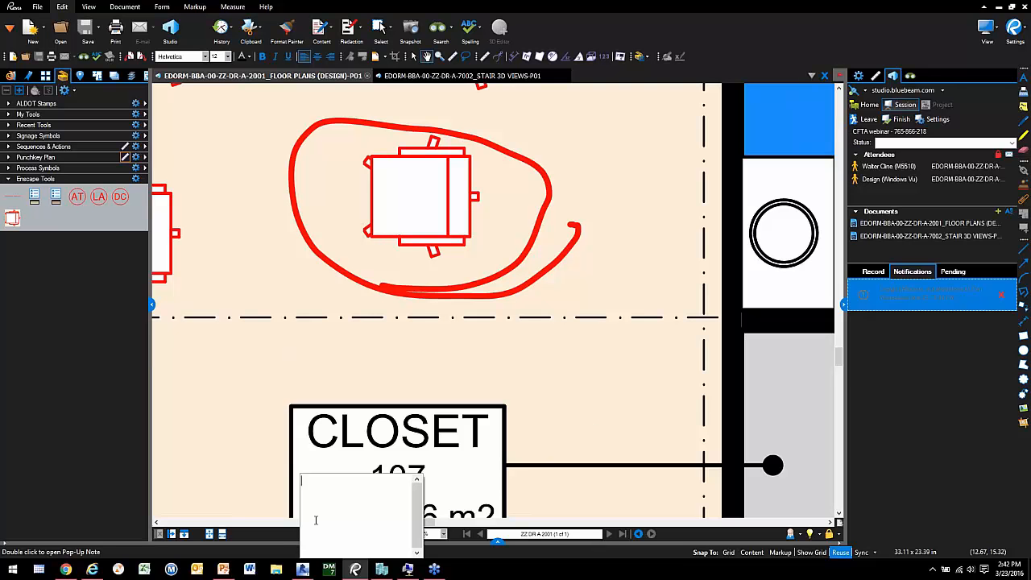
pyautogui.write('I disagree dsvfgfb')
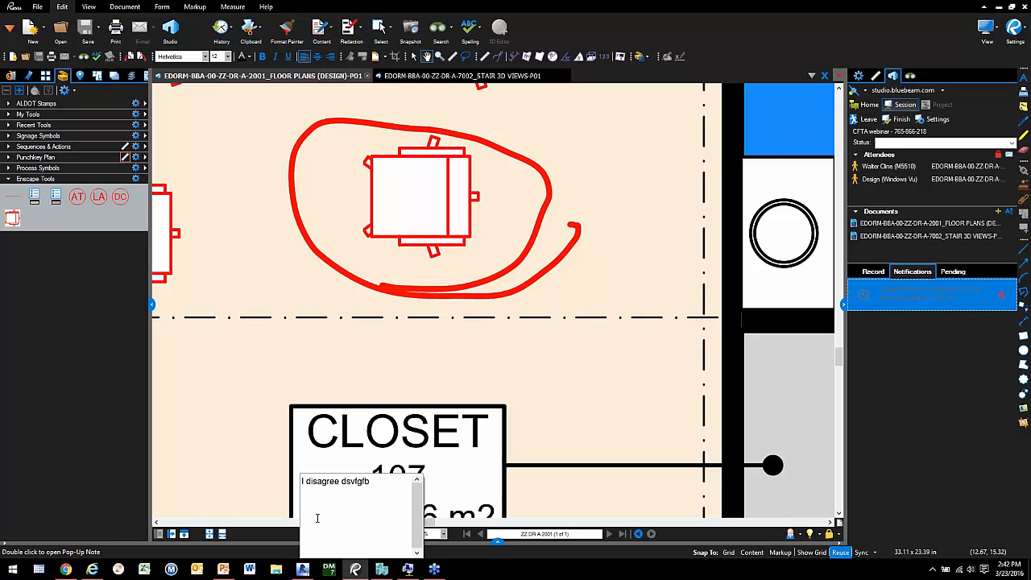
pyautogui.click(225, 452)
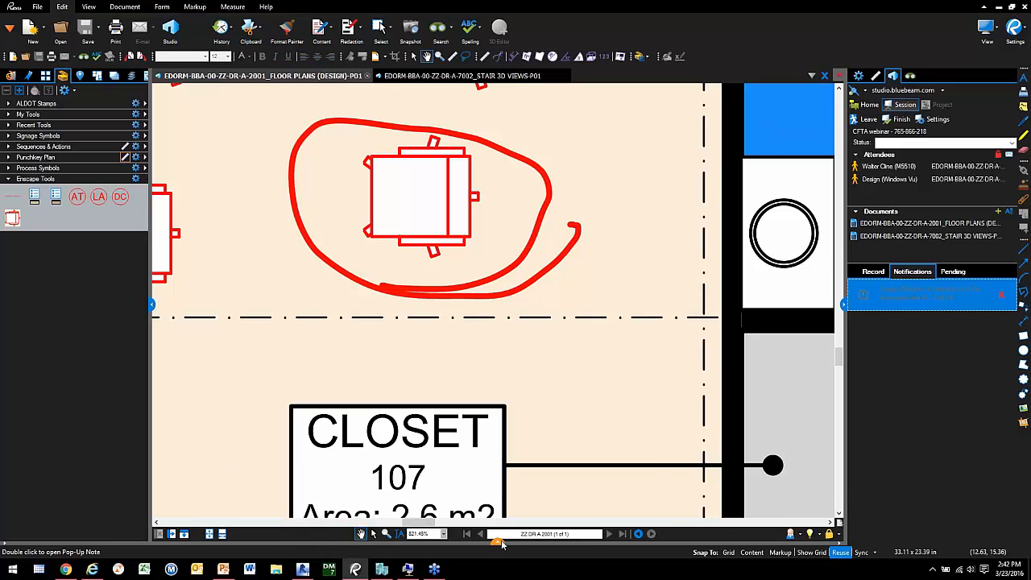
pyautogui.moveTo(501, 544); pyautogui.dragTo(507, 356)
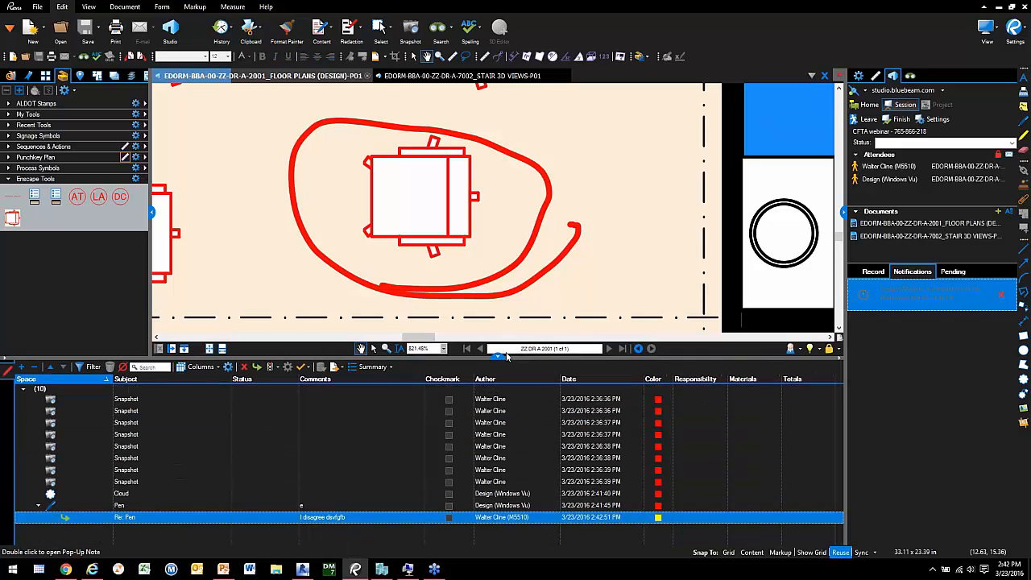
# Locate a chair snapshot, the cloud, the pen markup and its reply from the markups list, and hide the list to view the plan
pyautogui.click(166, 473)
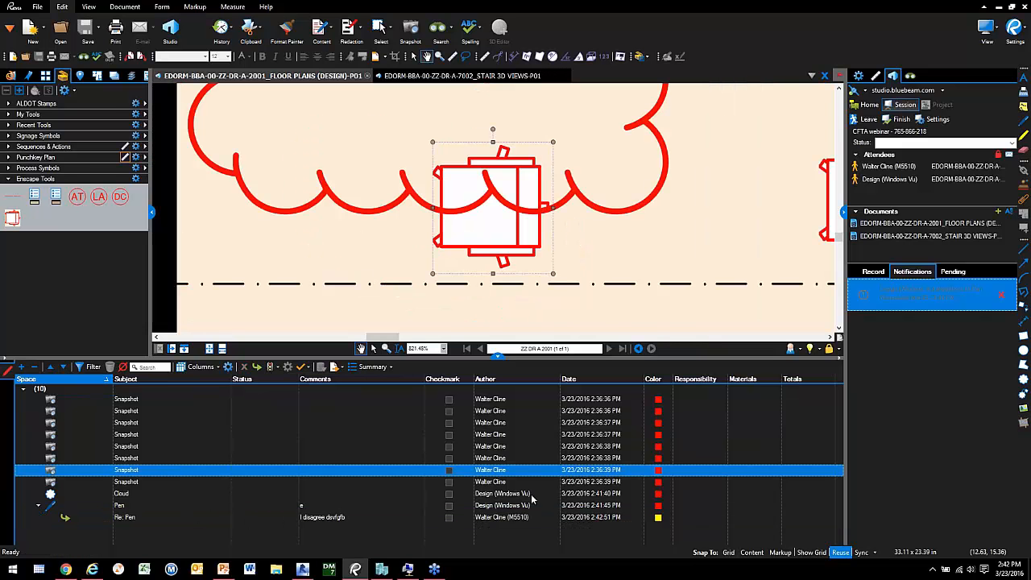
pyautogui.click(529, 494)
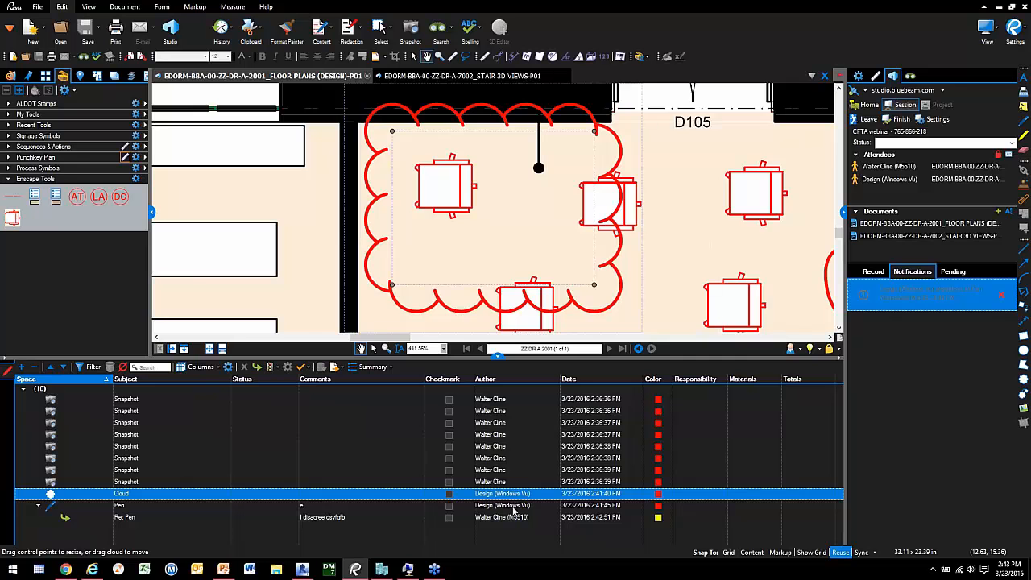
pyautogui.click(514, 506)
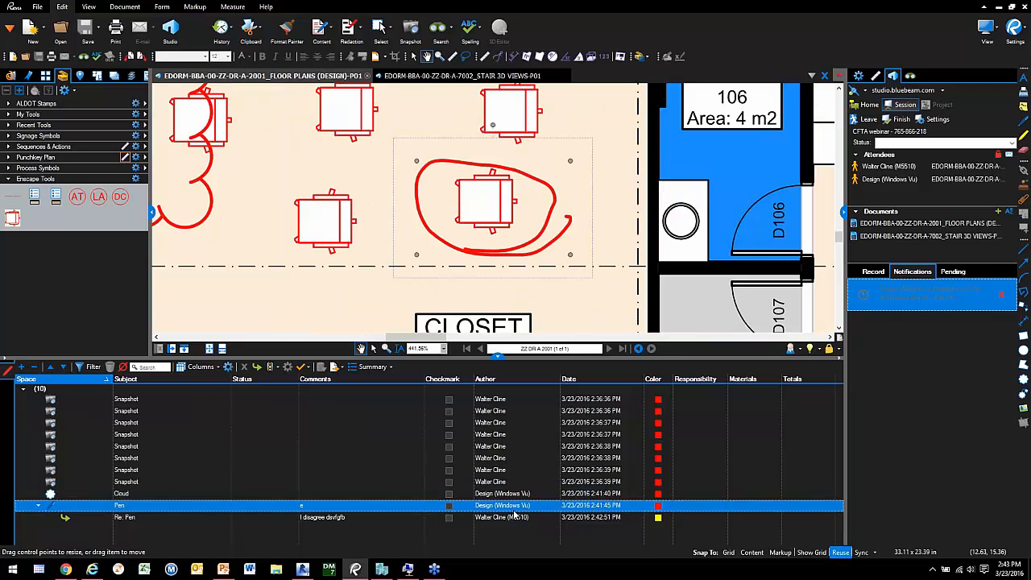
pyautogui.click(499, 520)
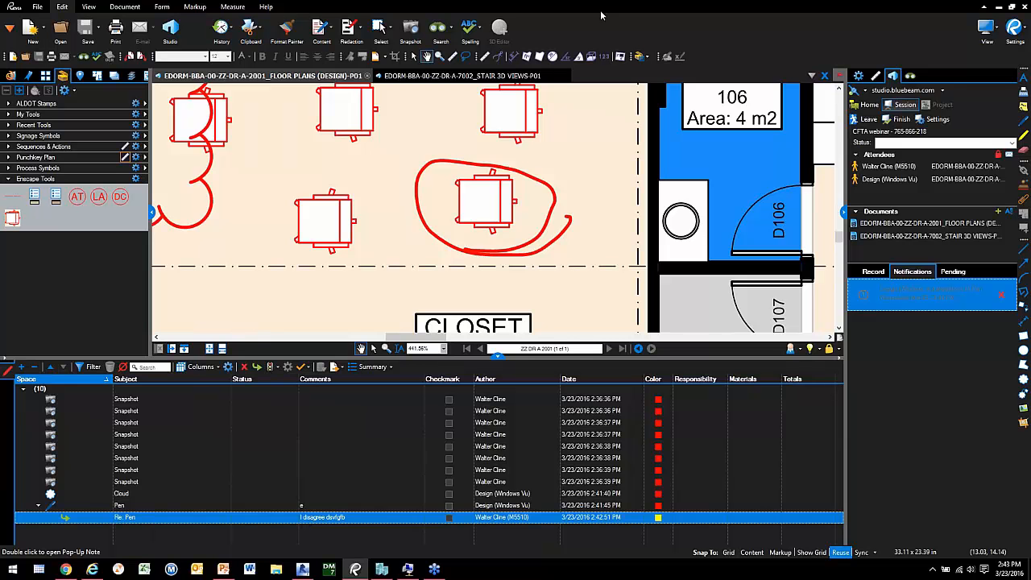
pyautogui.click(497, 358)
pyautogui.scroll(-4, 348, 378)
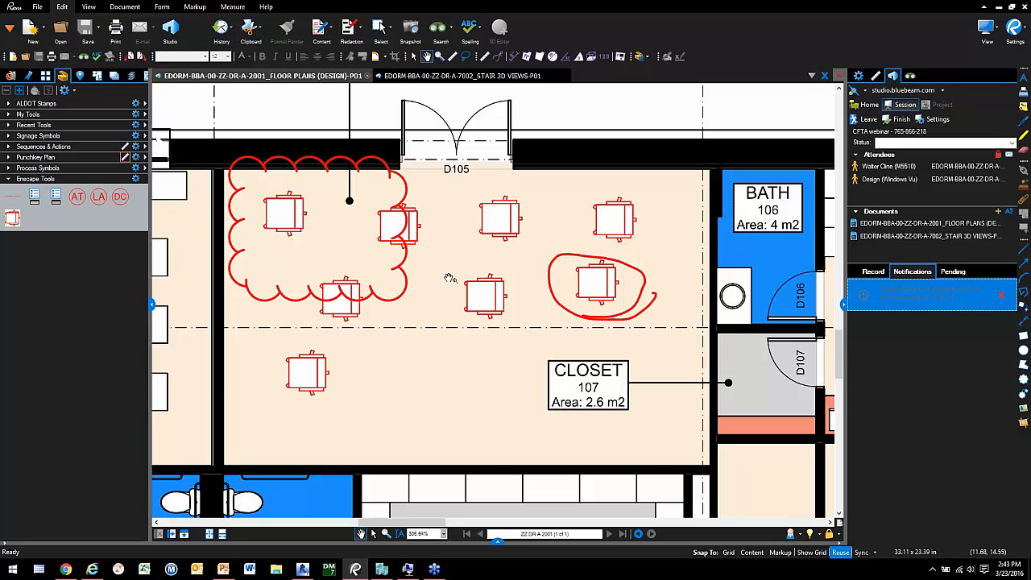
pyautogui.scroll(-2, 459, 305)
pyautogui.moveTo(453, 348)
pyautogui.mouseDown()
pyautogui.moveTo(480, 386)
pyautogui.moveTo(455, 357)
pyautogui.mouseUp()
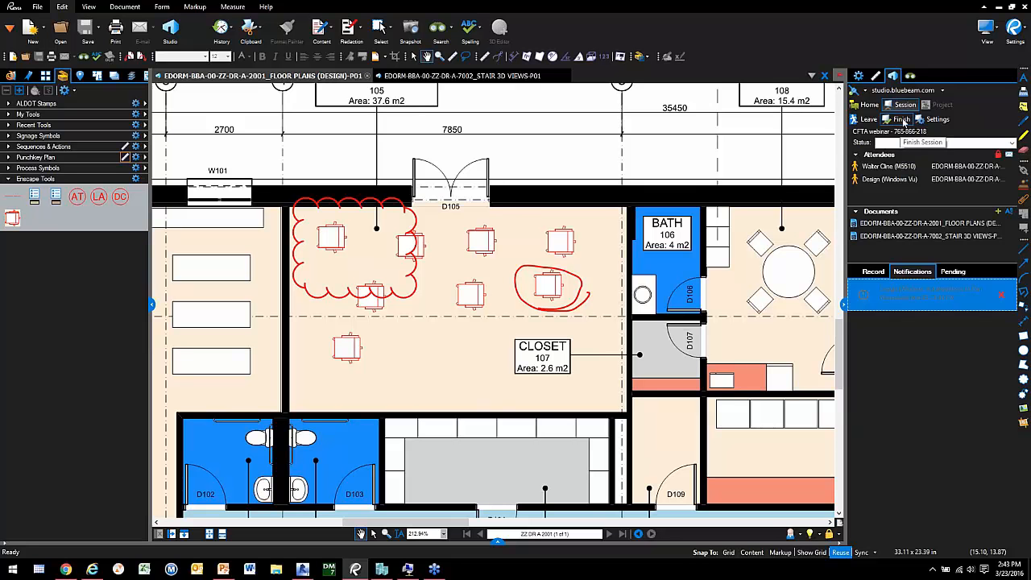
# Start finishing the CFTA webinar session and set the Desktop as the save folder for its documents
pyautogui.click(901, 120)
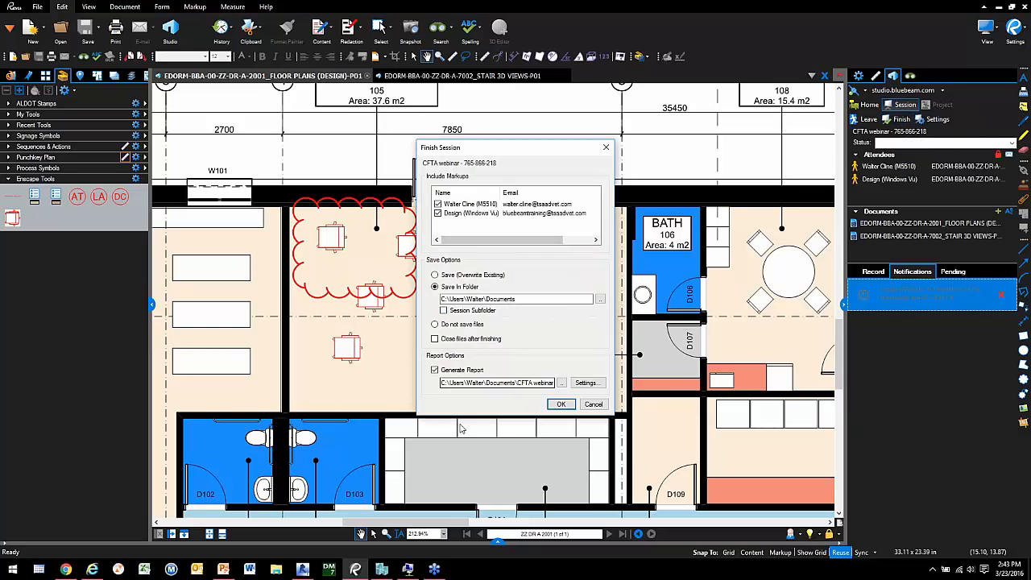
pyautogui.click(435, 370)
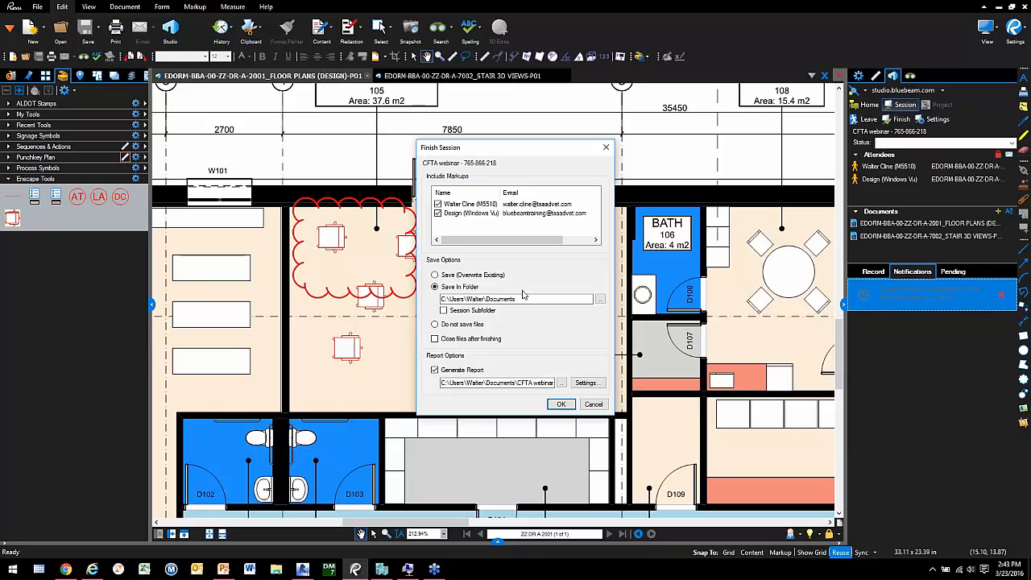
pyautogui.click(599, 298)
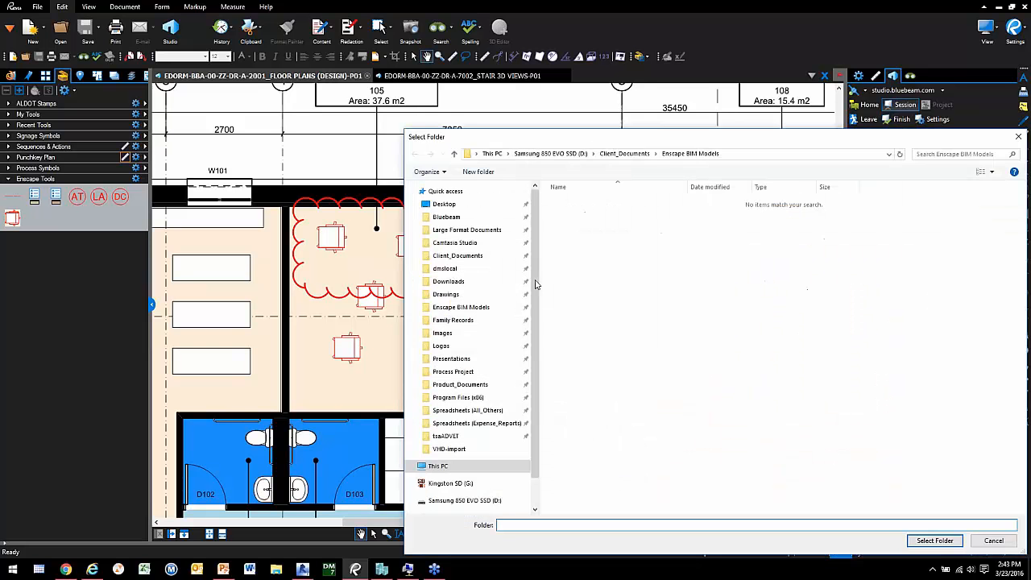
pyautogui.click(444, 204)
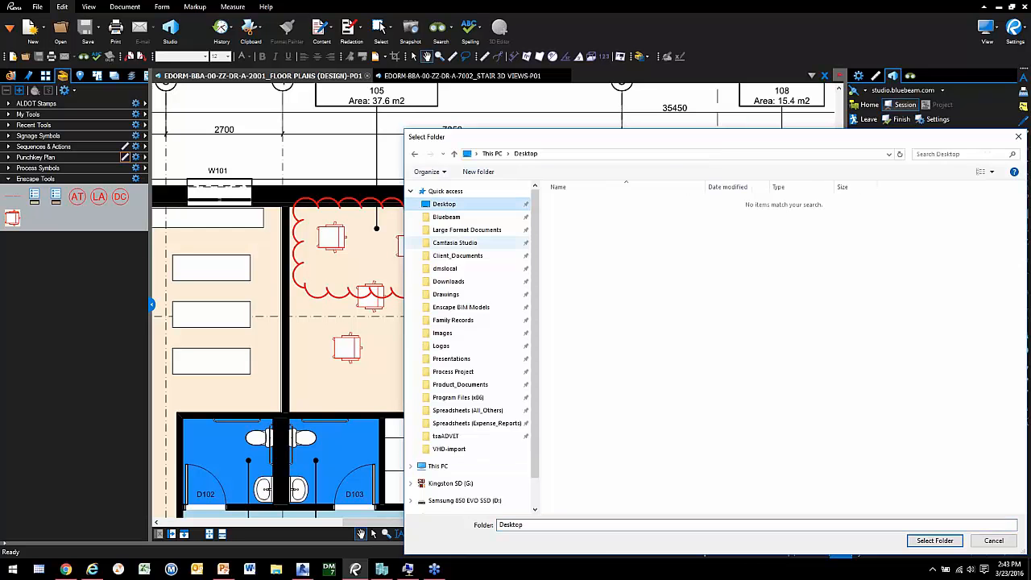
pyautogui.click(934, 540)
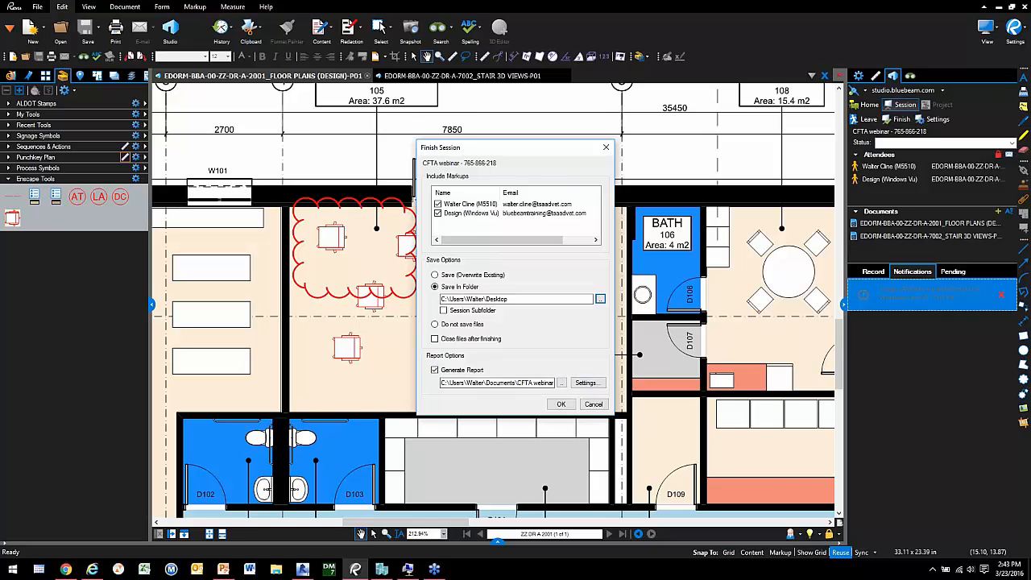
# Set the session report type to PDF Package Report and finish the session
pyautogui.click(587, 383)
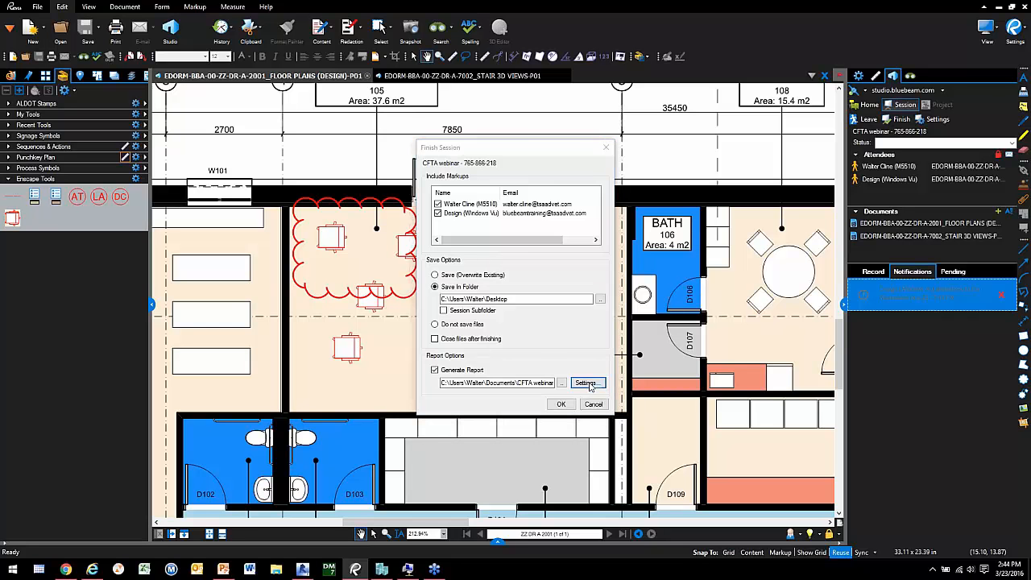
pyautogui.click(449, 201)
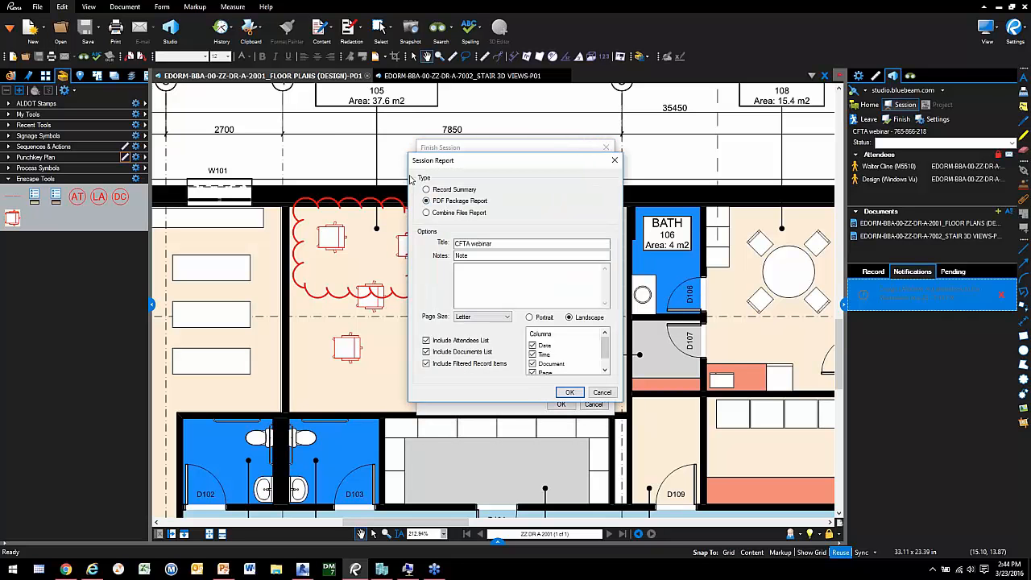
pyautogui.click(569, 392)
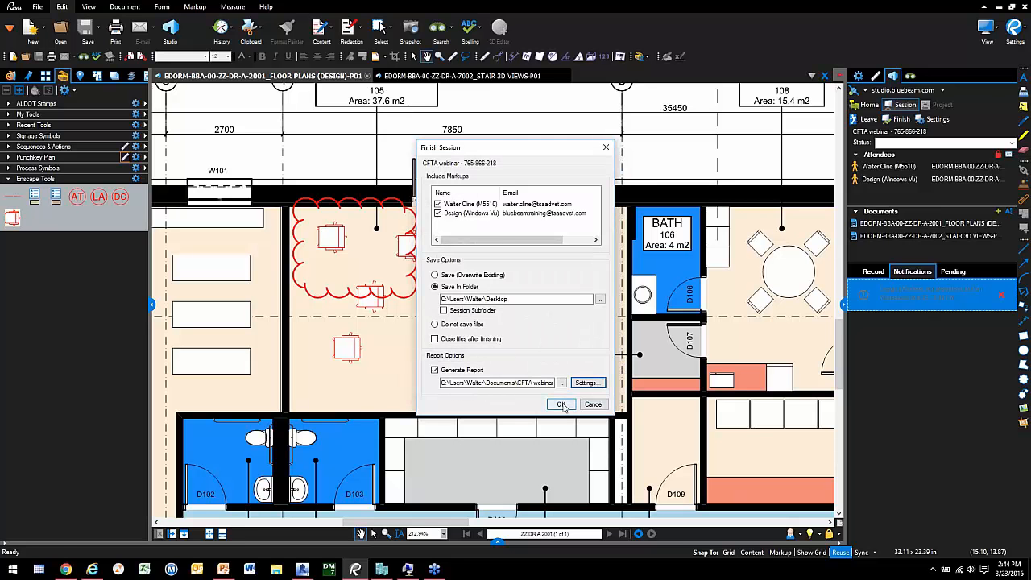
pyautogui.click(561, 404)
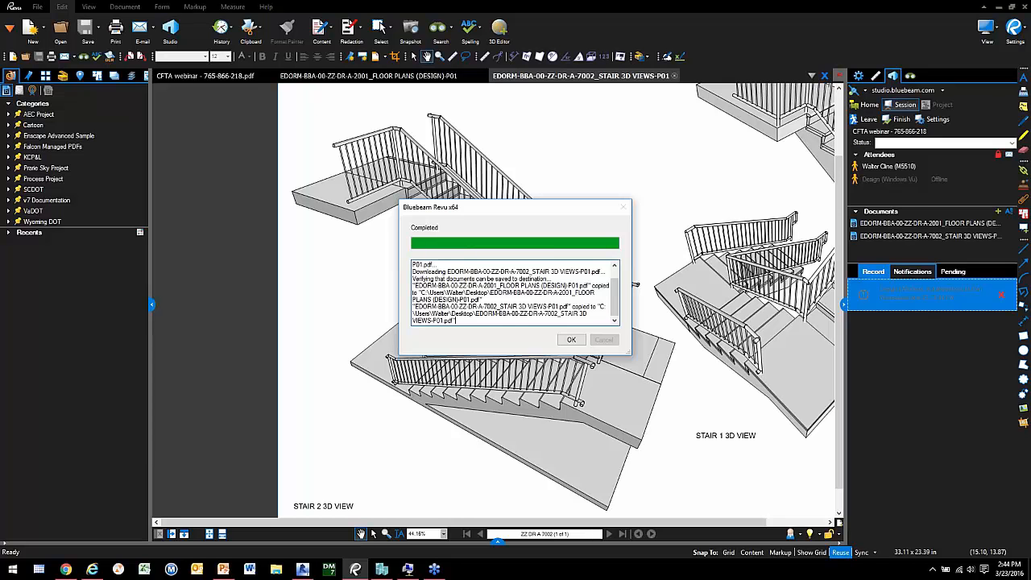
pyautogui.click(574, 343)
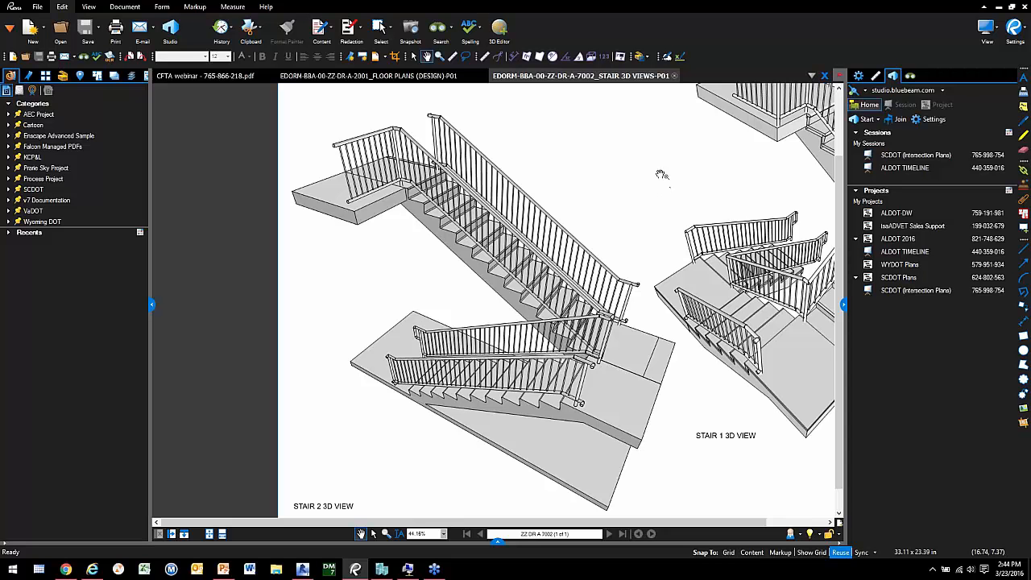
# Close the open PDFs, Bluebeam Revu and Revit, saving the changes to the Revit sample project
pyautogui.click(674, 78)
pyautogui.click(484, 77)
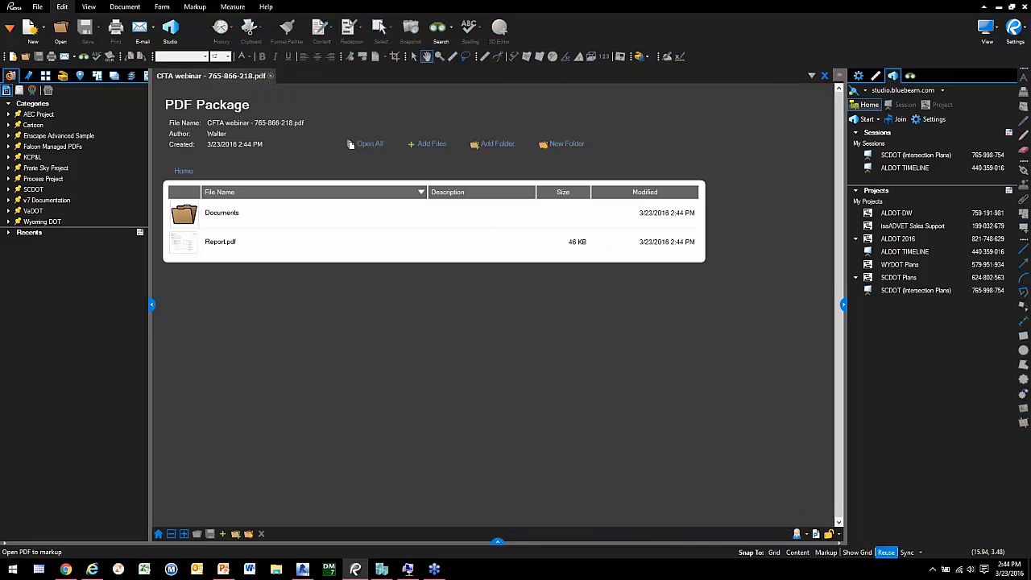
pyautogui.click(271, 76)
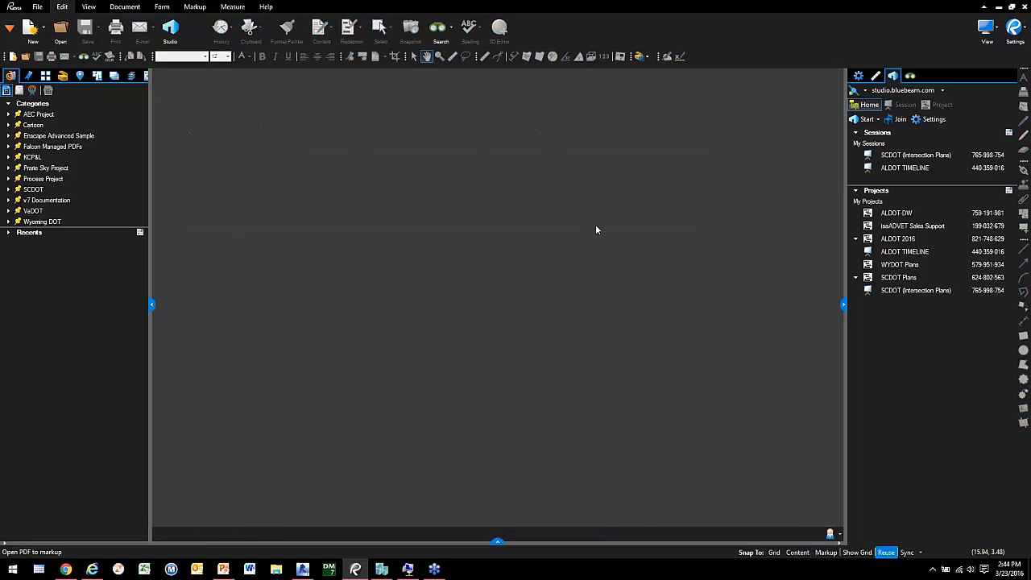
pyautogui.click(1025, 7)
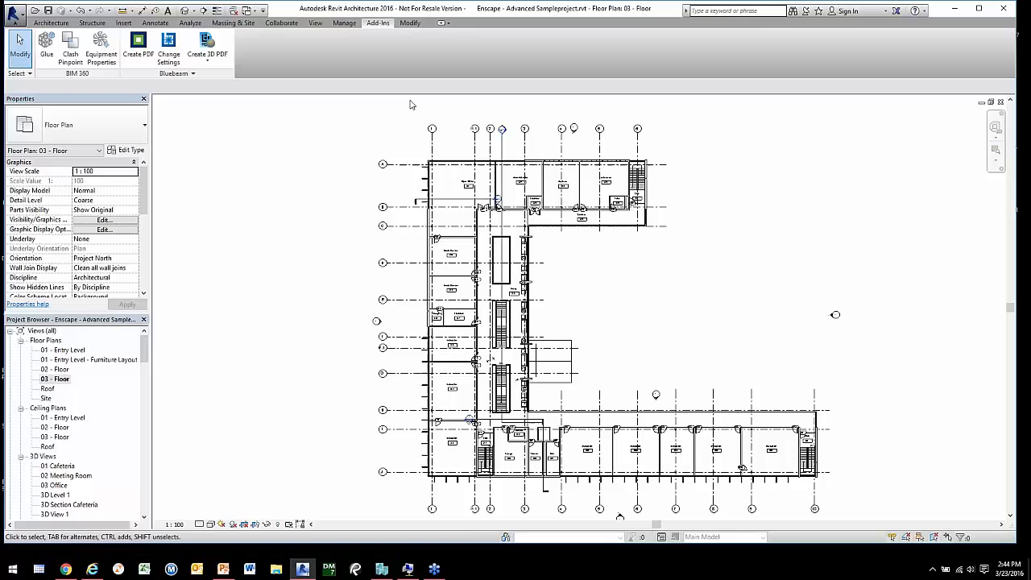
pyautogui.click(1005, 7)
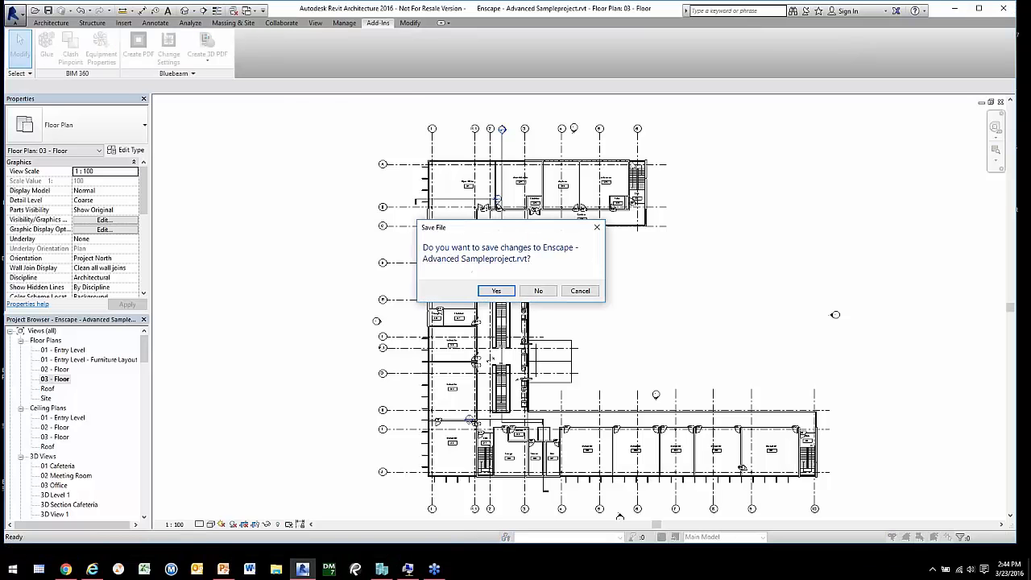
pyautogui.click(496, 291)
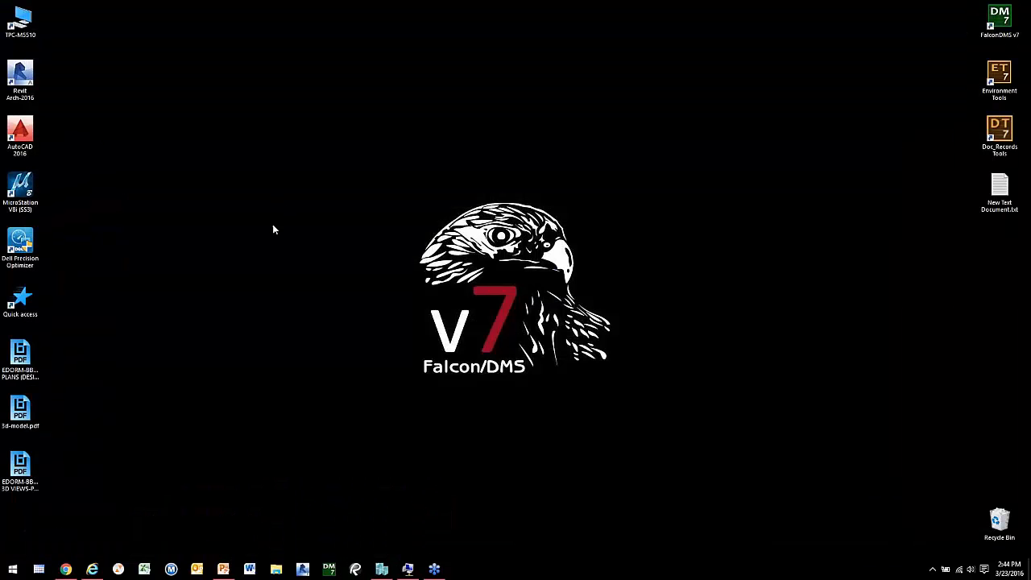
# Delete 3d-model.pdf from the desktop and move the floor plans and stair 3D views PDFs out into the empty desktop area
pyautogui.click(29, 412)
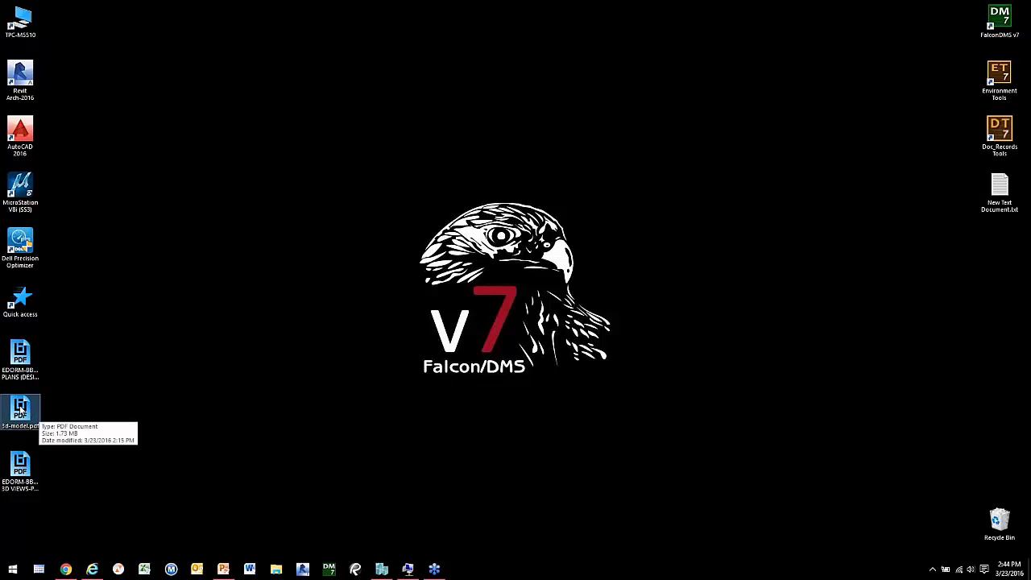
pyautogui.click(23, 468)
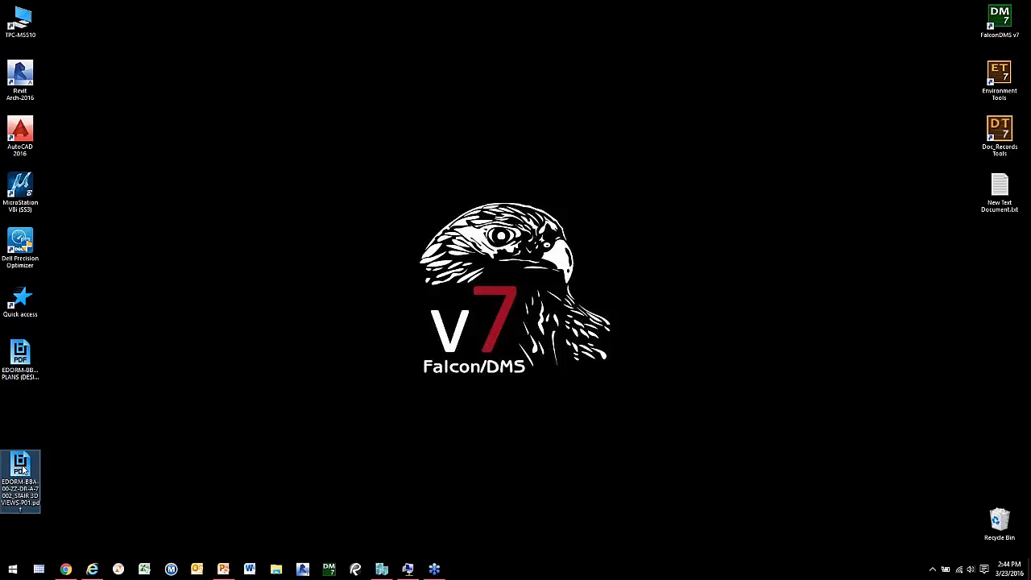
pyautogui.moveTo(22, 469); pyautogui.dragTo(21, 417)
pyautogui.click(18, 354)
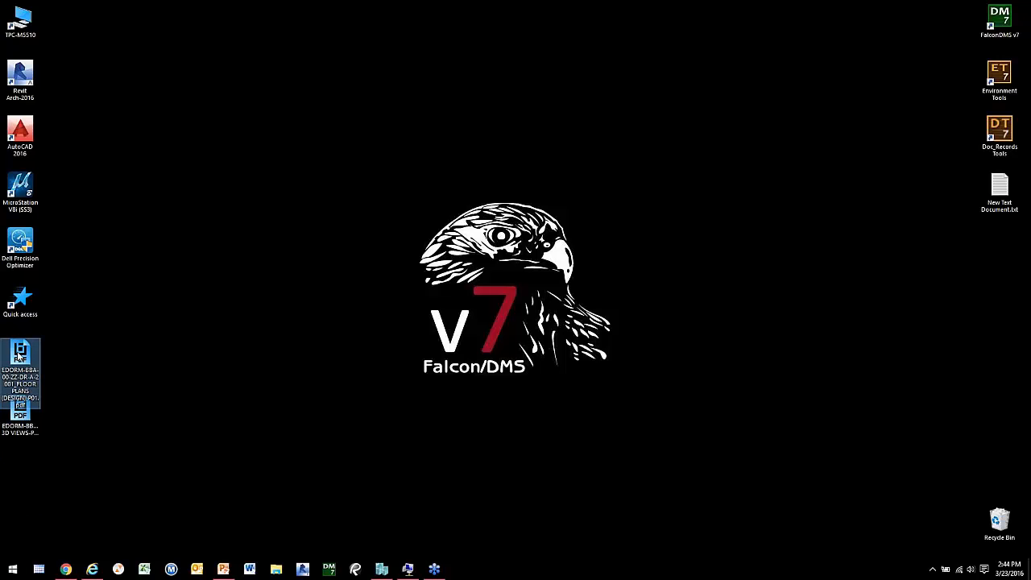
pyautogui.moveTo(20, 354); pyautogui.dragTo(184, 296)
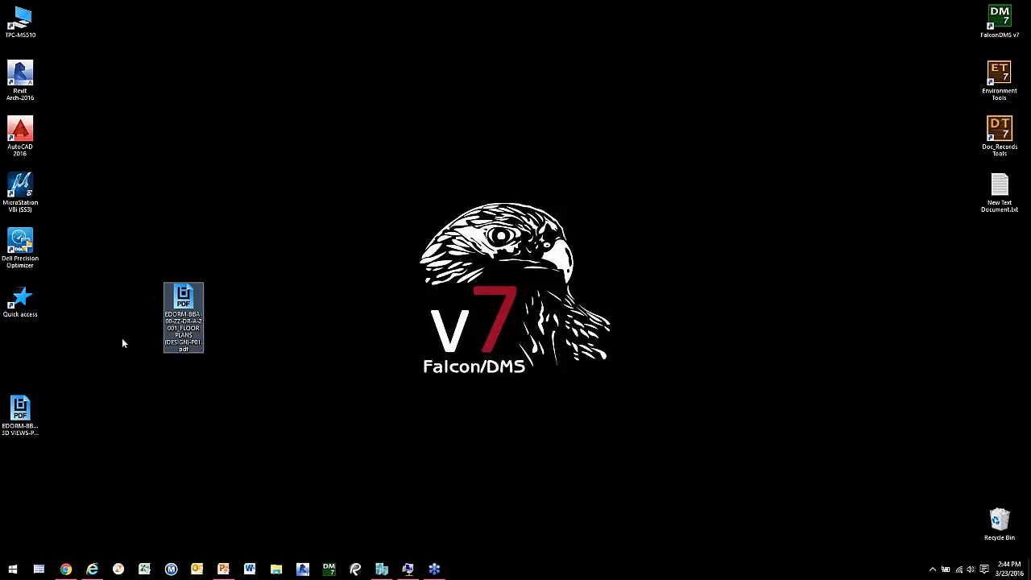
pyautogui.moveTo(23, 411); pyautogui.dragTo(145, 417)
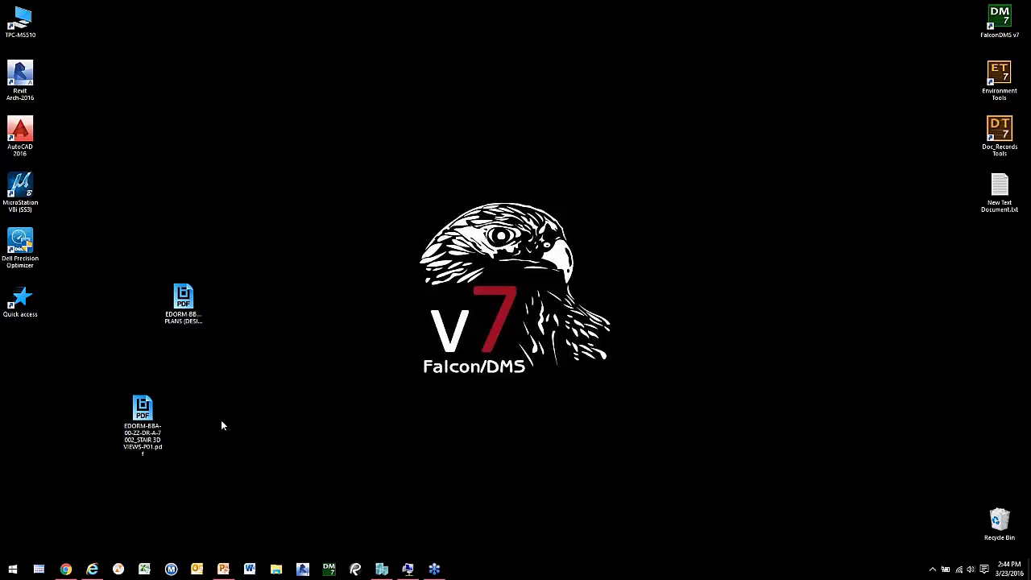
# Open the saved stair 3D views and floor plans PDFs in Bluebeam Revu, and examine the markups in Mechanical Room 105
pyautogui.doubleClick(143, 411)
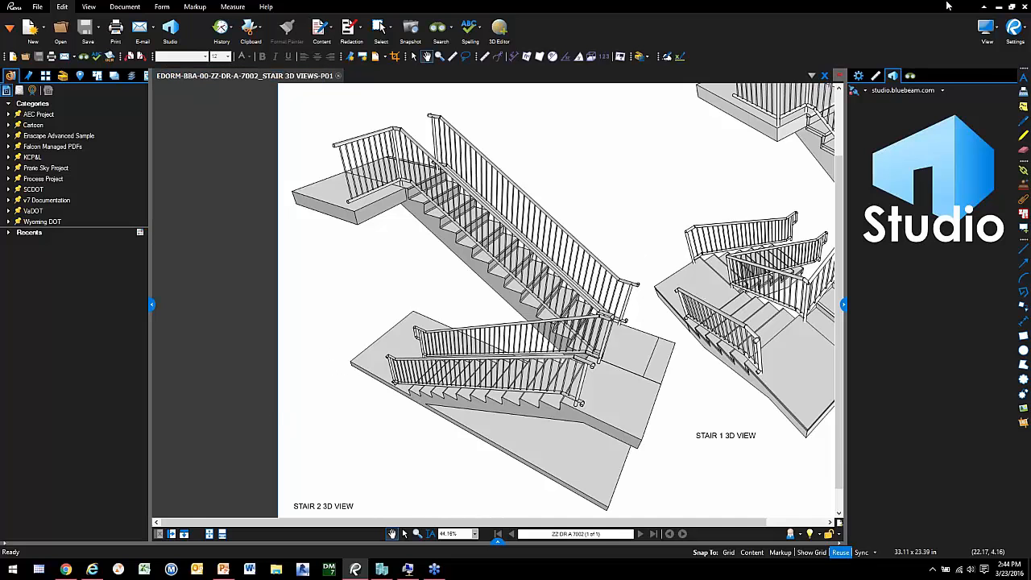
pyautogui.click(998, 8)
pyautogui.doubleClick(195, 301)
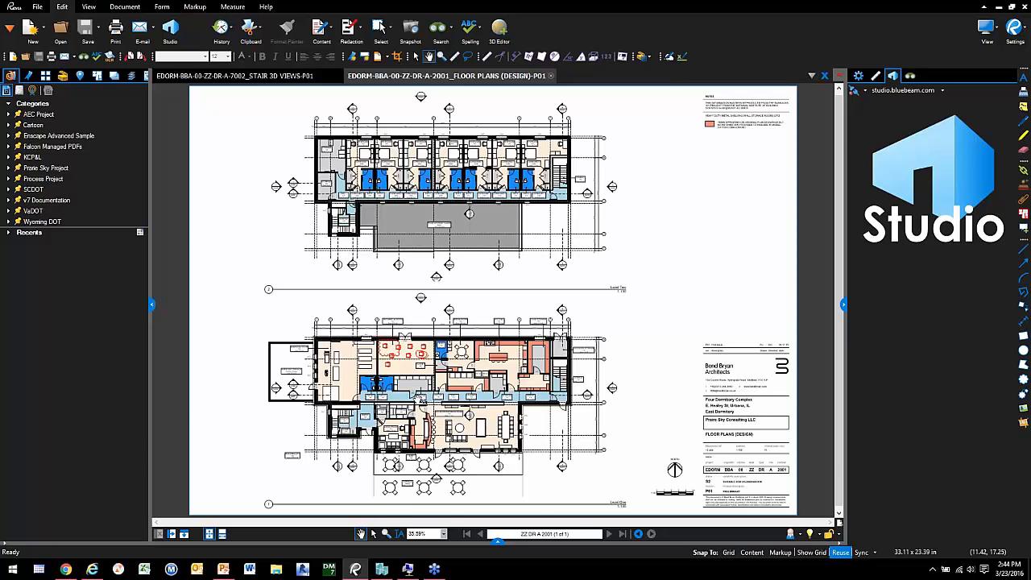
pyautogui.scroll(5, 415, 395)
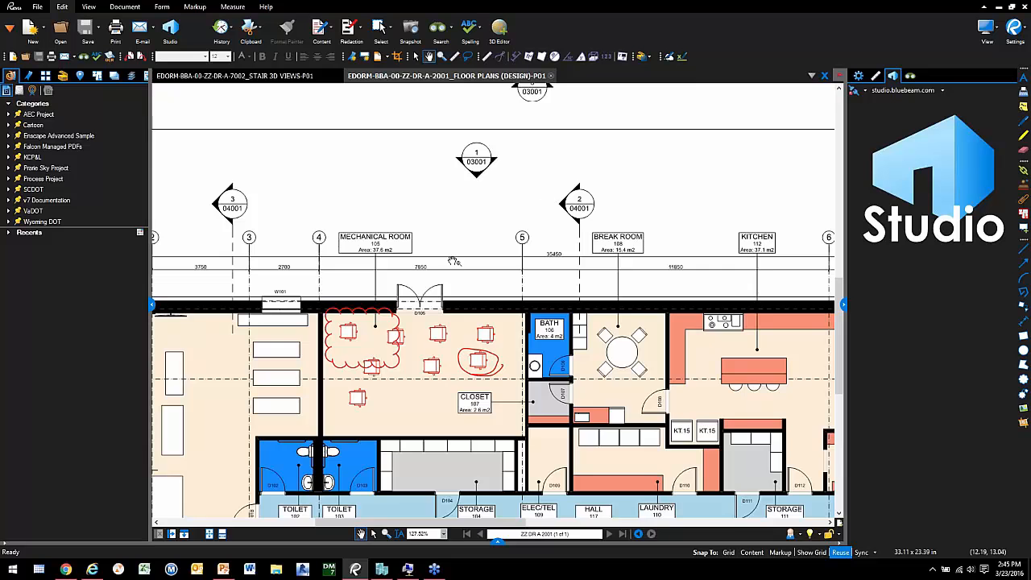
pyautogui.scroll(-4, 454, 260)
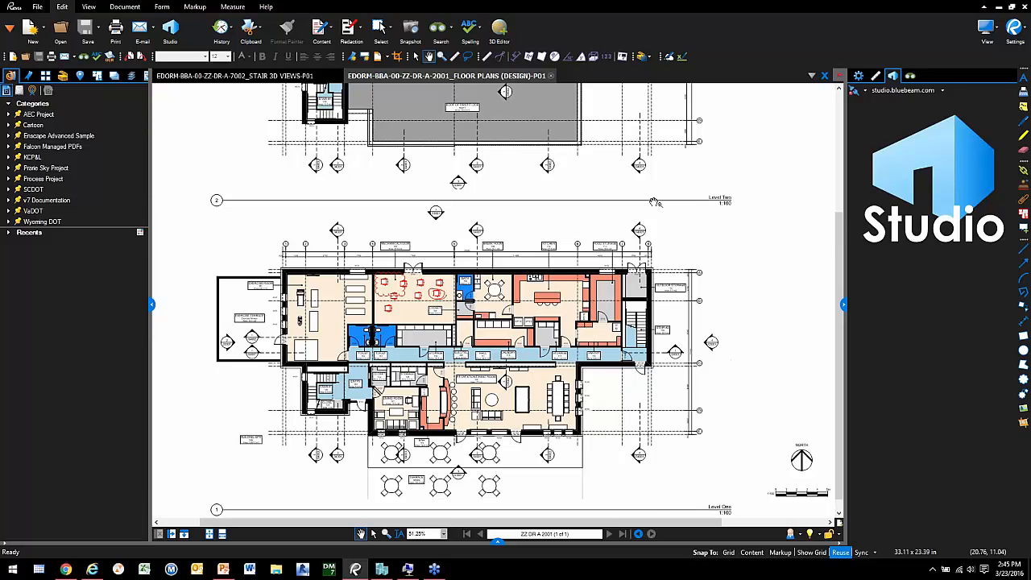
pyautogui.scroll(-2, 647, 202)
pyautogui.moveTo(647, 202); pyautogui.dragTo(619, 278)
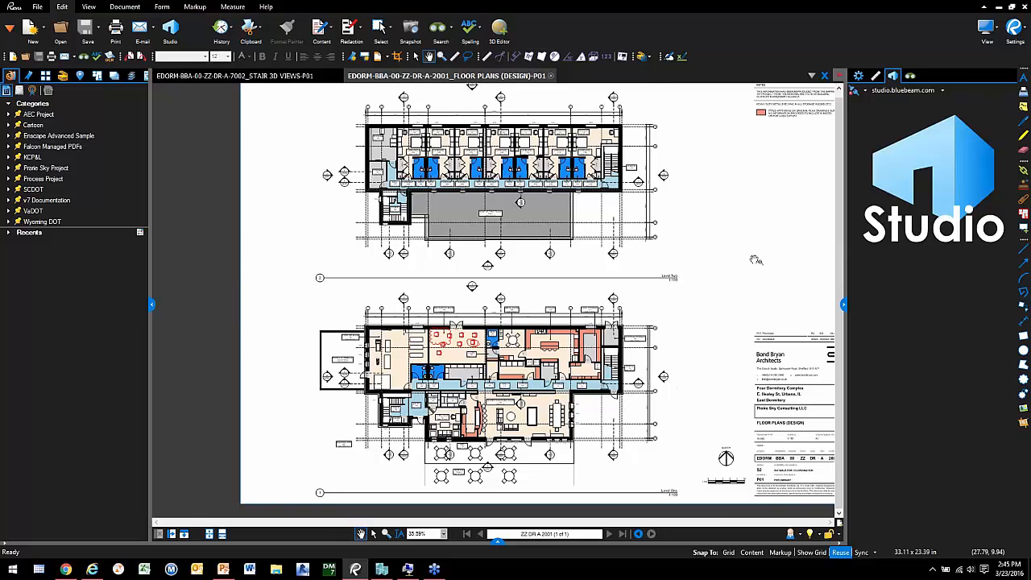
# Close Bluebeam Revu and return the stair 3D views and floor plans PDFs to the desktop's icon column
pyautogui.click(1023, 5)
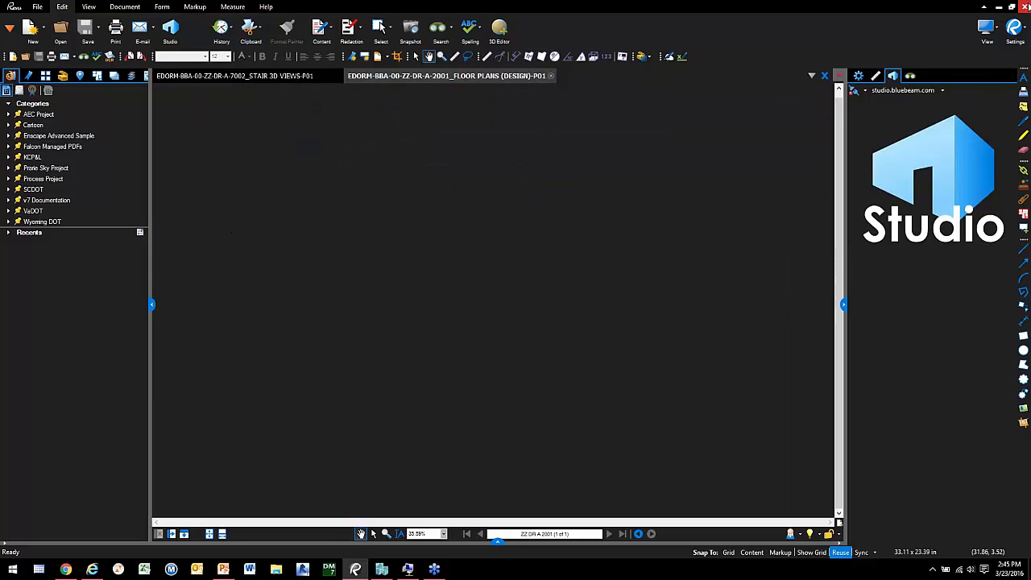
pyautogui.moveTo(137, 421); pyautogui.dragTo(25, 451)
pyautogui.moveTo(172, 329); pyautogui.dragTo(21, 372)
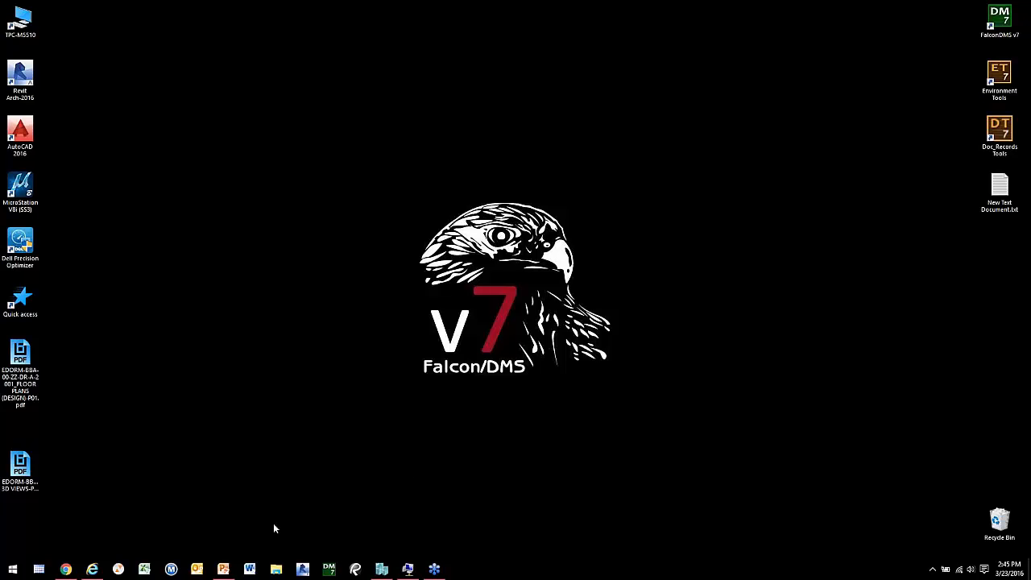
# Switch to the ArcGIS University of Pennsylvania map in Internet Explorer and show the building details for Houston Hall
pyautogui.click(94, 574)
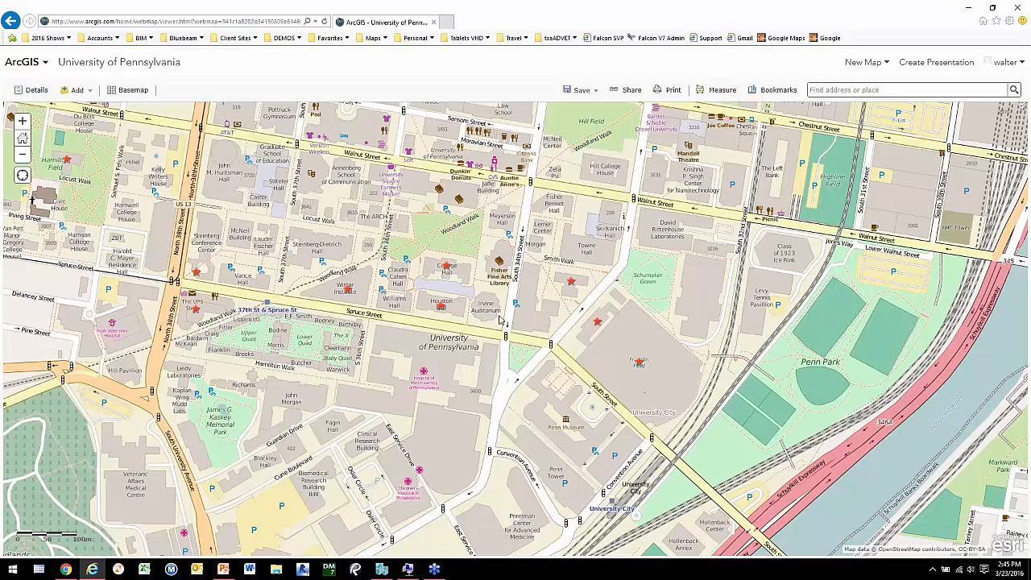
pyautogui.click(440, 308)
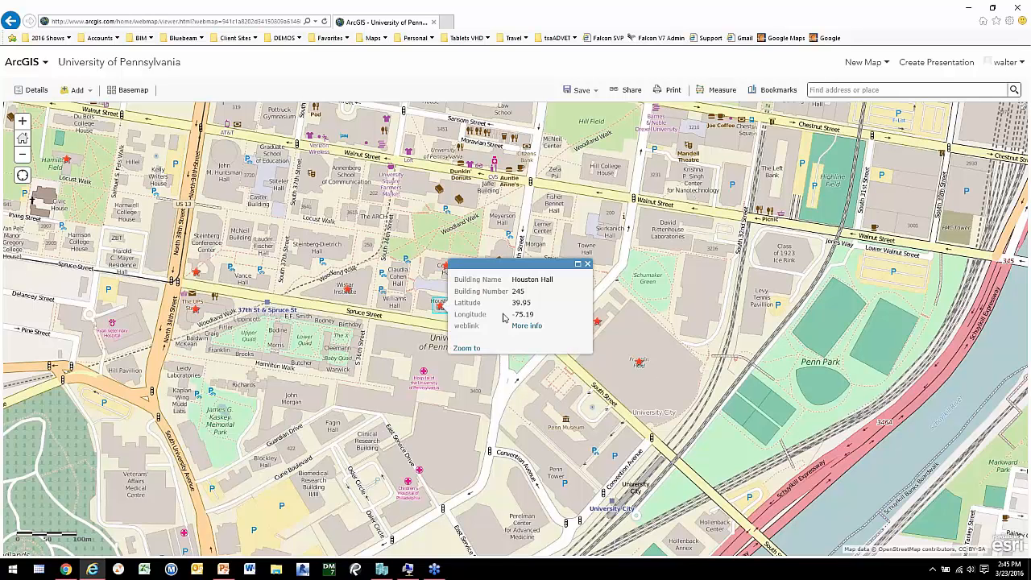
# View the documents linked to Houston Hall, and return to the campus map with the building's details closed
pyautogui.click(527, 330)
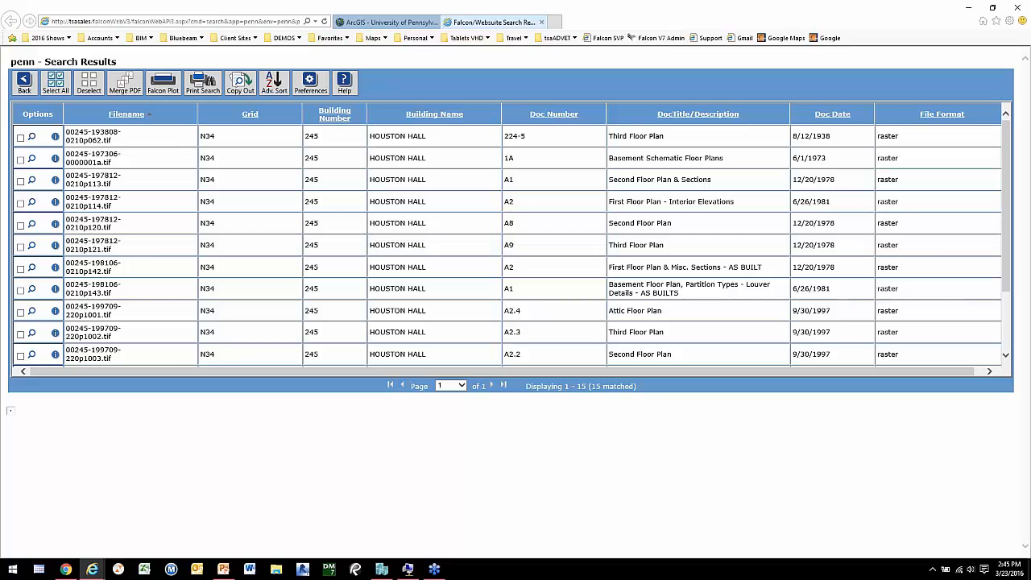
pyautogui.click(542, 22)
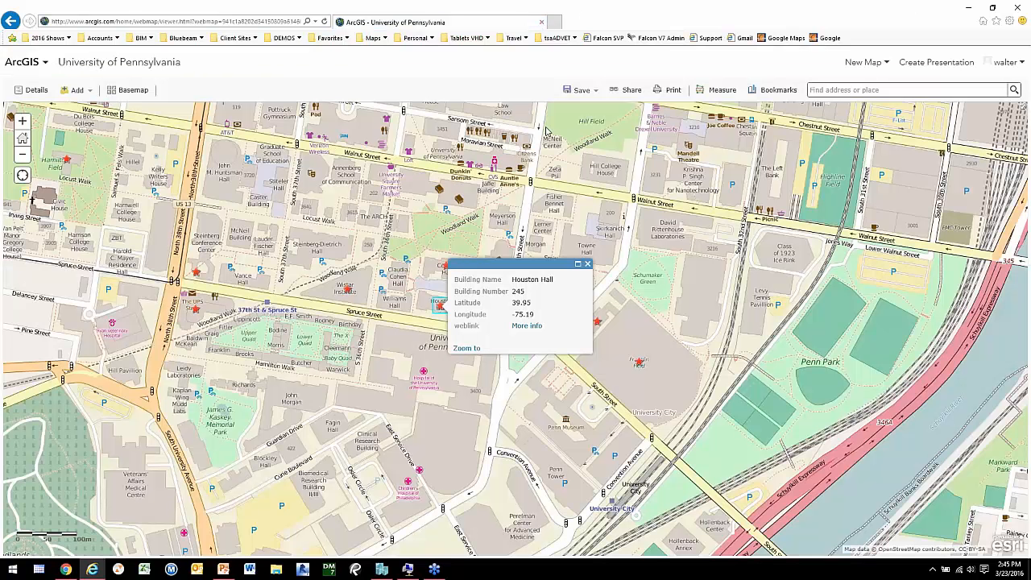
pyautogui.click(519, 372)
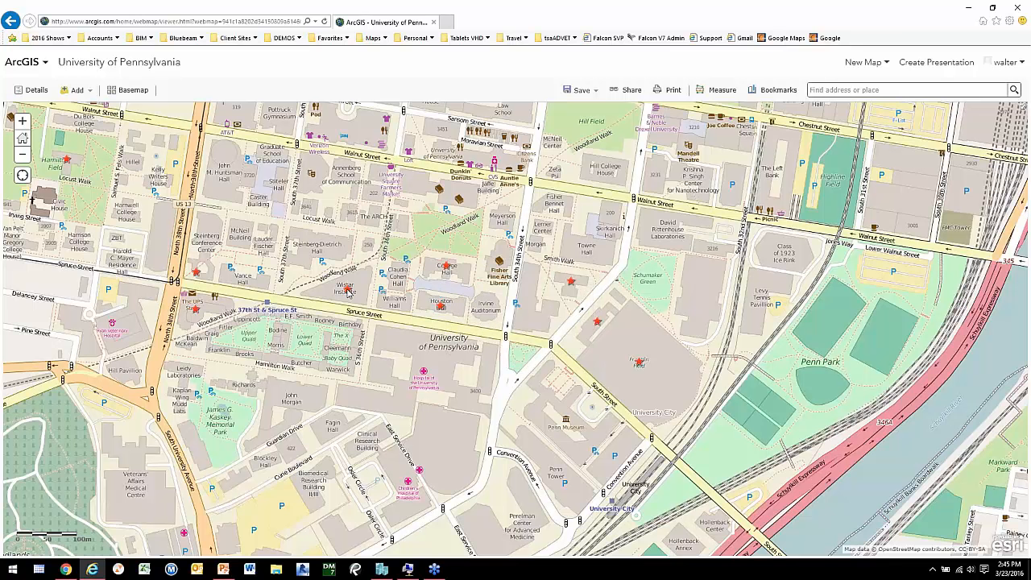
# Show the building details for Wistar Institute, view its linked documents, and close the search results
pyautogui.click(348, 291)
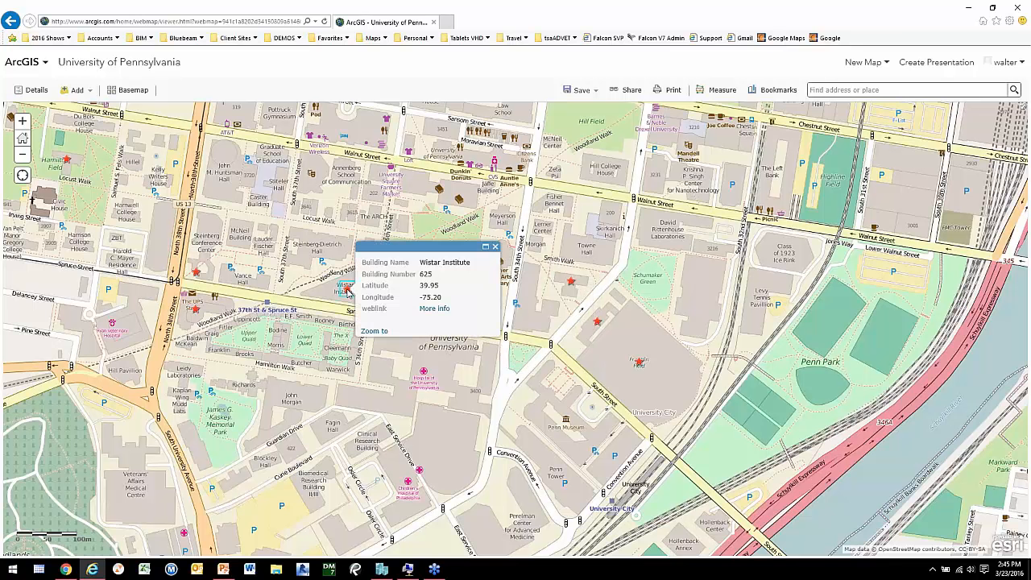
pyautogui.click(434, 308)
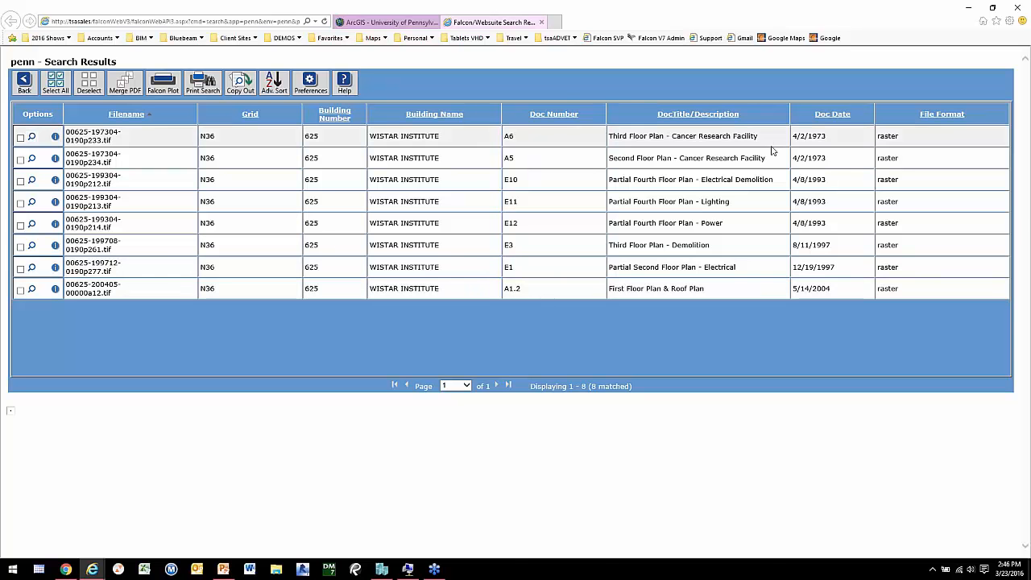
pyautogui.click(540, 23)
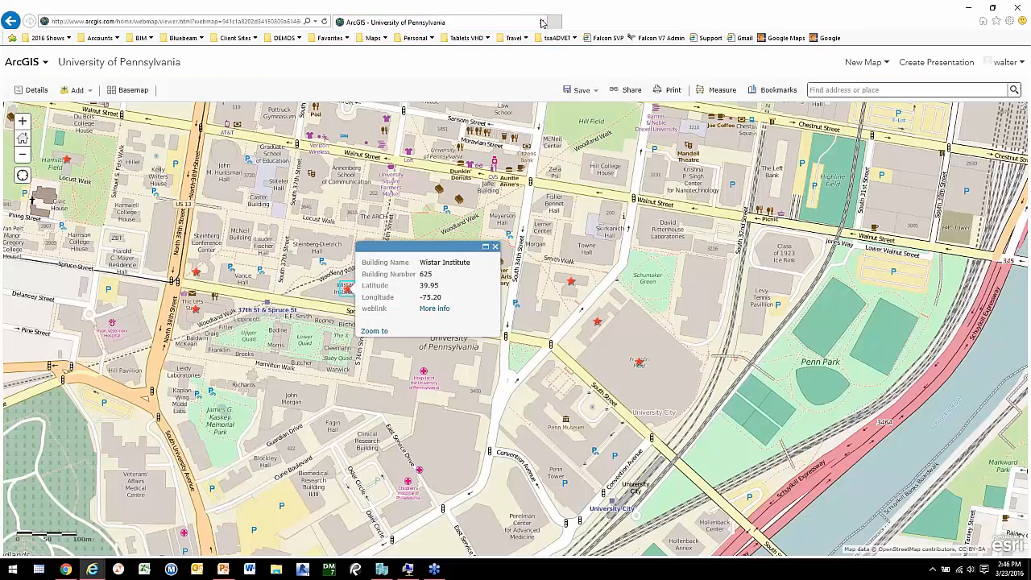
# Switch to Falcon/DMS in a smaller window that leaves the desktop PDFs visible, and hide the document viewer pane
pyautogui.click(969, 7)
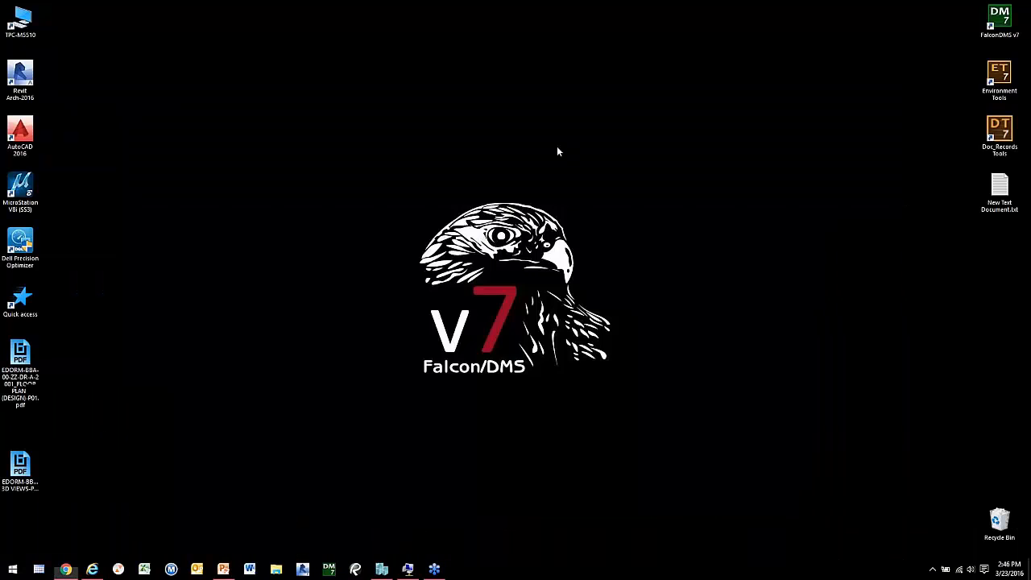
pyautogui.click(330, 573)
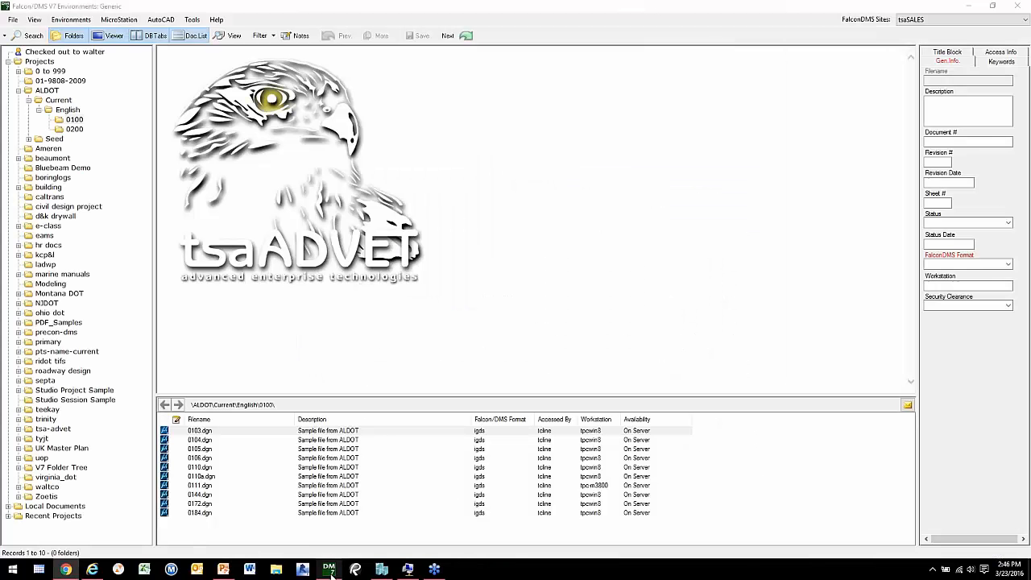
pyautogui.click(994, 7)
pyautogui.moveTo(594, 40); pyautogui.dragTo(661, 19)
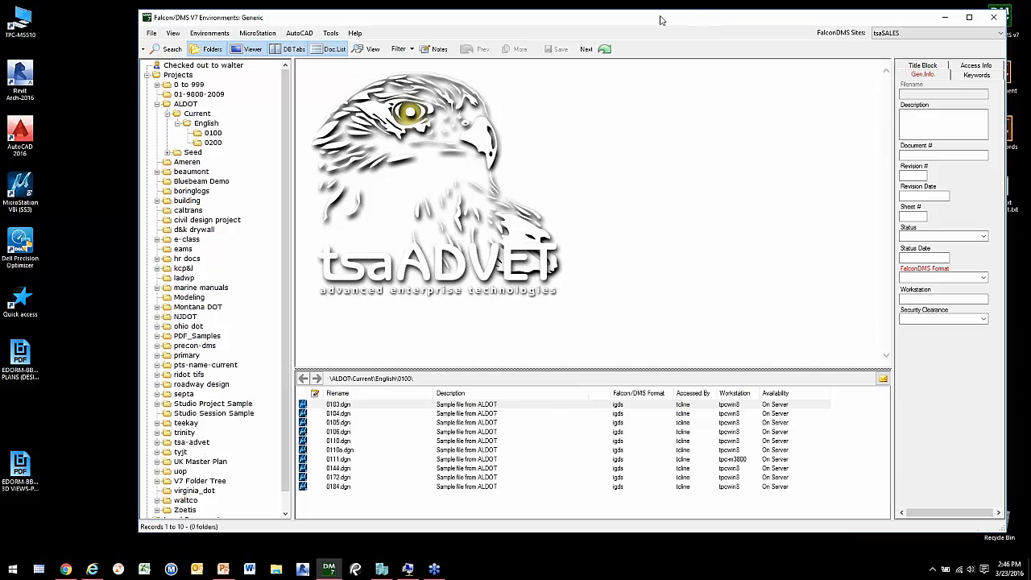
pyautogui.click(252, 50)
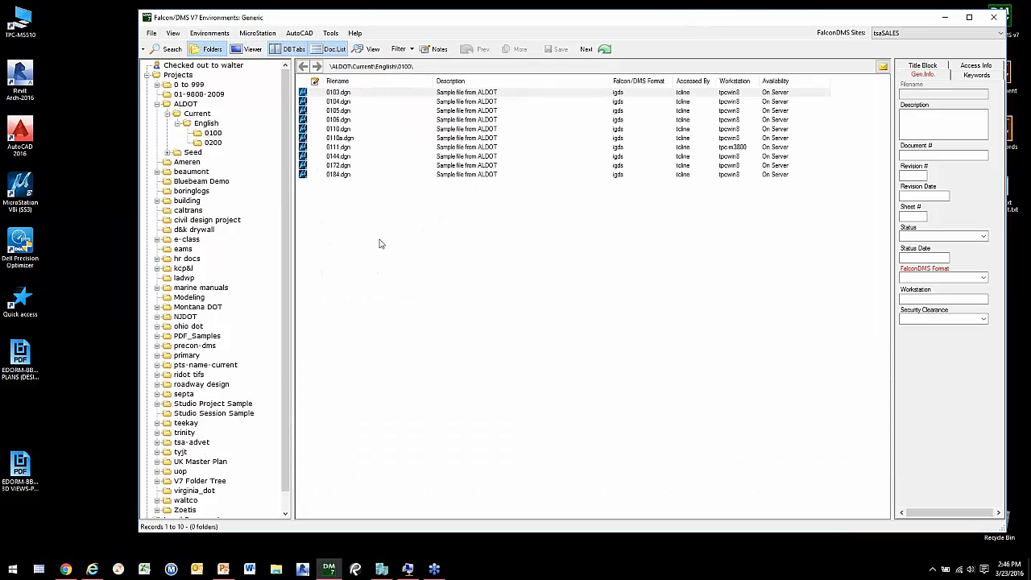
# Open the WISTAR INSTITUTE folder under uop's penn owned or leased buildings and select the Partial Fourth Floor Plan - Power document
pyautogui.click(157, 471)
pyautogui.scroll(-1, 203, 296)
pyautogui.click(168, 453)
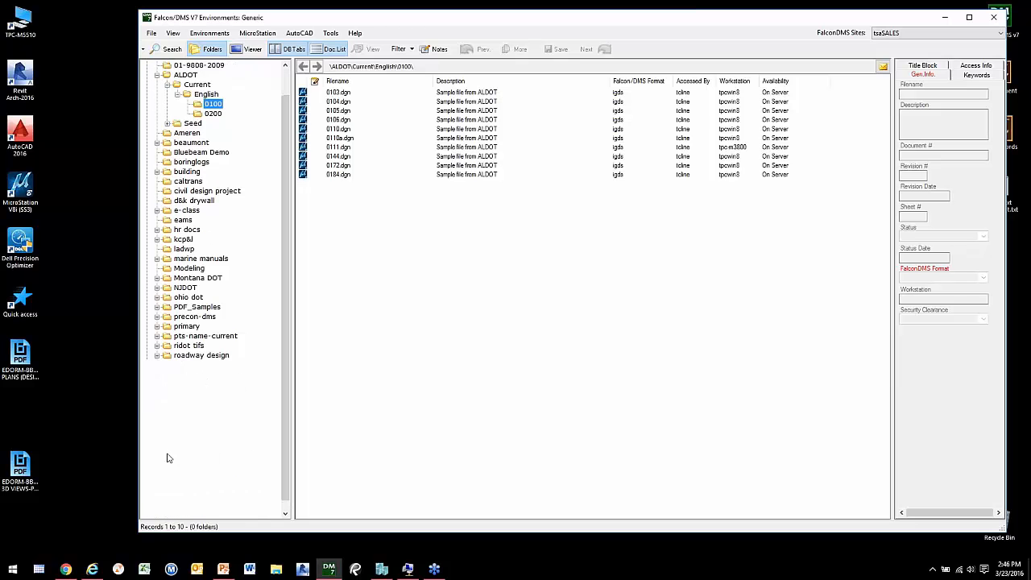
pyautogui.click(178, 450)
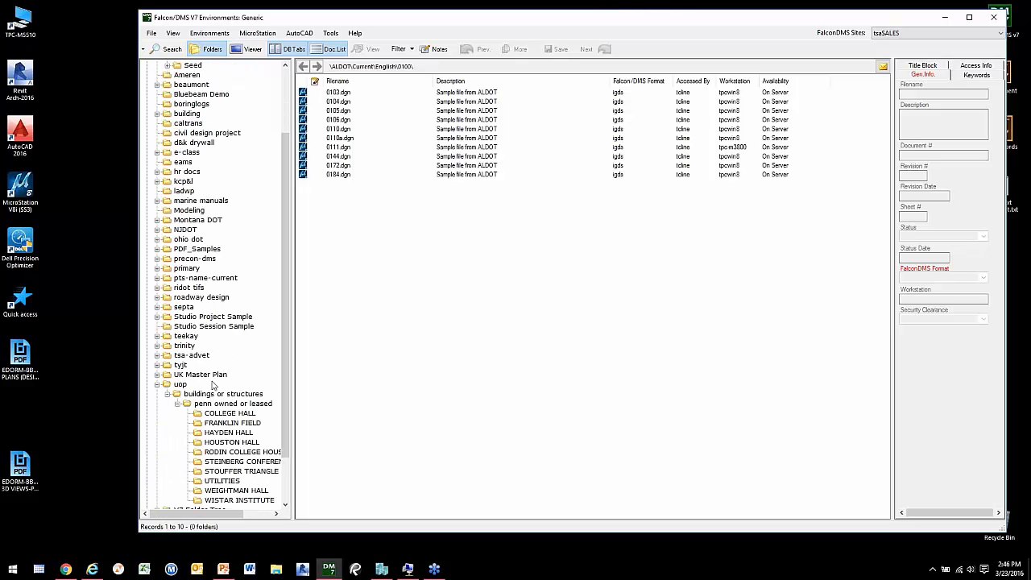
pyautogui.click(232, 501)
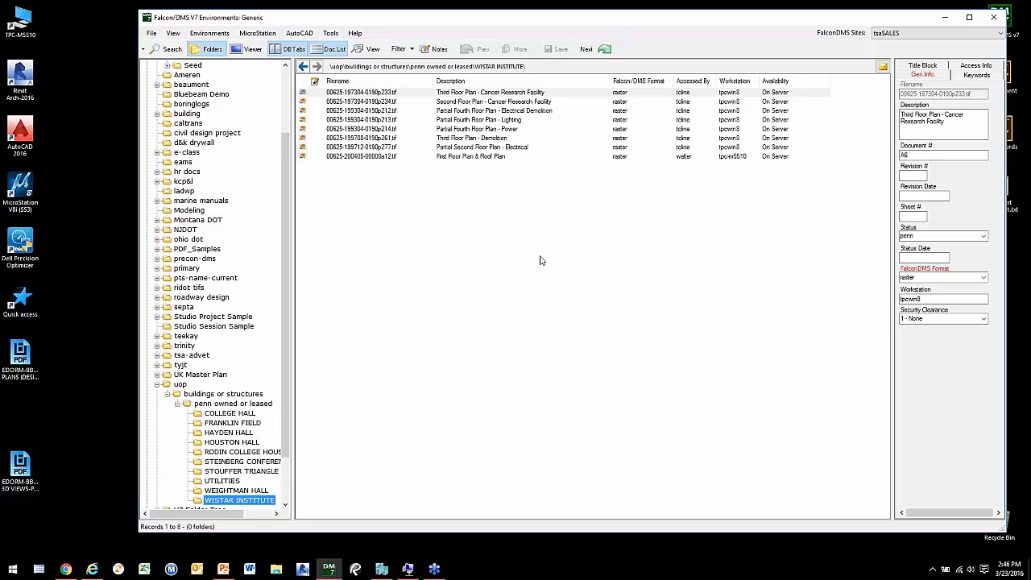
pyautogui.click(393, 129)
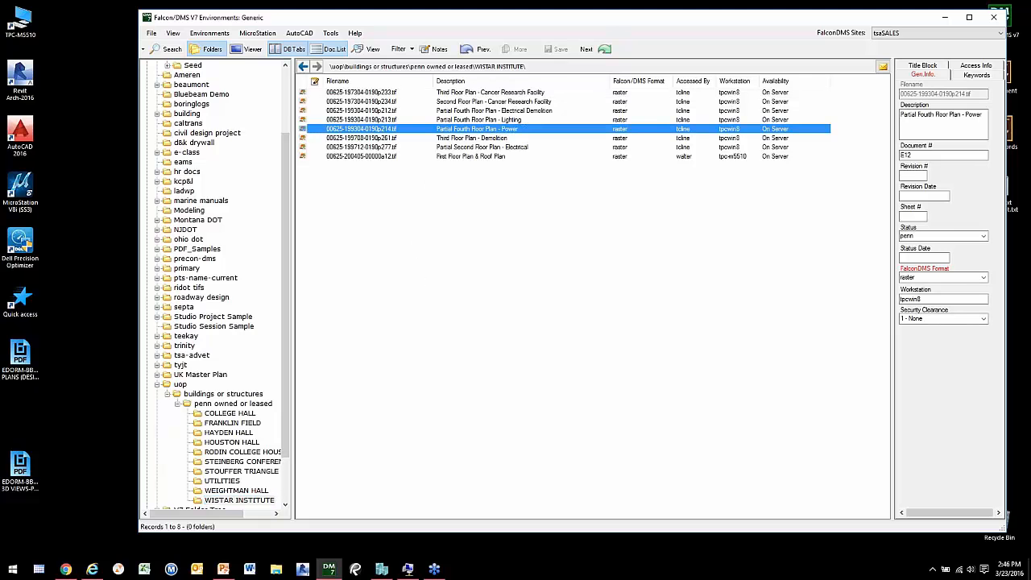
pyautogui.click(65, 503)
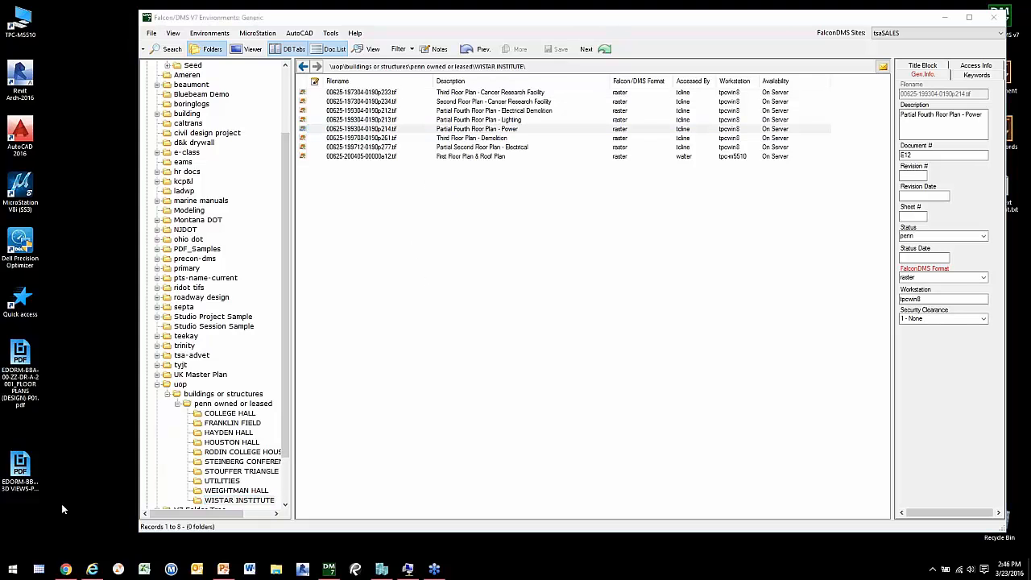
pyautogui.moveTo(55, 517); pyautogui.dragTo(388, 272)
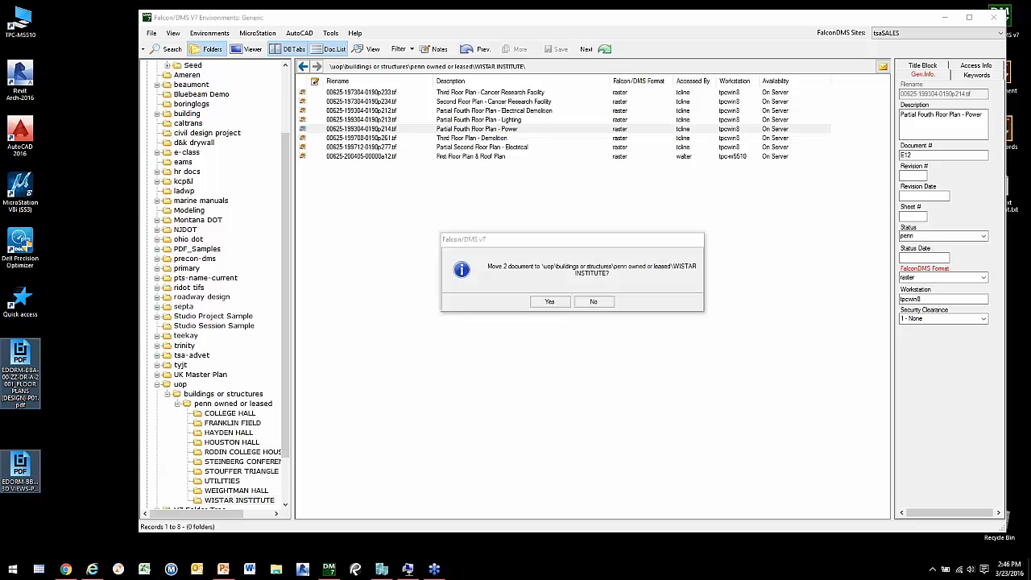
pyautogui.click(549, 302)
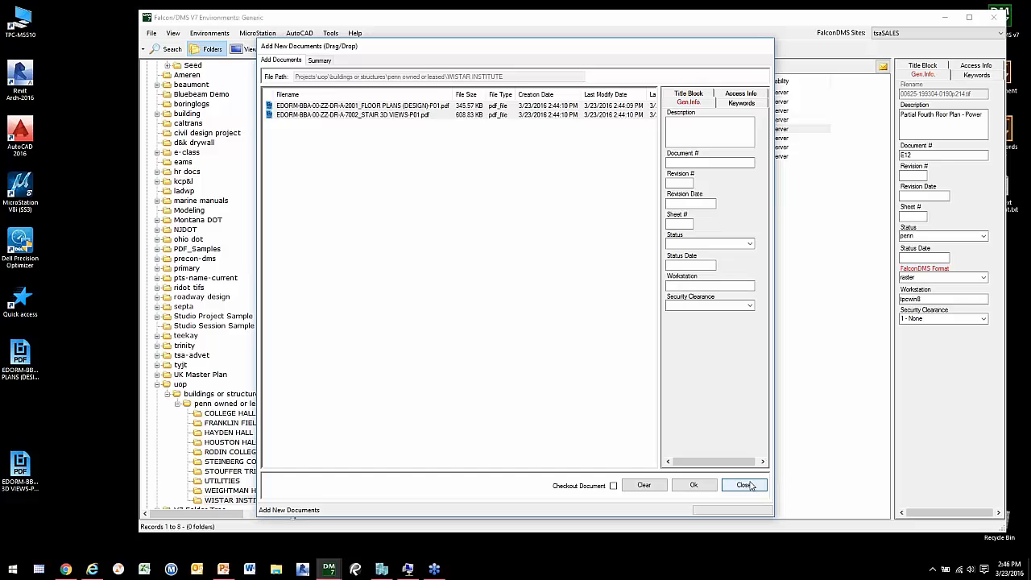
pyautogui.click(755, 490)
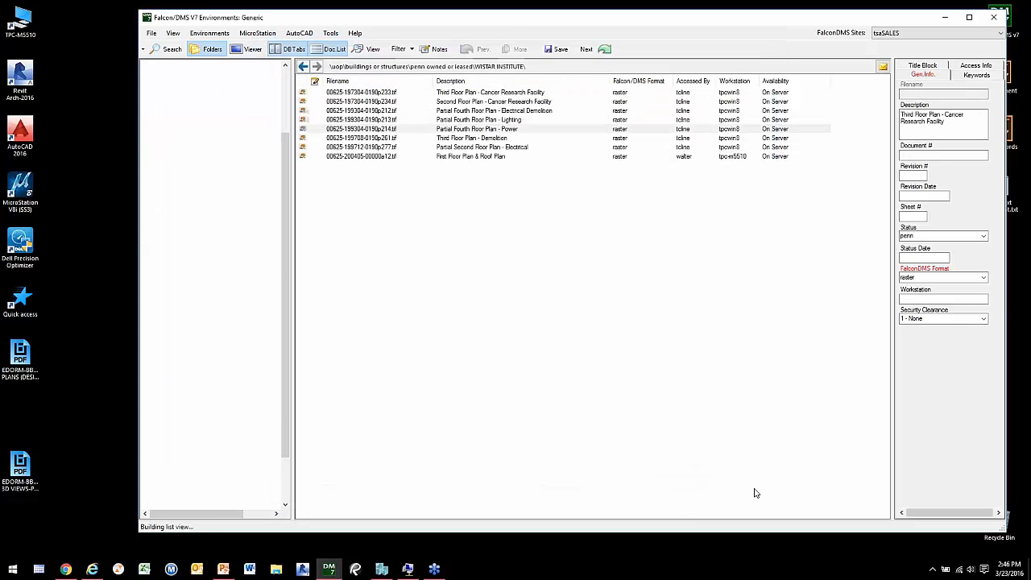
# Change the environment to University of Penn and open the WISTAR INSTITUTE folder under uop's penn owned or leased buildings
pyautogui.click(215, 33)
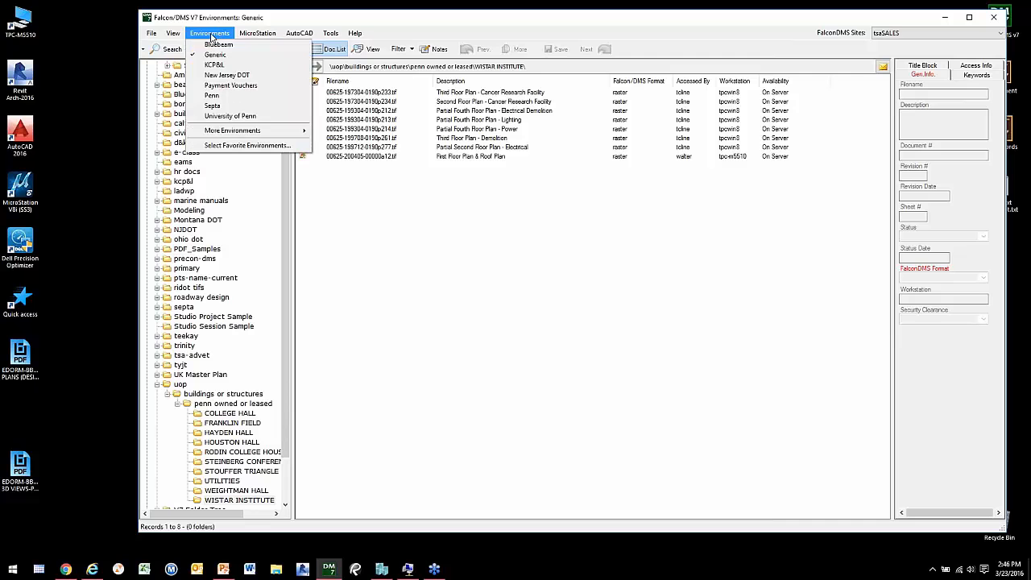
pyautogui.click(233, 116)
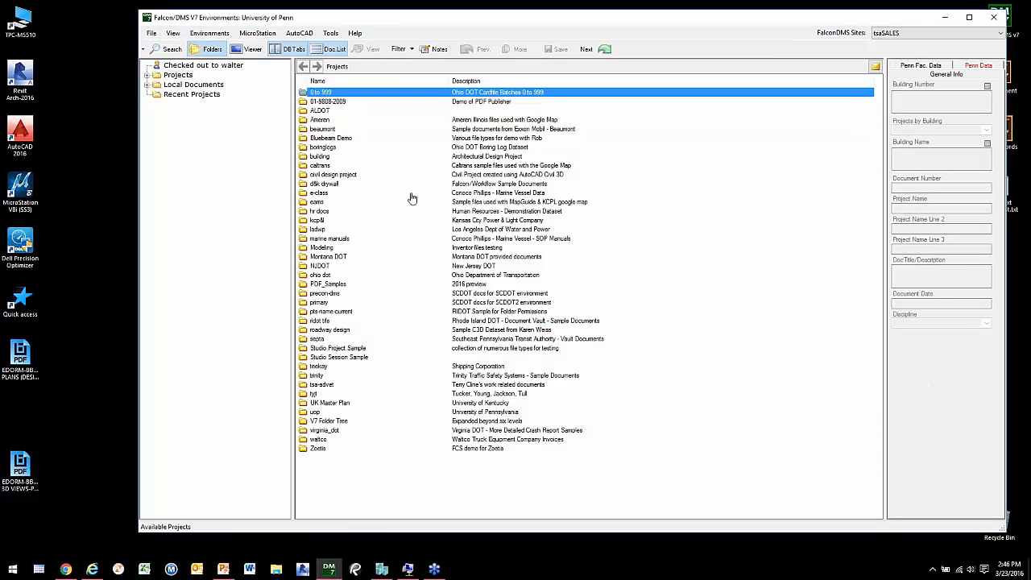
pyautogui.click(149, 75)
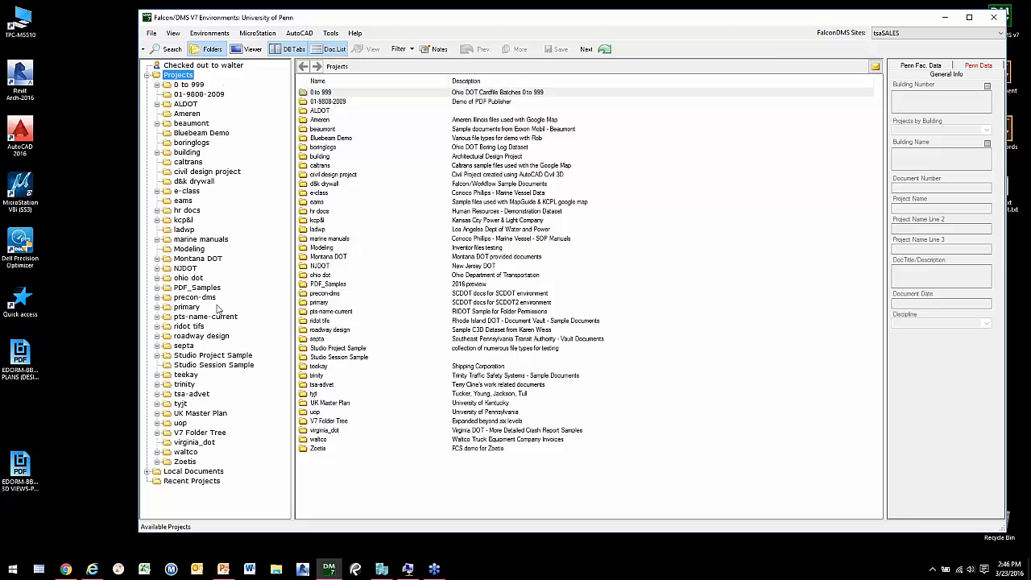
pyautogui.click(164, 425)
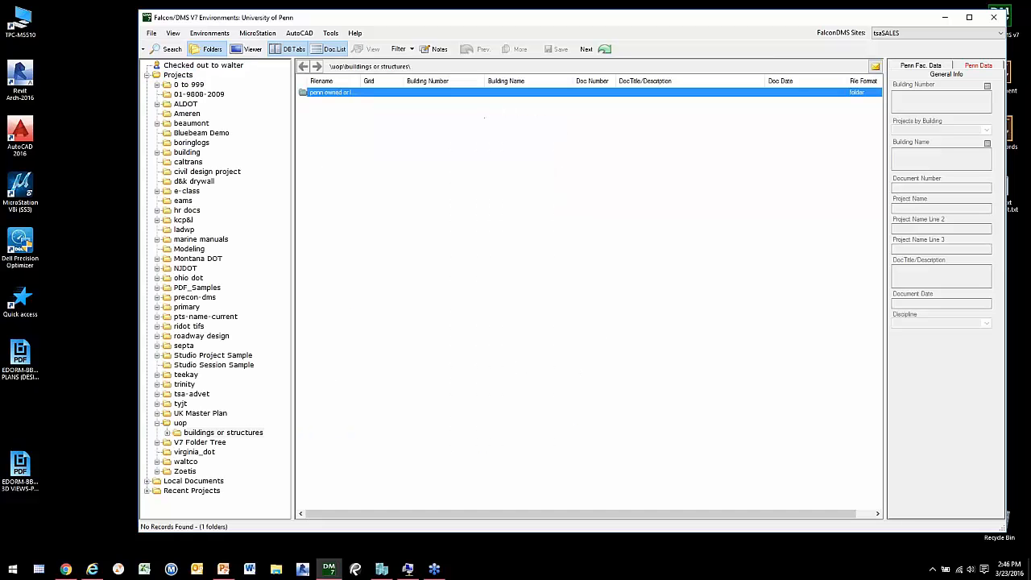
pyautogui.click(167, 433)
pyautogui.click(177, 446)
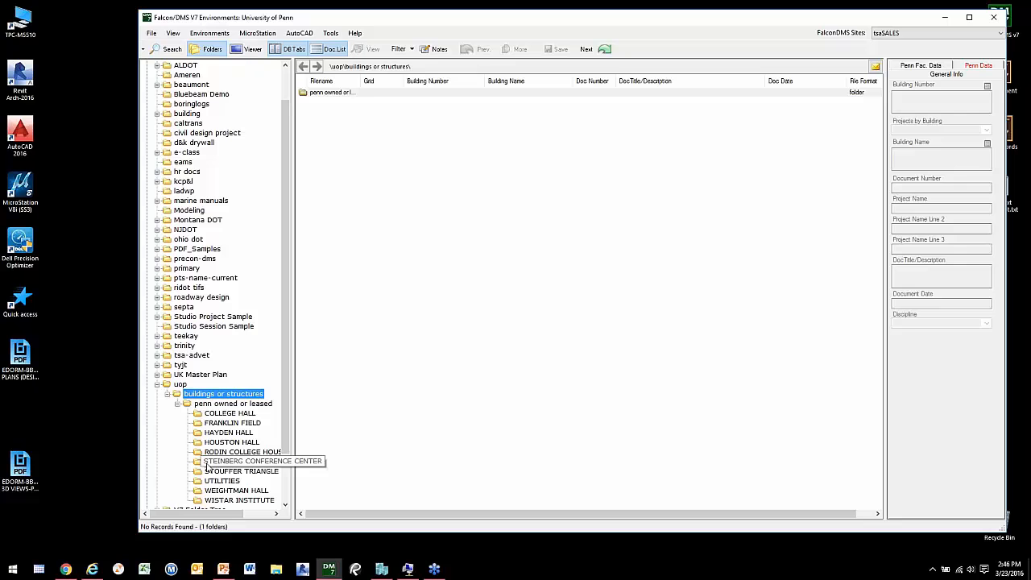
pyautogui.click(240, 500)
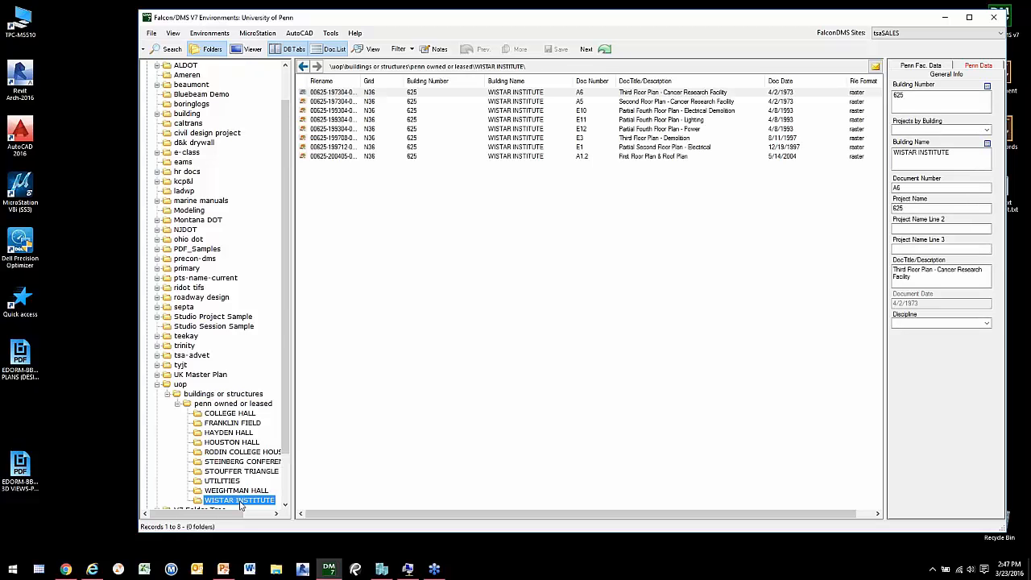
# Add the floor plans and stair 3D views PDFs from the desktop to the WISTAR INSTITUTE folder with Project Name 625, skipping the summary
pyautogui.moveTo(54, 488); pyautogui.dragTo(420, 277)
pyautogui.click(544, 302)
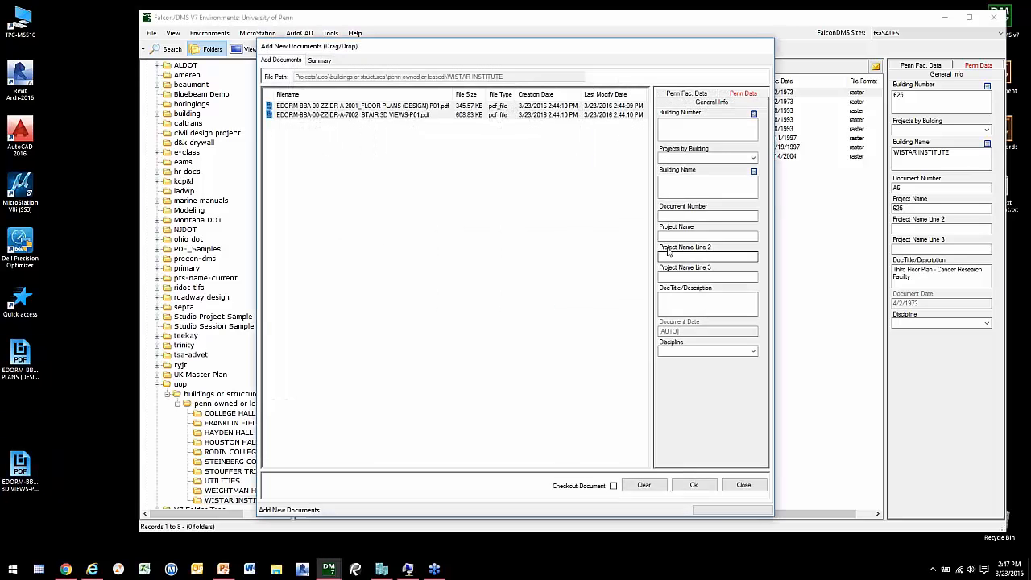
pyautogui.click(674, 237)
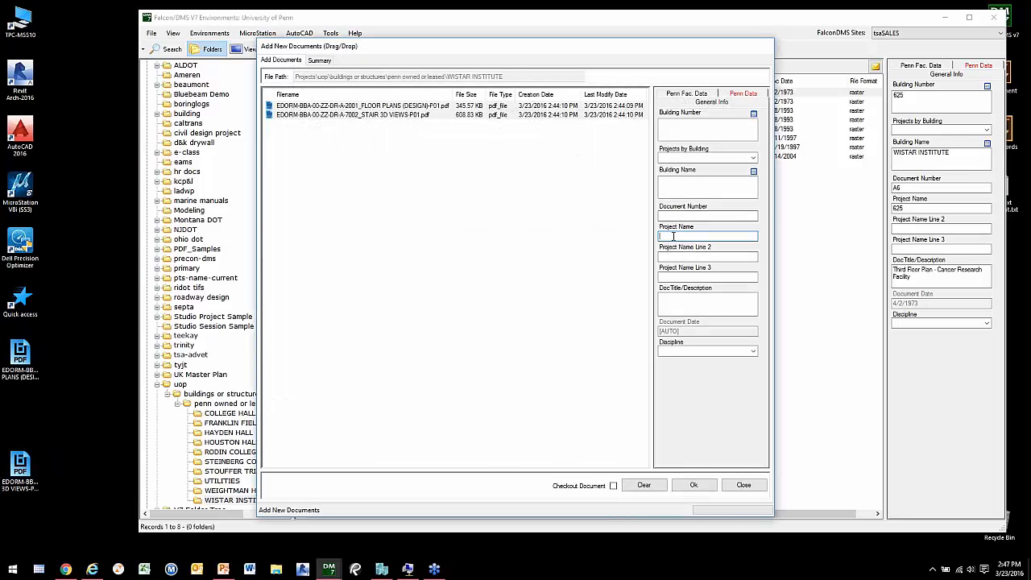
pyautogui.write('625')
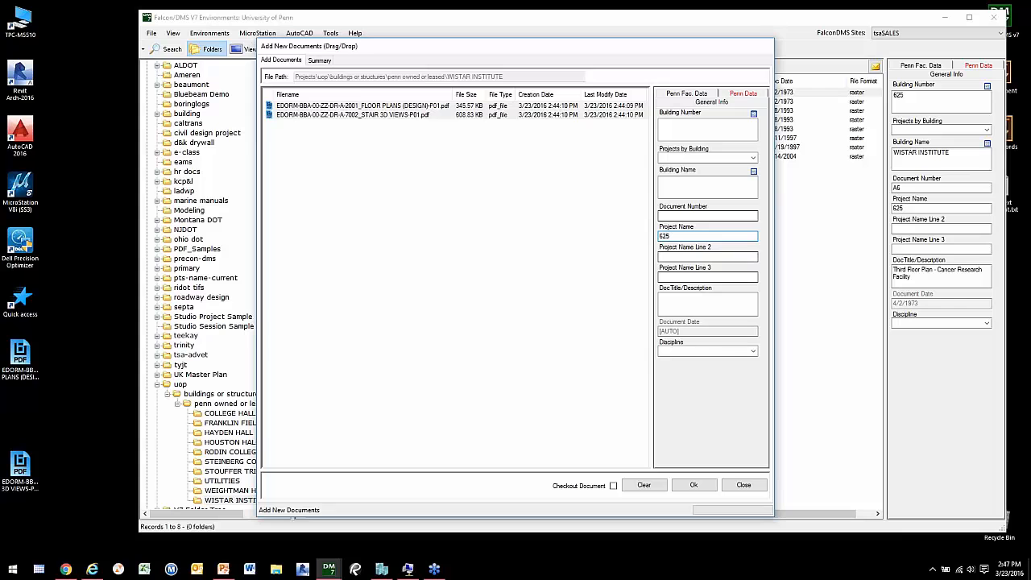
pyautogui.click(693, 484)
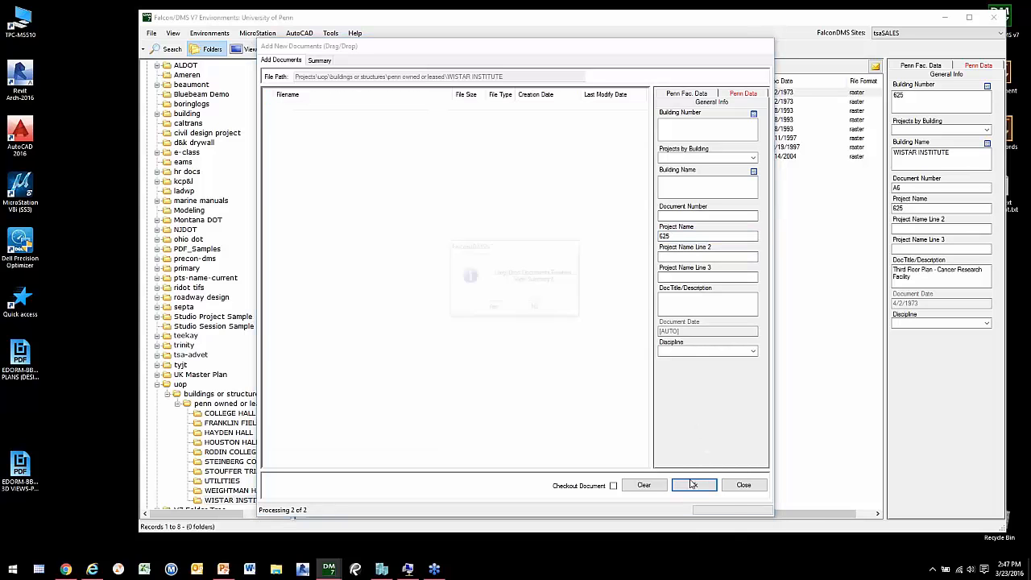
pyautogui.click(537, 309)
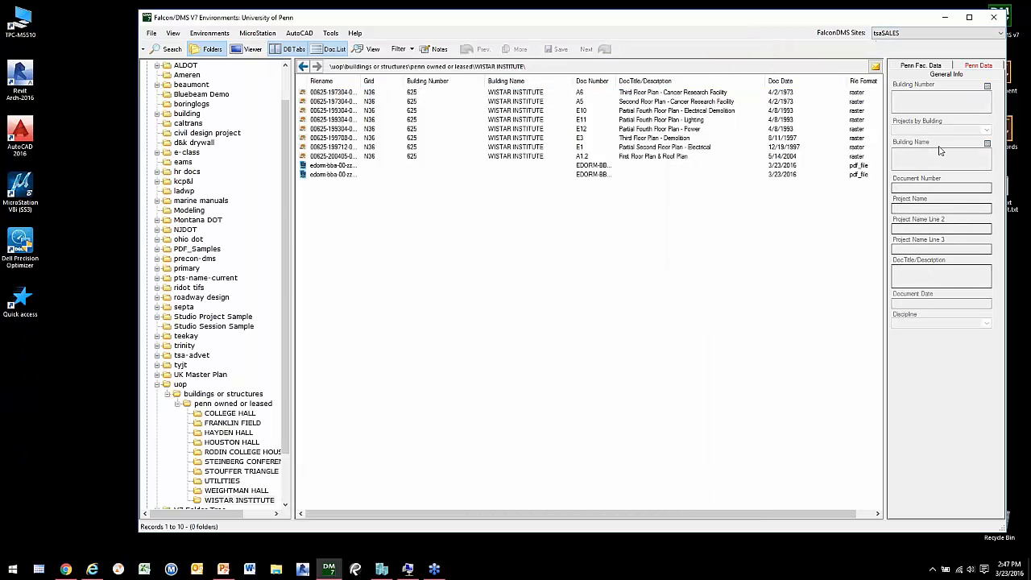
# Examine the Penn data of the two newly added PDFs and minimize the Falcon/DMS window
pyautogui.click(344, 165)
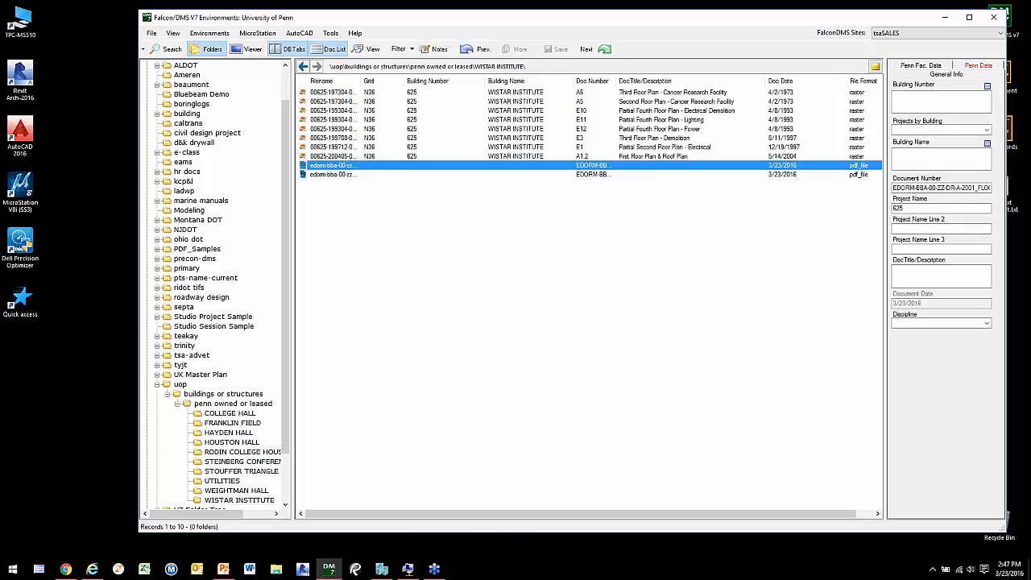
pyautogui.click(345, 175)
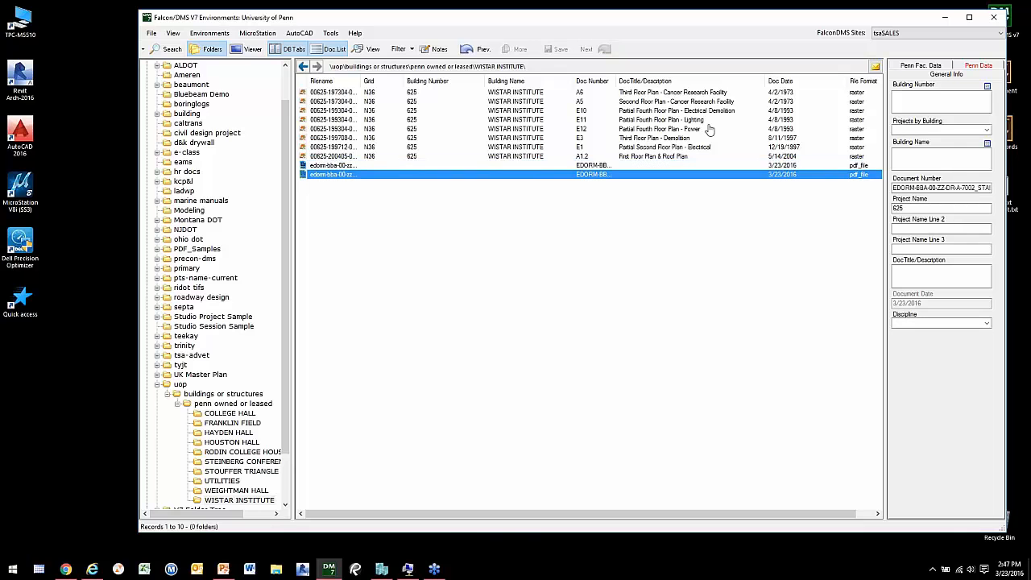
pyautogui.click(947, 18)
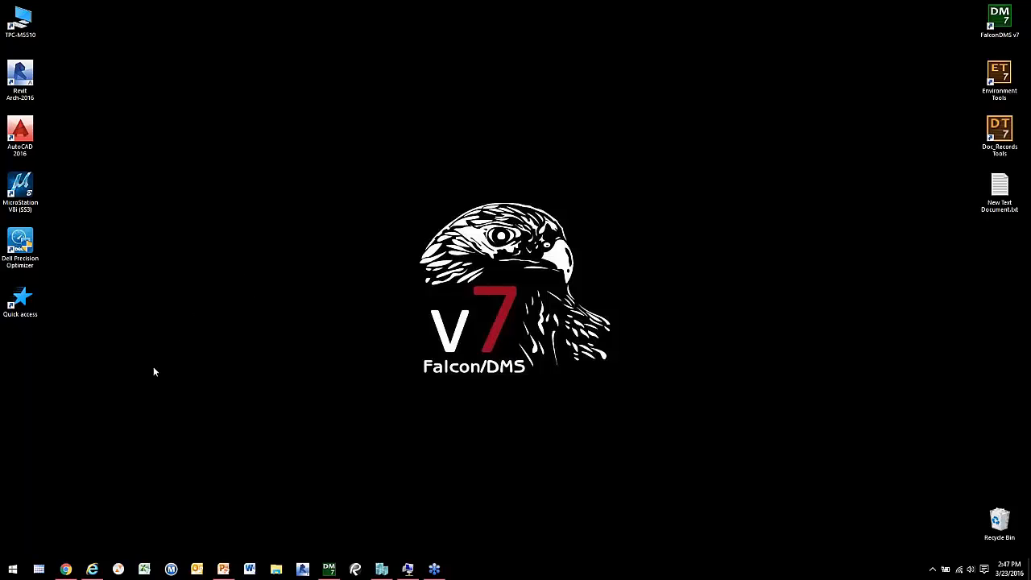
# Switch back to the ArcGIS campus map in Internet Explorer and reopen the building details for Wistar Institute
pyautogui.click(91, 569)
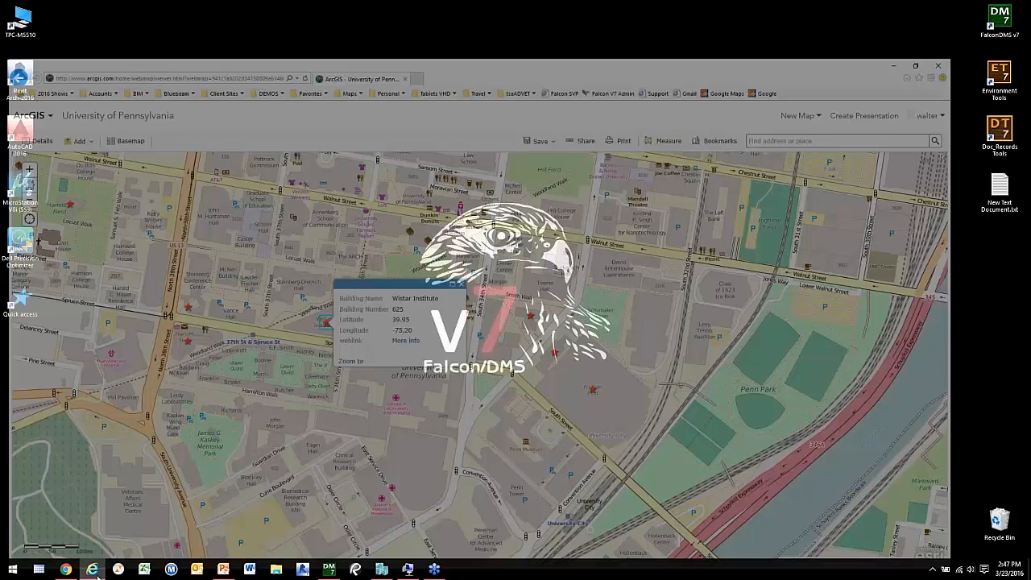
pyautogui.click(575, 170)
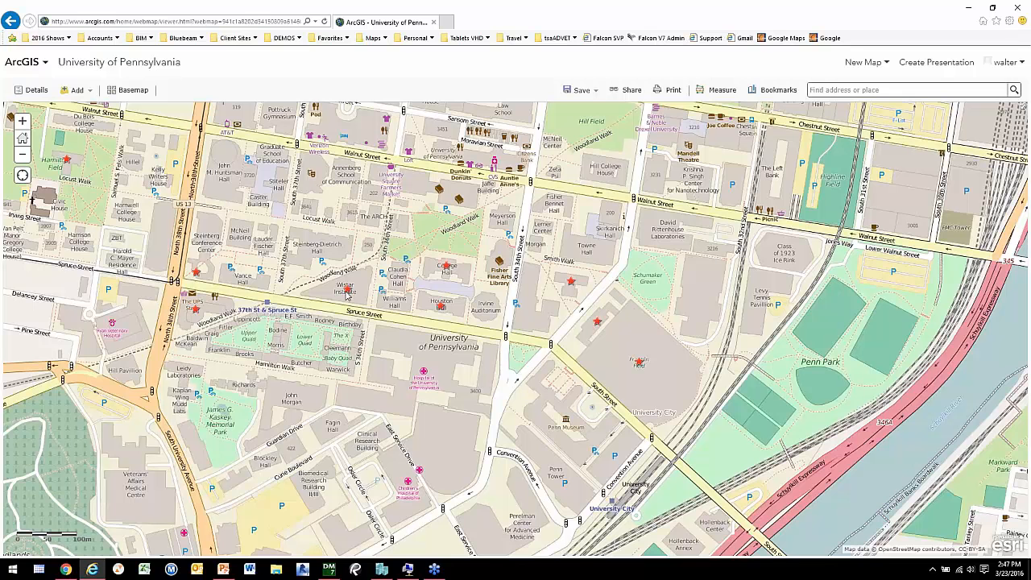
pyautogui.click(348, 290)
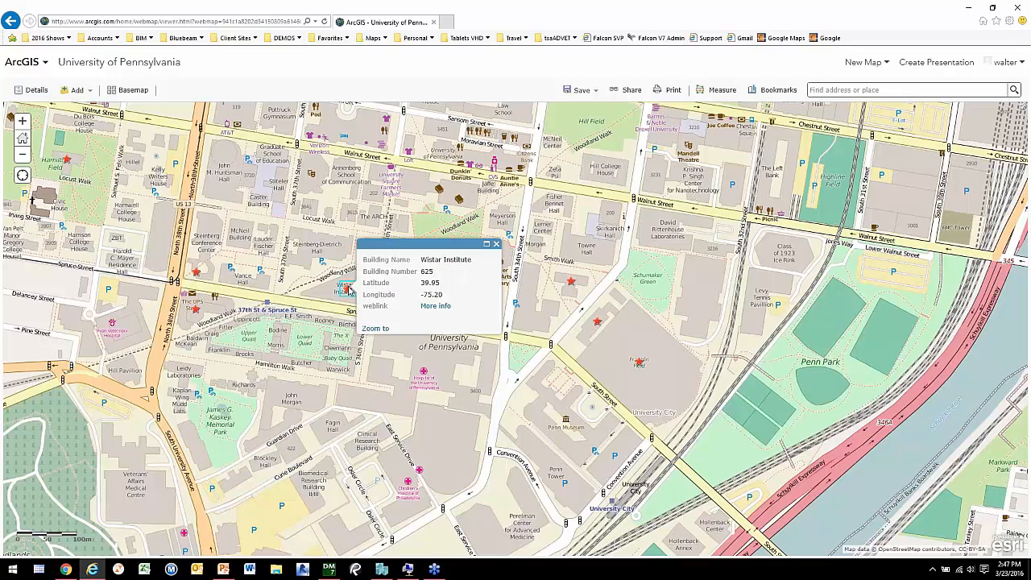
# Follow the Wistar Institute weblink from the map and examine the markups around the mechanical room in the 2001 floor plans (design) PDF
pyautogui.click(442, 310)
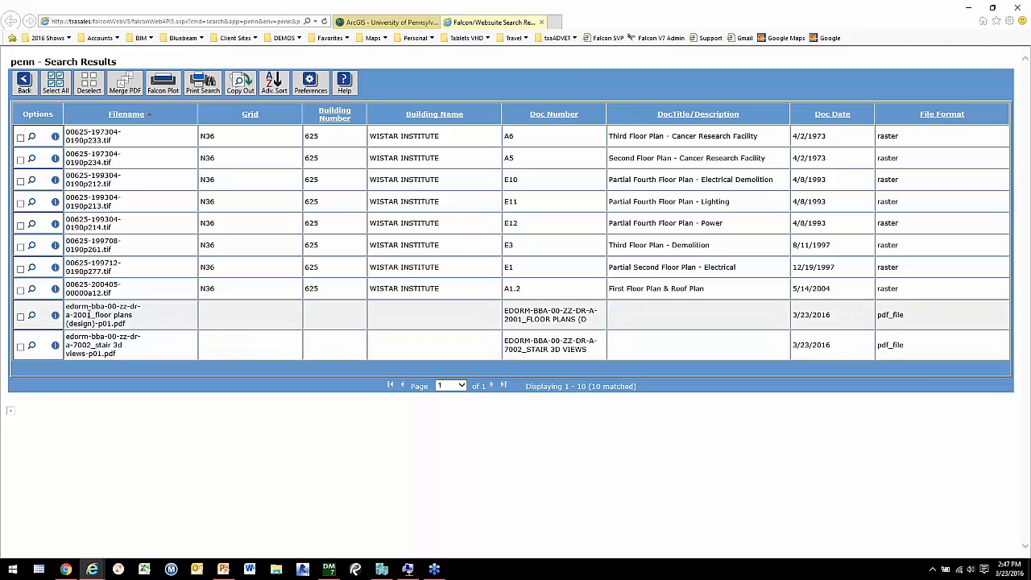
pyautogui.click(32, 318)
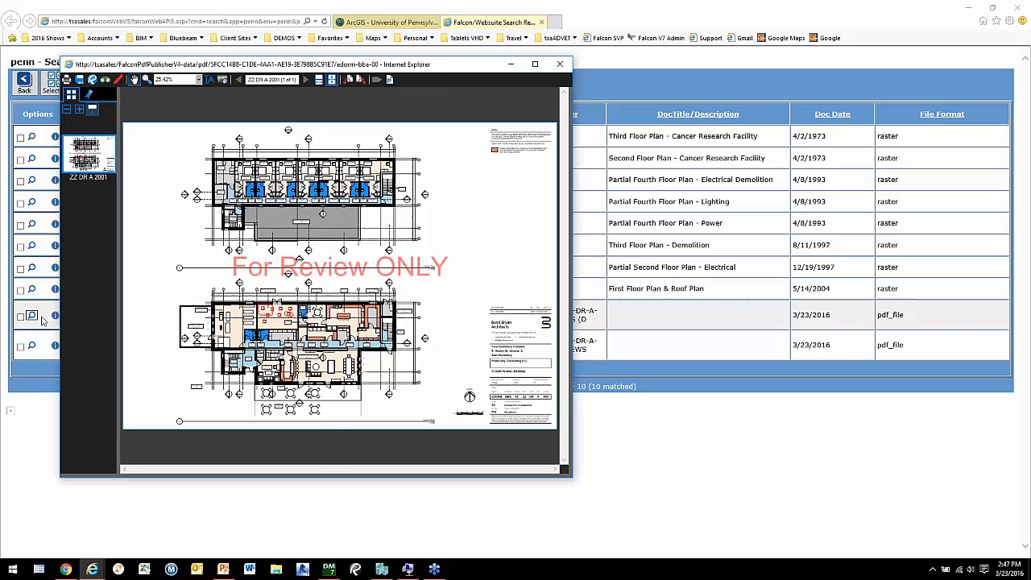
pyautogui.scroll(5, 274, 315)
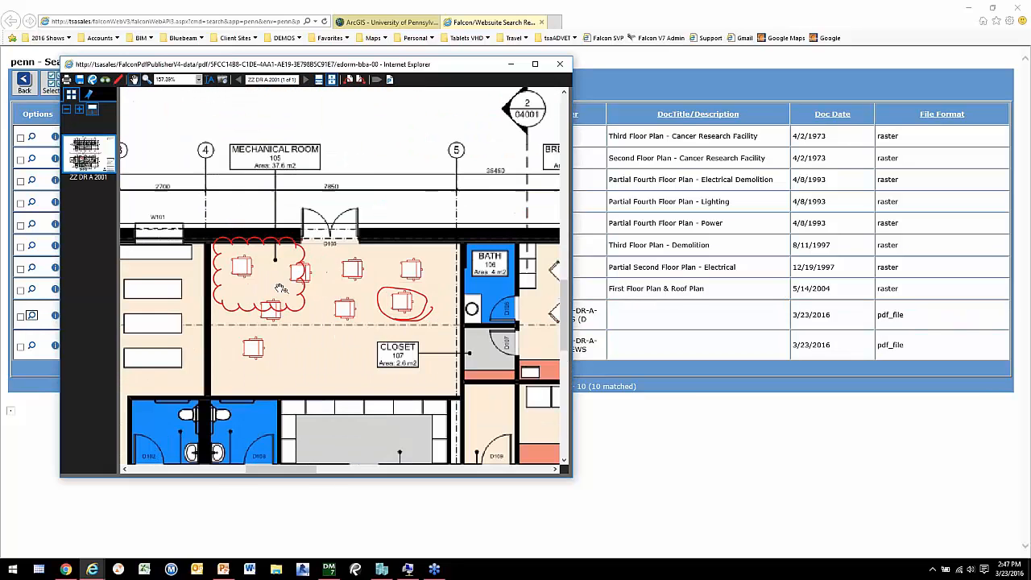
pyautogui.scroll(-4, 278, 288)
pyautogui.scroll(2, 309, 326)
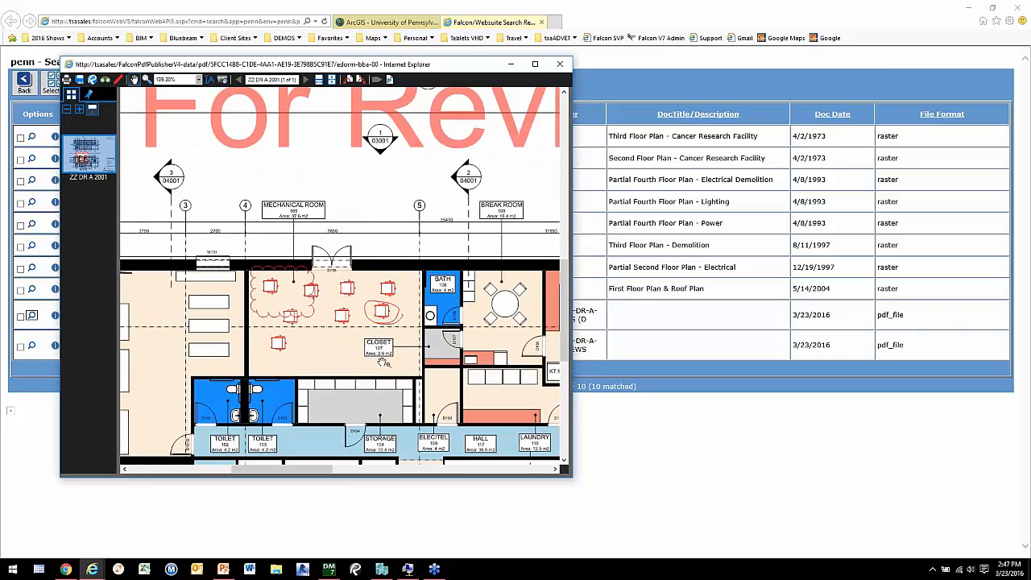
# Close the PDF viewer and the Wistar Institute search results, and minimize the browser
pyautogui.click(559, 65)
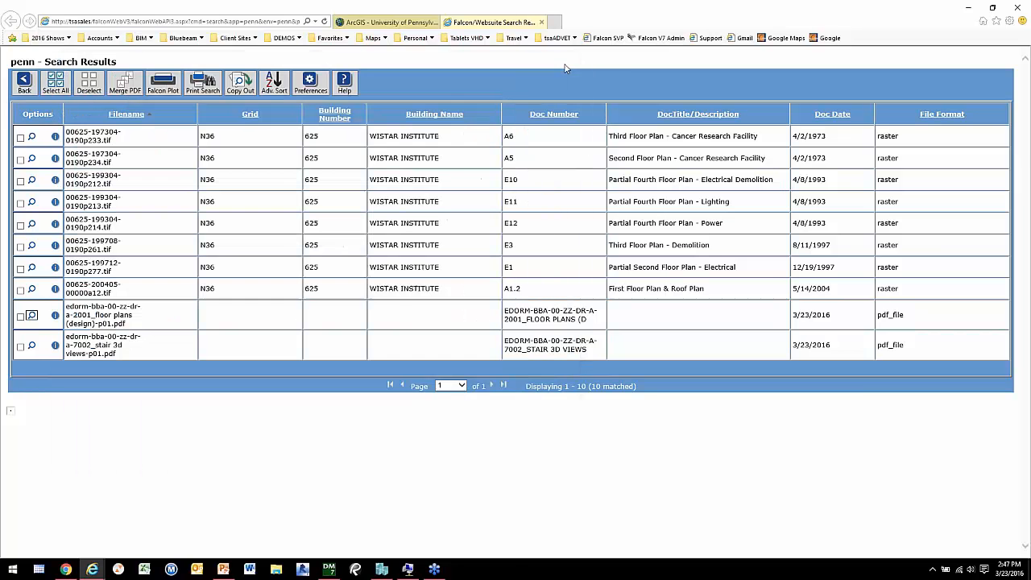
pyautogui.click(543, 23)
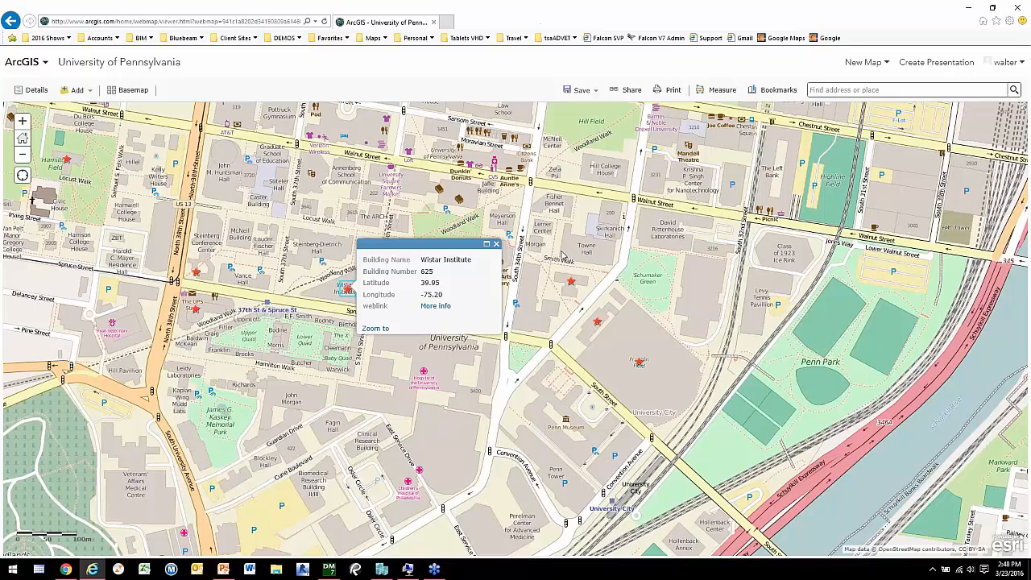
pyautogui.click(968, 7)
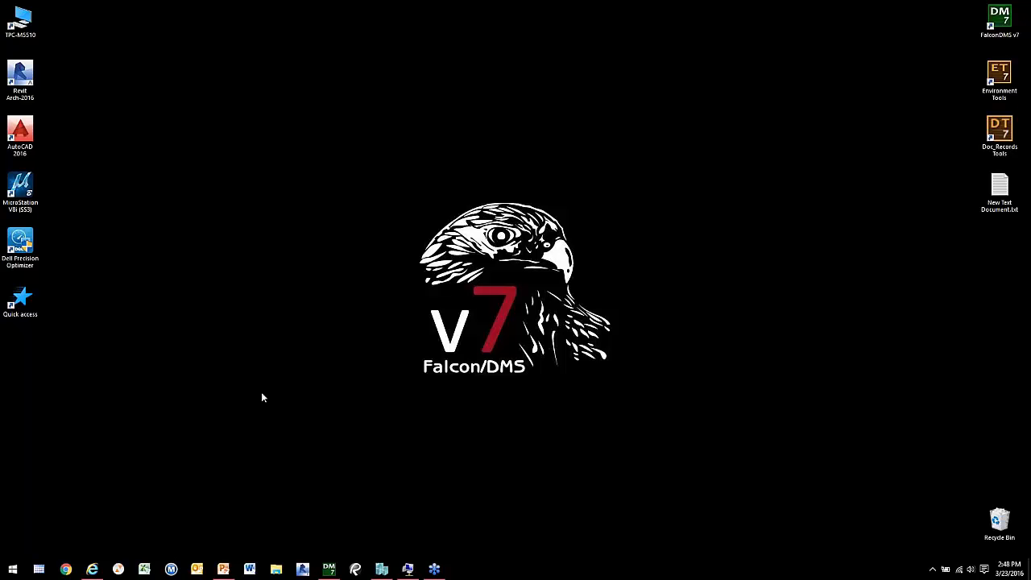
# Switch to Bluebeam Revu and open the A-3001 building elevations PDF from the Prarie Sky Project category
pyautogui.click(355, 569)
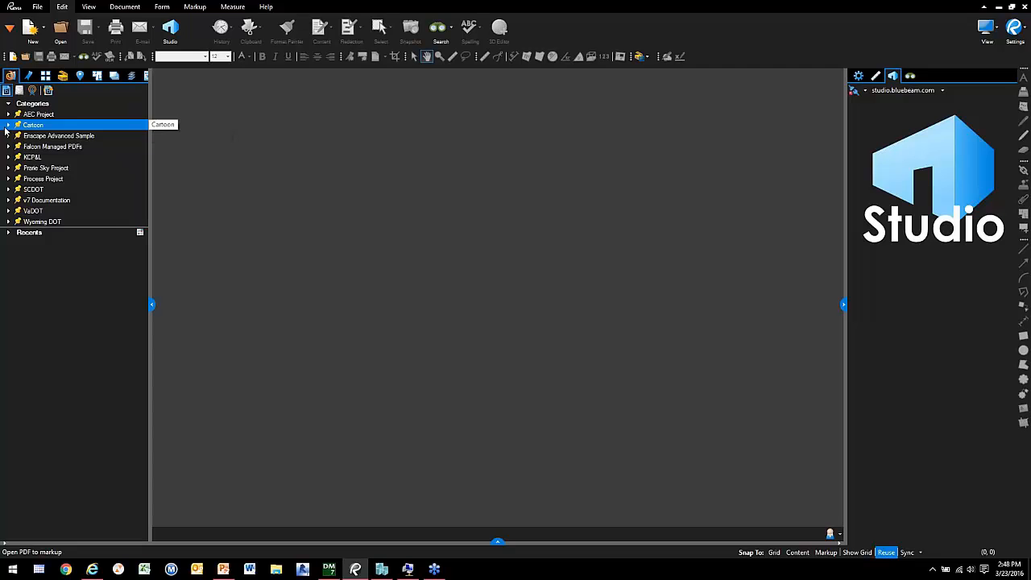
pyautogui.click(9, 167)
pyautogui.doubleClick(66, 223)
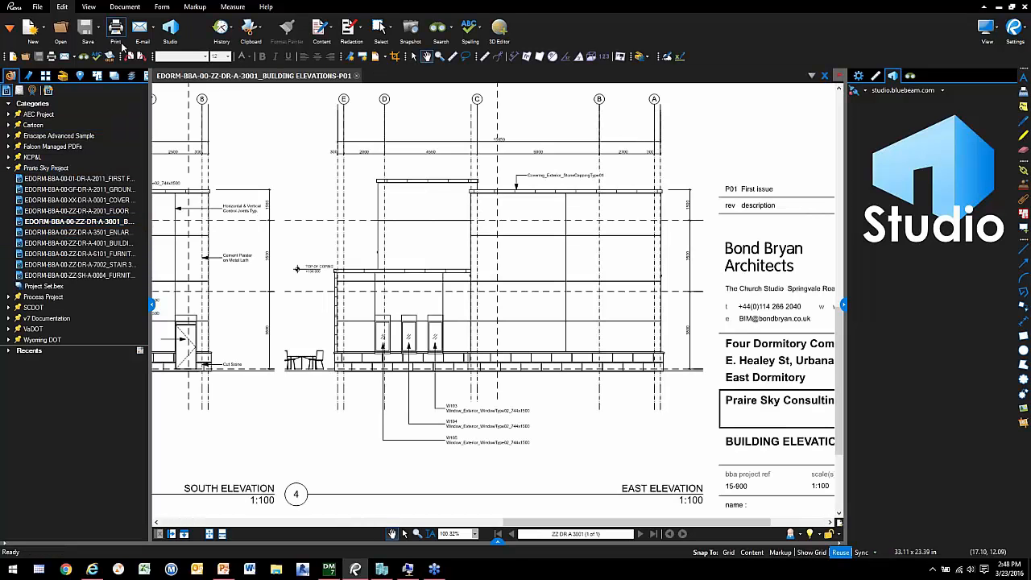
# Examine the file formats offered for saving a copy of the building elevations PDF, and leave without saving
pyautogui.click(105, 29)
pyautogui.click(113, 46)
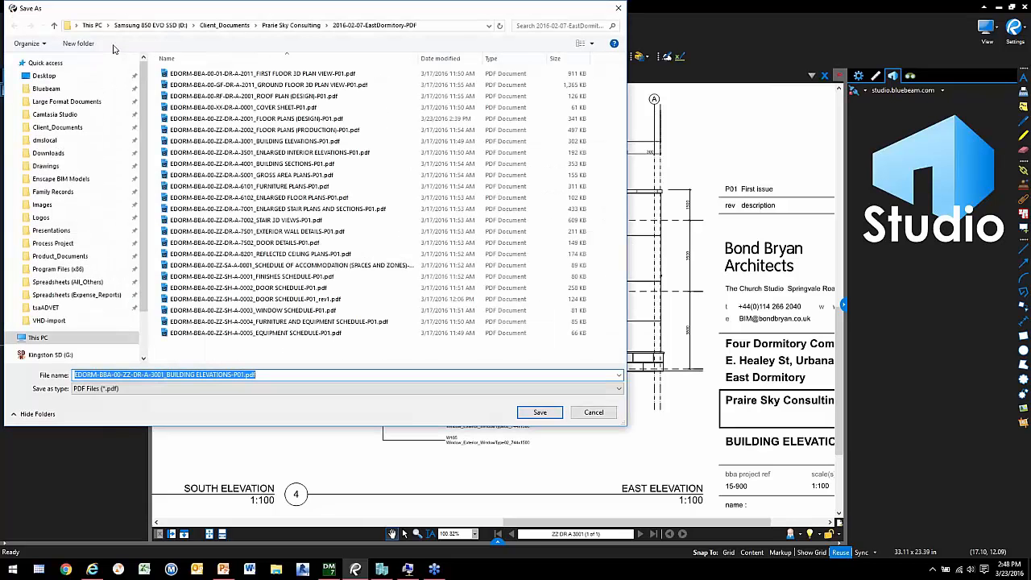
pyautogui.click(619, 391)
pyautogui.click(620, 389)
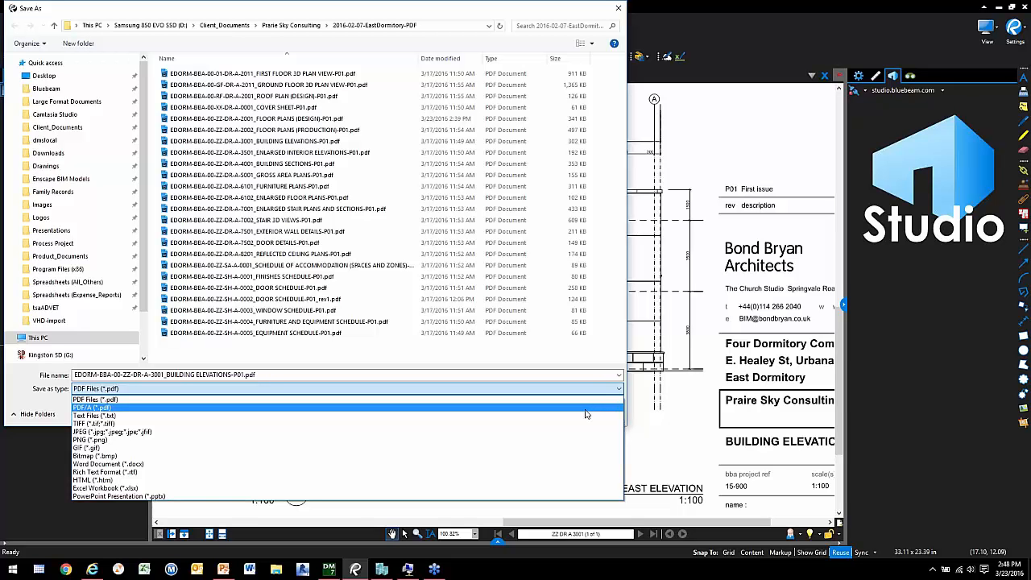
pyautogui.click(461, 15)
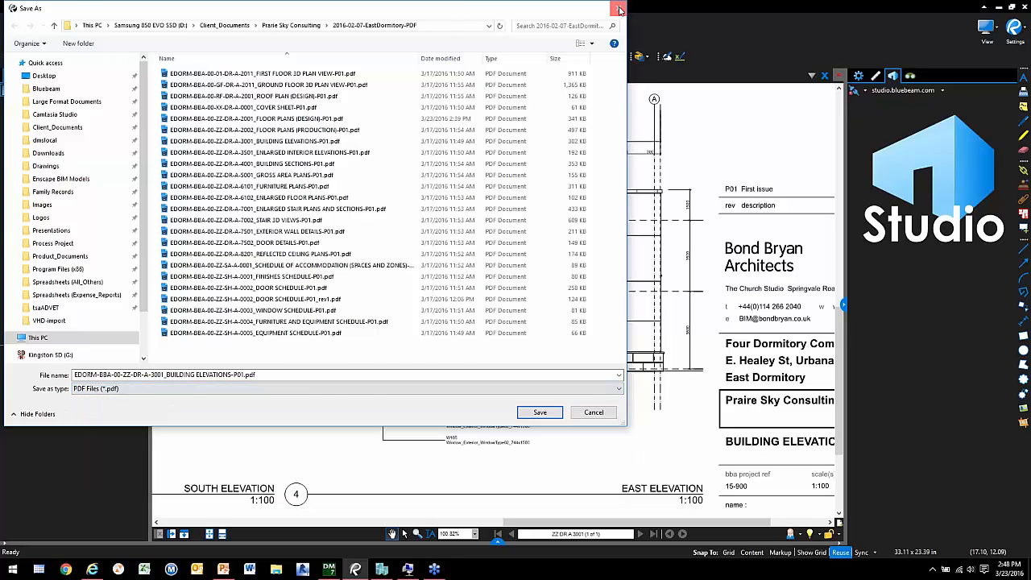
pyautogui.click(594, 411)
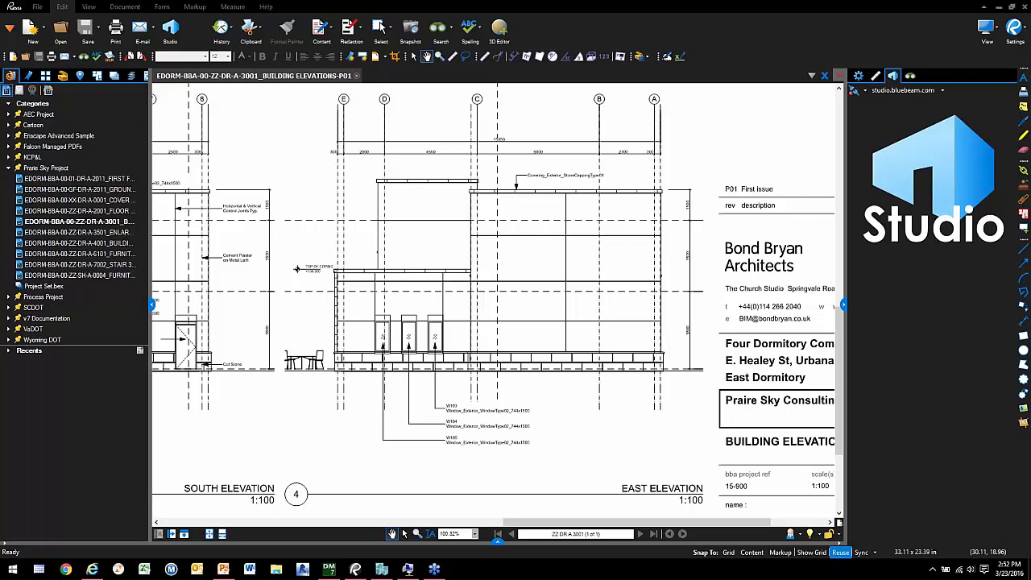
# Switch to the Bluebeam-Revu-CFTA presentation in PowerPoint and start the slide show from slide 22, Document Based Collaboration
pyautogui.click(224, 572)
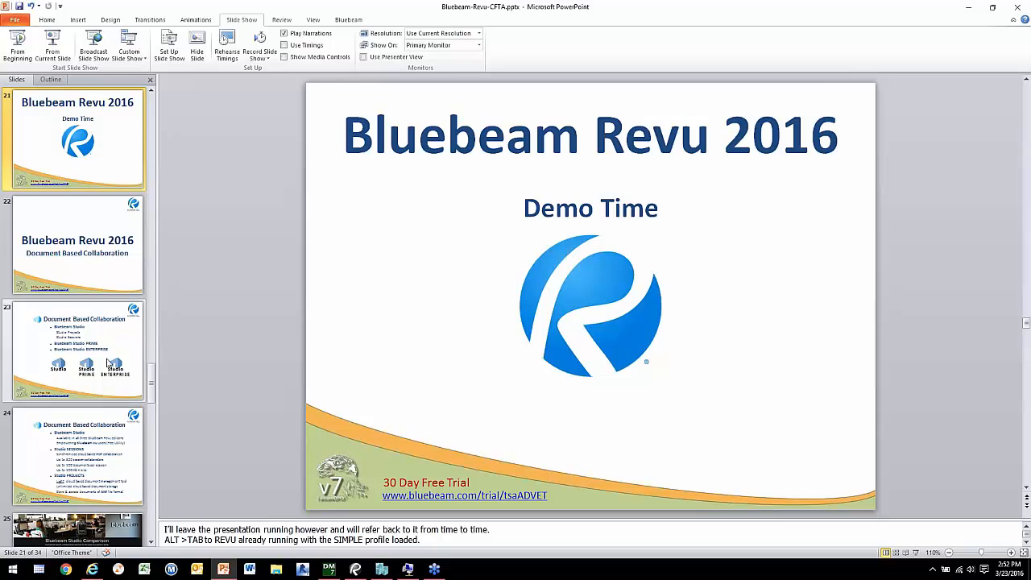
pyautogui.click(91, 275)
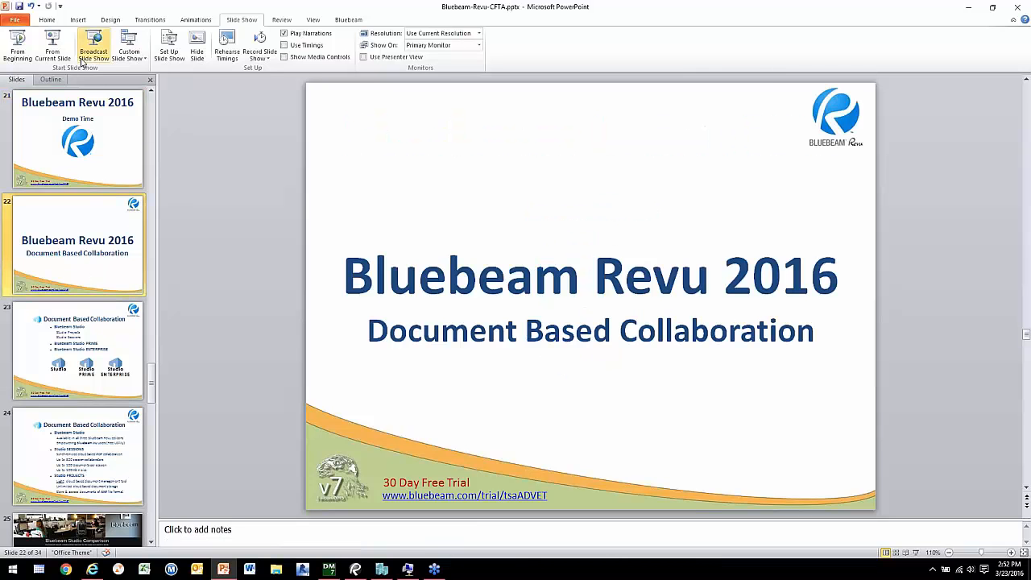
pyautogui.click(53, 49)
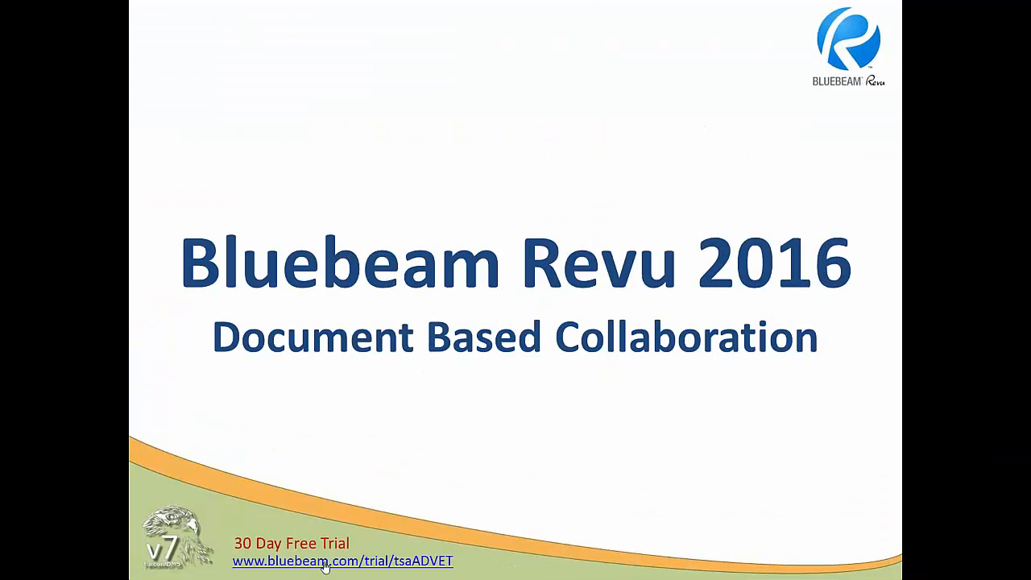